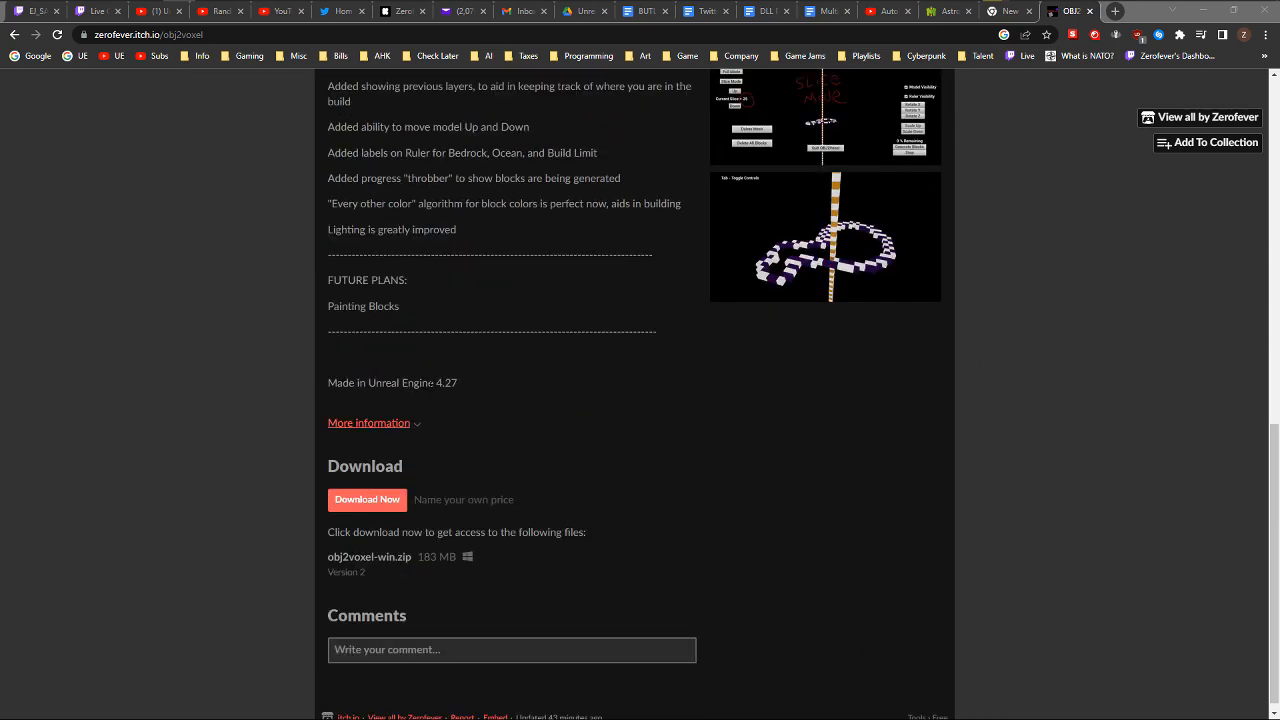
Review the OBJ2Voxel - Minecraft Build Helper page, including its description, screenshots and update notes
scroll(1004, 416, up, 10)
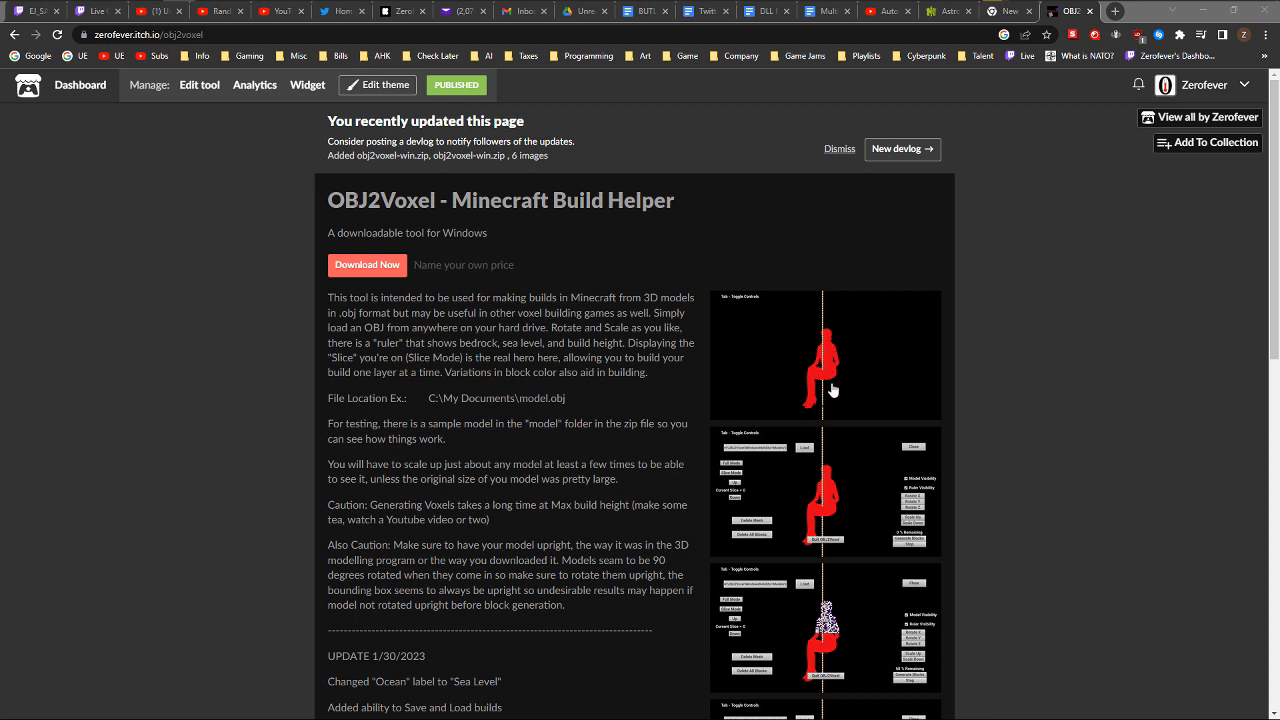
scroll(850, 355, down, 1)
scroll(862, 355, down, 2)
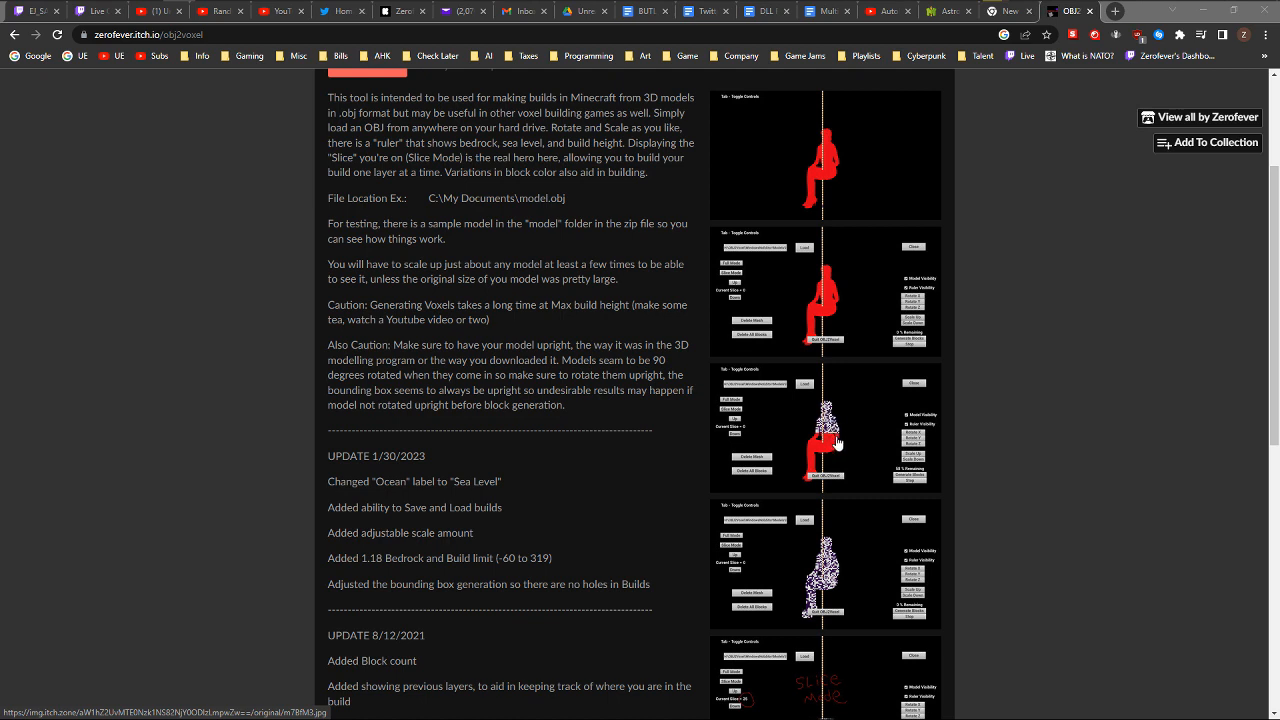
scroll(836, 498, down, 2)
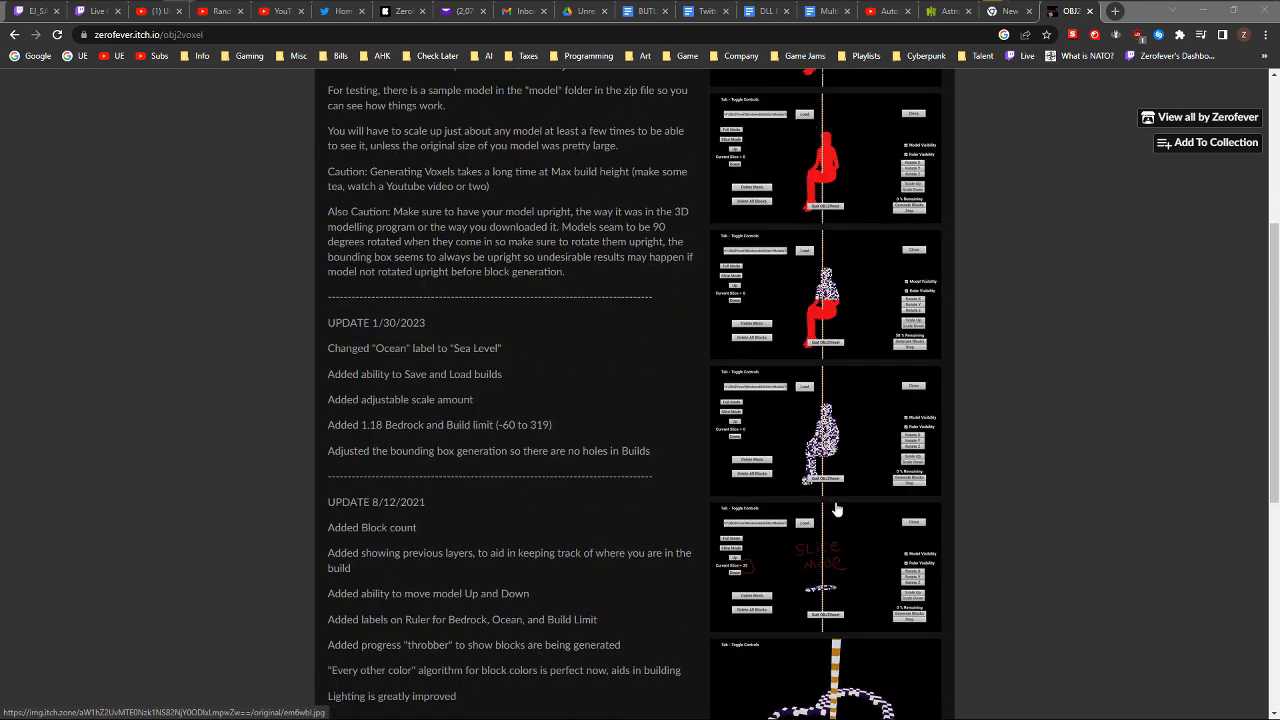
scroll(840, 470, down, 2)
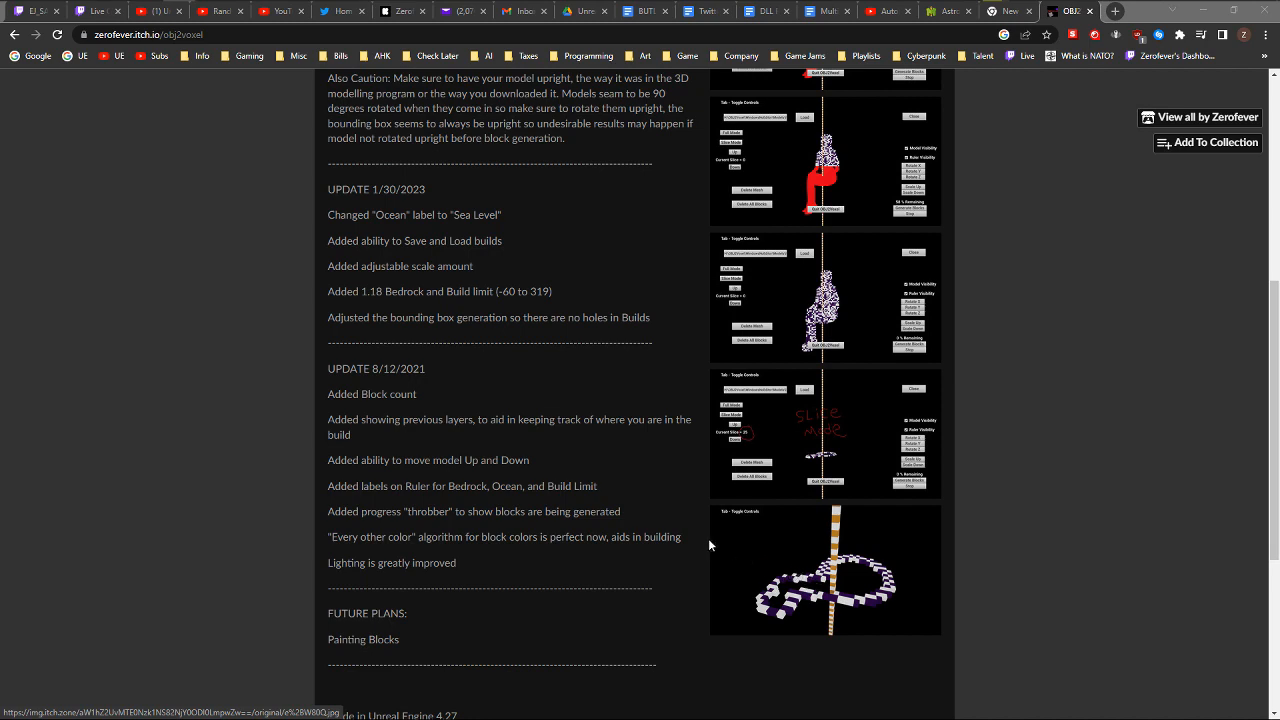
scroll(686, 533, up, 1)
scroll(686, 528, up, 3)
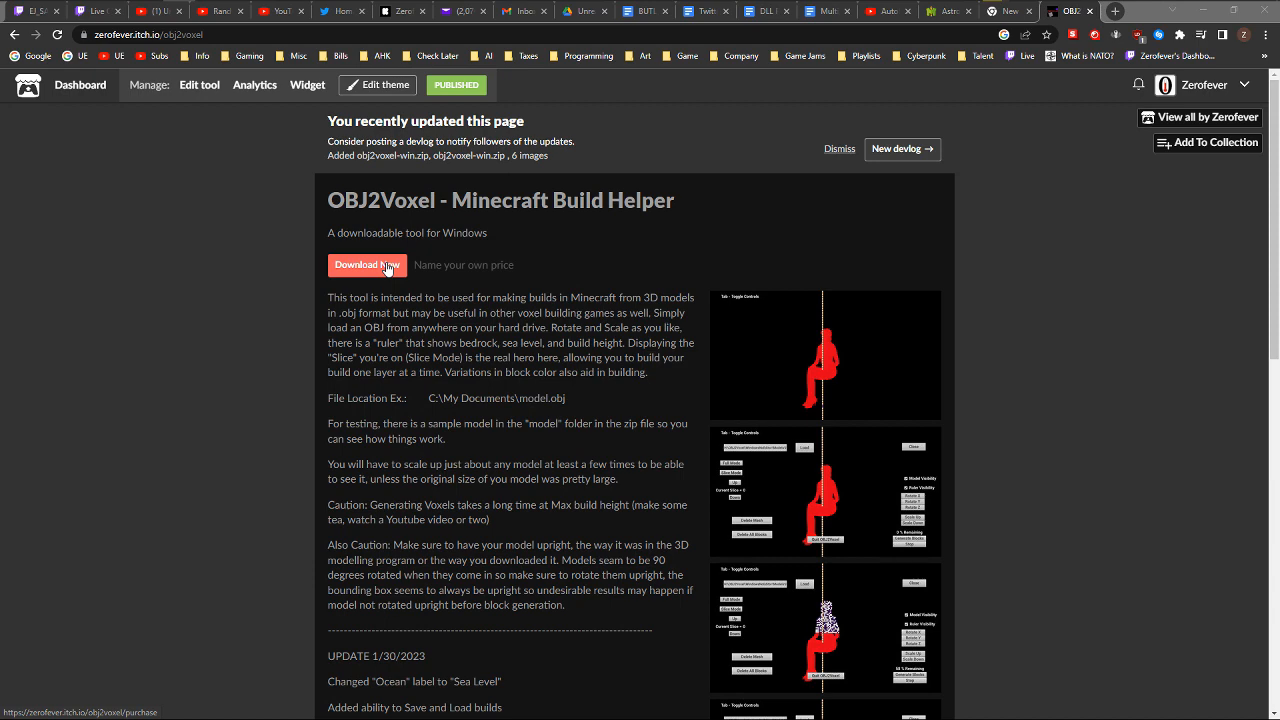
Switch to the itch app showing the OBJ2Voxel entry in My creations and reposition its window
key(alt+Tab)
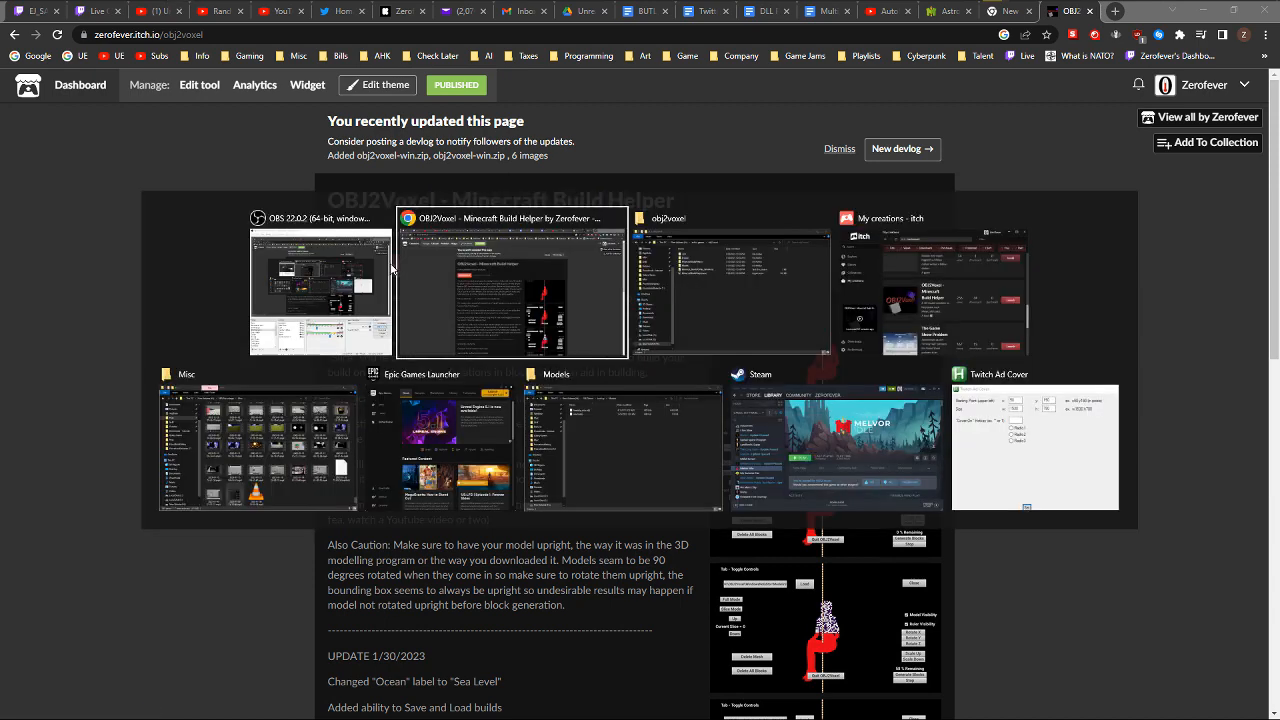
key(alt+Tab)
key(alt+Tab)
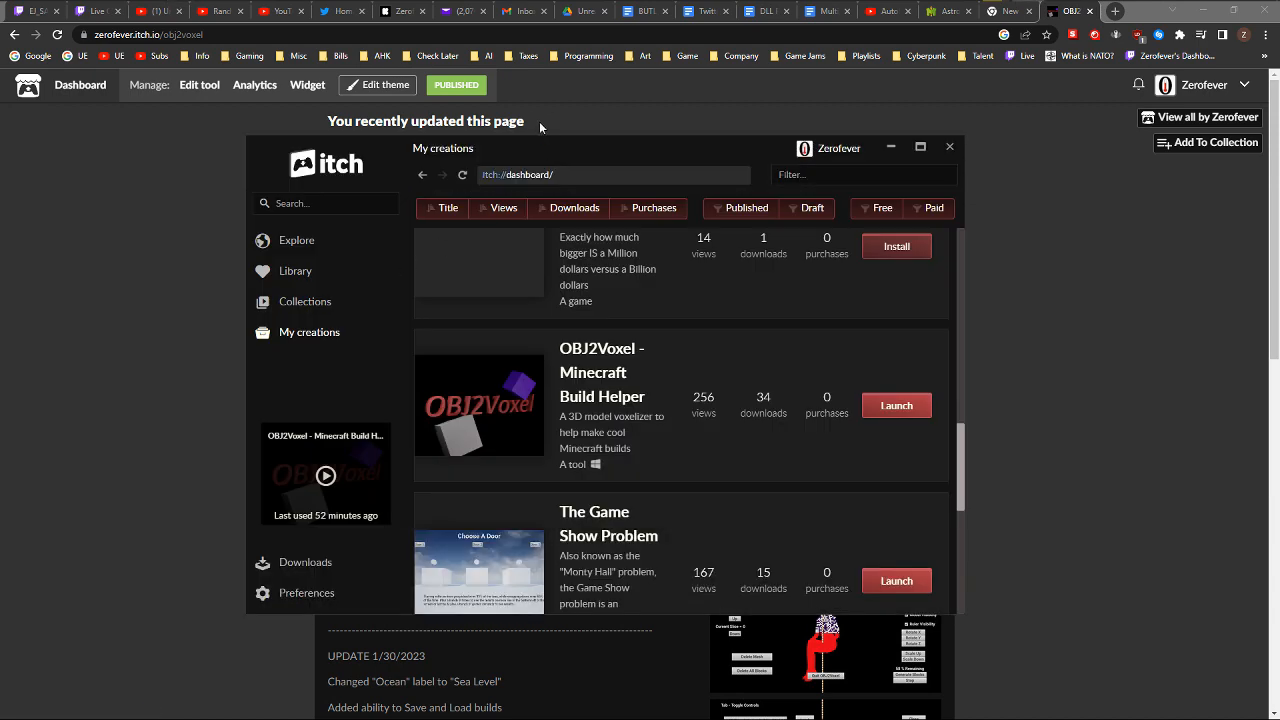
drag(529, 148, 558, 158)
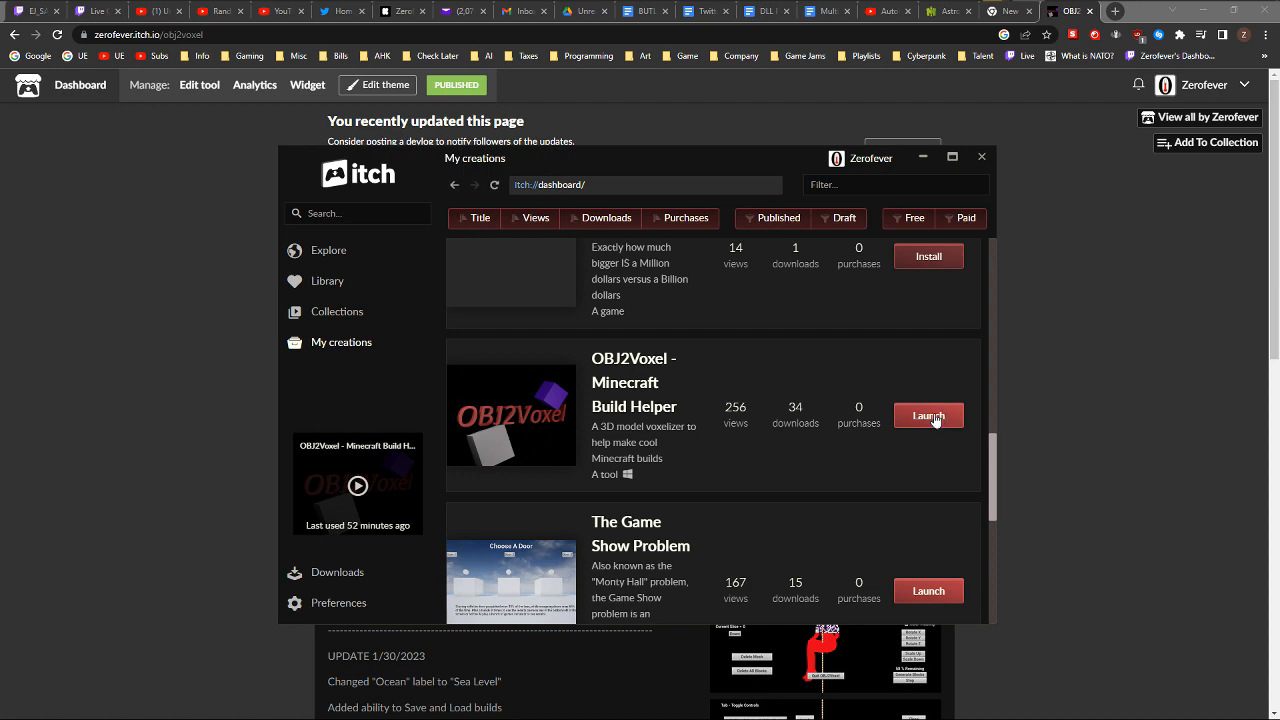
Switch to the obj2voxel folder in File Explorer and look inside its Models folder for the sample model
key(alt+Tab)
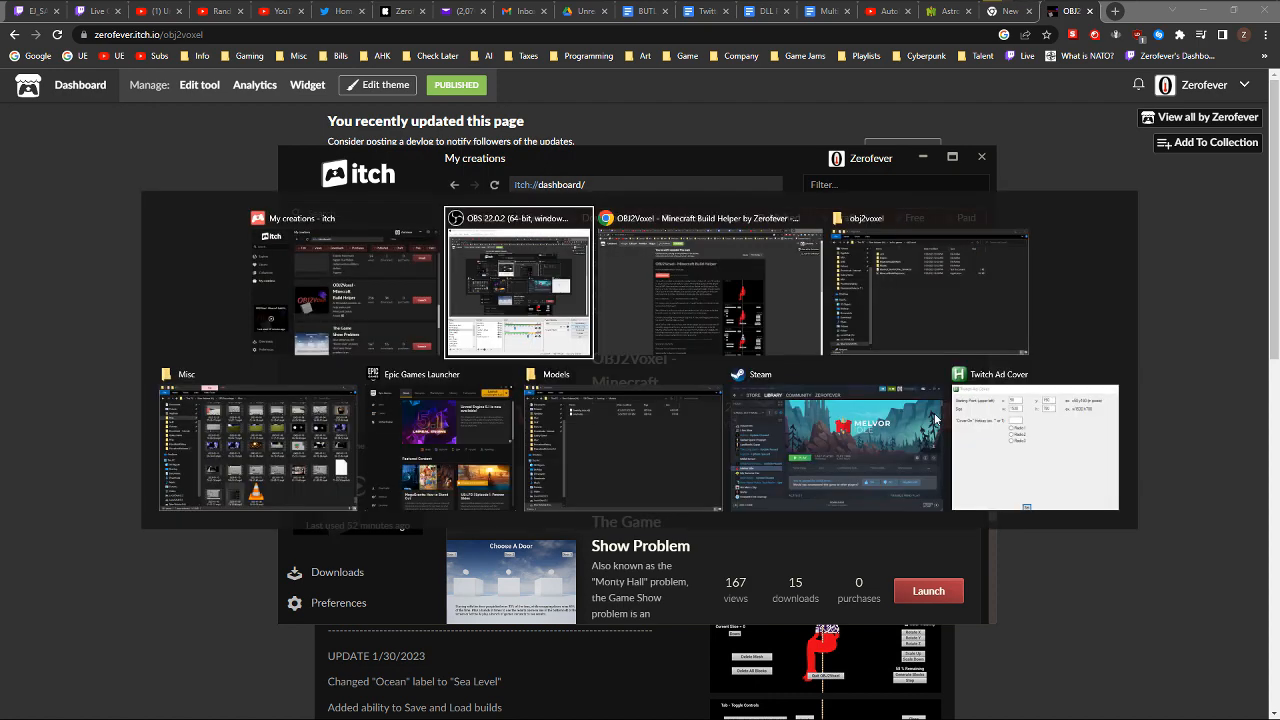
key(Tab)
key(Tab)
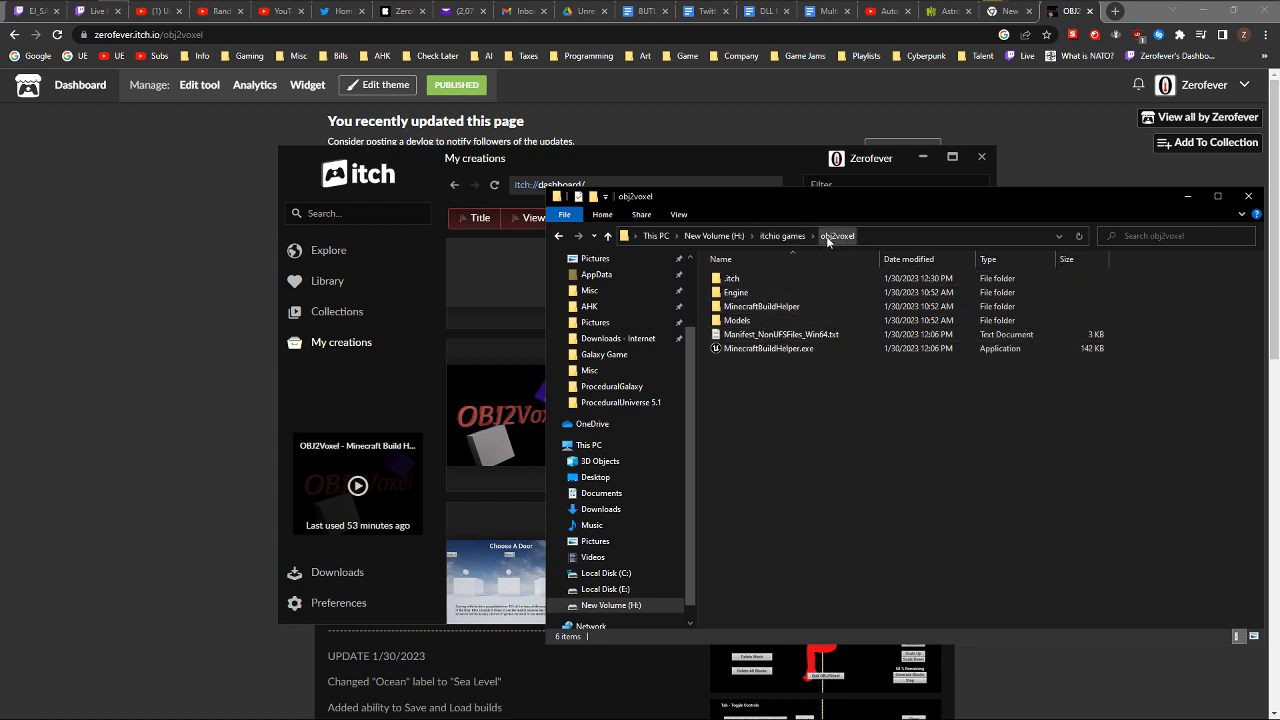
double_click(738, 320)
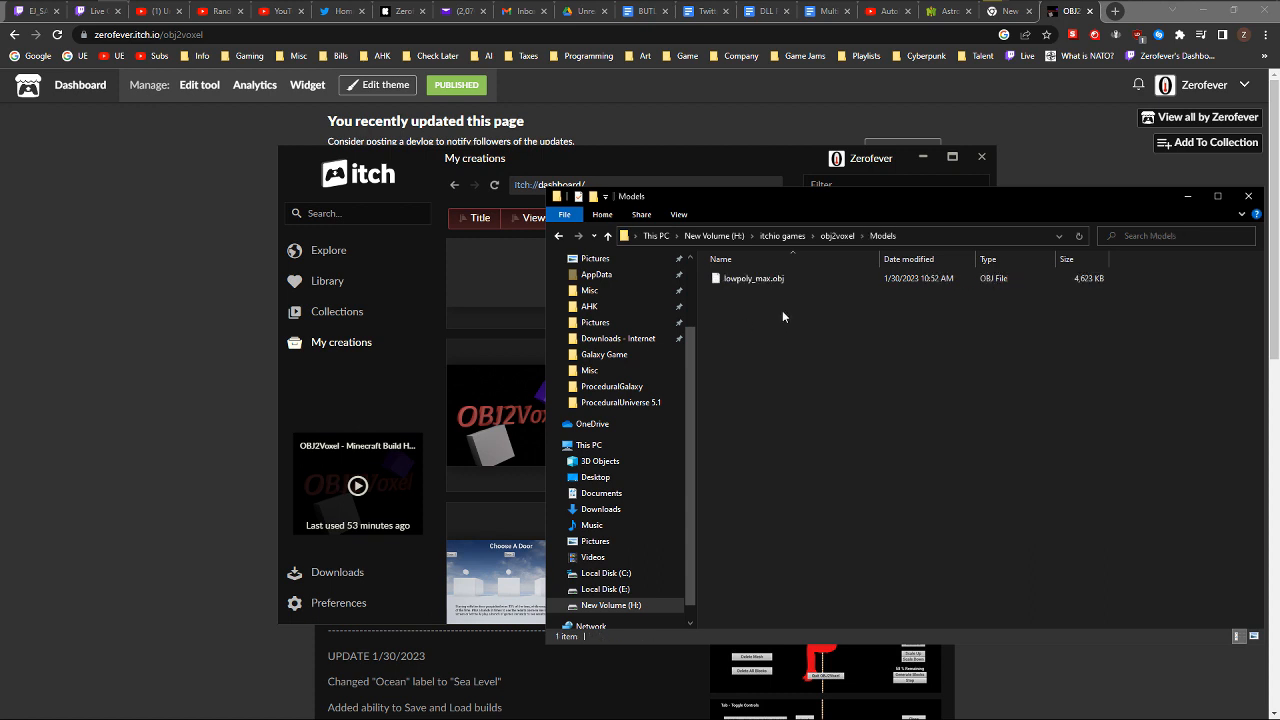
Browse from the obj2voxel folder to MinecraftBuildHelper > Saved > SaveGames to inspect where builds are saved
click(836, 236)
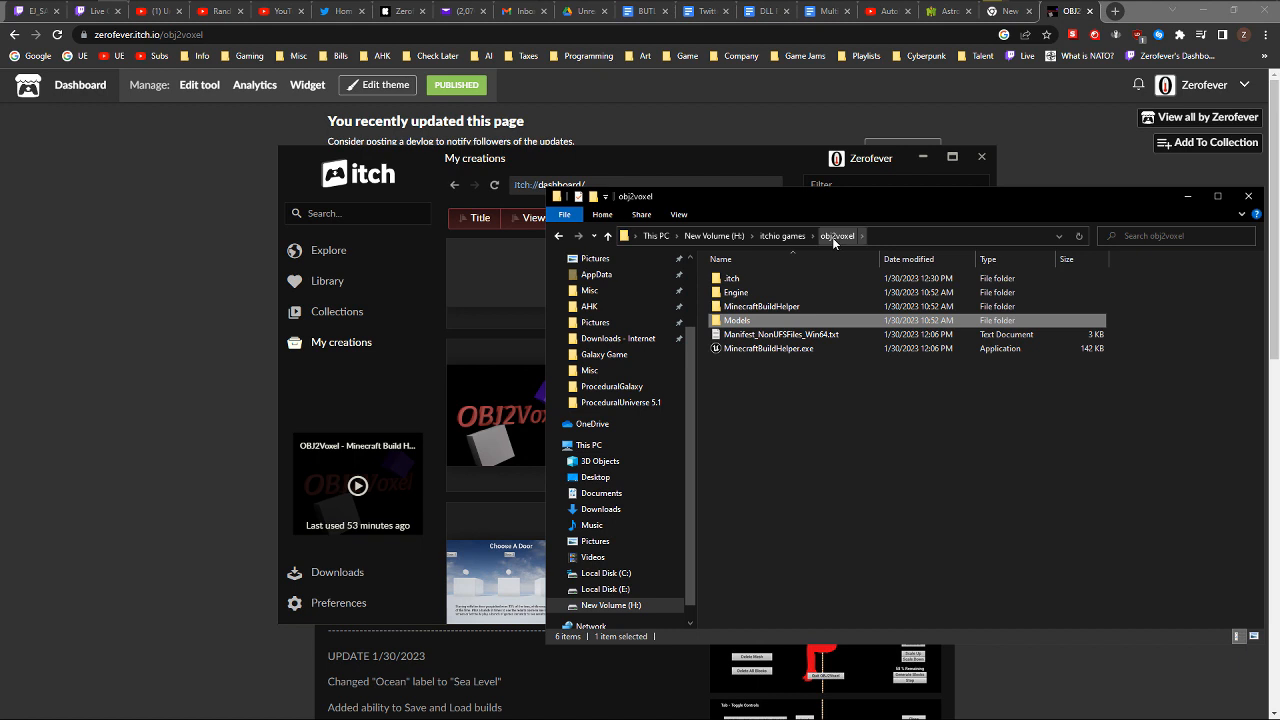
double_click(768, 307)
double_click(756, 305)
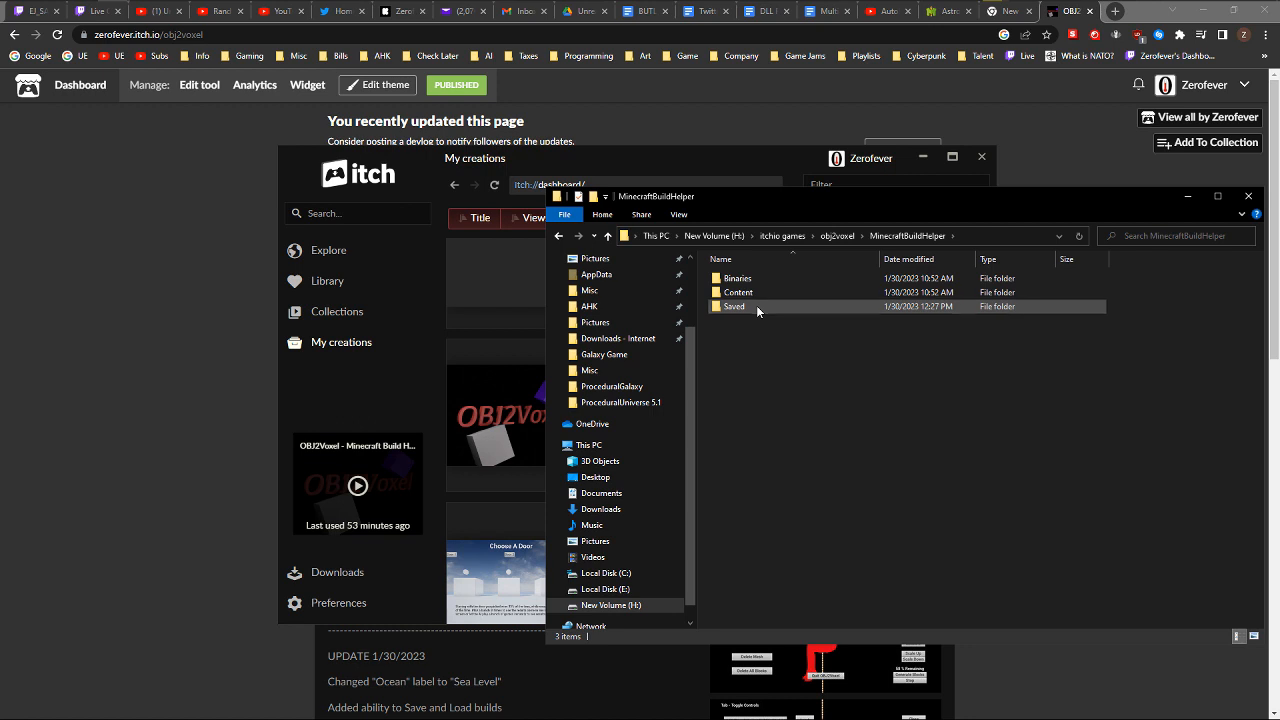
double_click(757, 309)
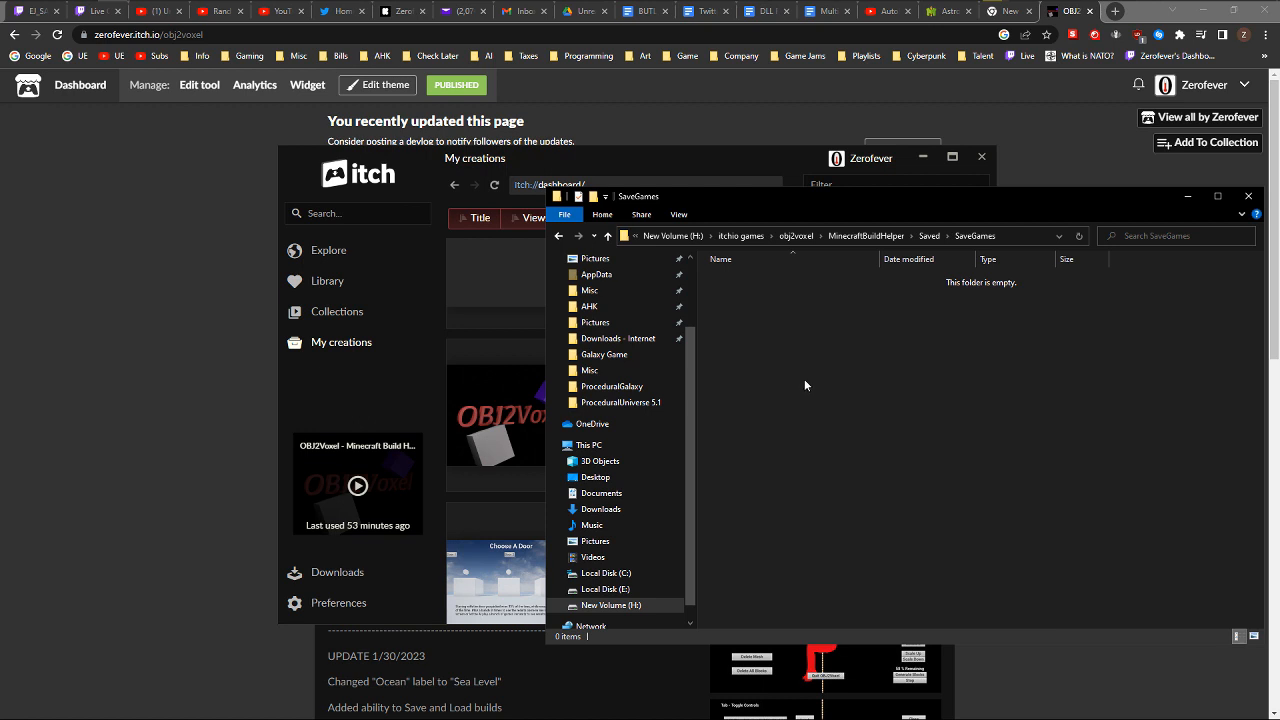
Return to the obj2voxel Models folder and copy its address as text
click(809, 239)
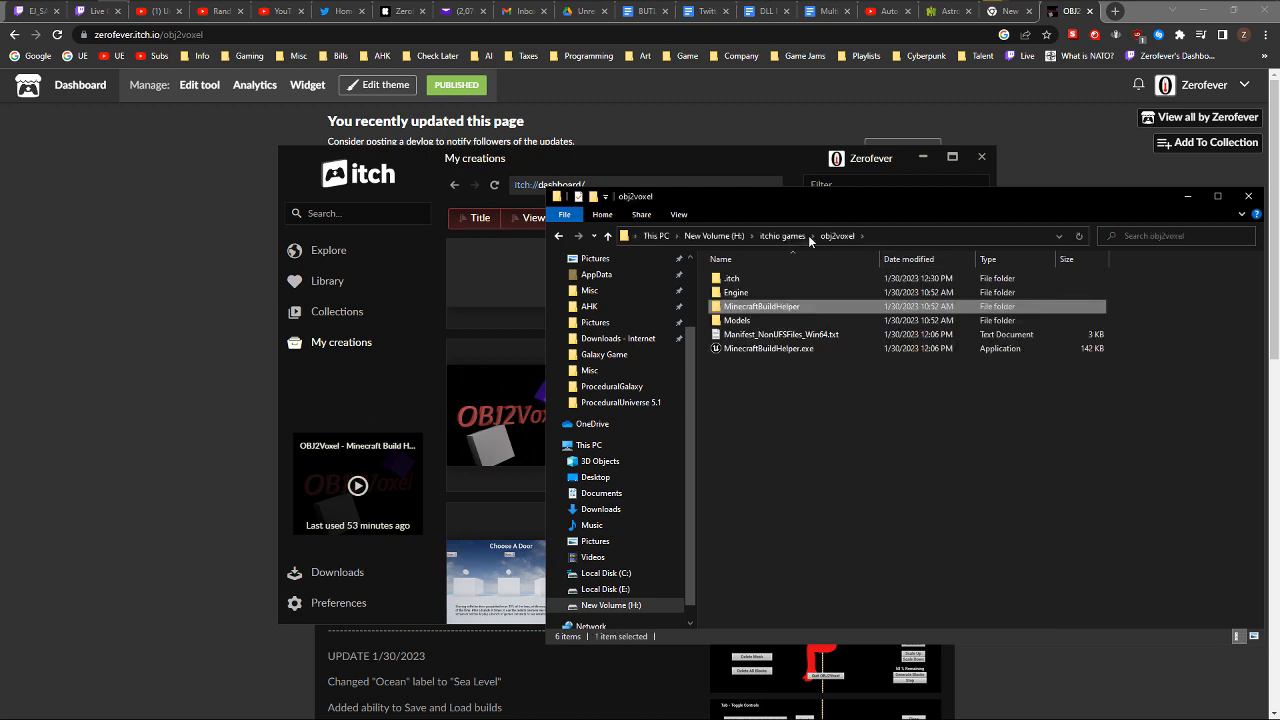
double_click(745, 320)
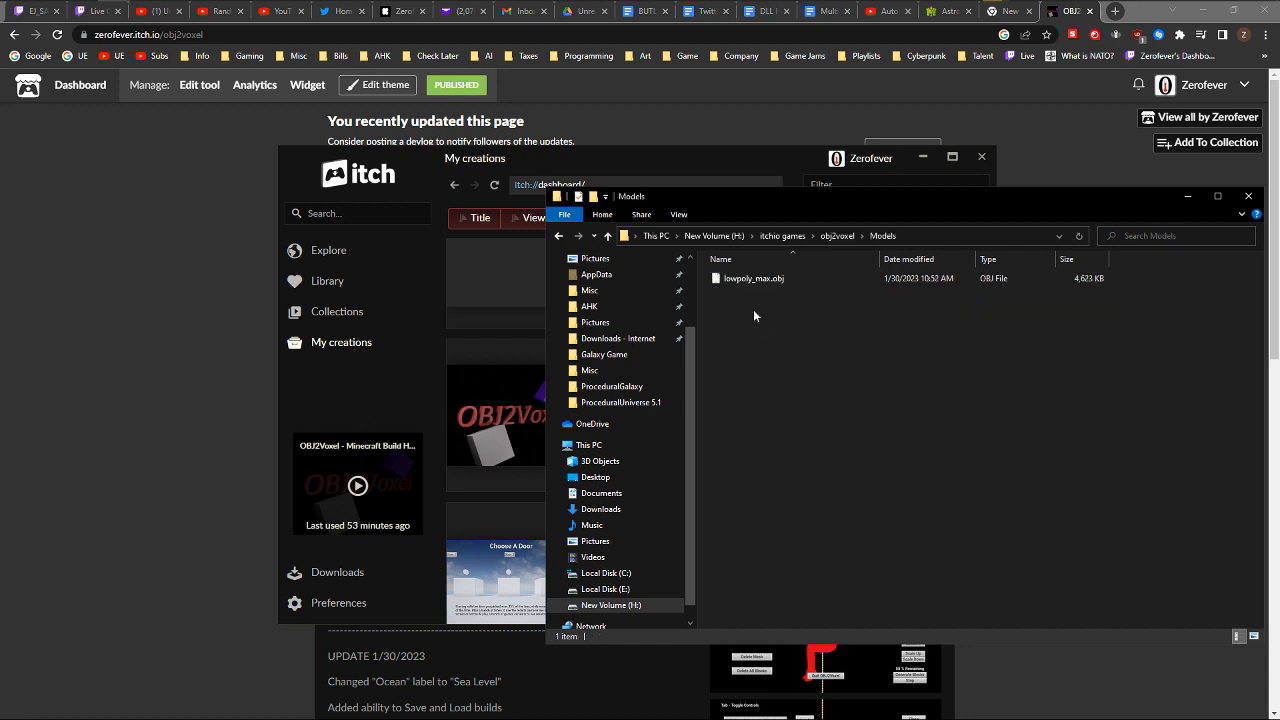
right_click(786, 240)
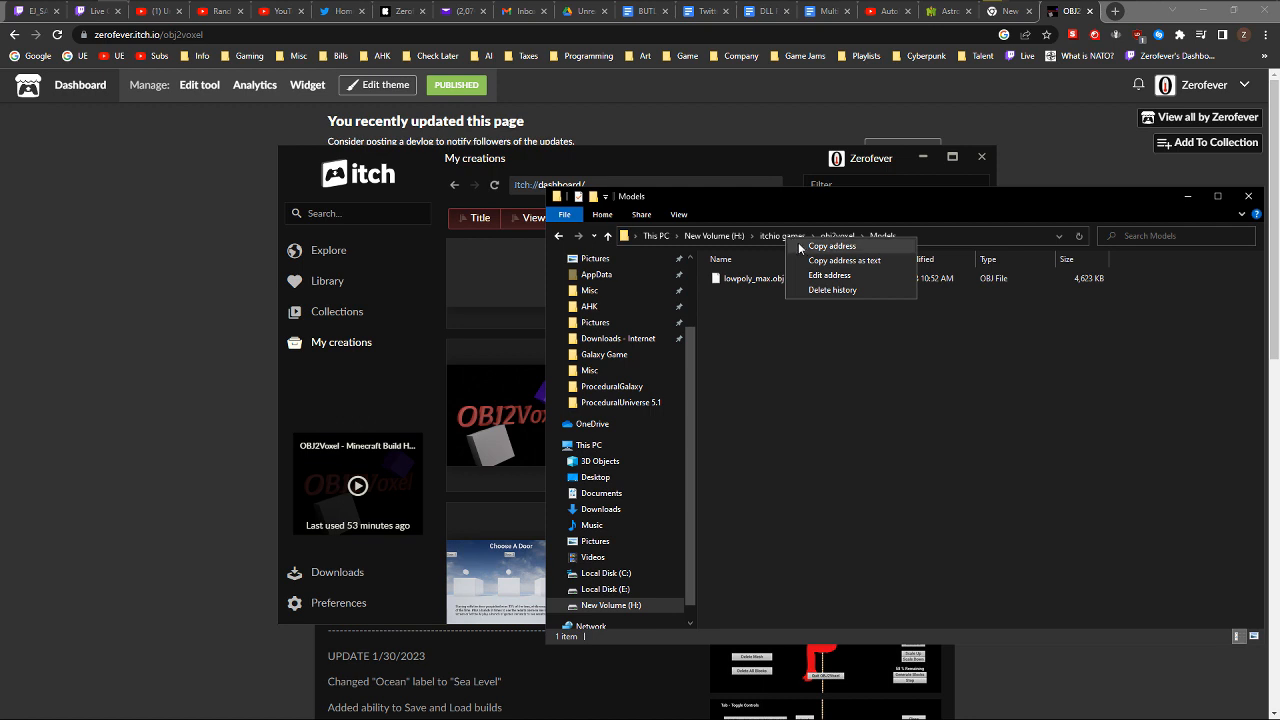
click(853, 261)
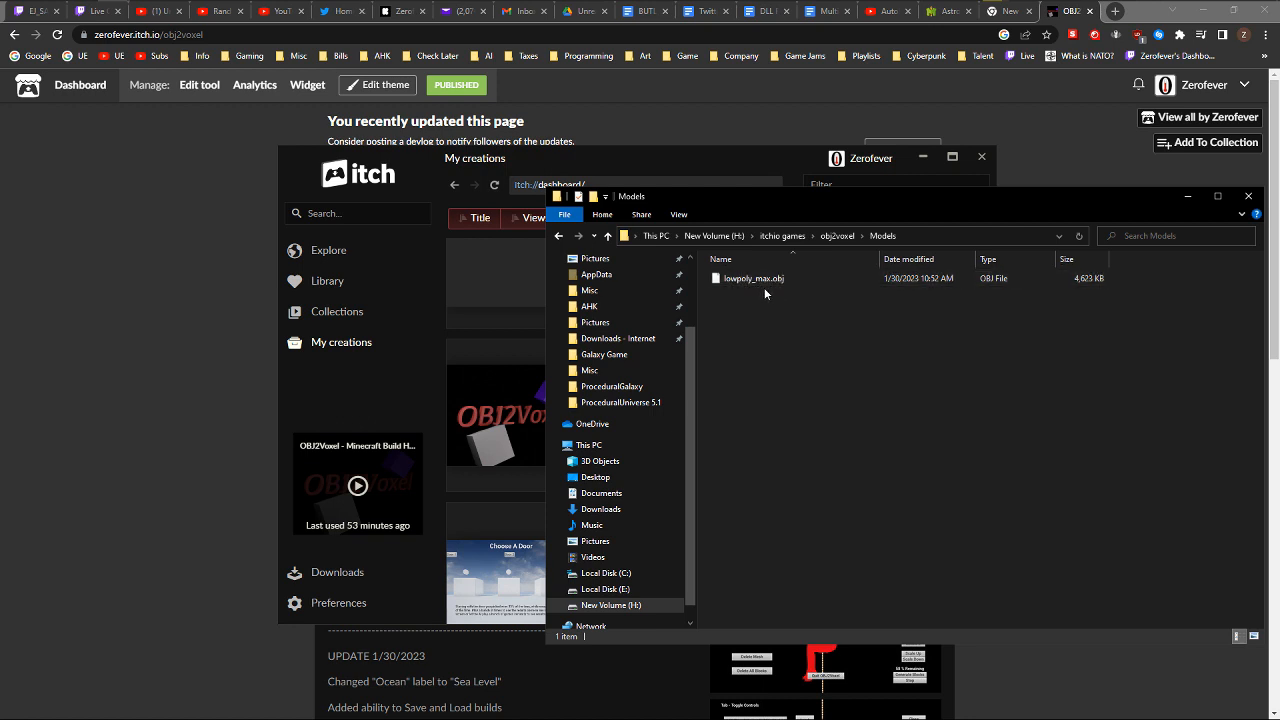
Launch OBJ2Voxel - Minecraft Build Helper from the itch app and allow it firewall access on private networks
click(671, 163)
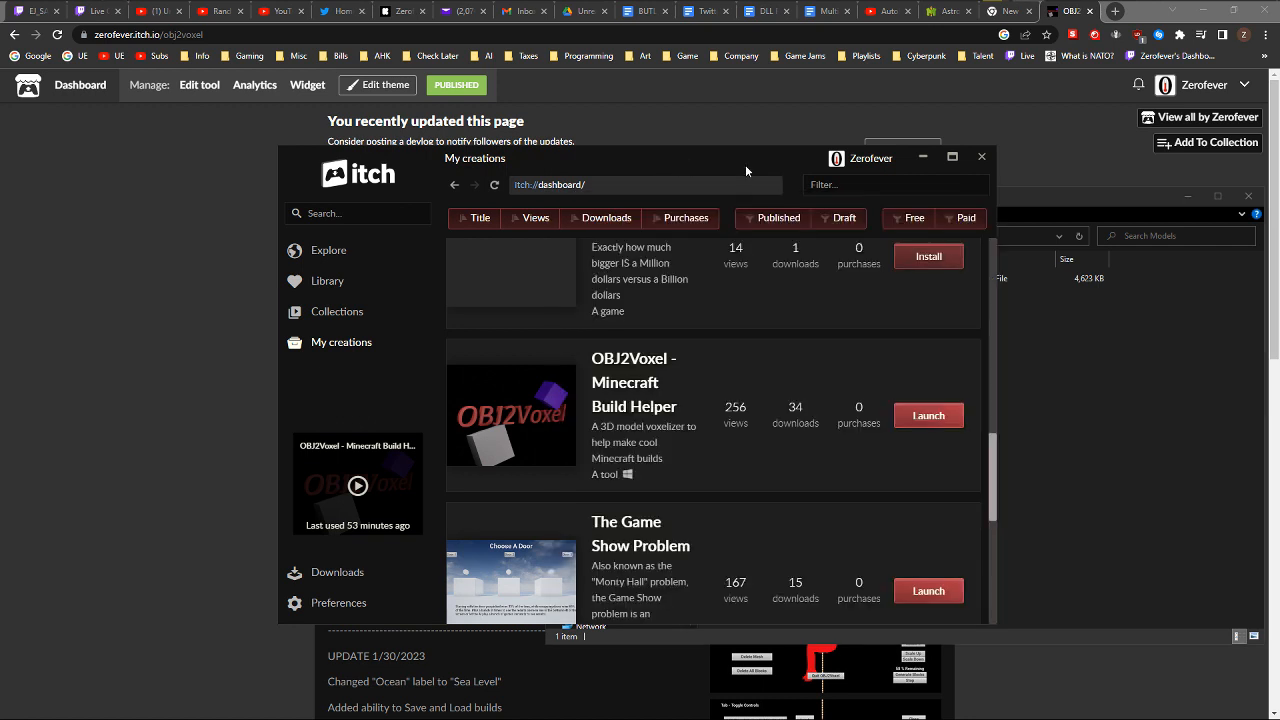
click(928, 424)
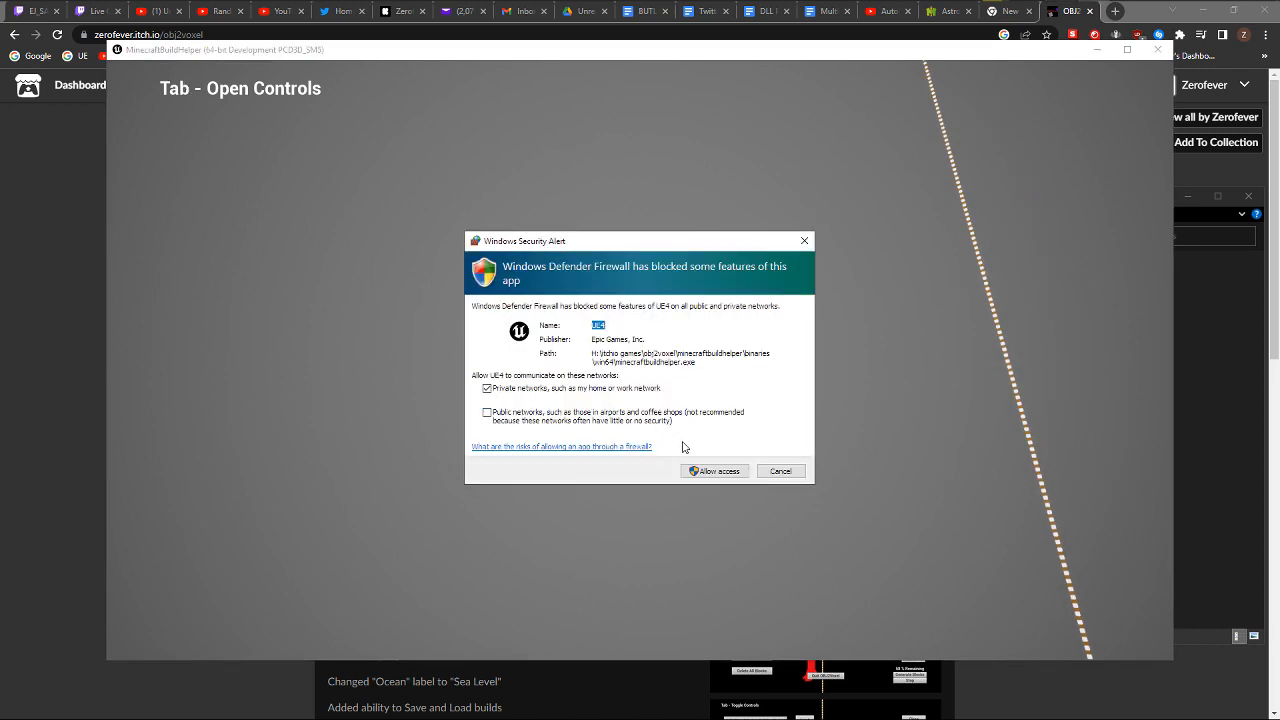
click(726, 474)
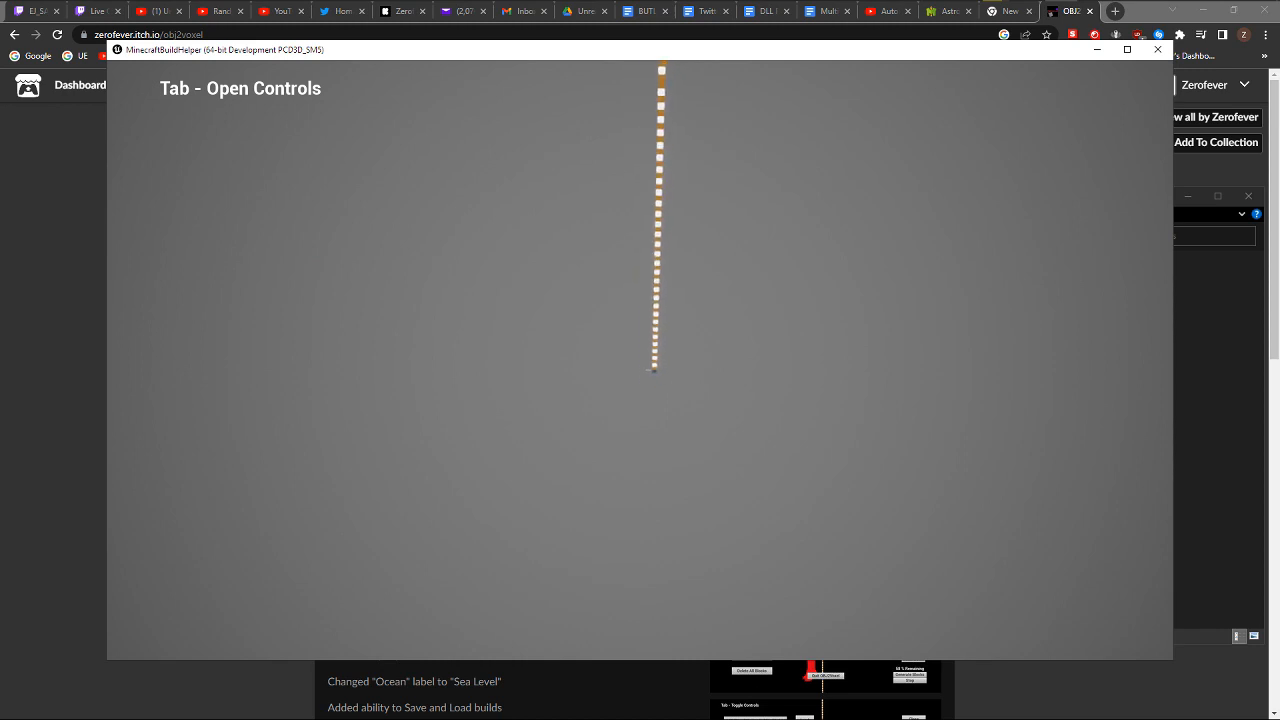
Examine the ruler's Bedrock and Sea Level markers up close in the 3D view
key(w)
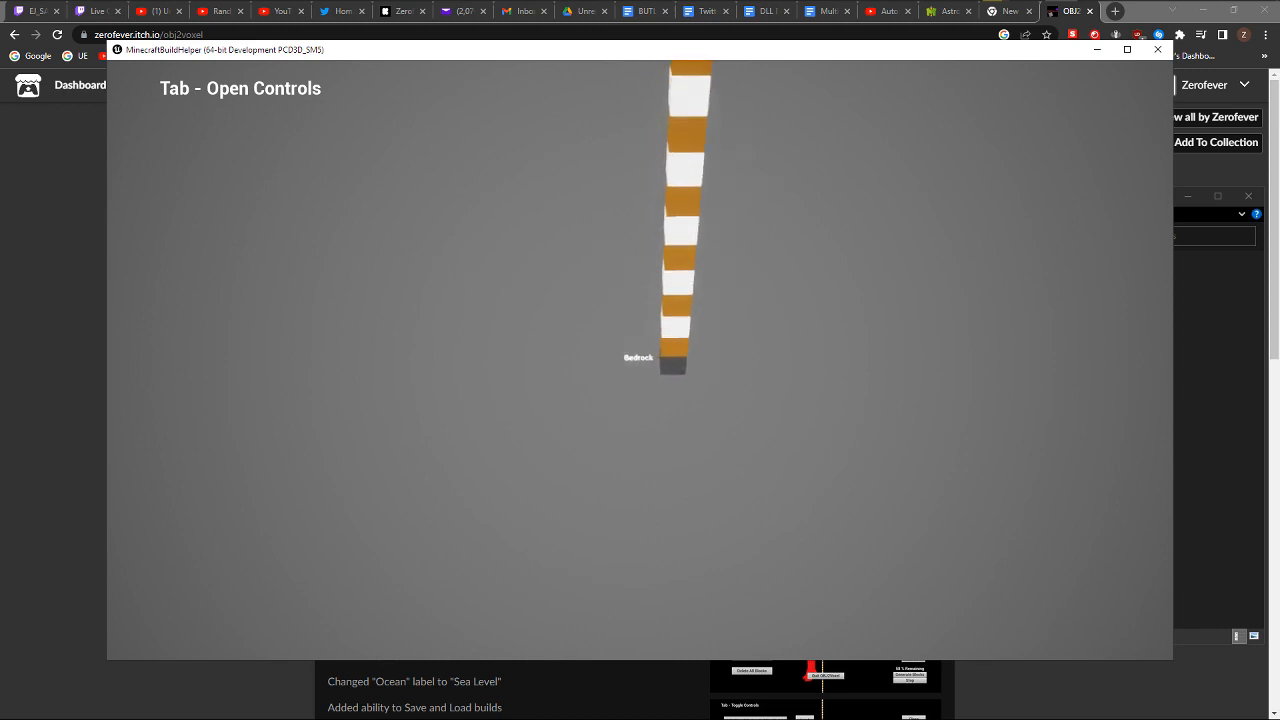
key(w)
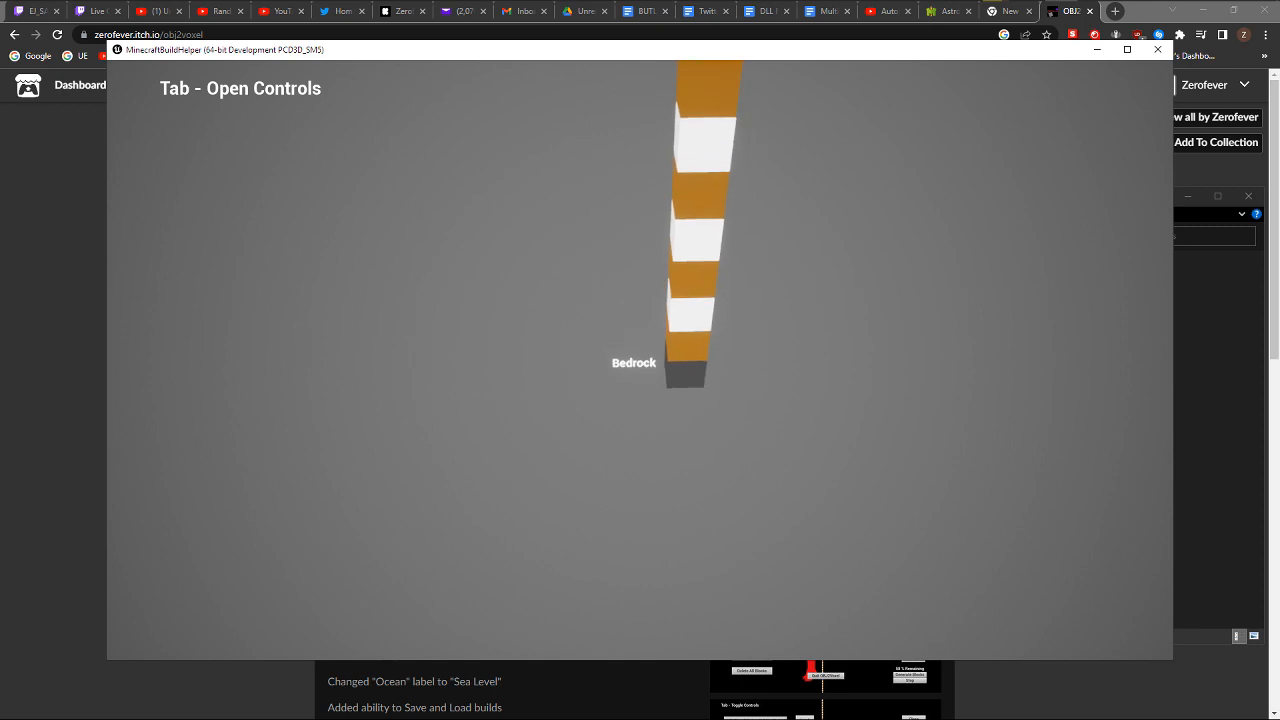
key(s)
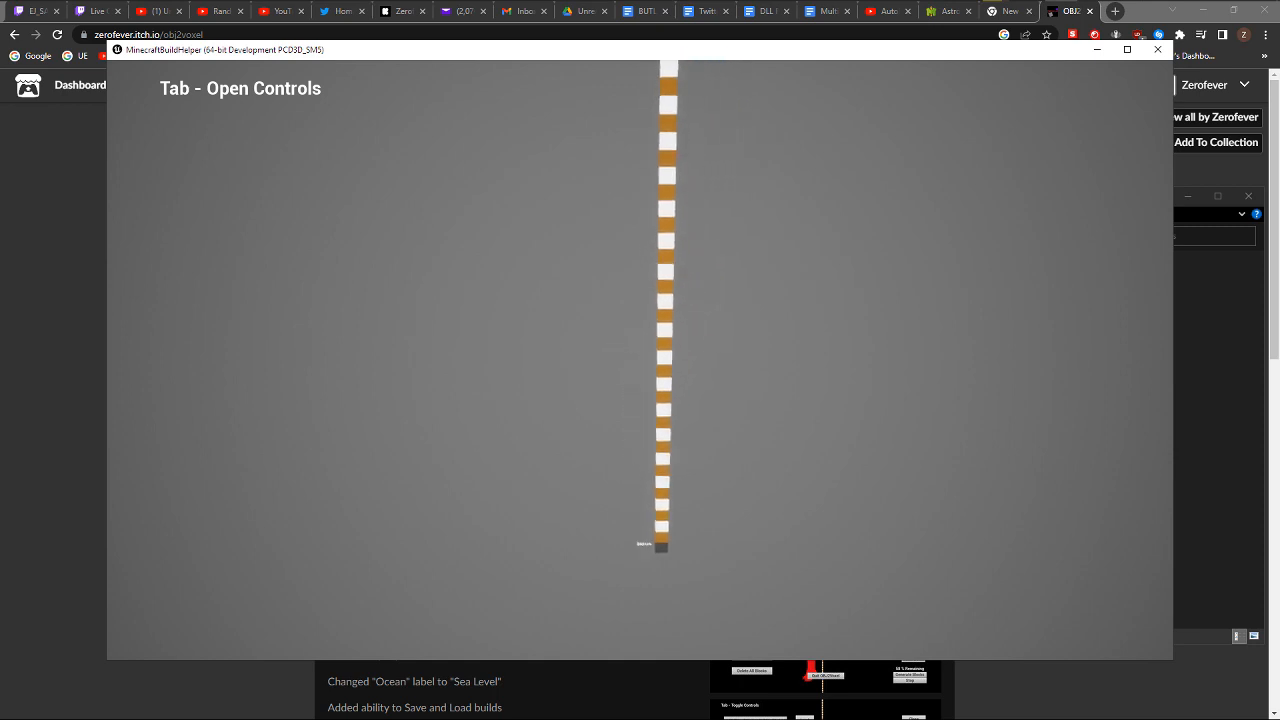
key(s)
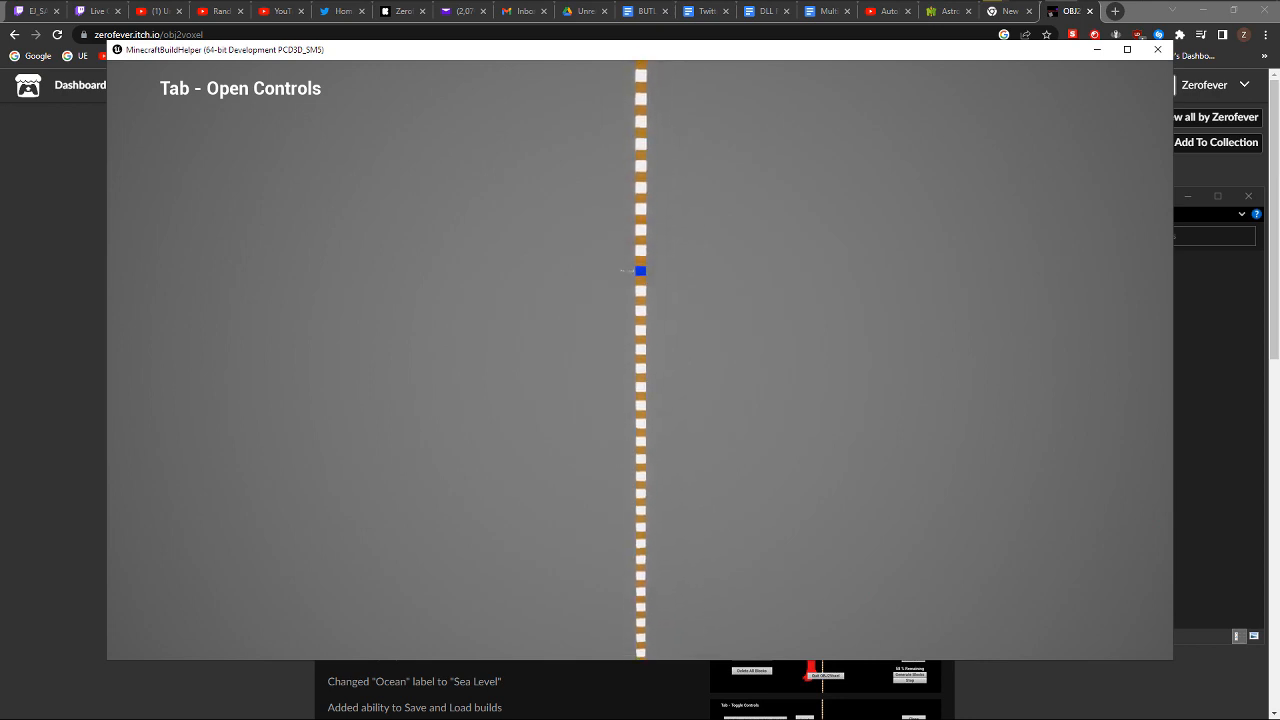
key(w)
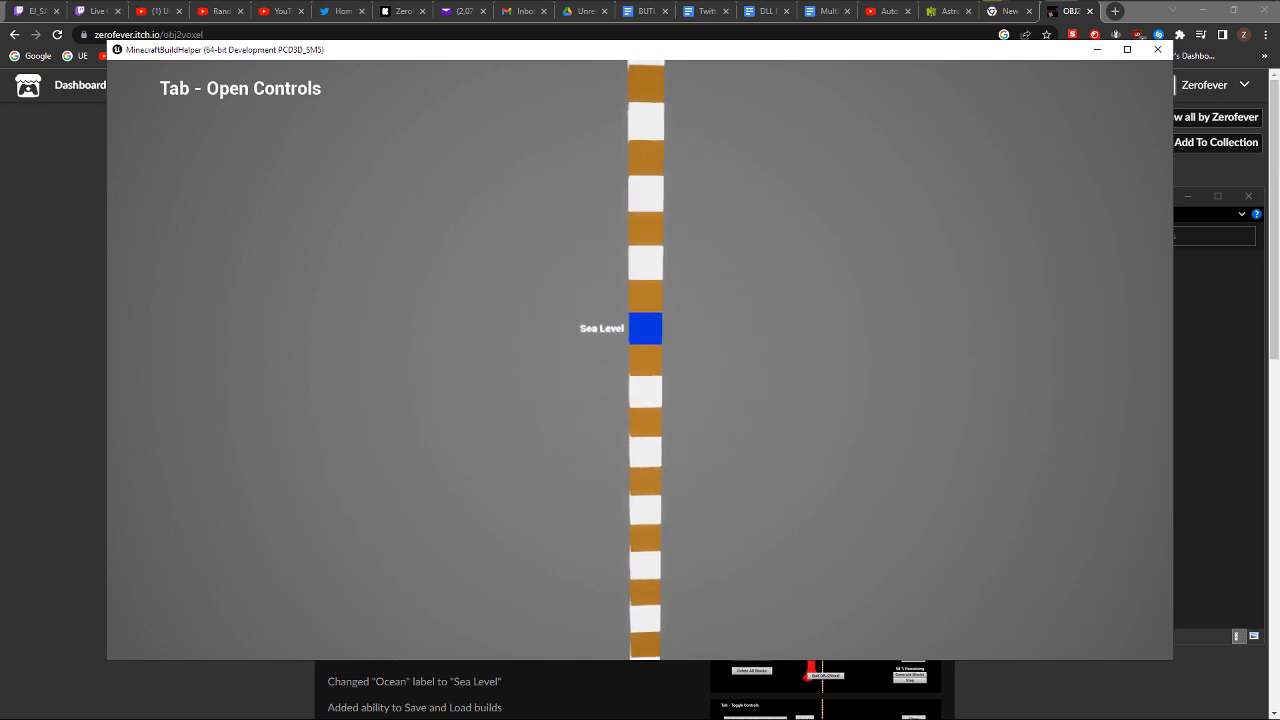
key(s)
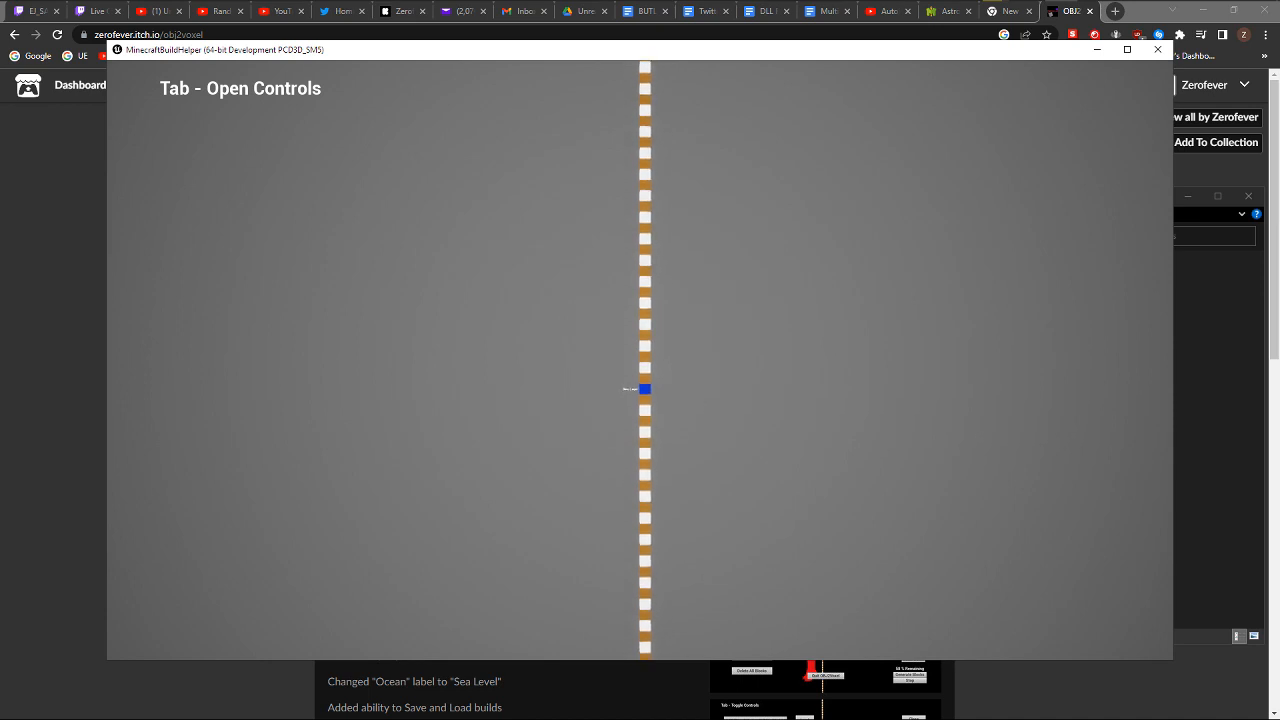
key(w)
key(s)
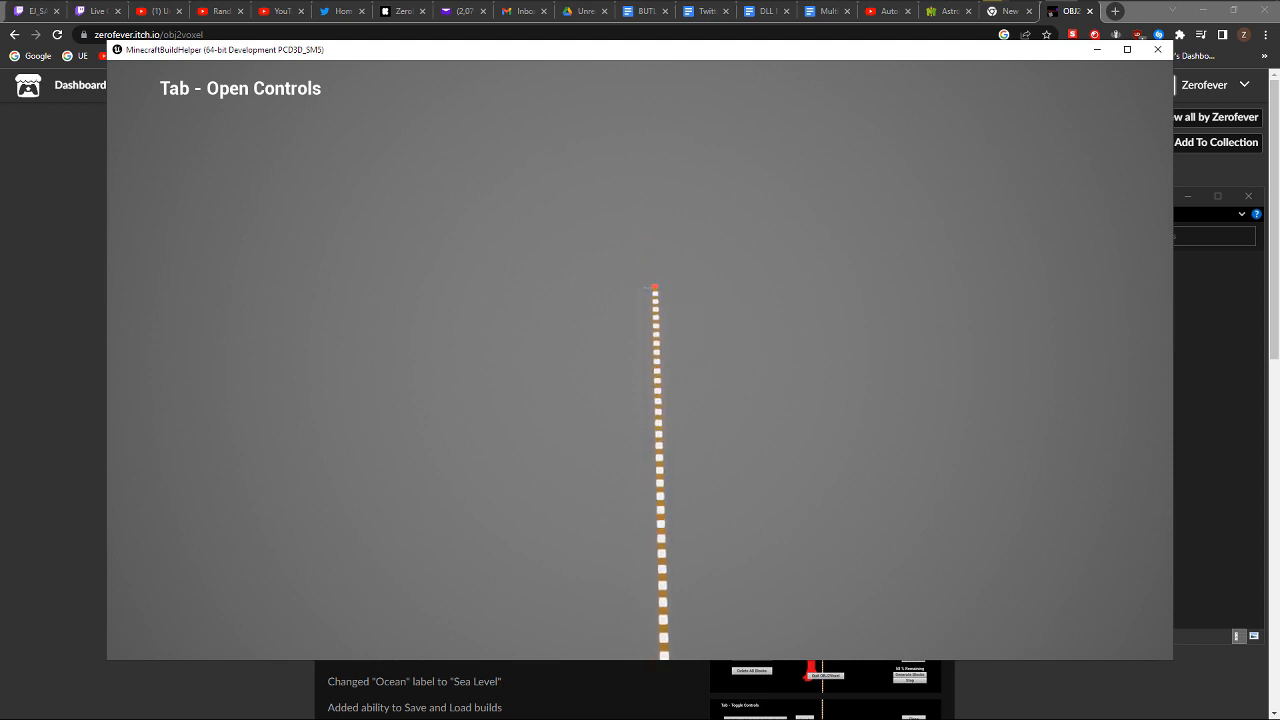
Examine the Build Limit marker at the top of the ruler, including from the side, and the ruler from far back
key(space)
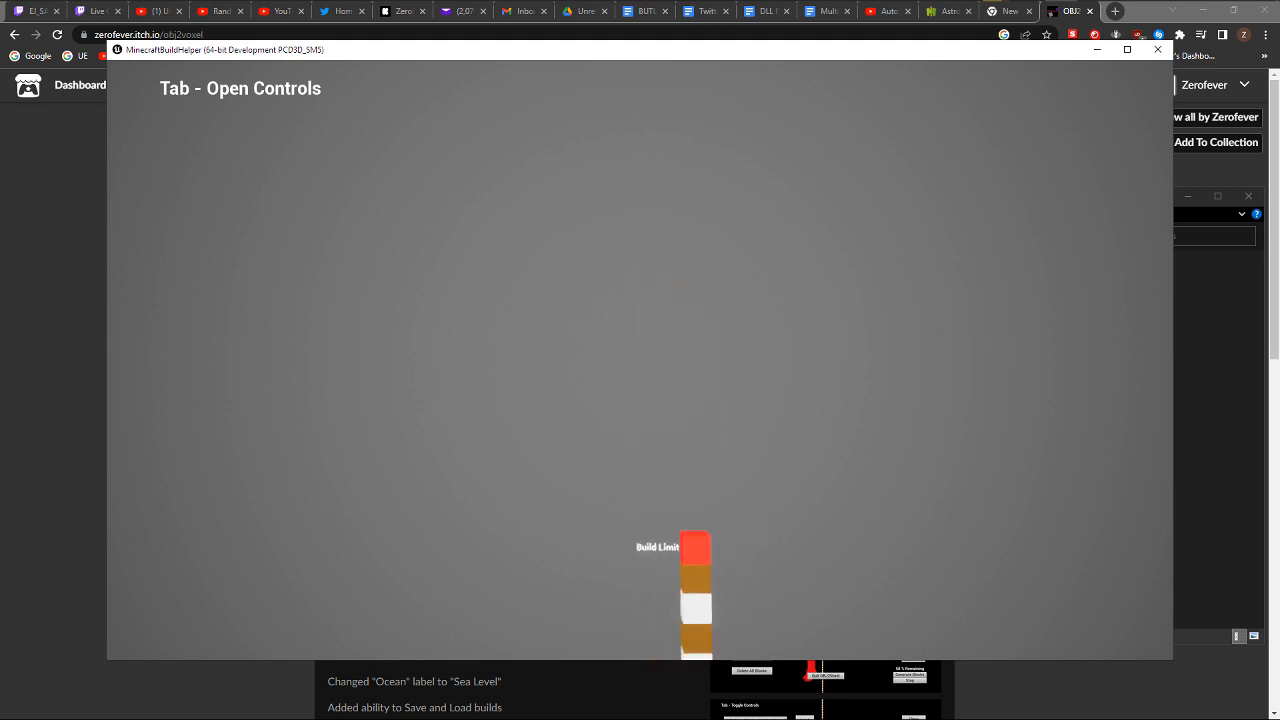
key(w)
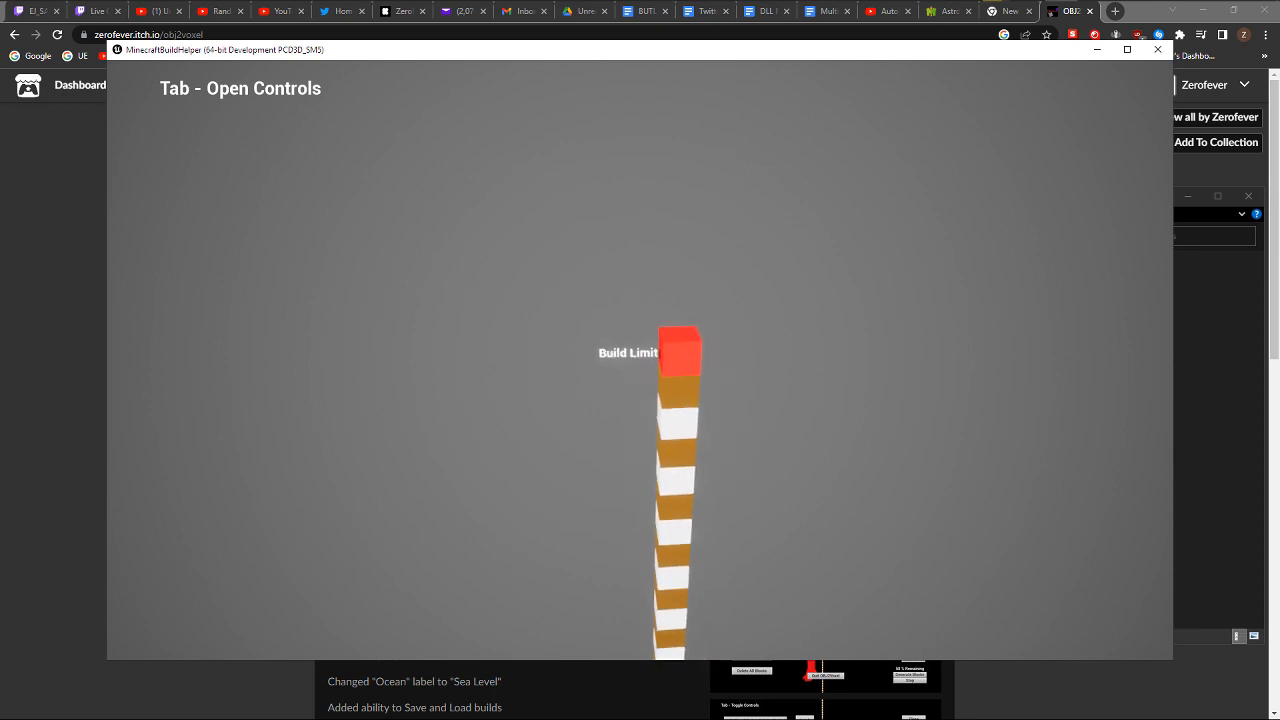
key(d)
key(a)
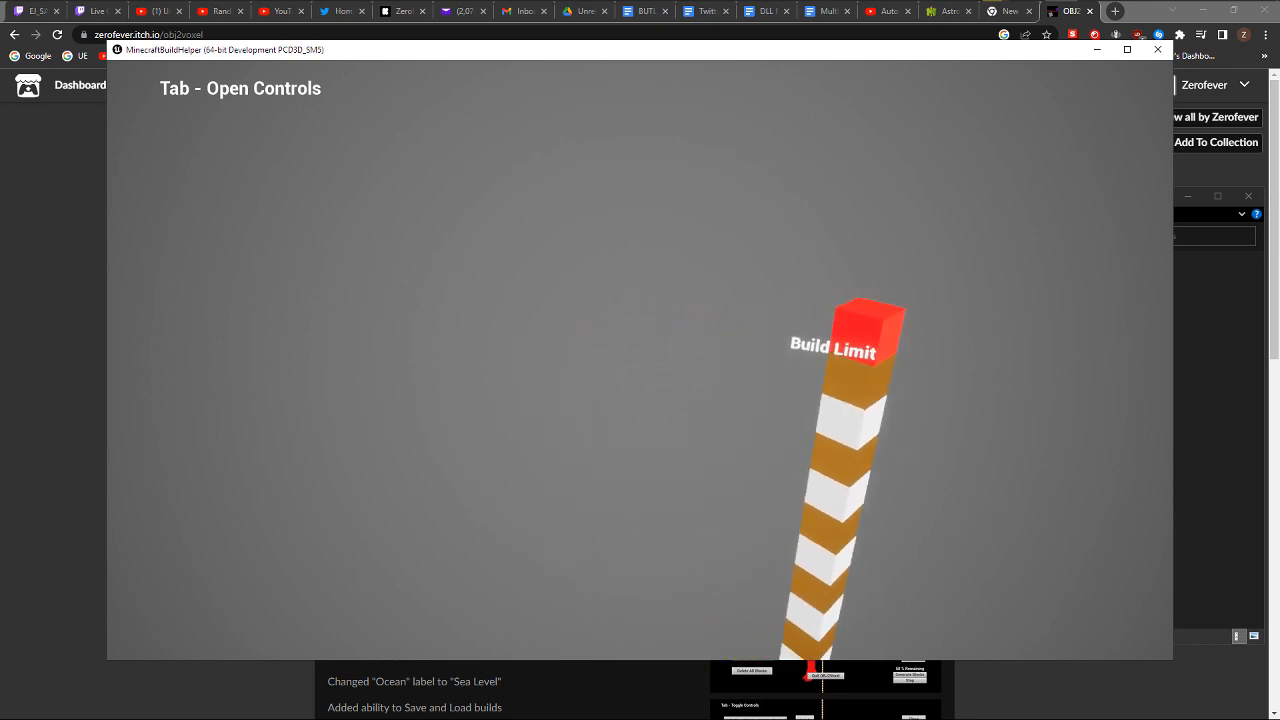
key(s)
key(s)
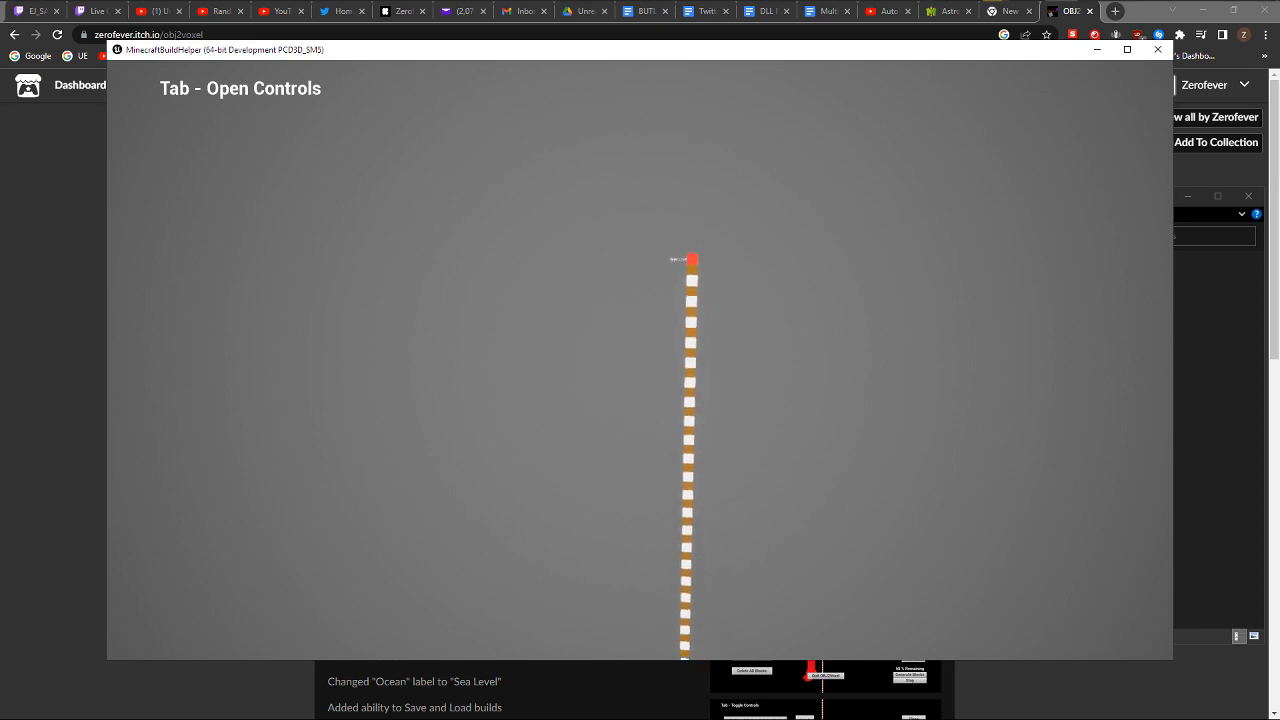
key(s)
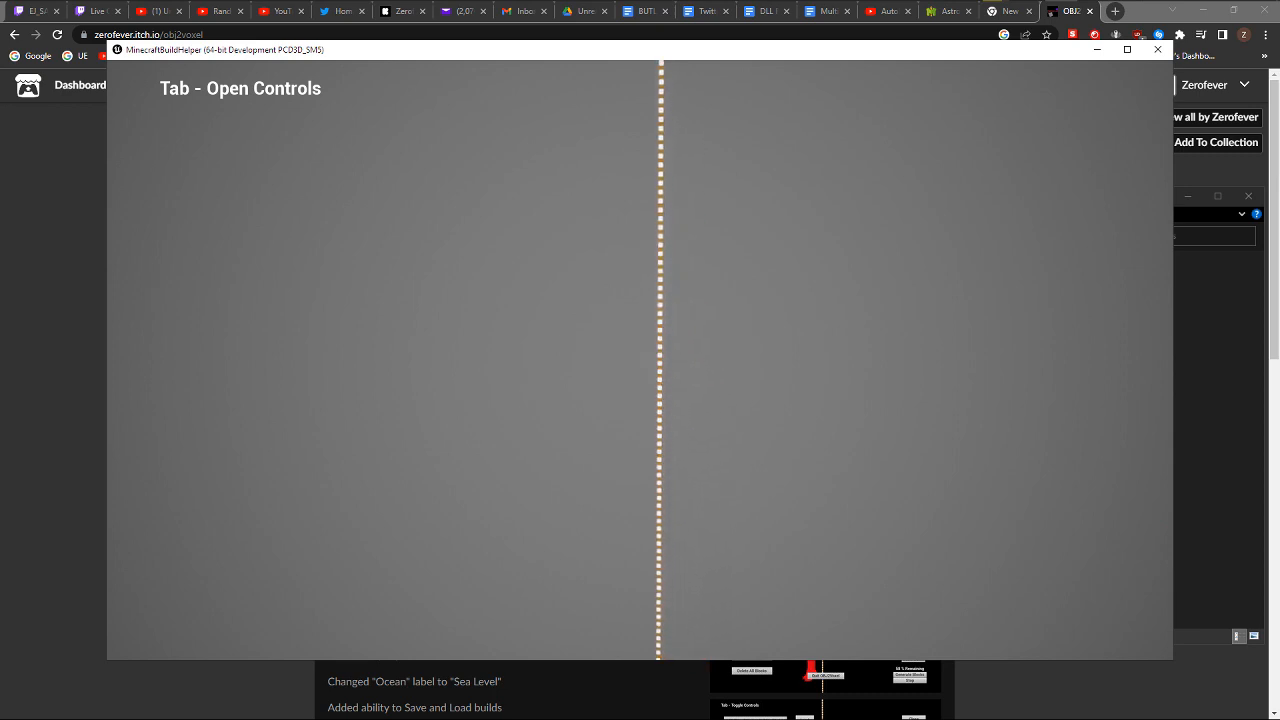
key(s)
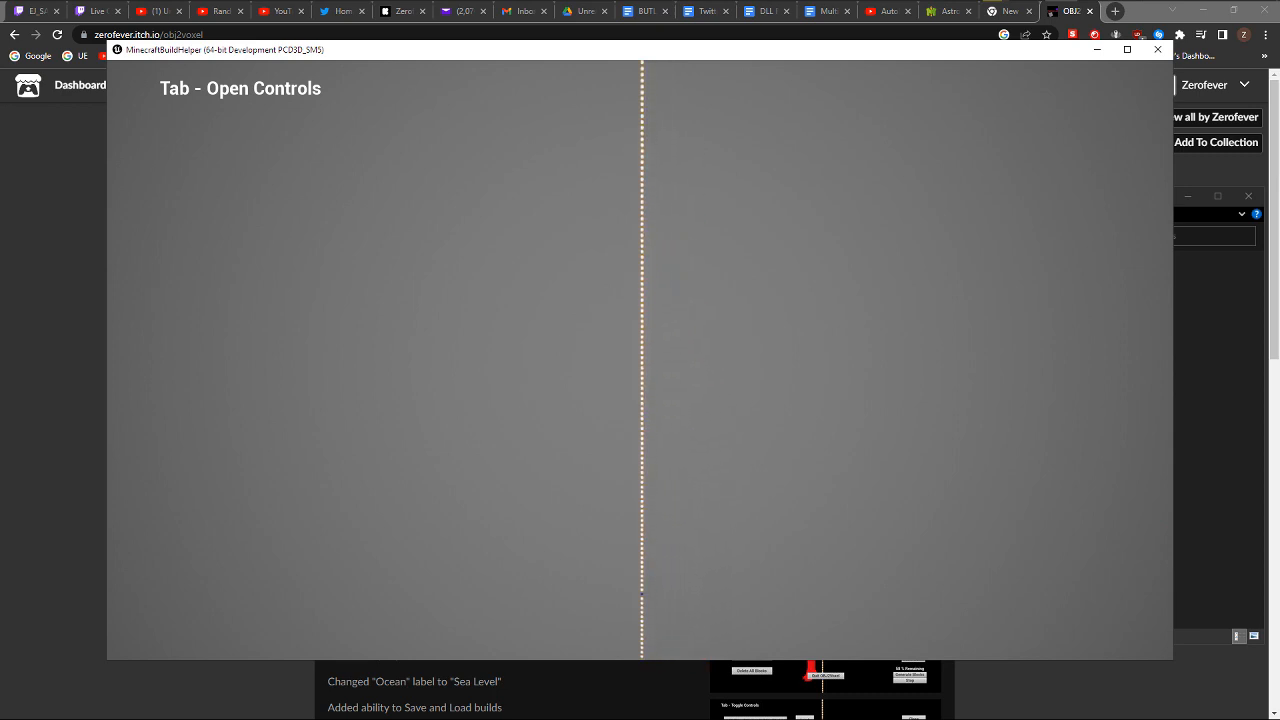
key(s)
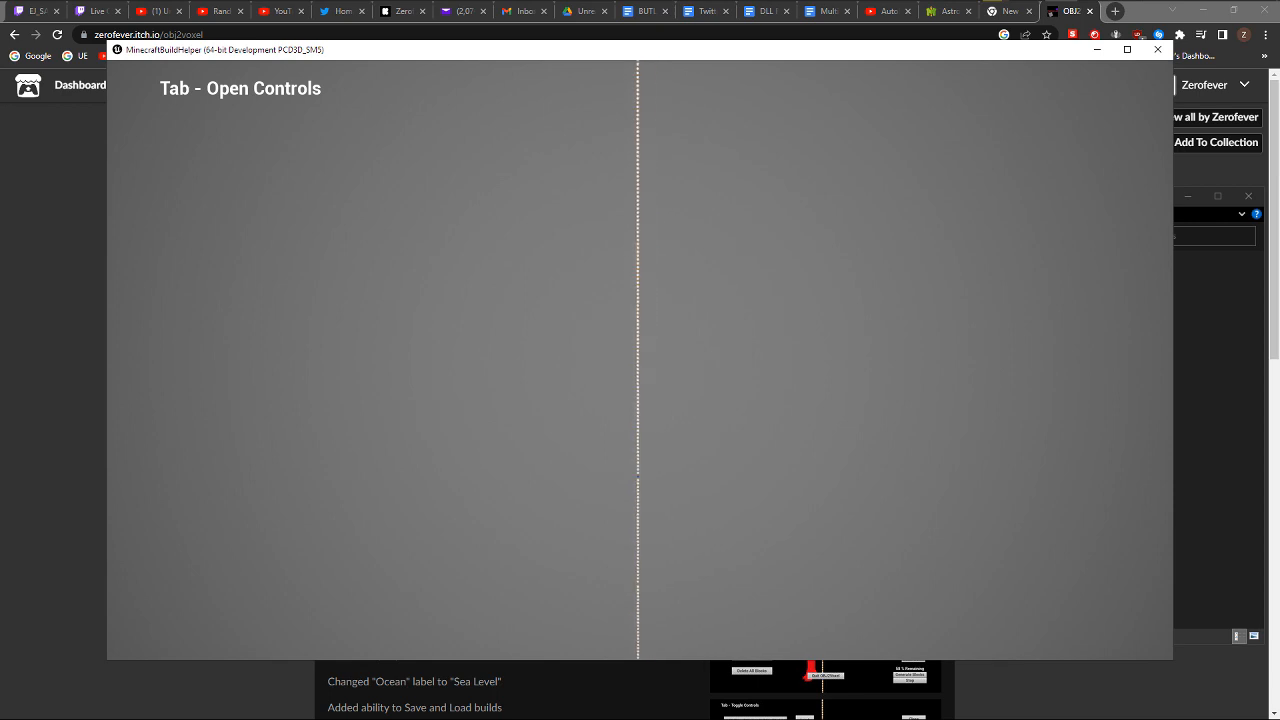
Enter H:\itchio games\obj2voxel\Models\lowpoly_max.obj as the file location of the model
key(w)
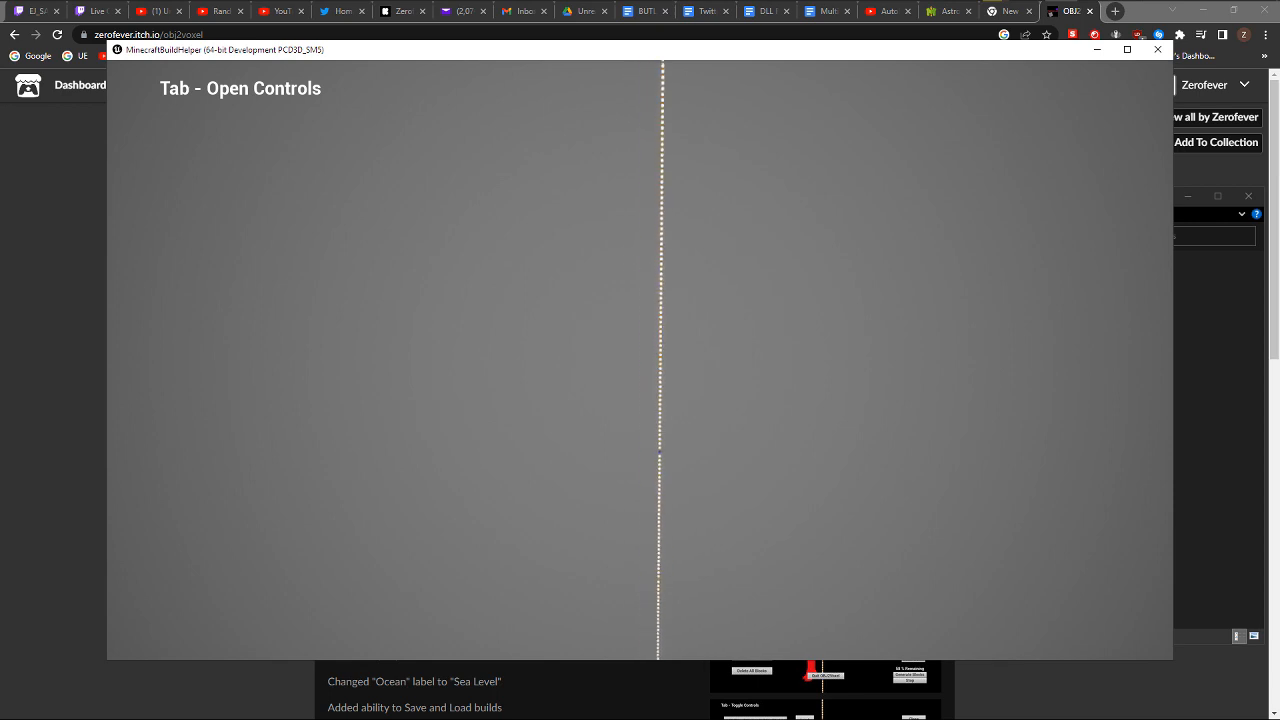
key(Tab)
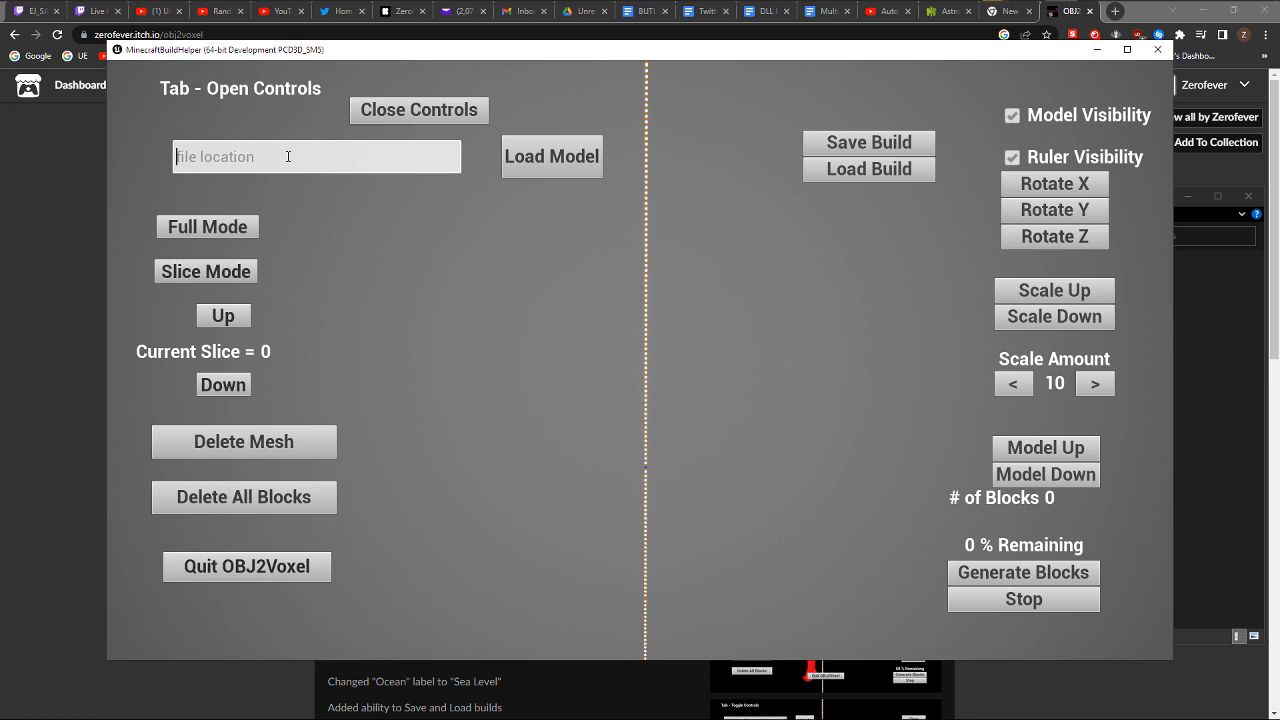
text(H:\itchio games\obj2voxel\Models)
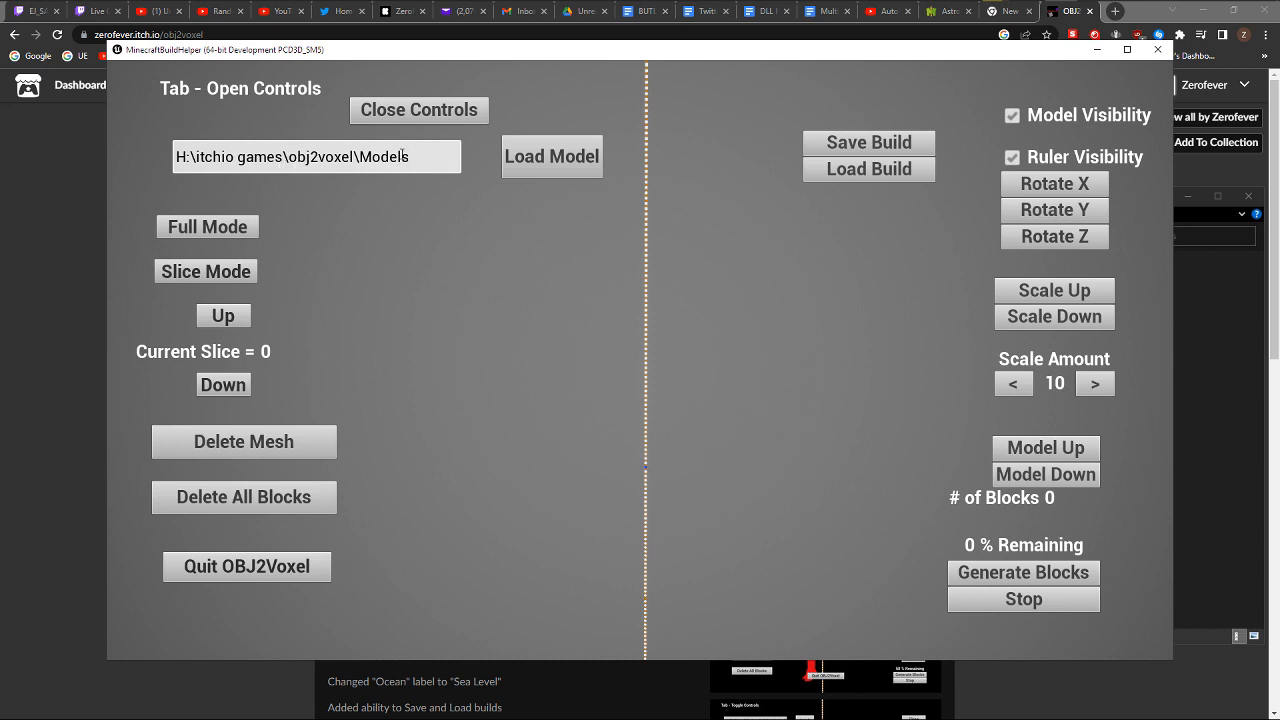
text(\)
text(lowpoly)
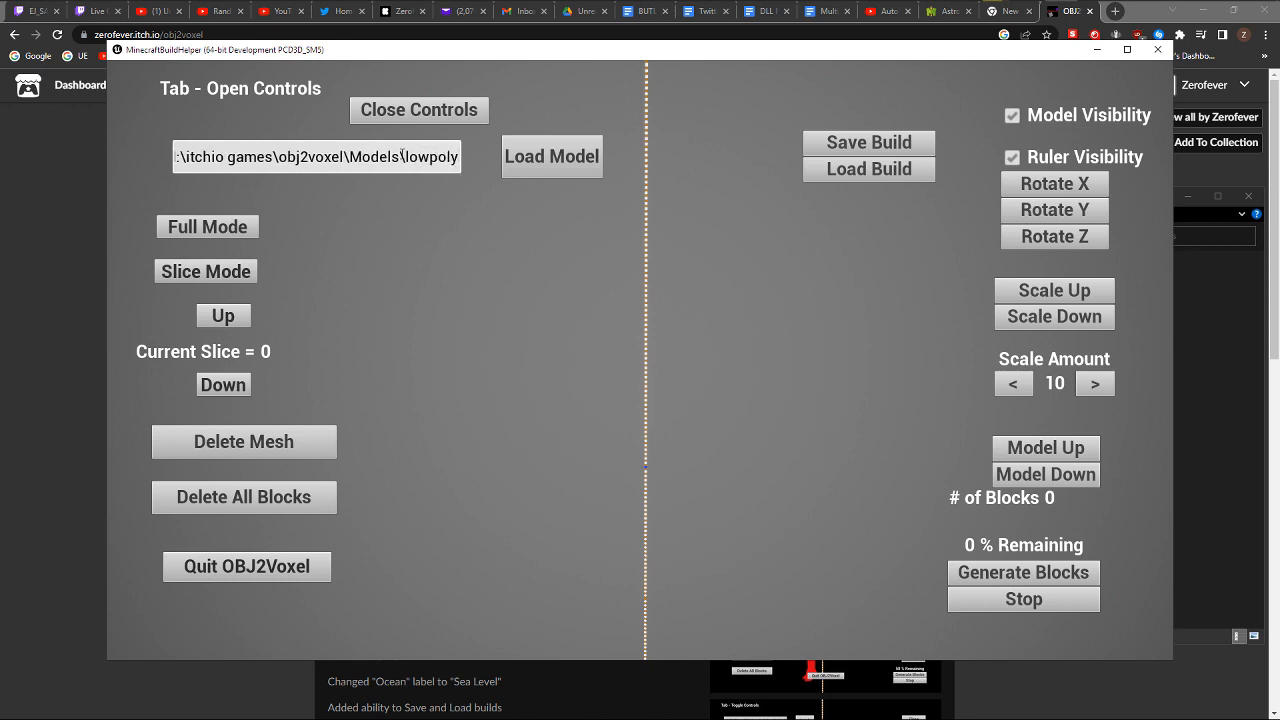
text(_ma)
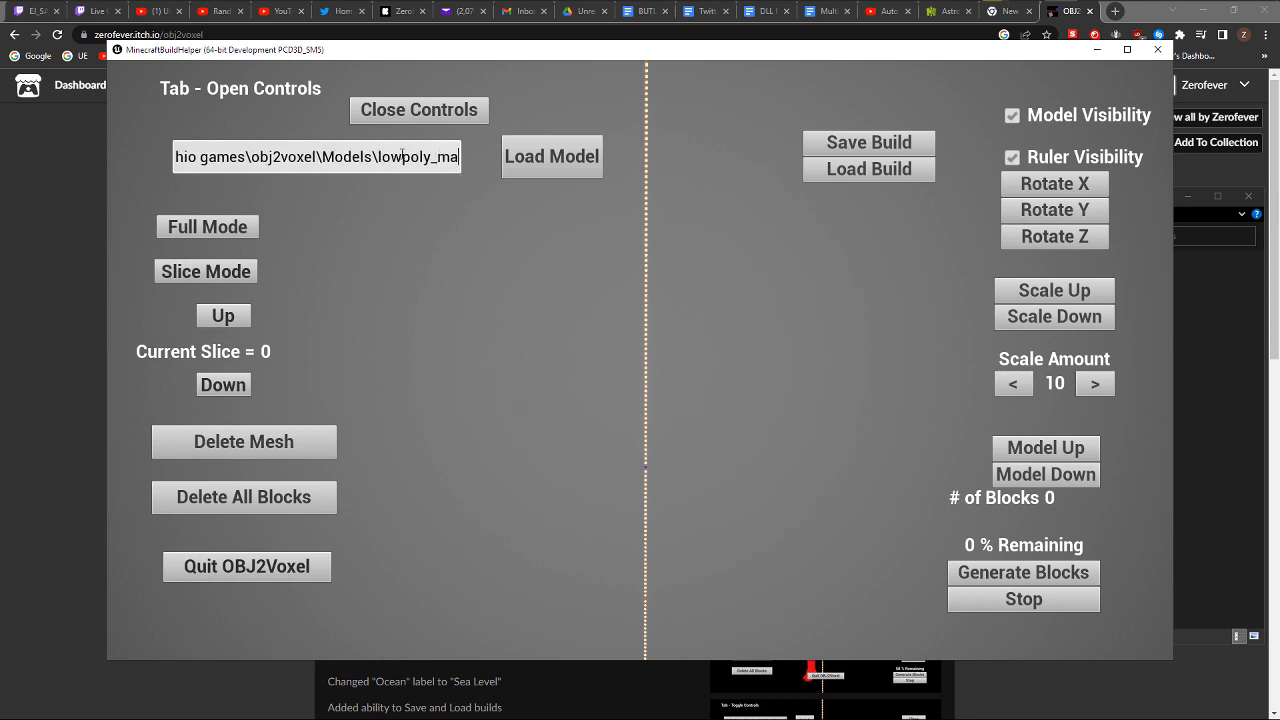
text(x.)
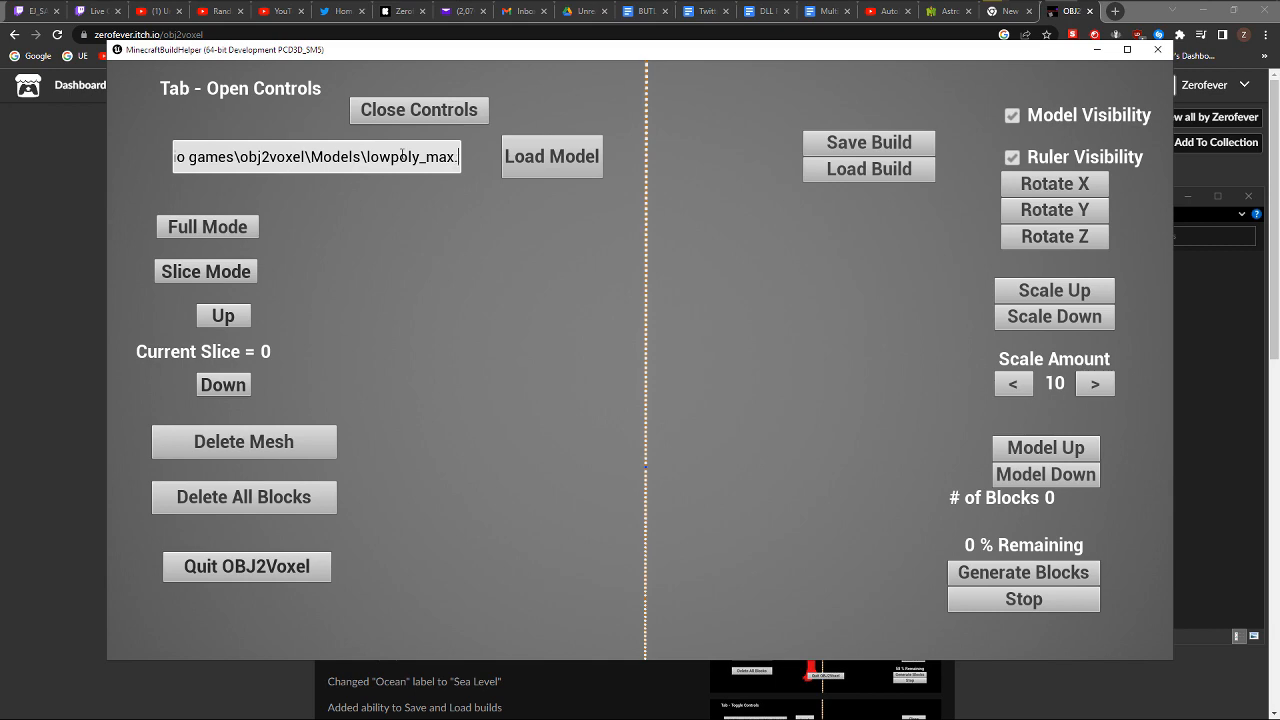
text(obj)
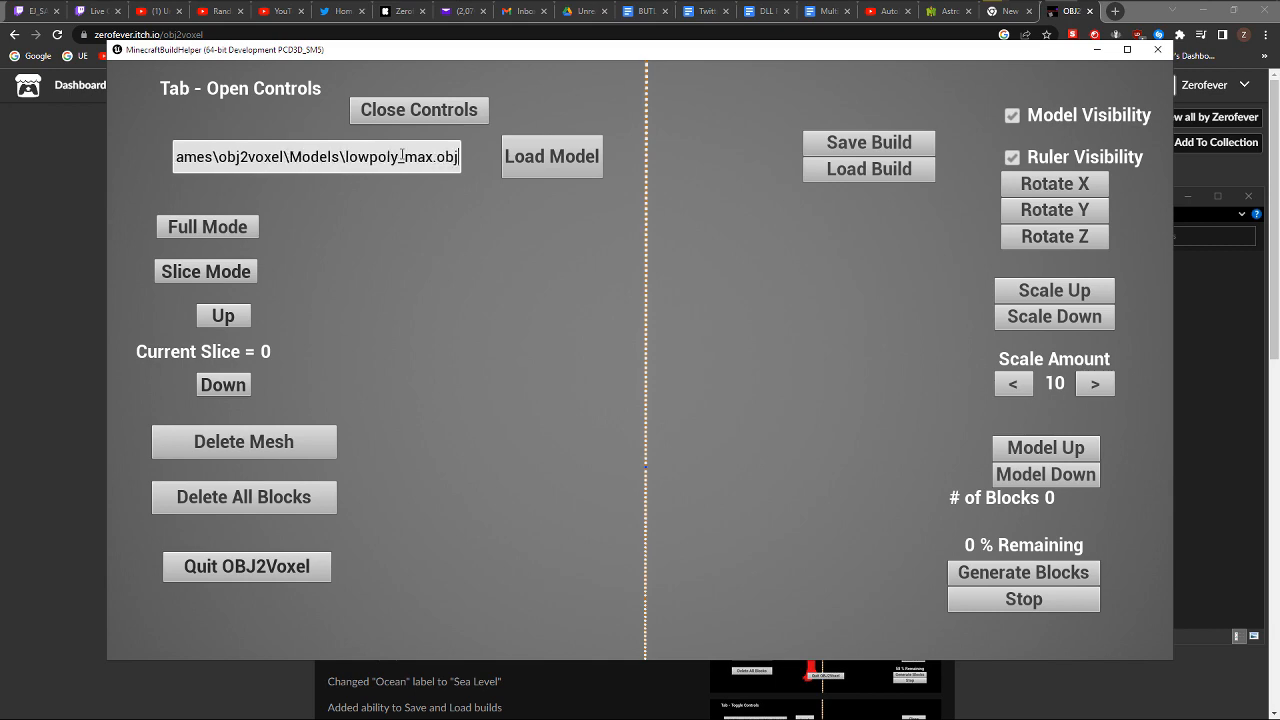
Check the OBJ file's name in the Models folder and load the model into OBJ2Voxel
key(alt+Tab)
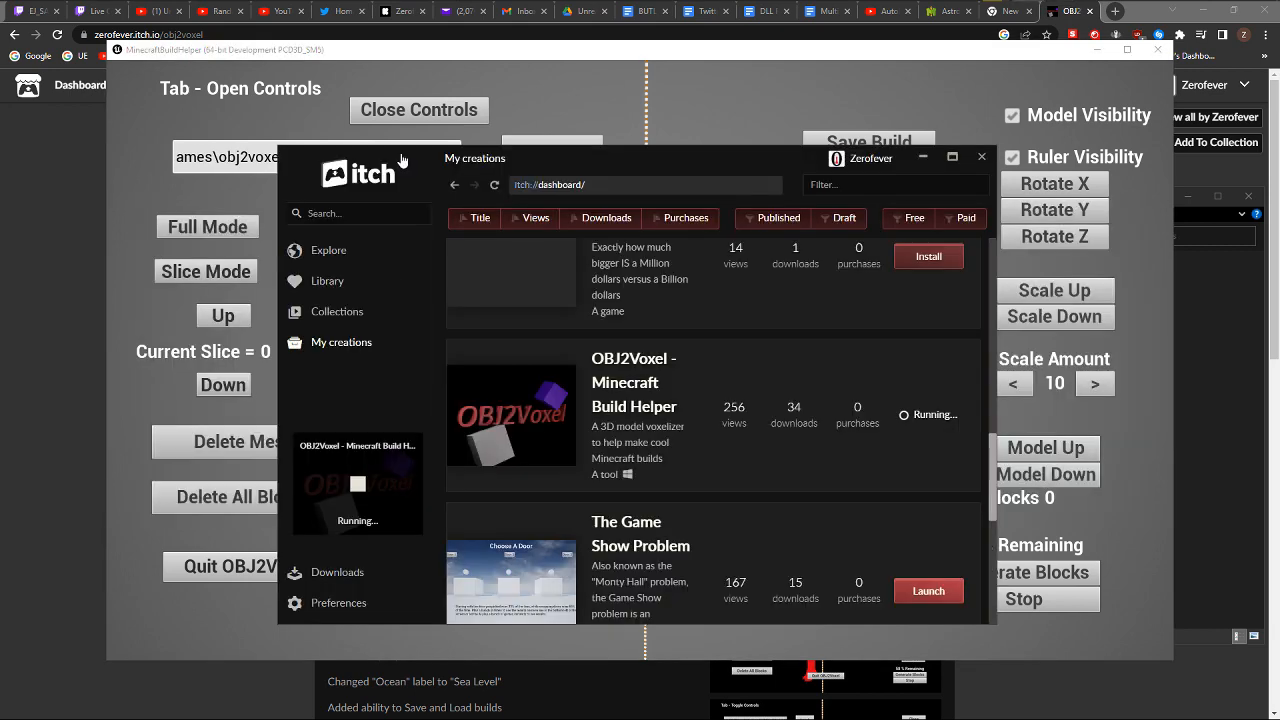
key(alt+Tab)
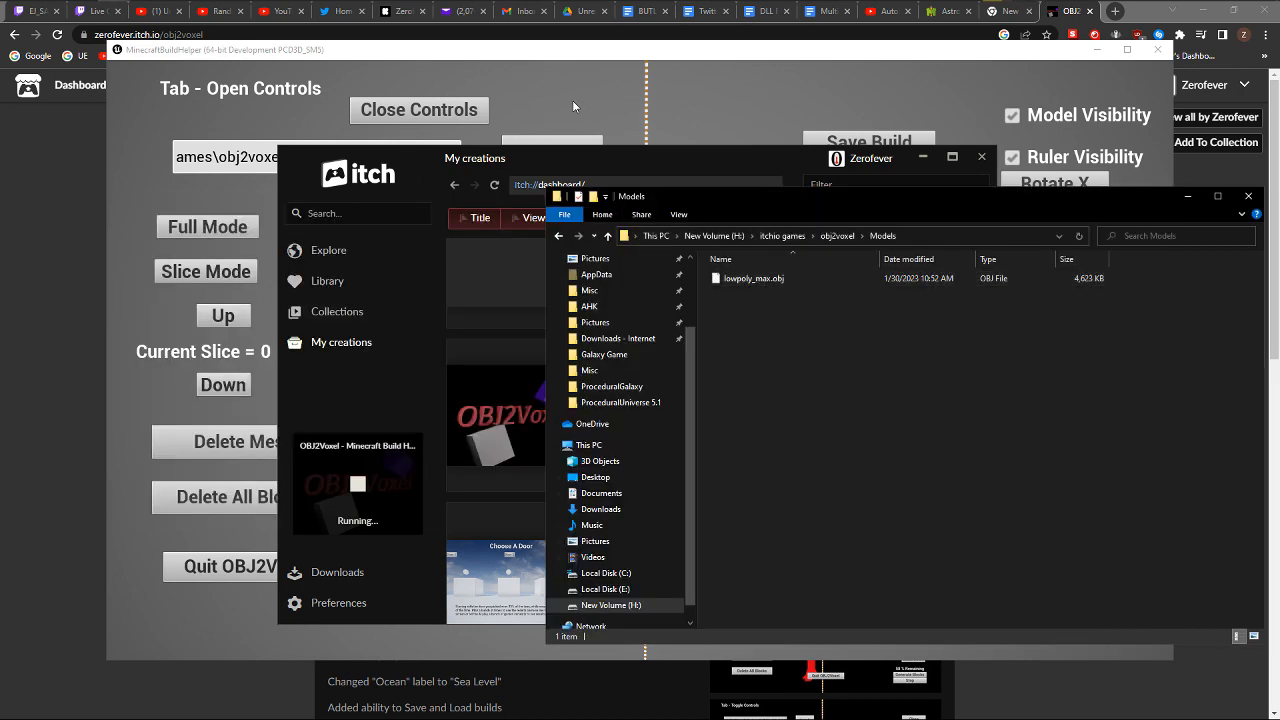
click(573, 106)
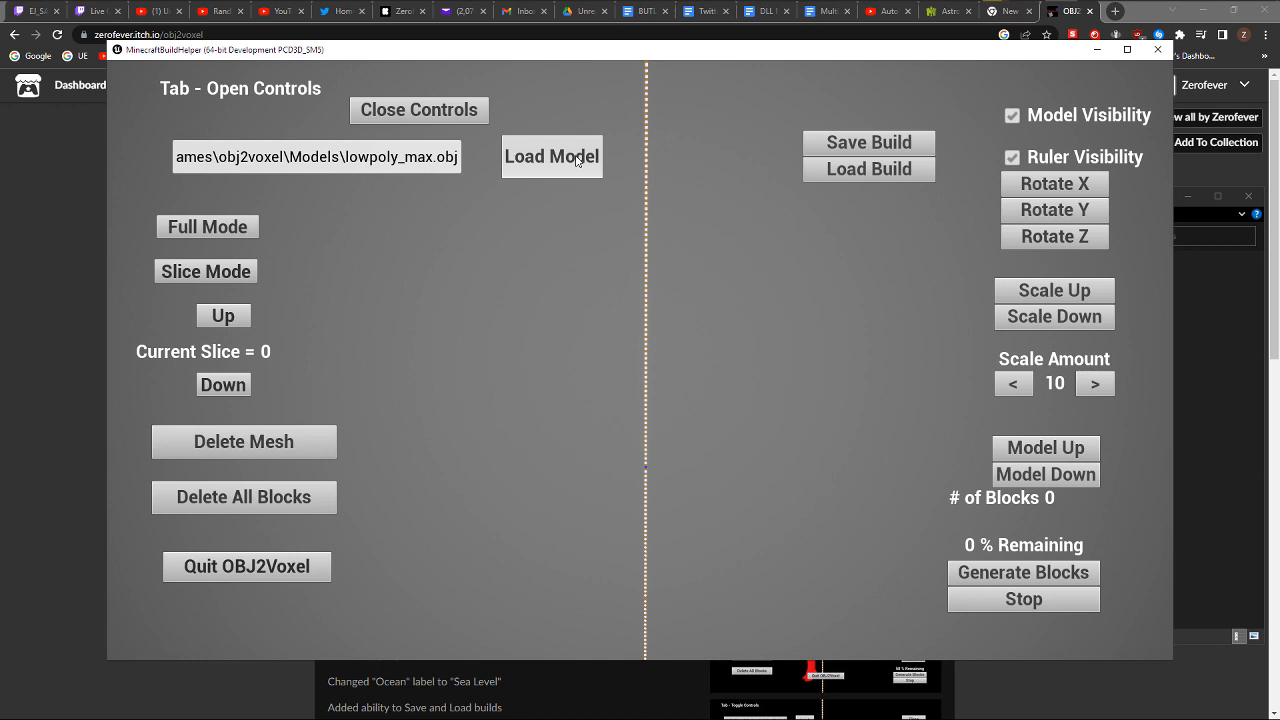
click(576, 161)
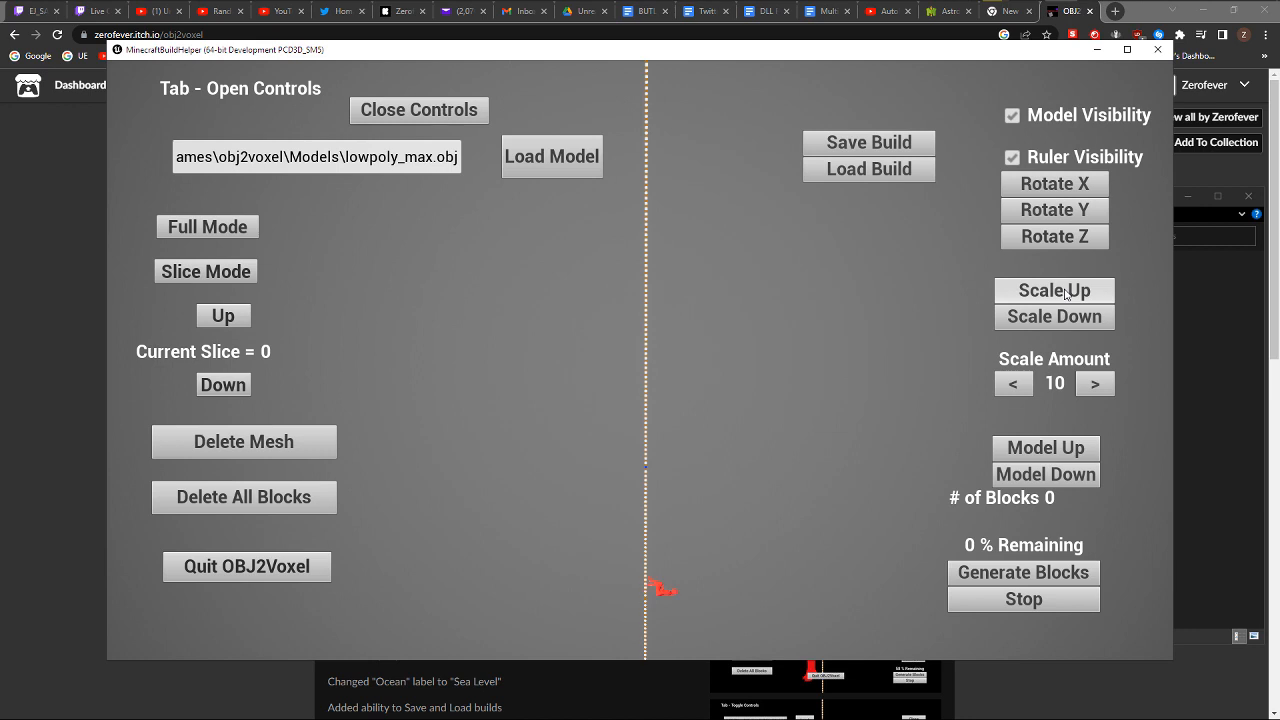
Scale the loaded model up repeatedly with a scale amount of 10
click(1065, 291)
click(1065, 291)
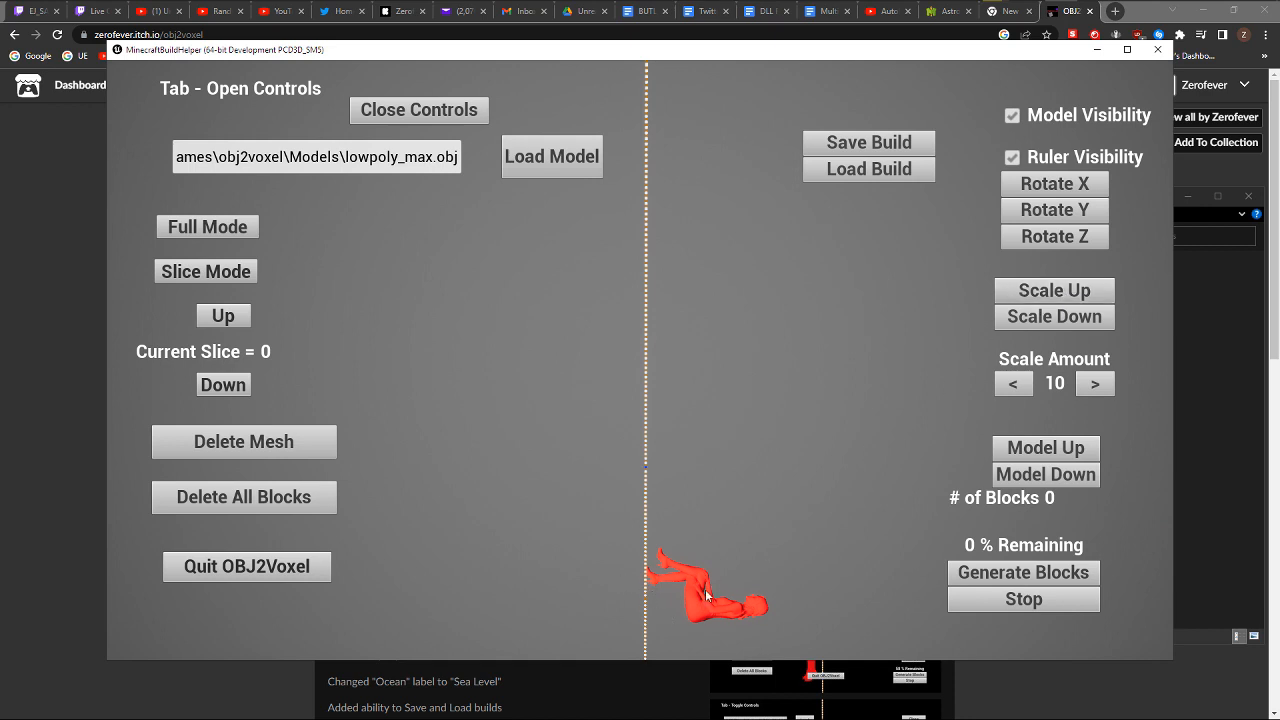
click(1061, 297)
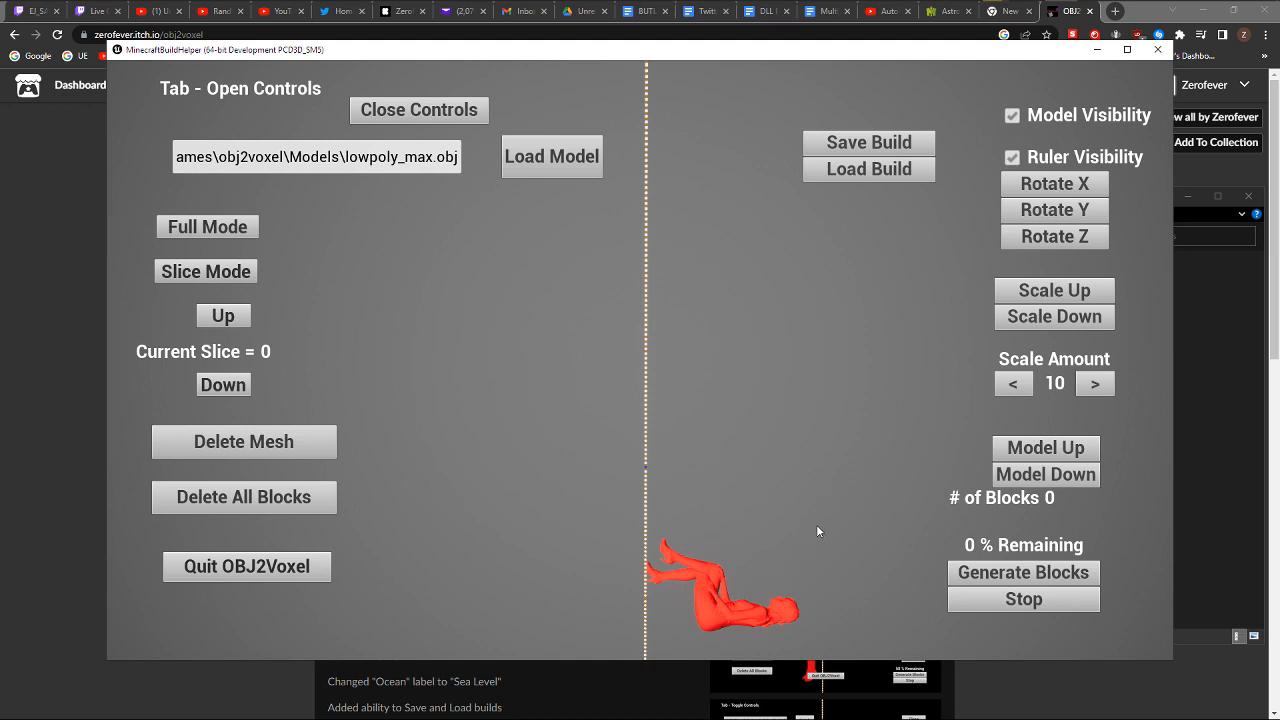
Rotate the model about its axes until the seated figure is upright and faces the viewer
click(1045, 192)
click(1045, 193)
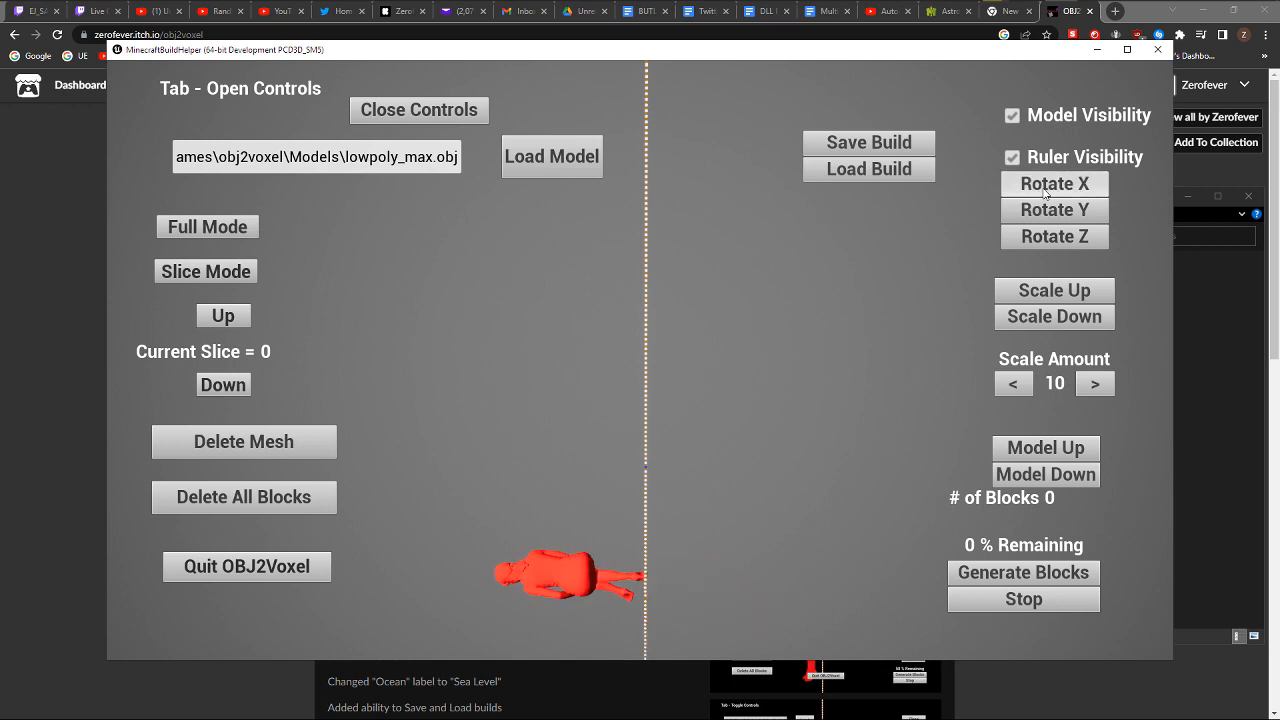
click(1045, 193)
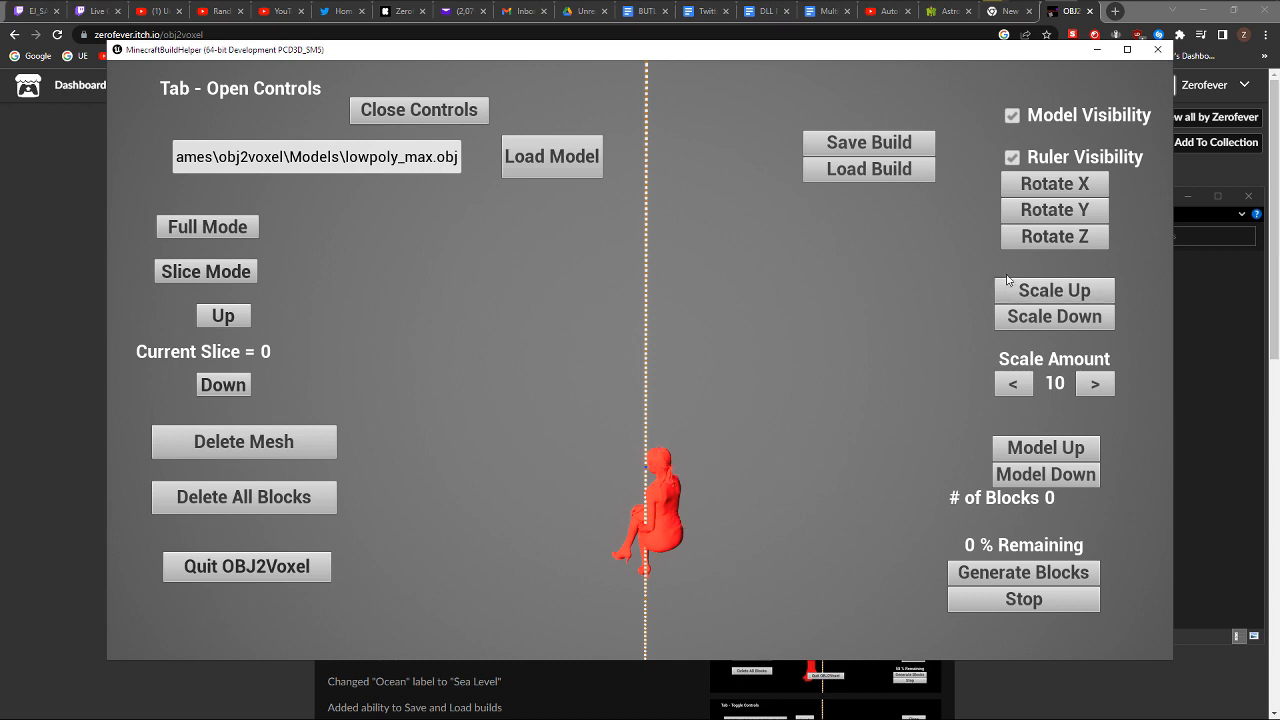
click(1049, 240)
click(1049, 240)
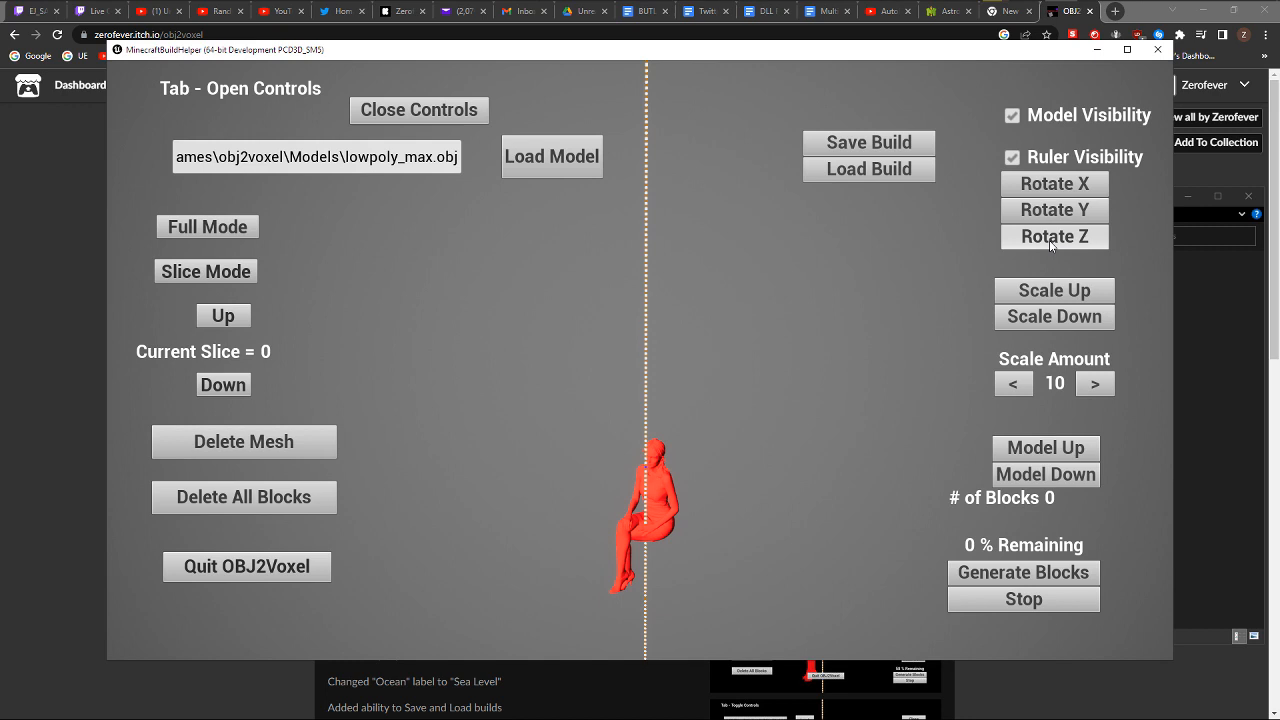
Raise the model along the ruler until its feet are level with the blue Sea Level marker
click(1047, 452)
click(1047, 452)
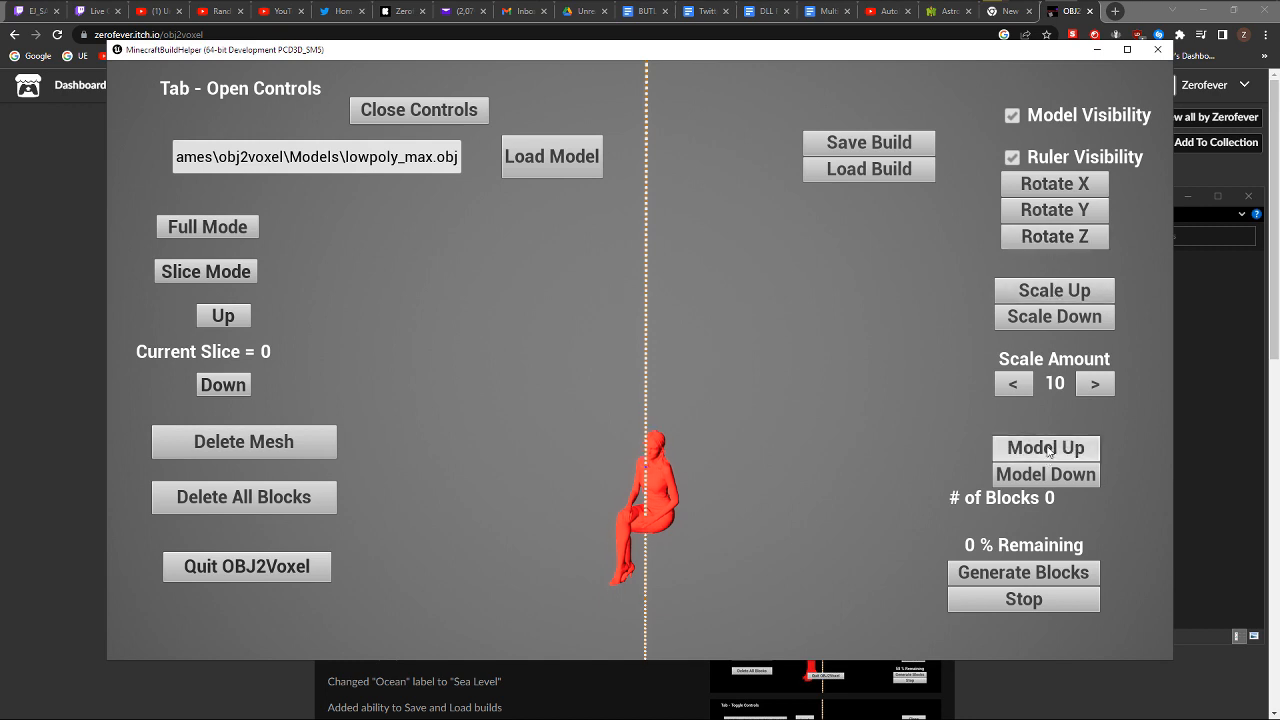
click(1047, 452)
click(1047, 452)
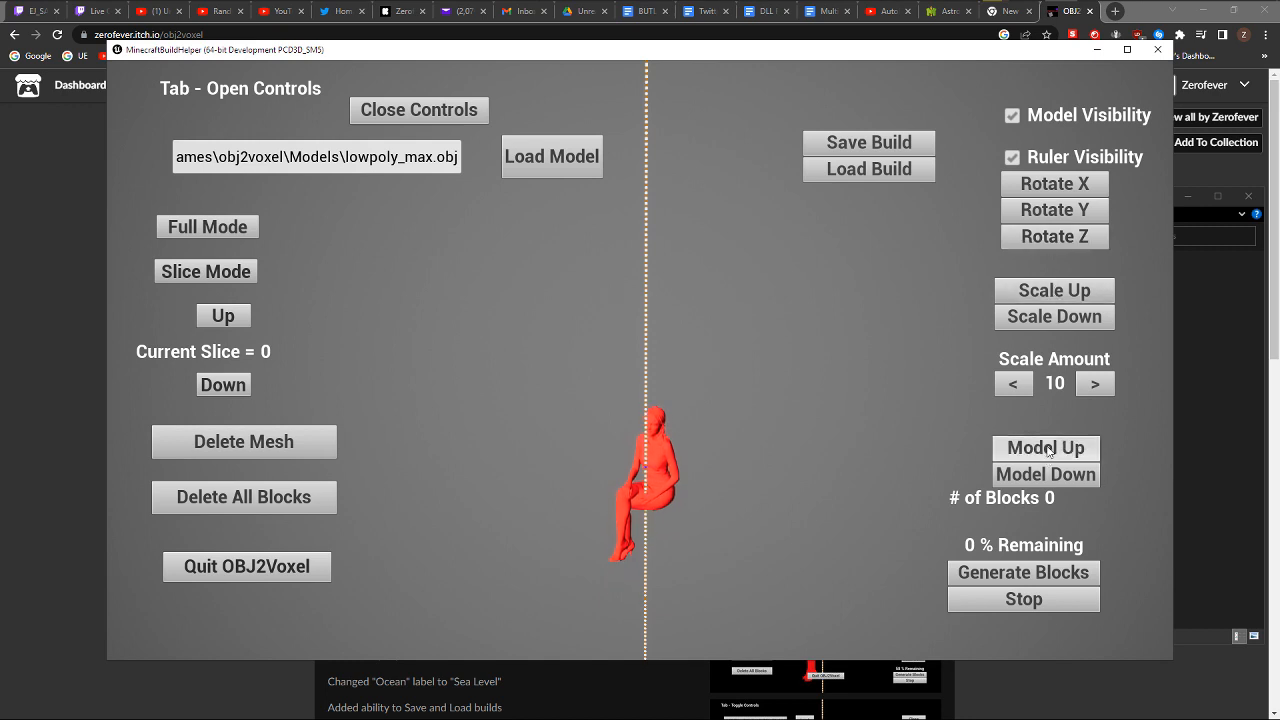
click(1048, 451)
click(1048, 451)
click(1048, 451)
click(1048, 451)
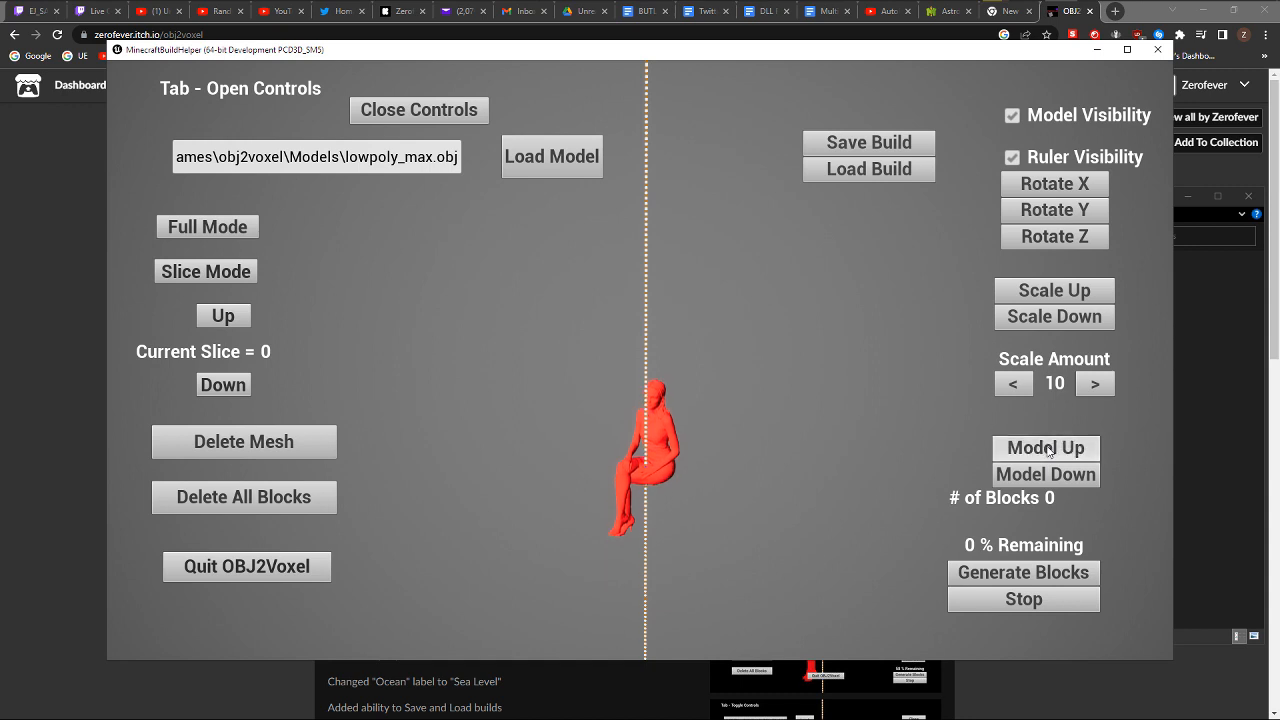
click(1048, 451)
click(1048, 451)
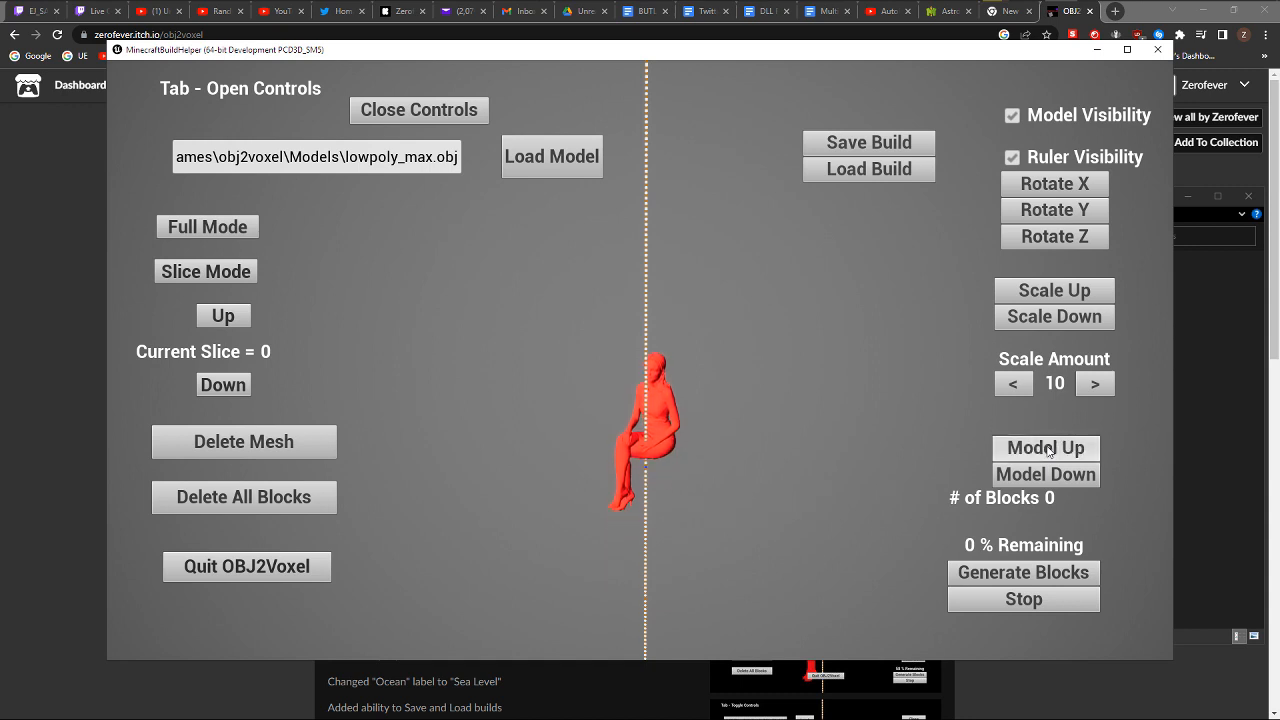
click(1048, 451)
click(1048, 451)
click(1048, 451)
click(1048, 451)
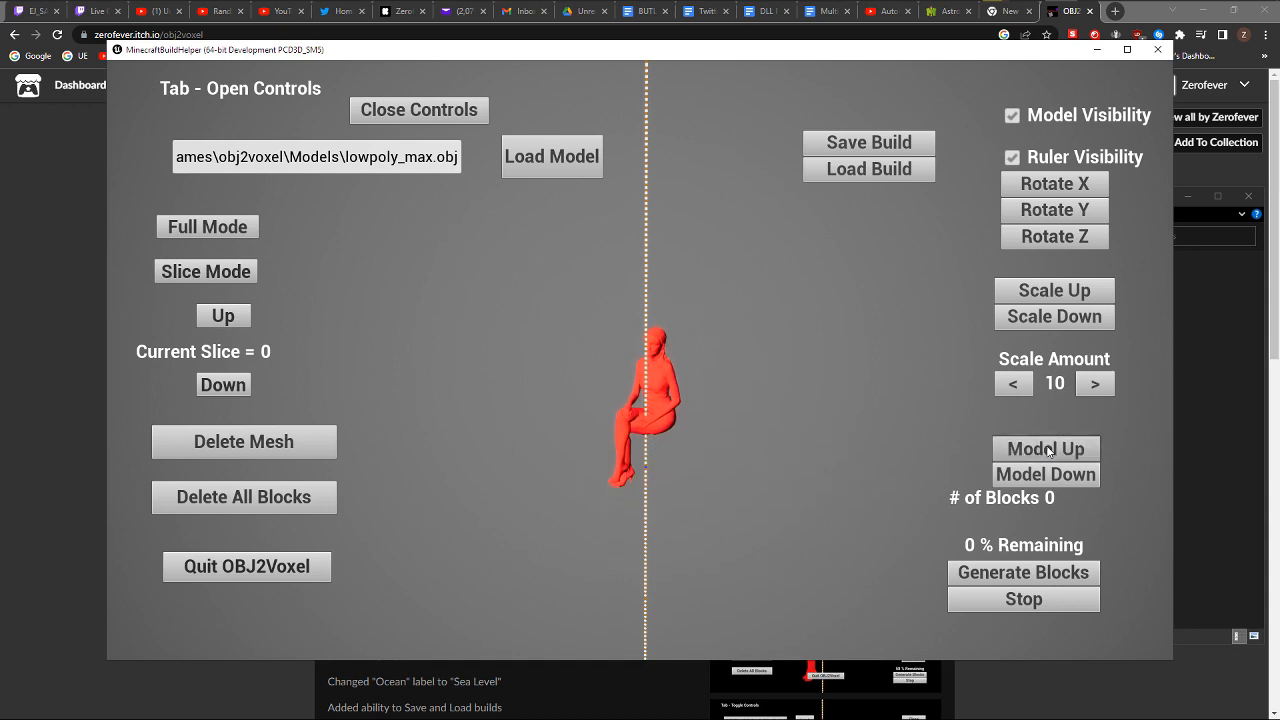
click(1048, 451)
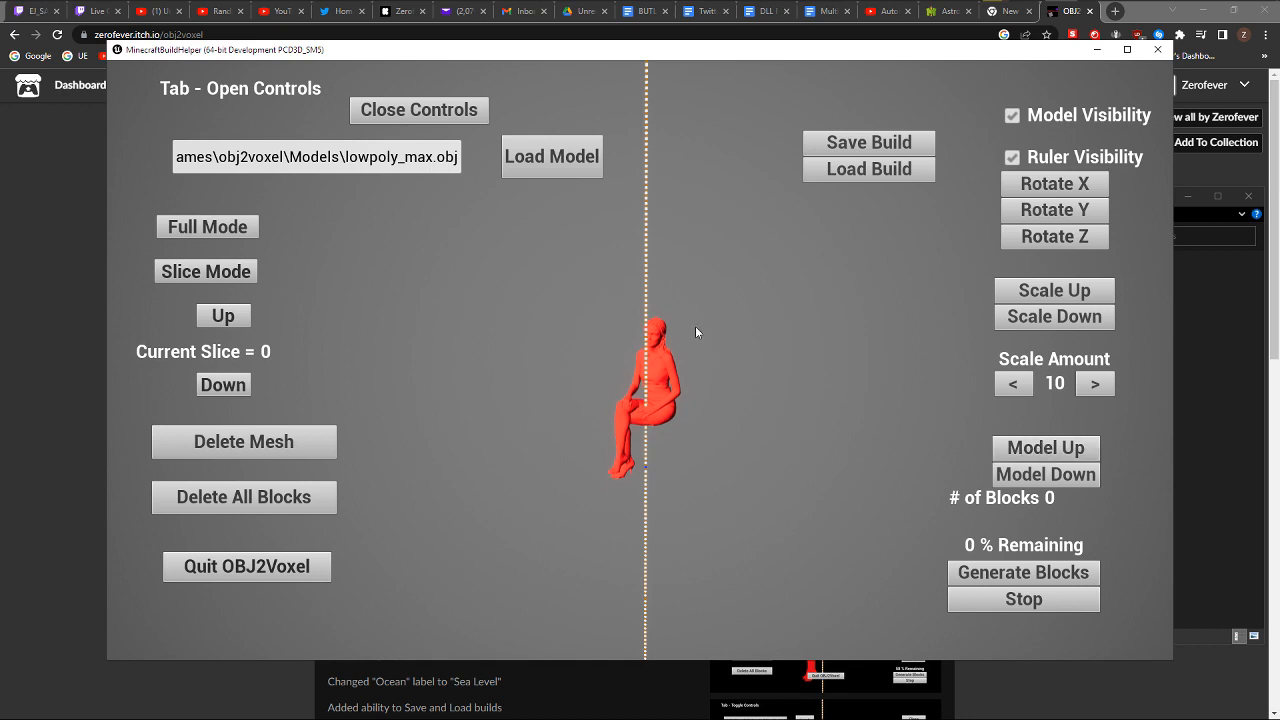
Turn the ruler's visibility off and back on, and do the same with the model's visibility
click(456, 118)
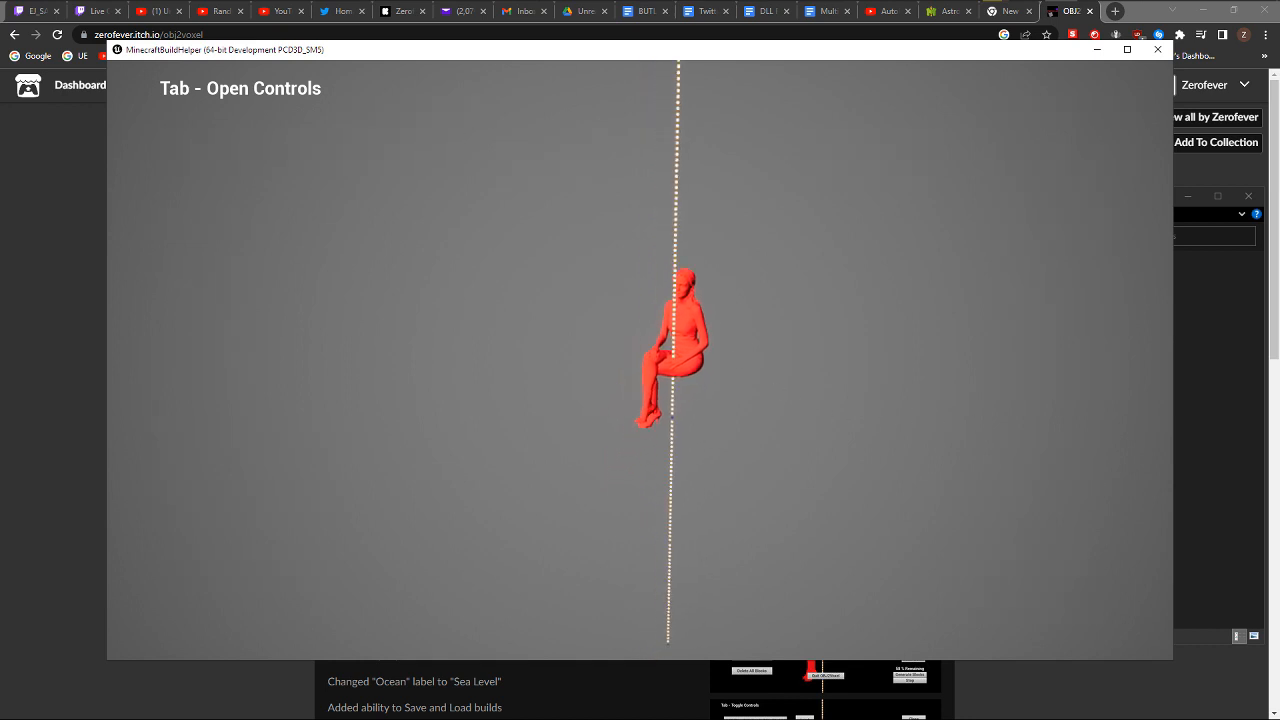
key(w)
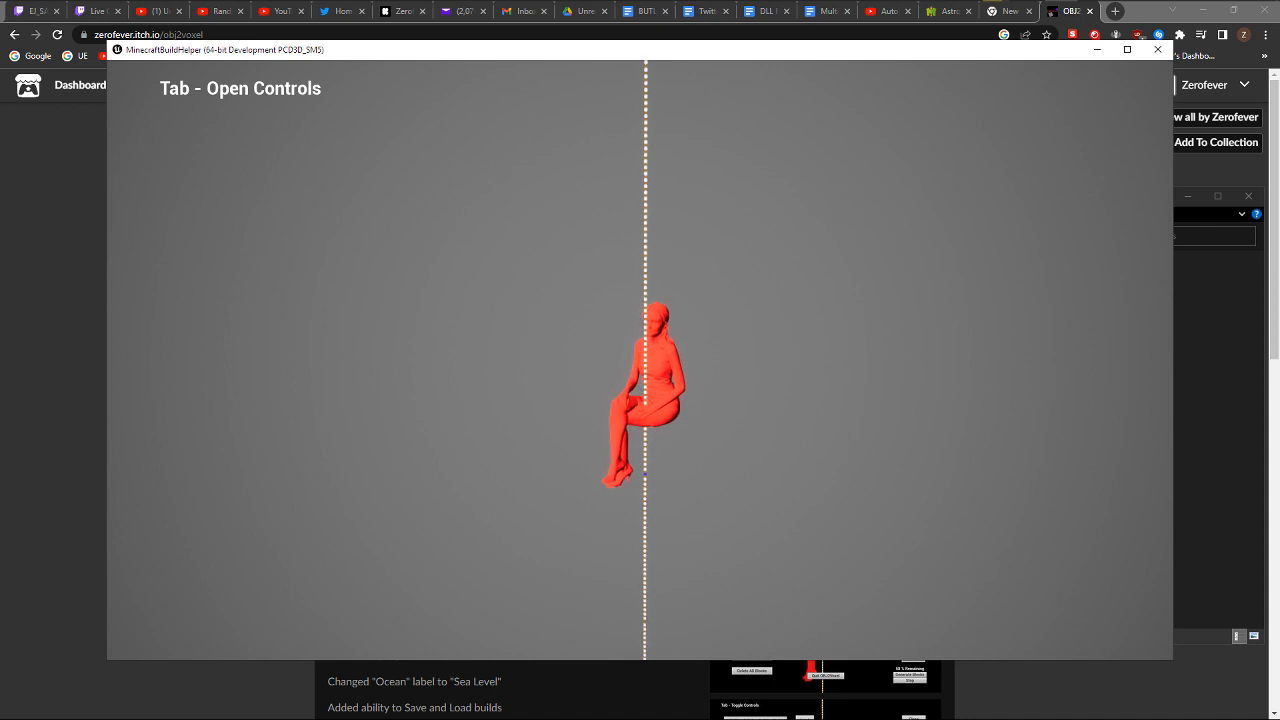
key(w)
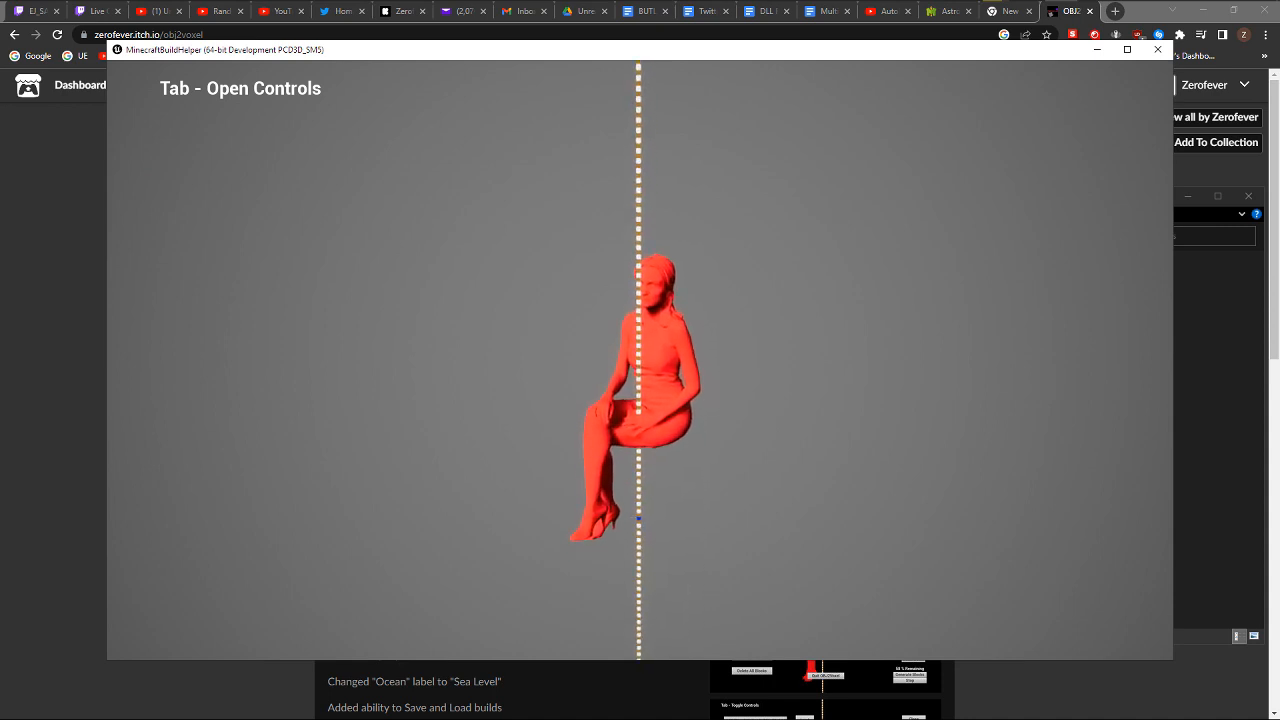
key(w)
key(Tab)
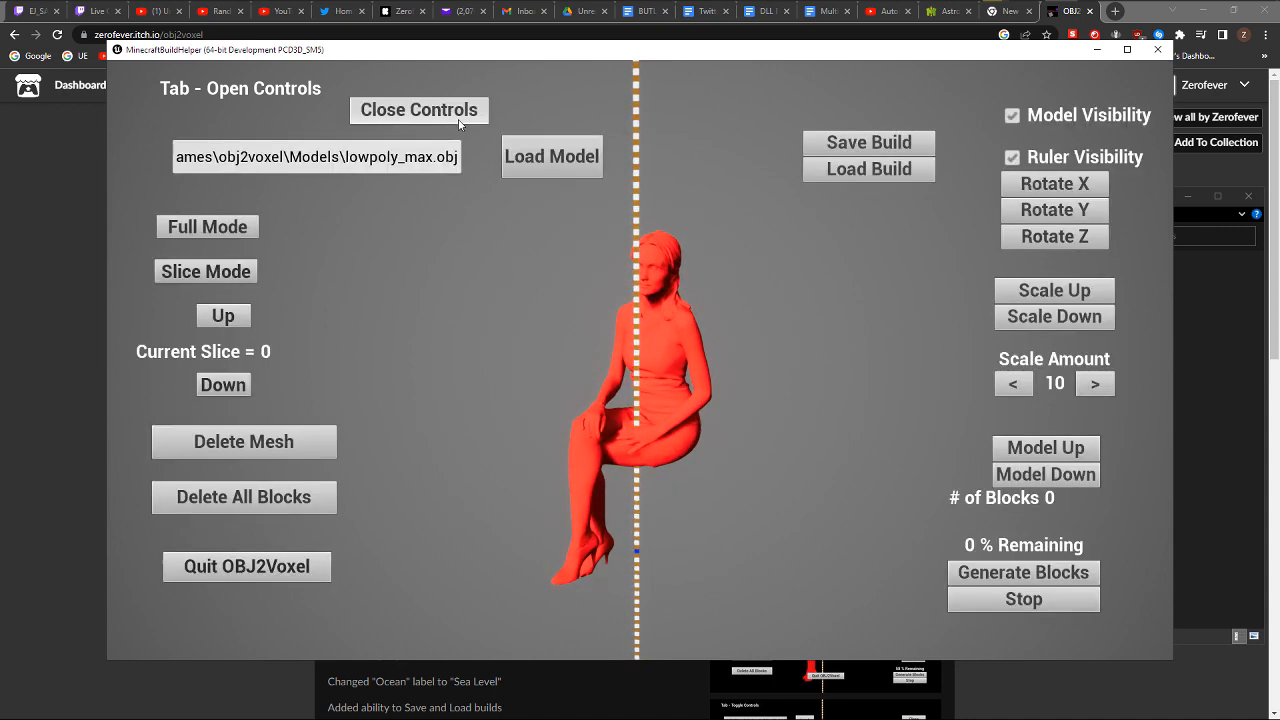
click(1014, 158)
click(1014, 158)
click(1013, 117)
click(1013, 117)
Generate Minecraft blocks from the positioned model and close the controls
click(1032, 577)
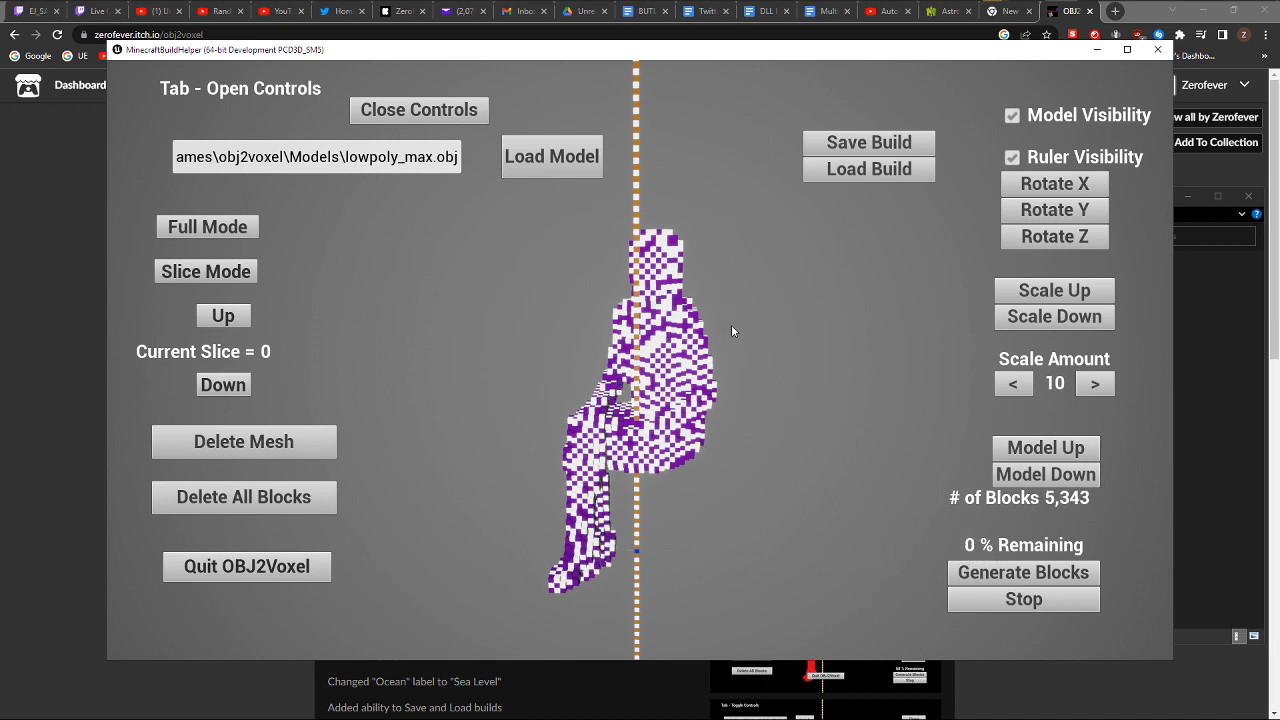
click(455, 113)
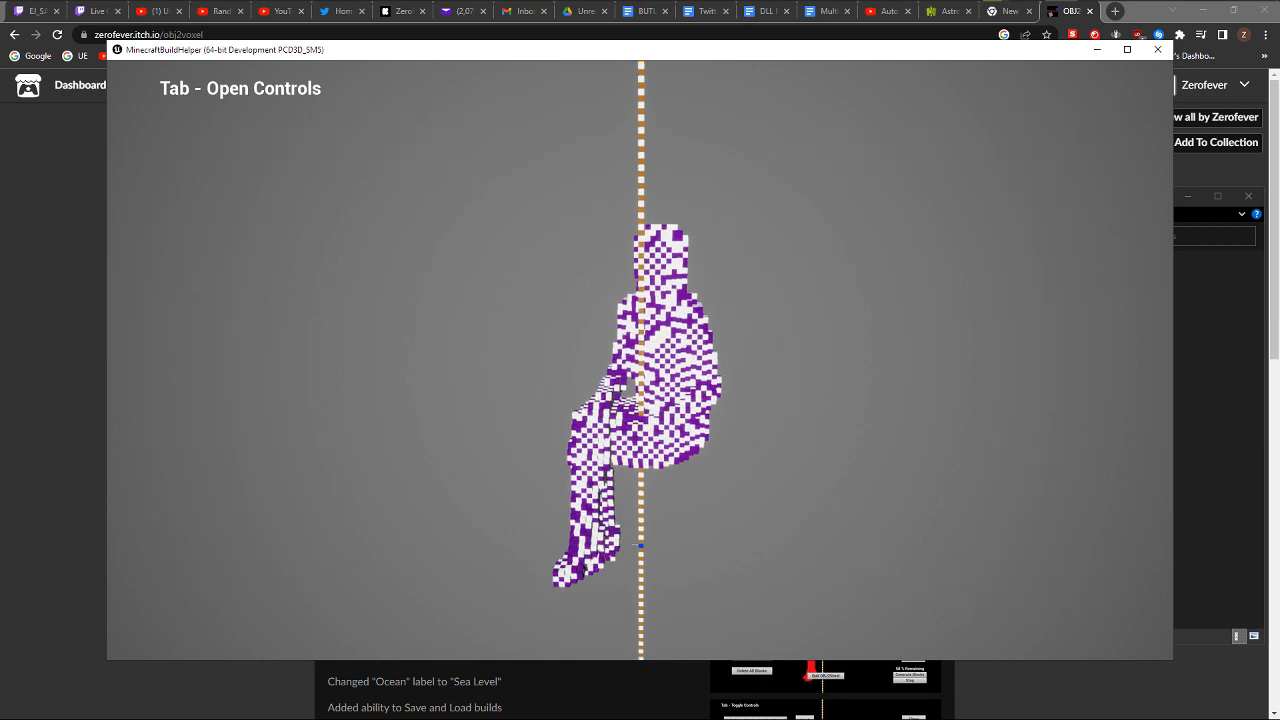
Examine the generated block figure up close and from inside its hollow shell
key(w)
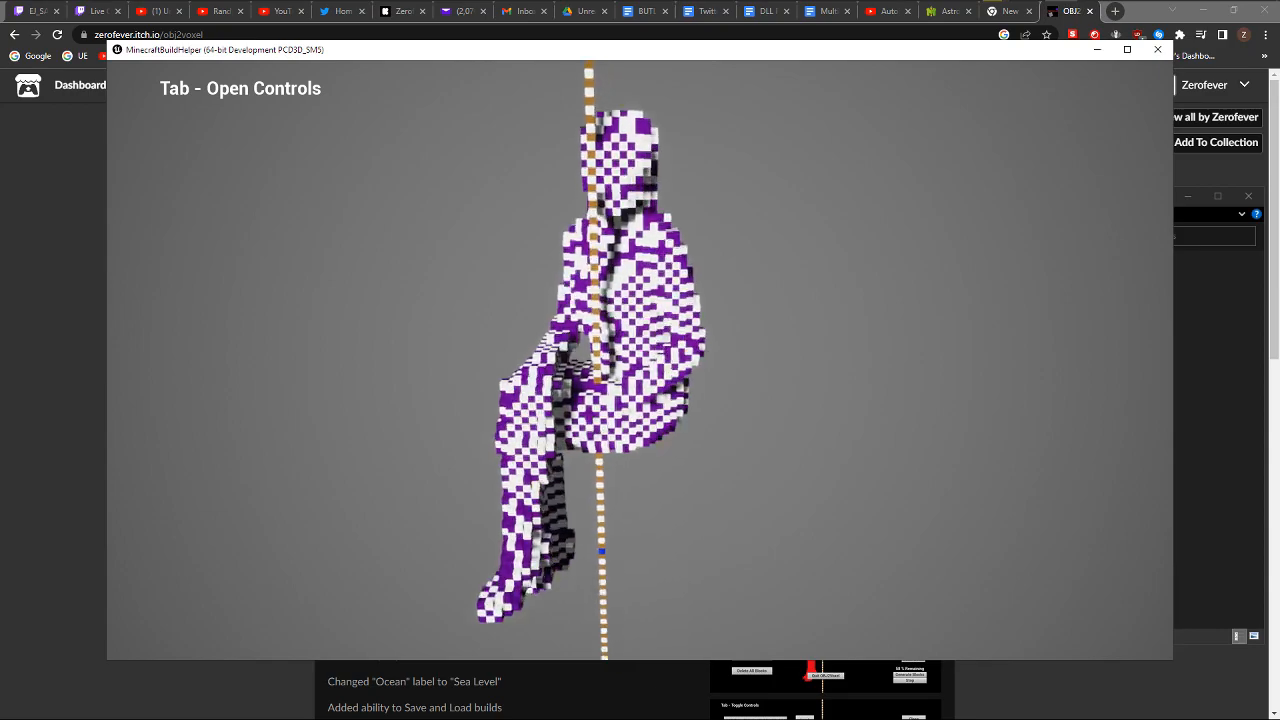
key(w)
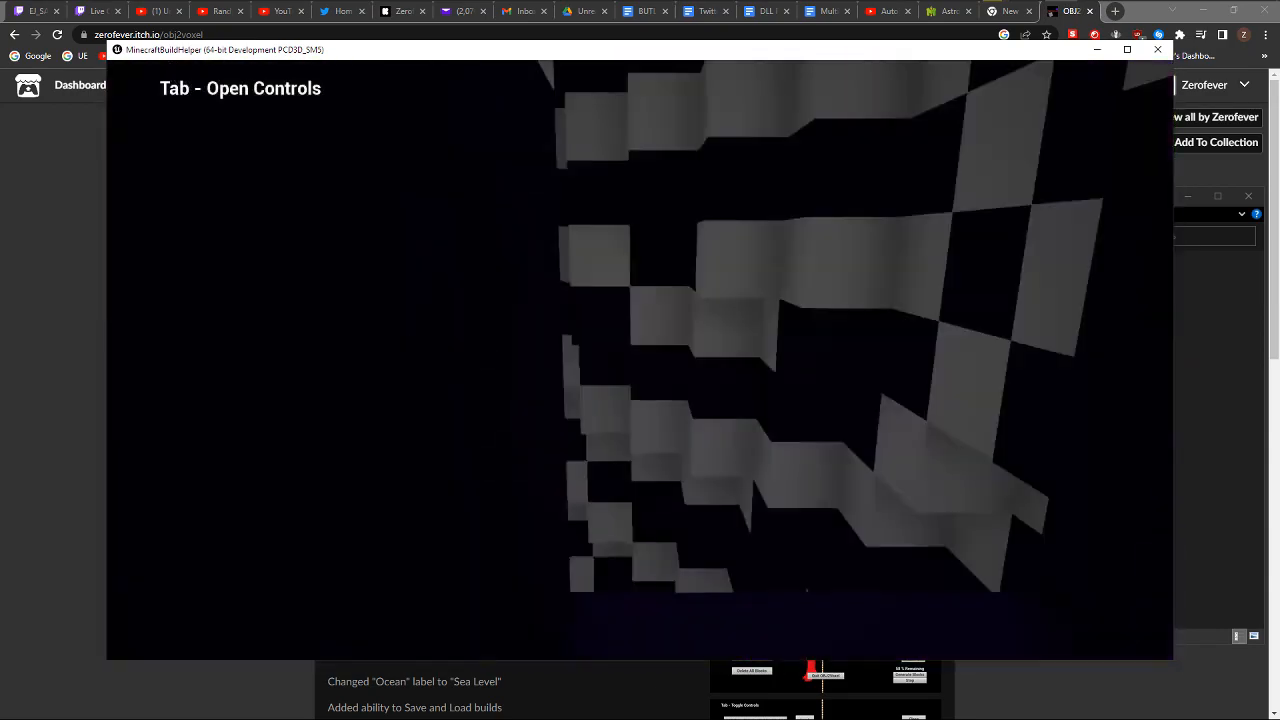
key(w)
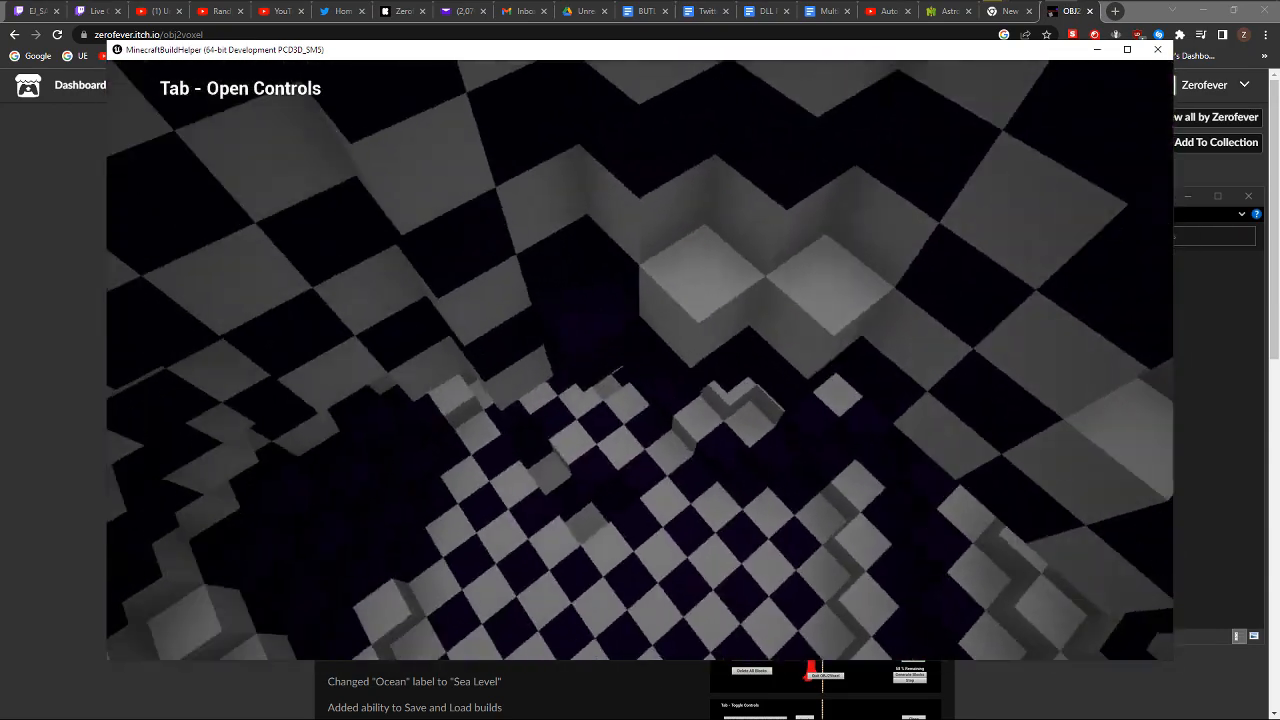
key(w)
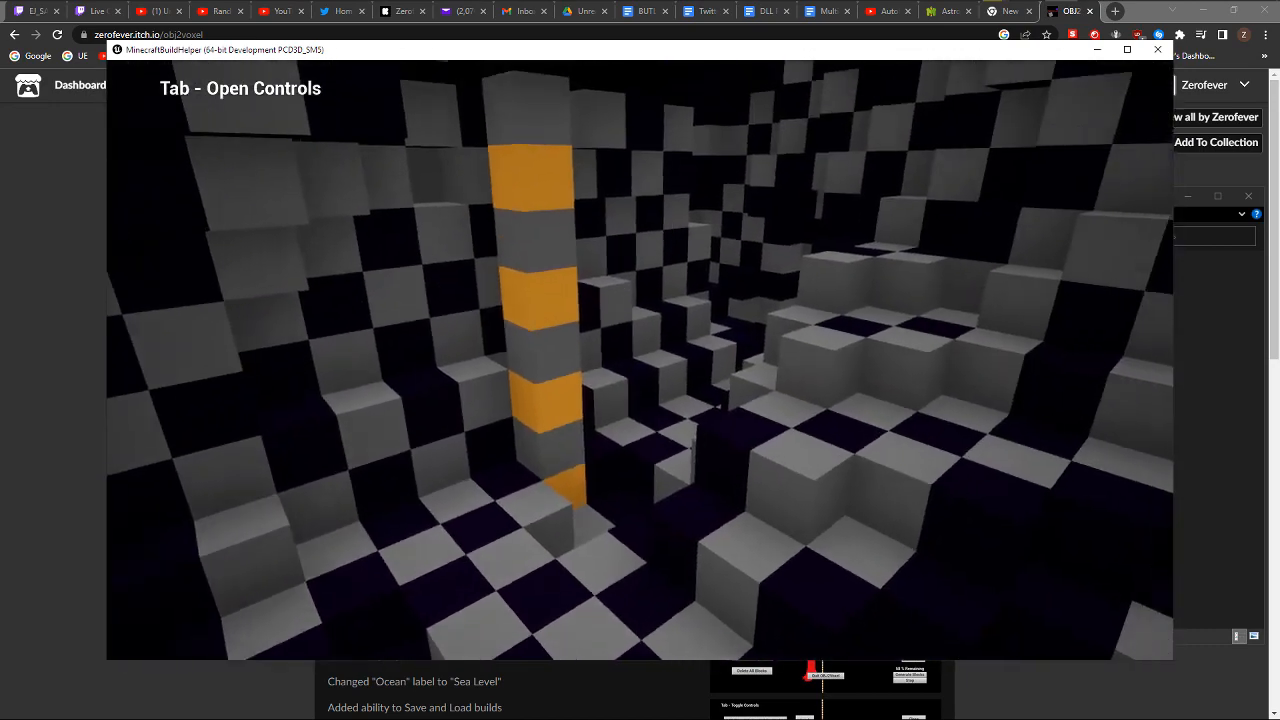
key(w)
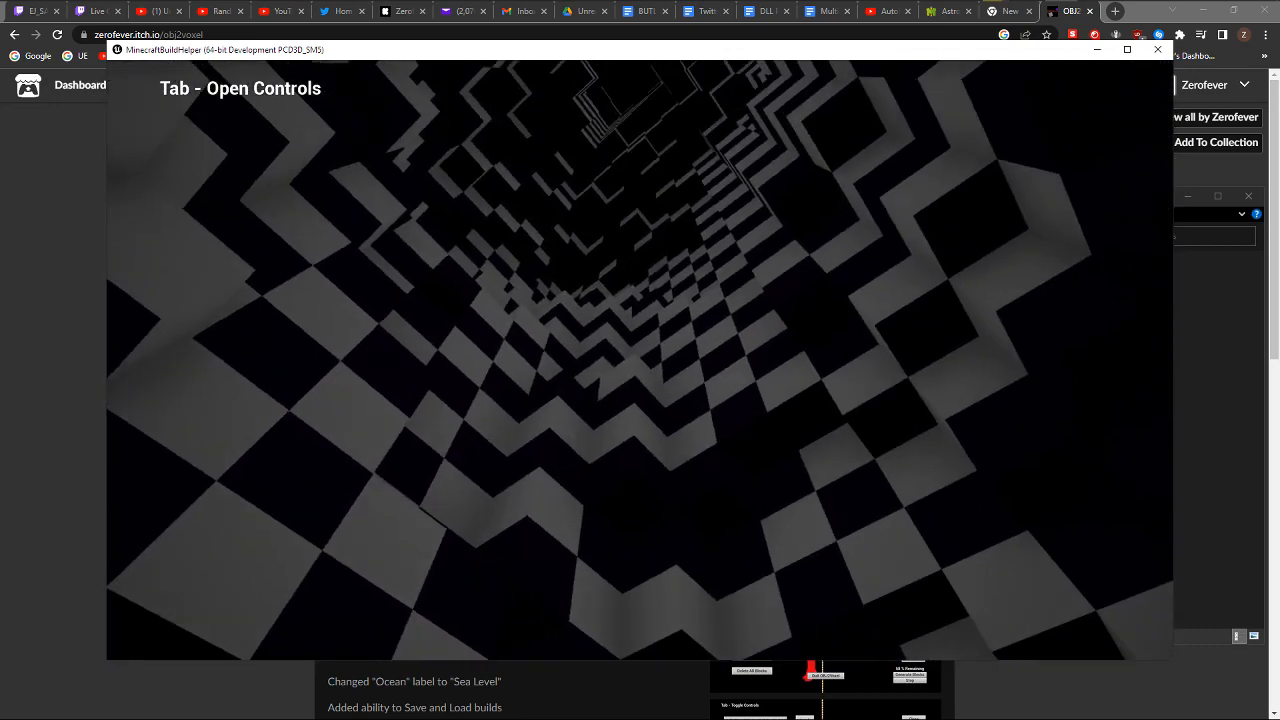
key(w)
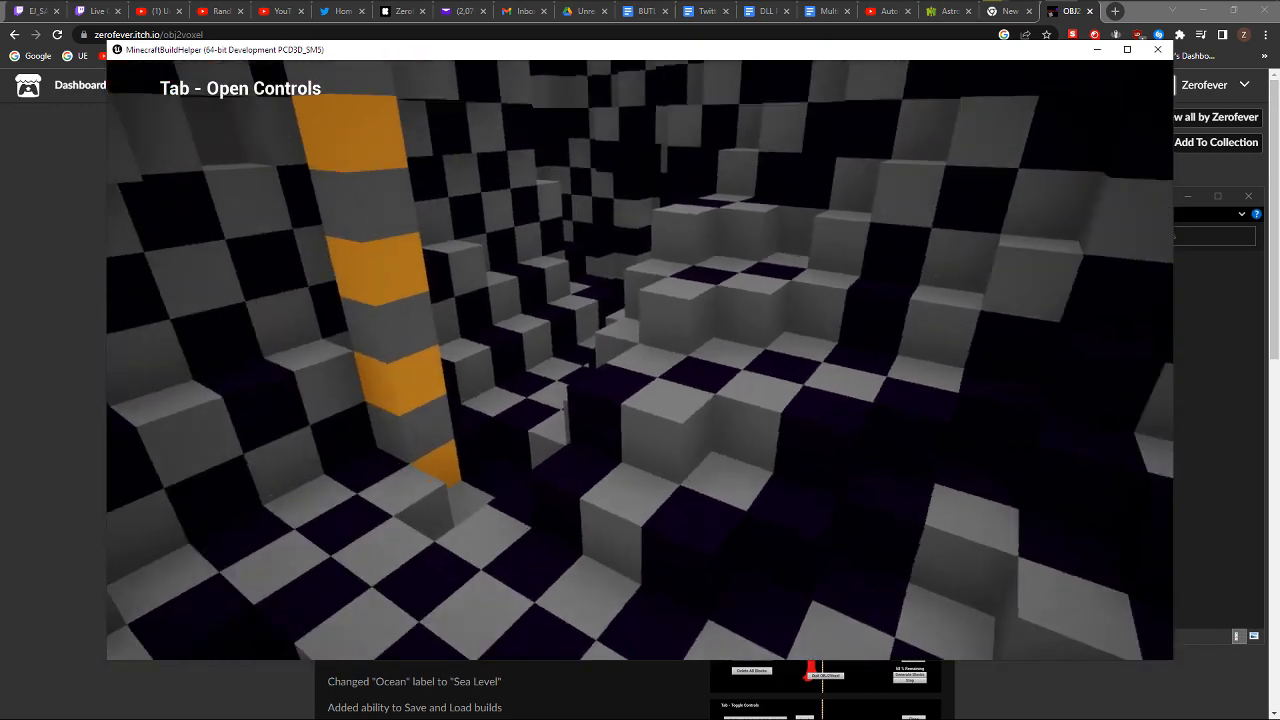
key(s)
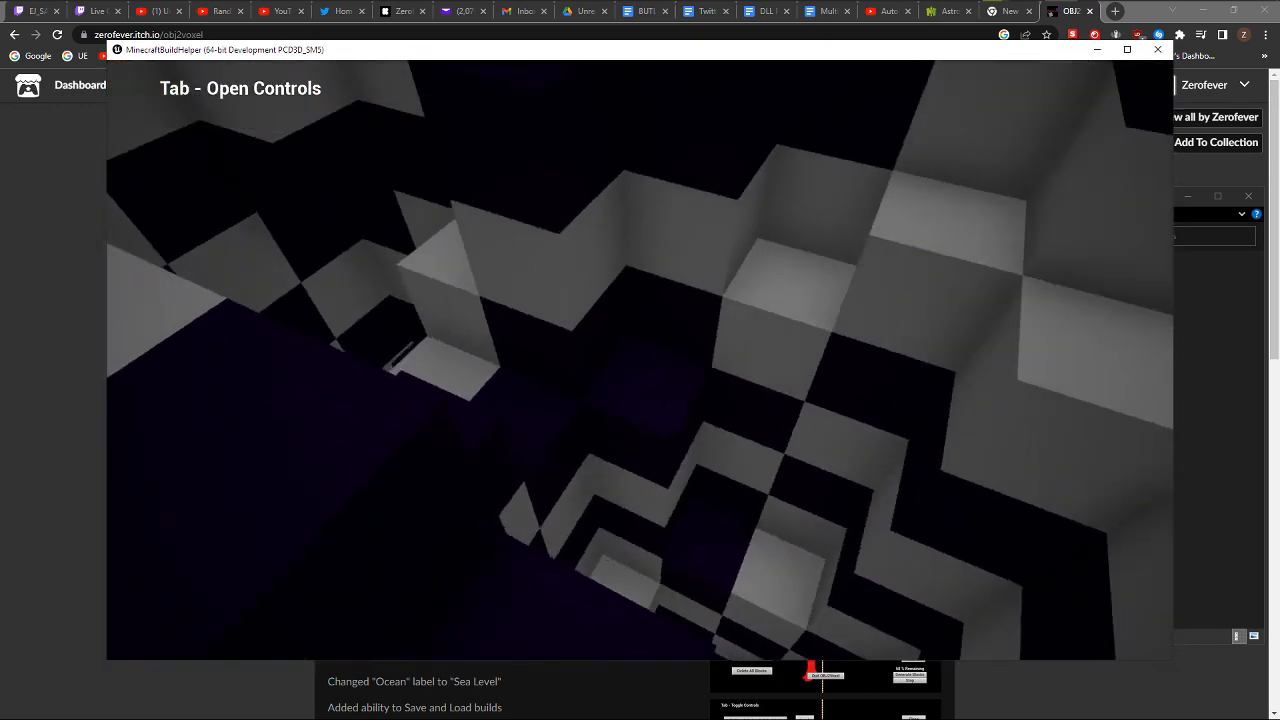
Reopen the controls and look at the Save Build and Load Build dialogs, closing each without saving or loading
key(s)
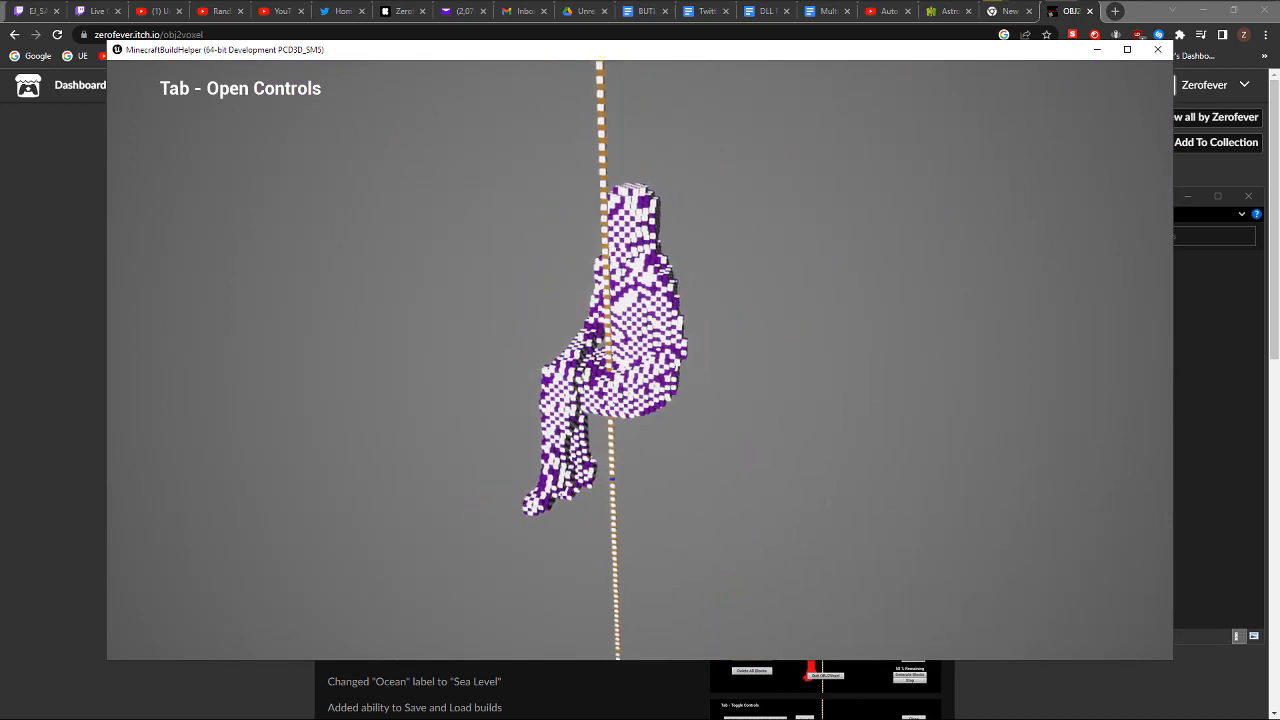
key(Tab)
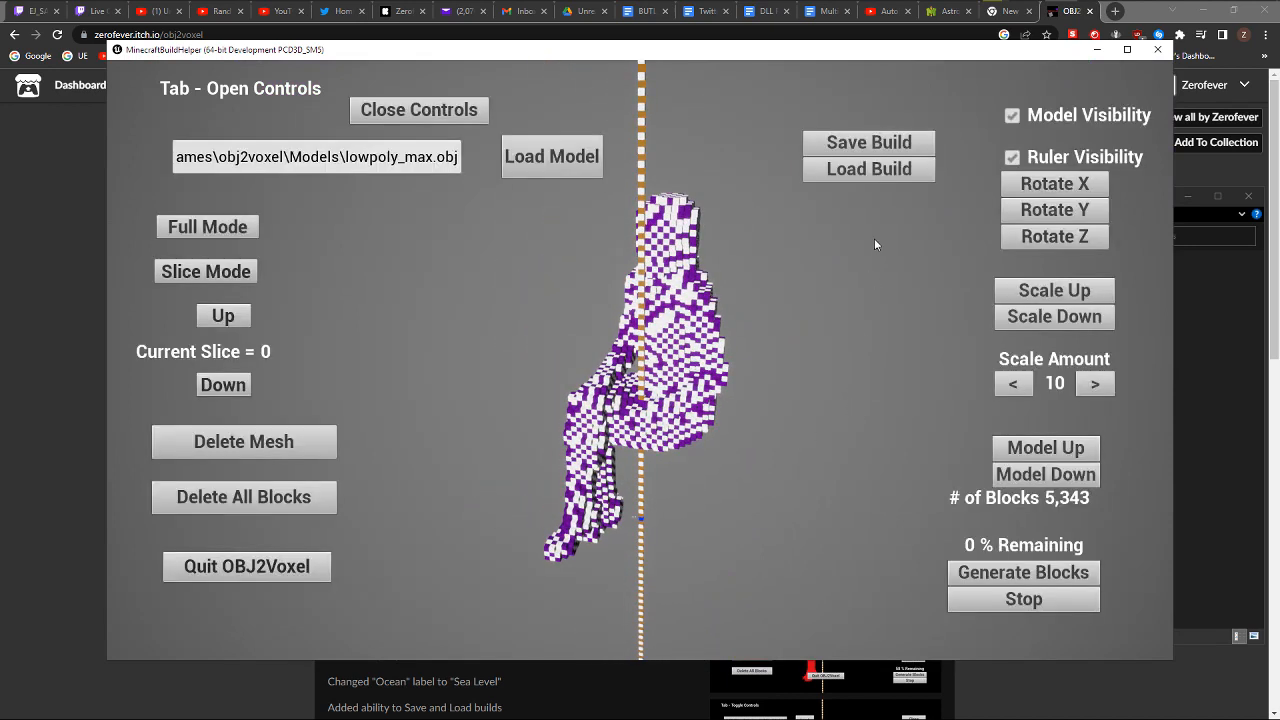
click(887, 143)
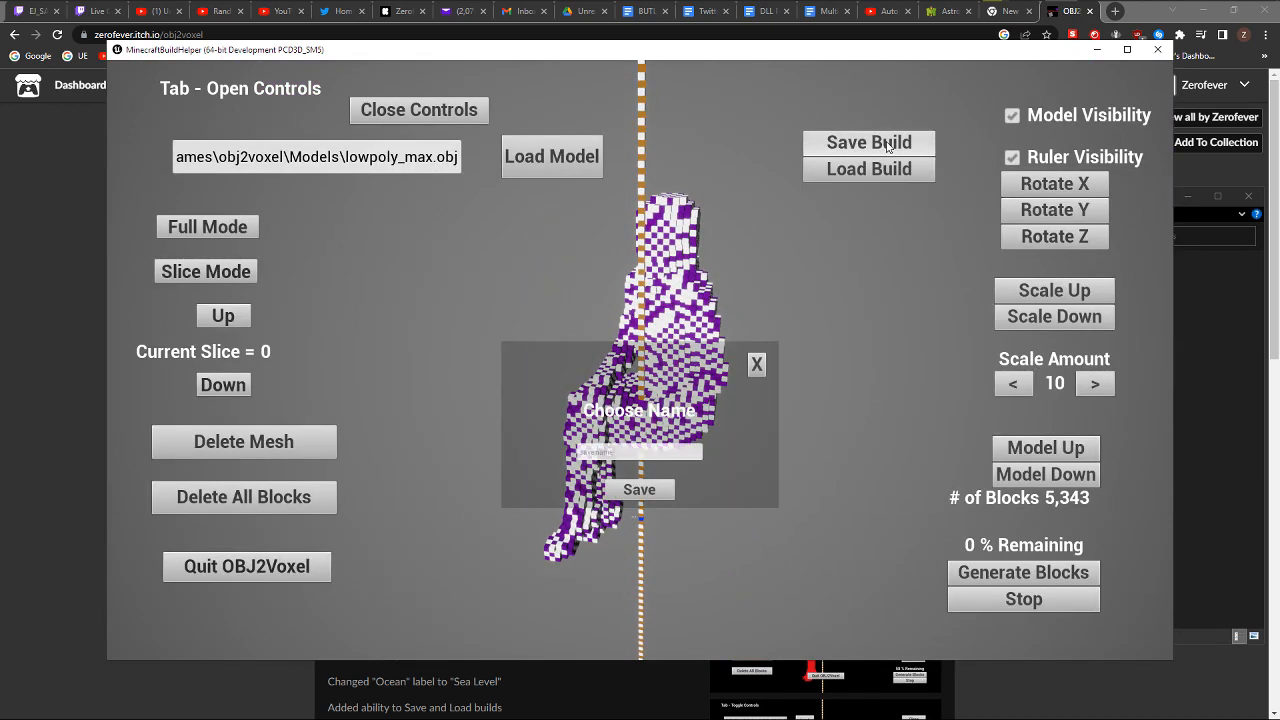
click(759, 366)
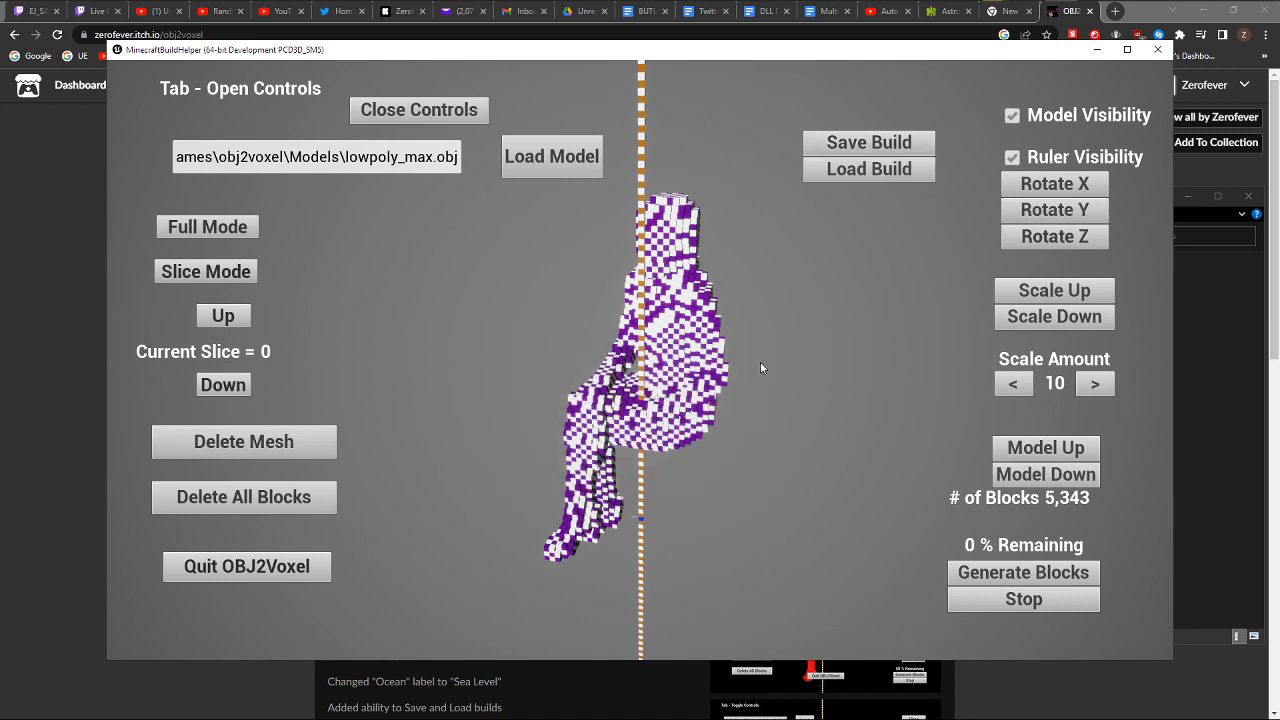
click(882, 172)
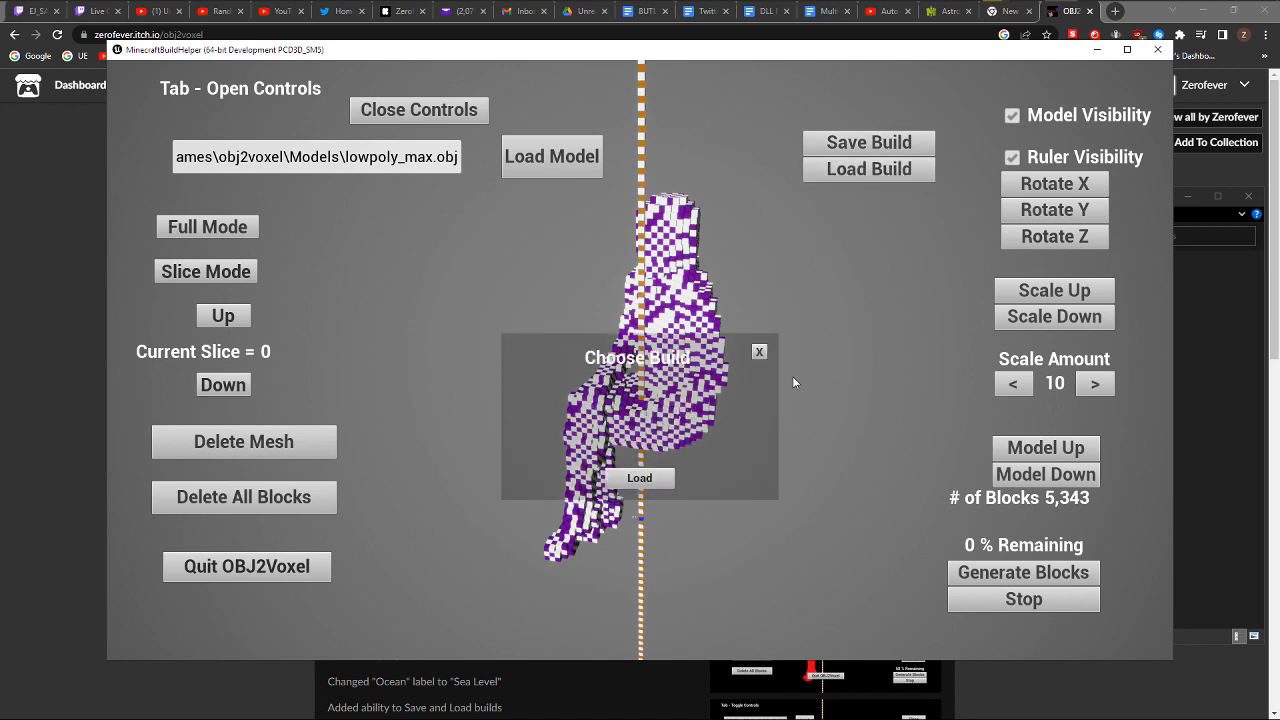
click(759, 352)
Save the block build under the name ladysitting and check for it in the list of loadable builds
click(868, 143)
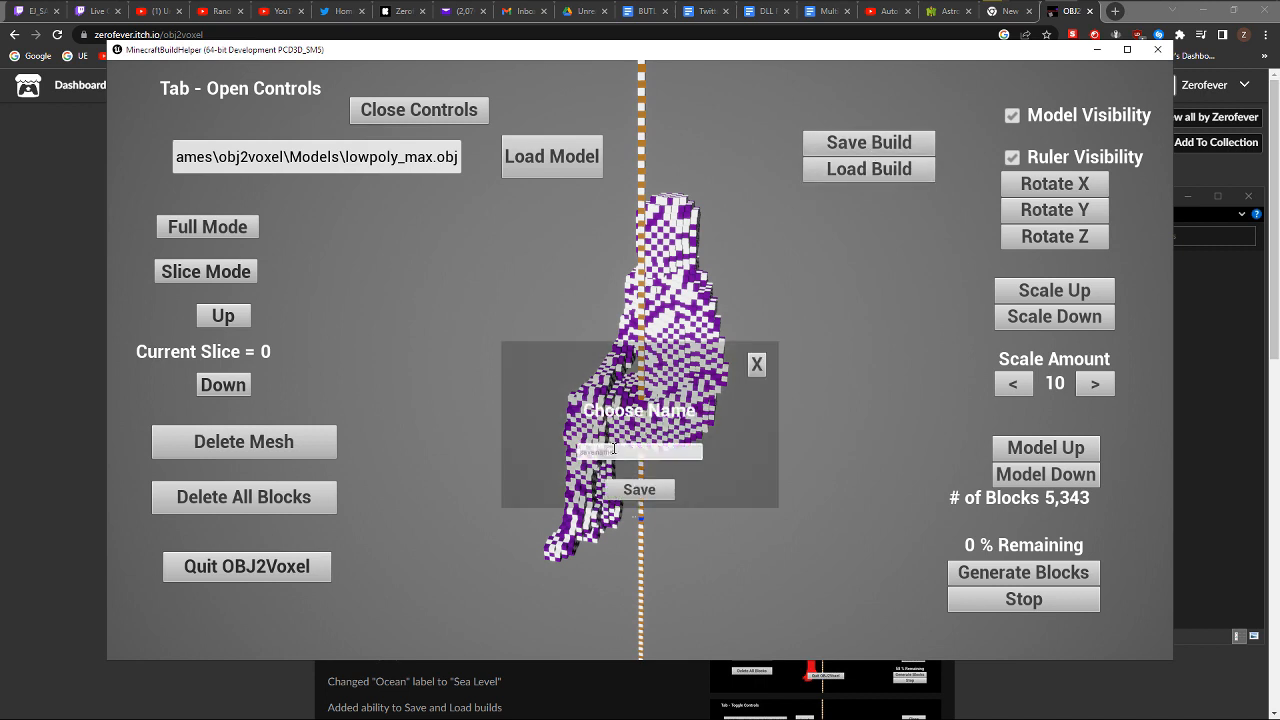
text(ladysitting)
click(650, 490)
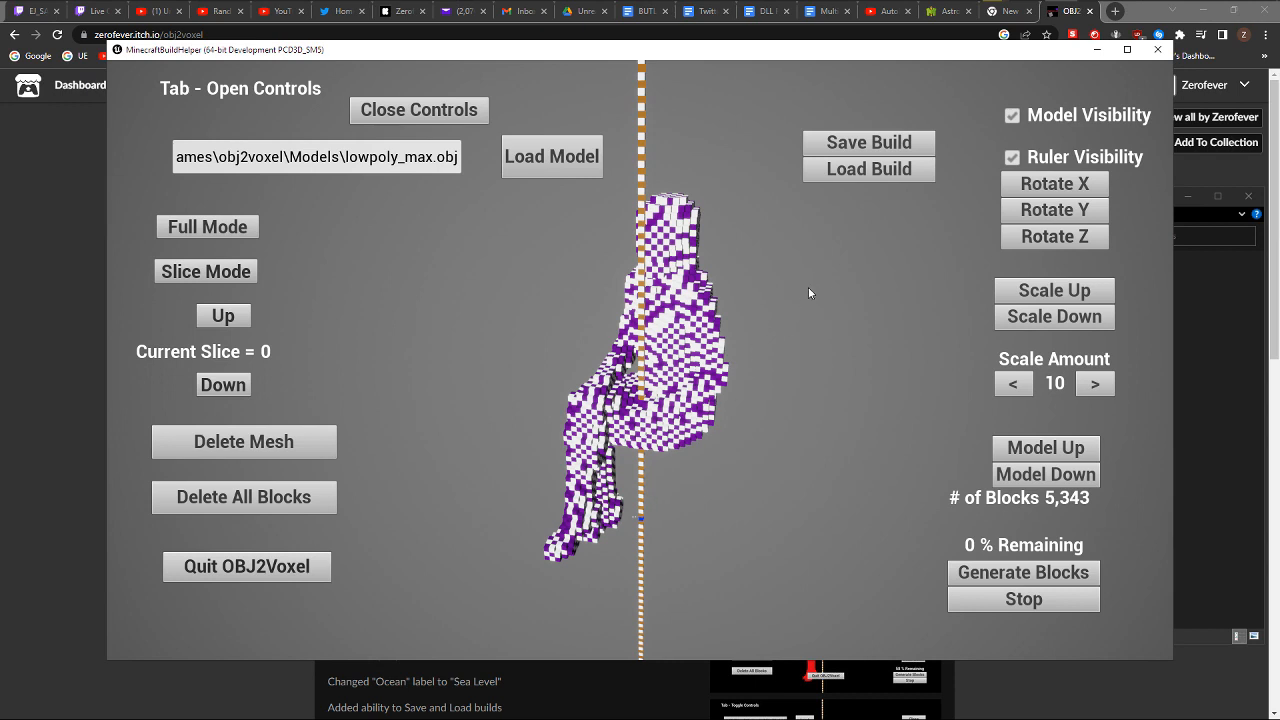
click(910, 172)
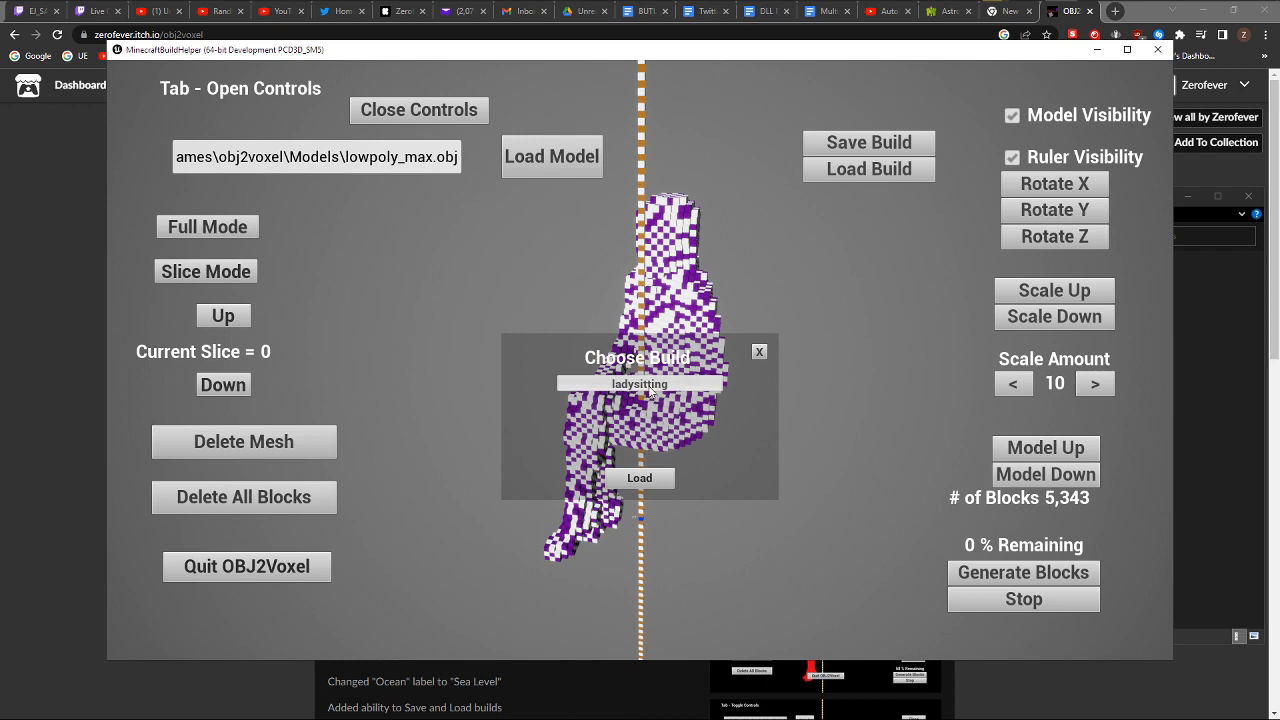
click(758, 352)
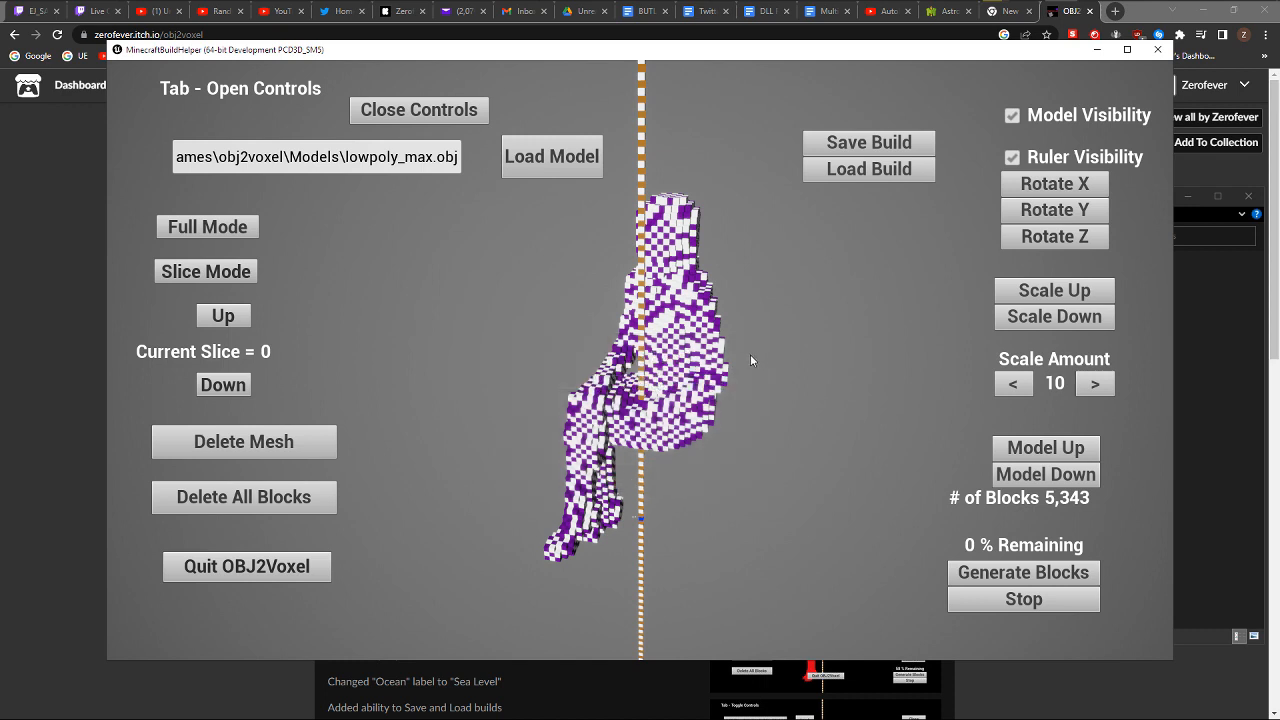
Delete all blocks from the scene and load the saved ladysitting build
click(309, 502)
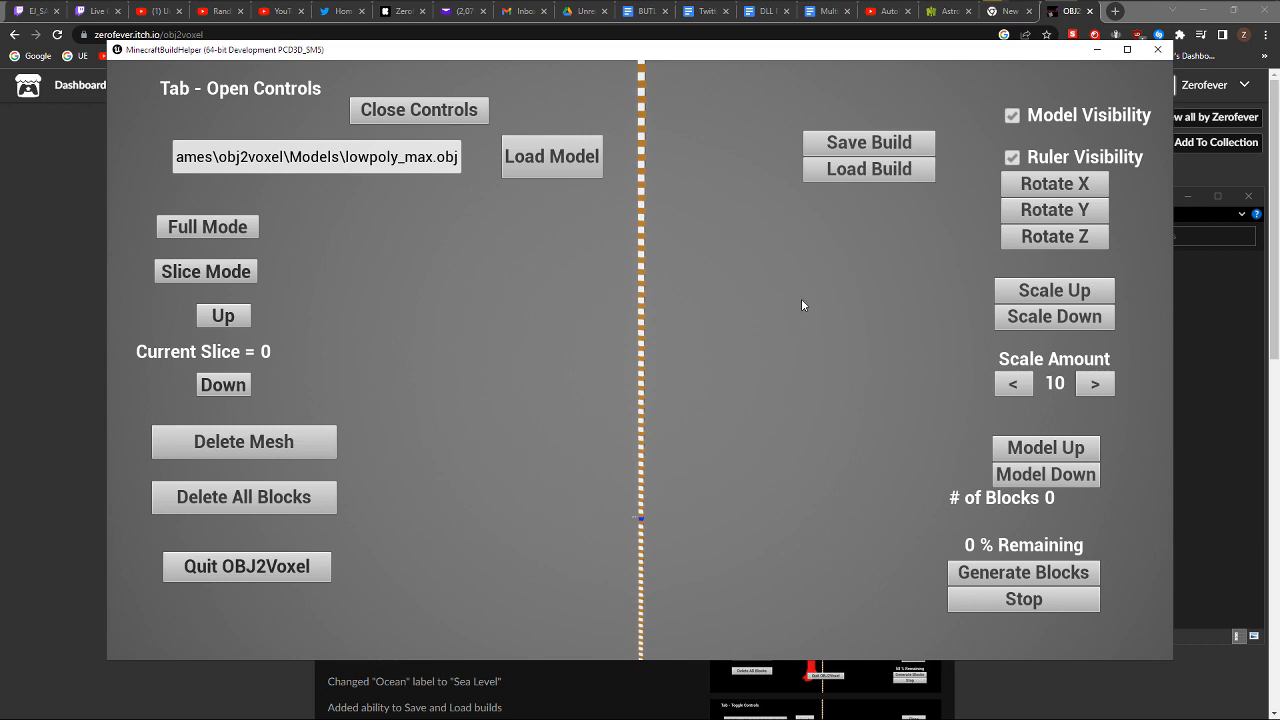
click(918, 176)
click(693, 389)
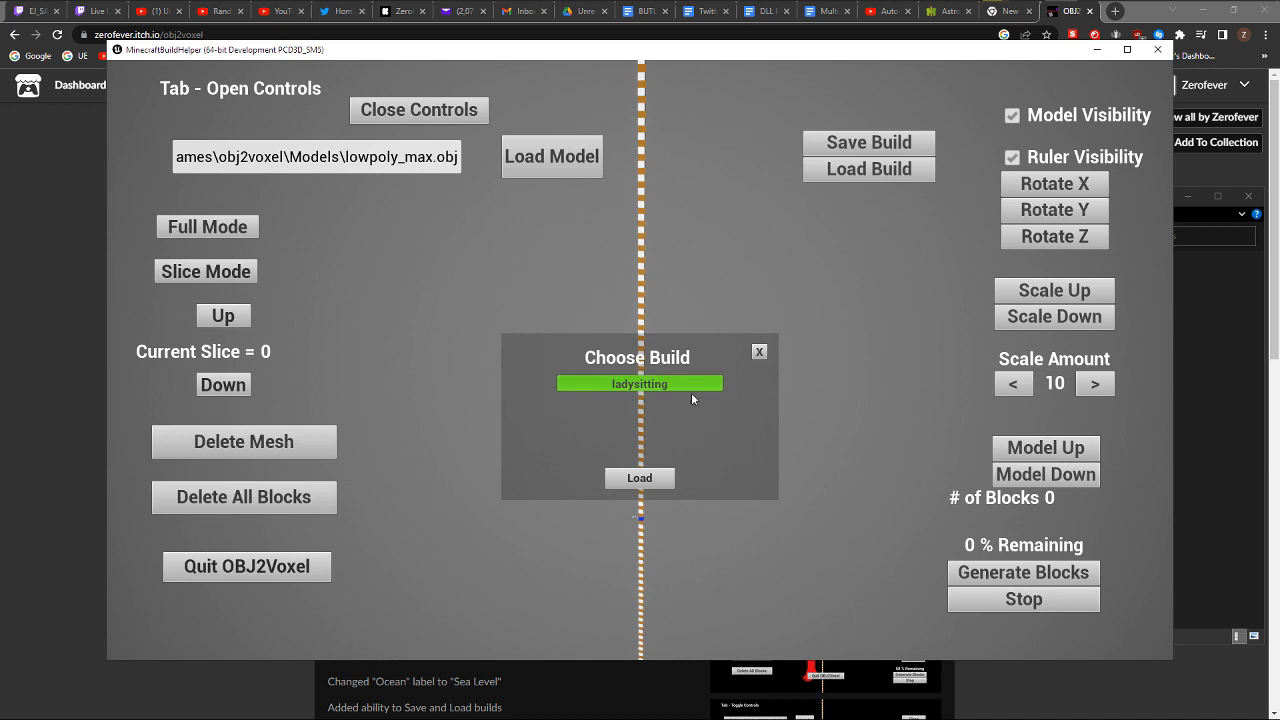
click(661, 478)
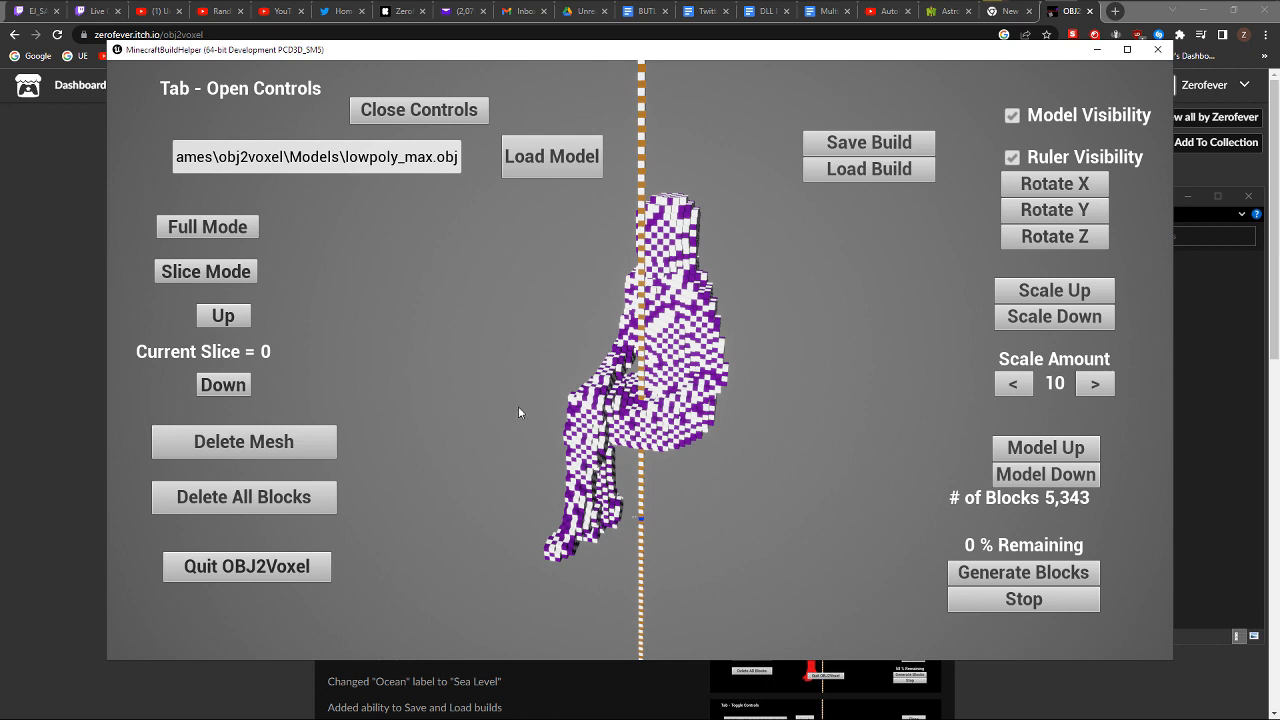
Switch the build to Slice Mode, step up to slice 2, and inspect the foot's lowest layers up close
click(244, 273)
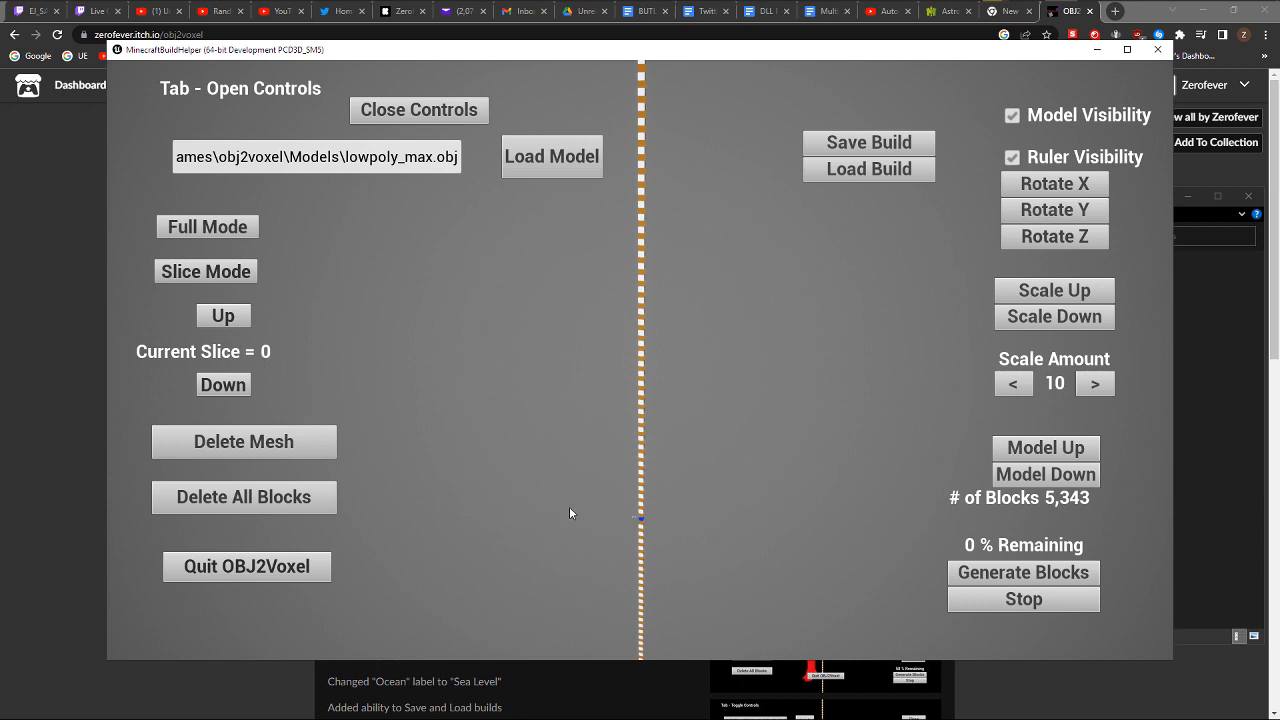
click(224, 316)
click(224, 316)
click(420, 113)
key(w)
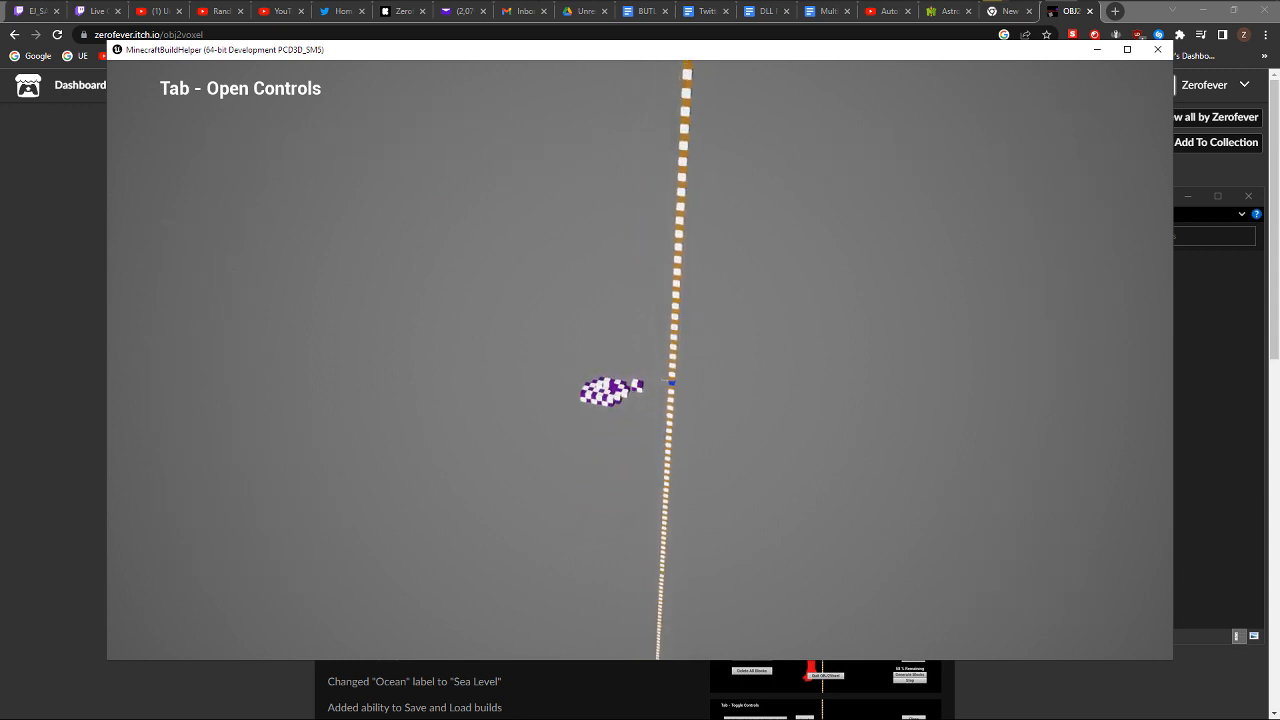
key(w)
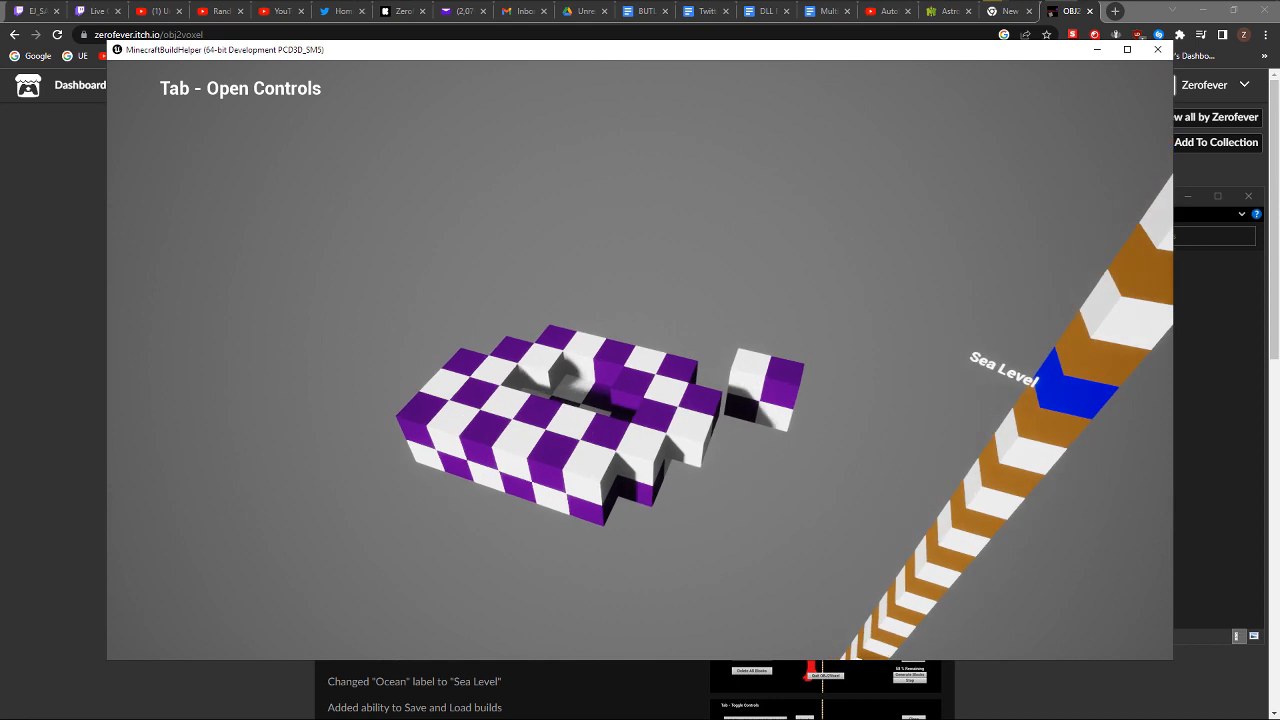
Reopen the controls and raise the current slice to 7 to add the layers above the foot
key(Tab)
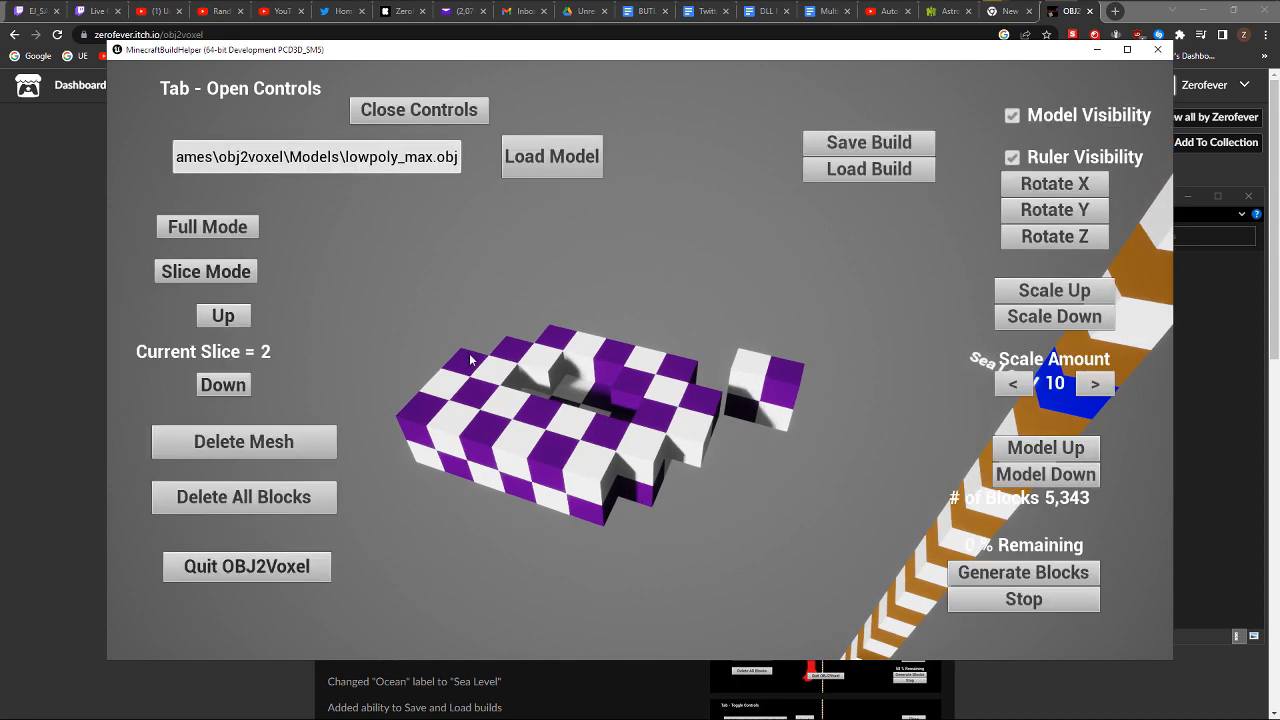
click(240, 316)
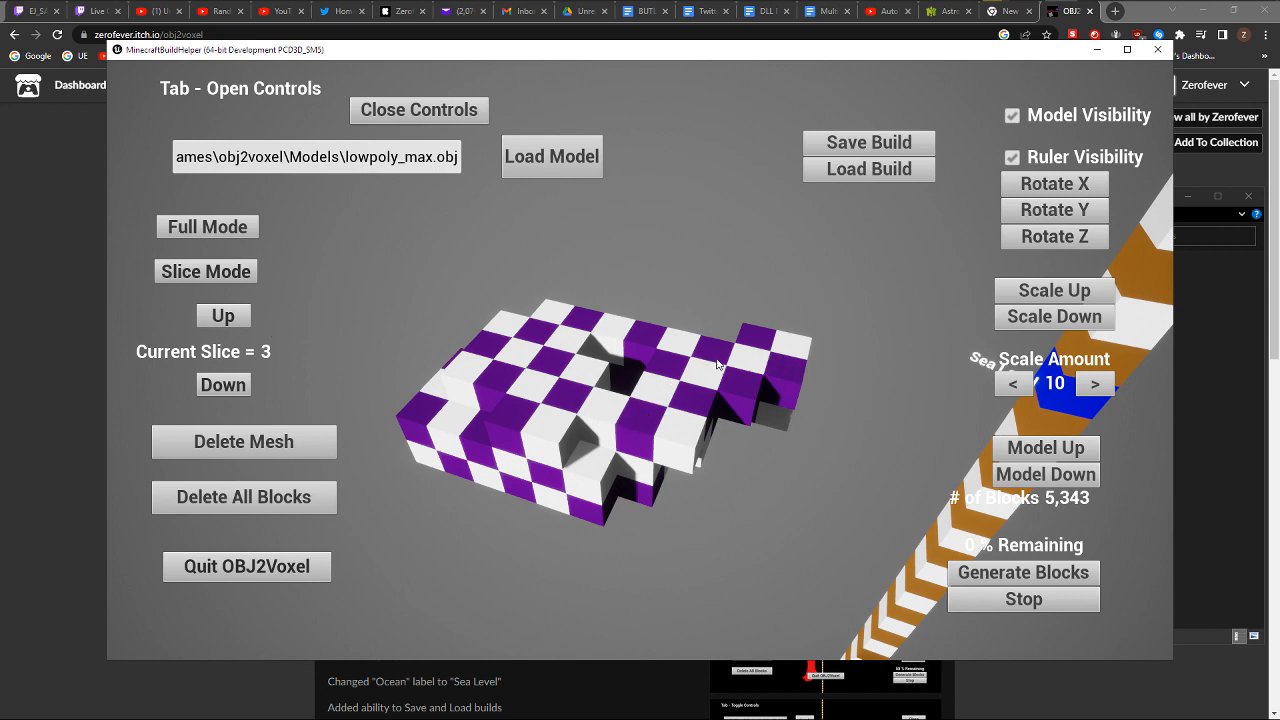
click(225, 322)
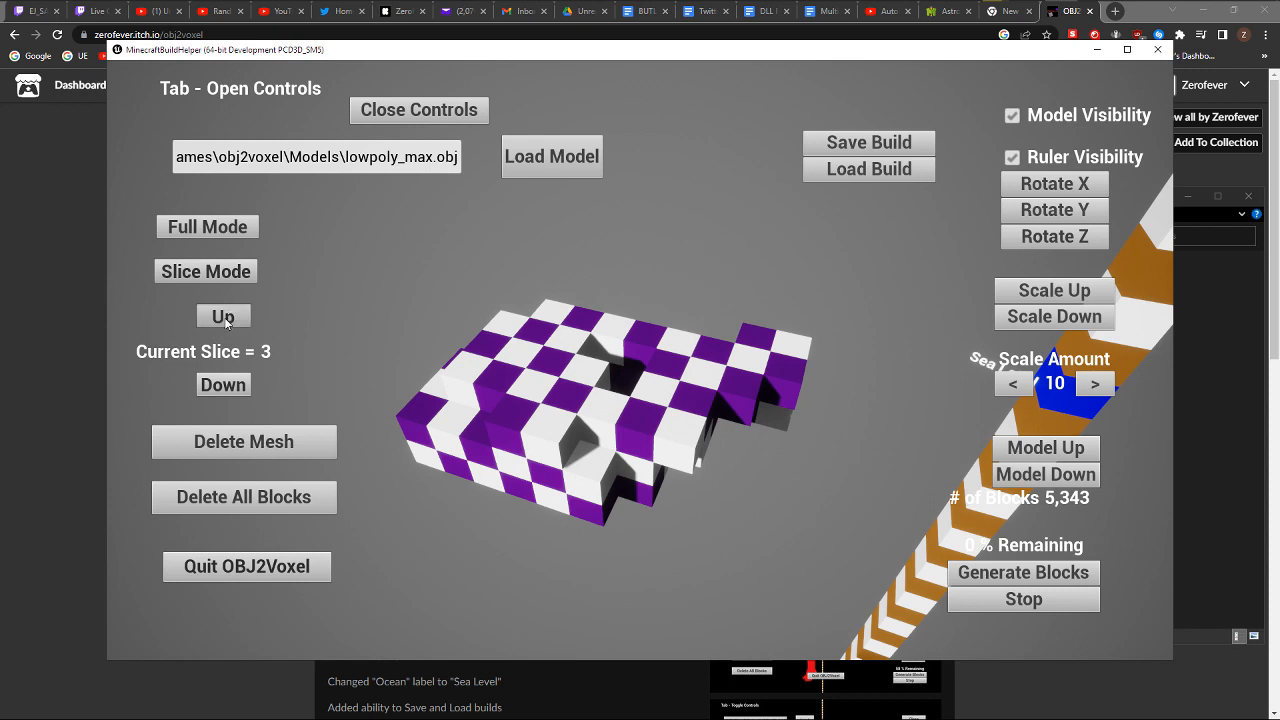
click(228, 322)
click(226, 318)
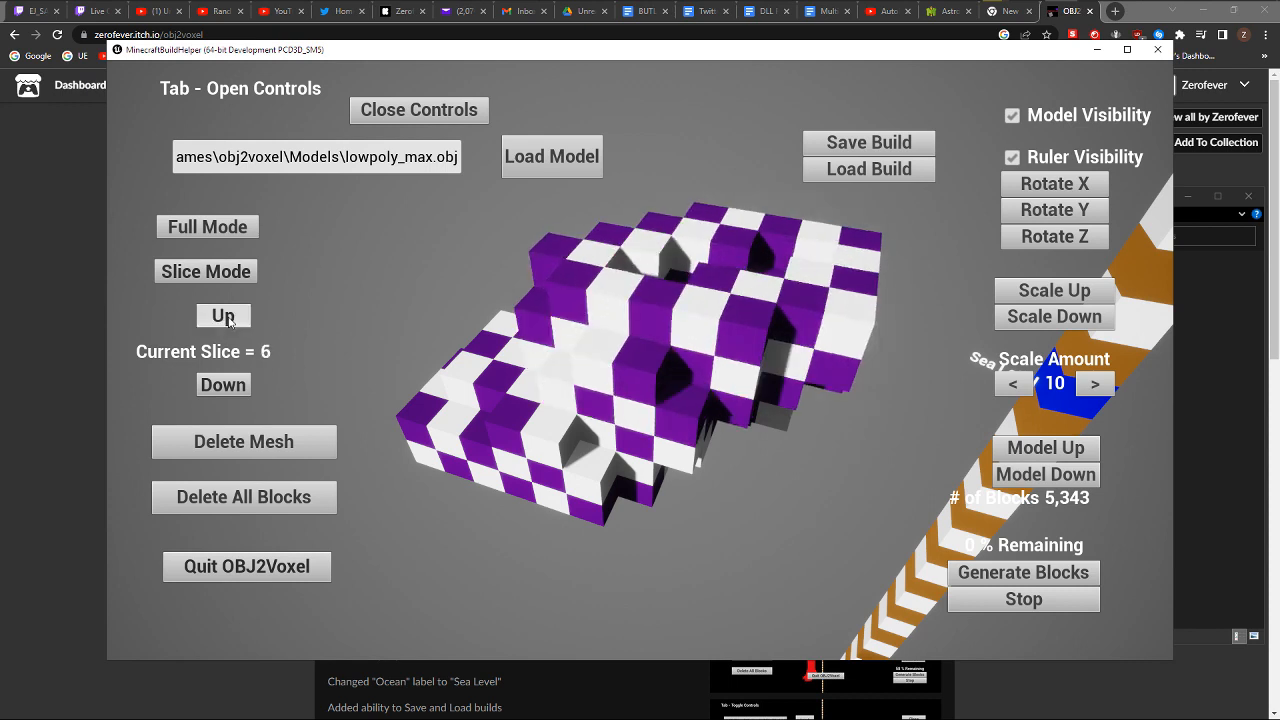
click(226, 318)
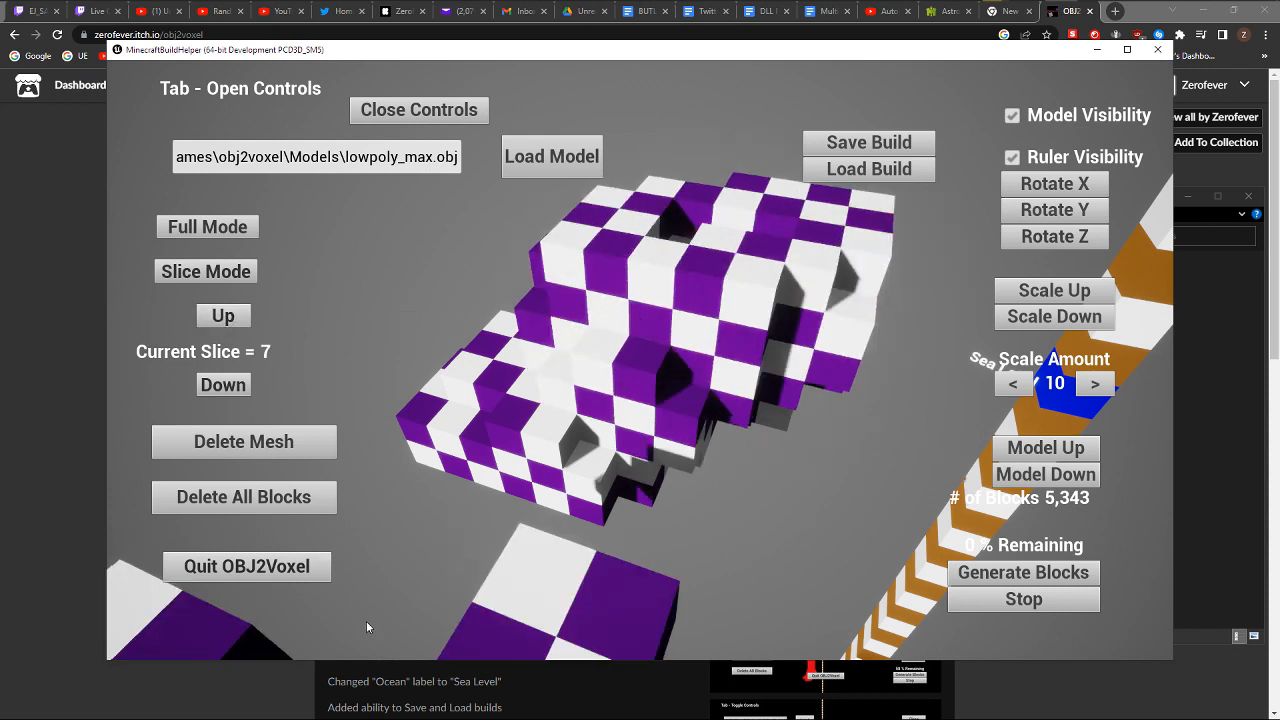
View the whole figure from farther away and raise the current slice to 44
click(450, 112)
key(s)
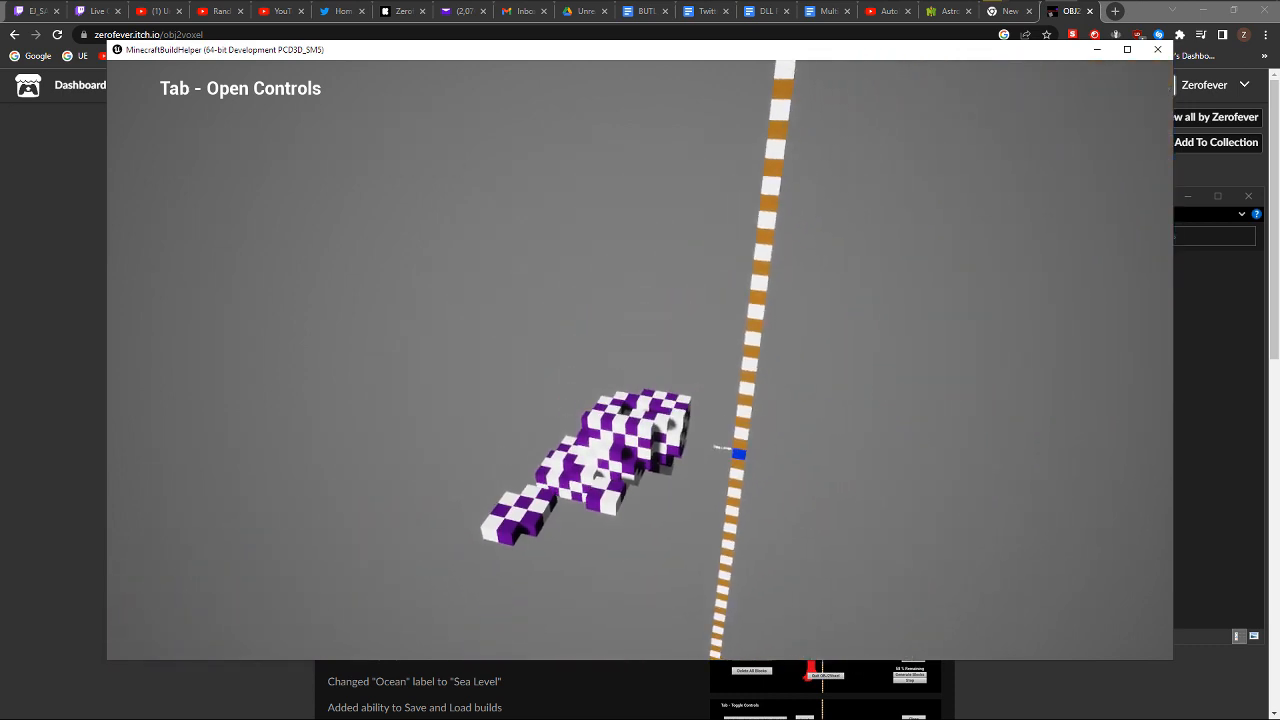
key(s)
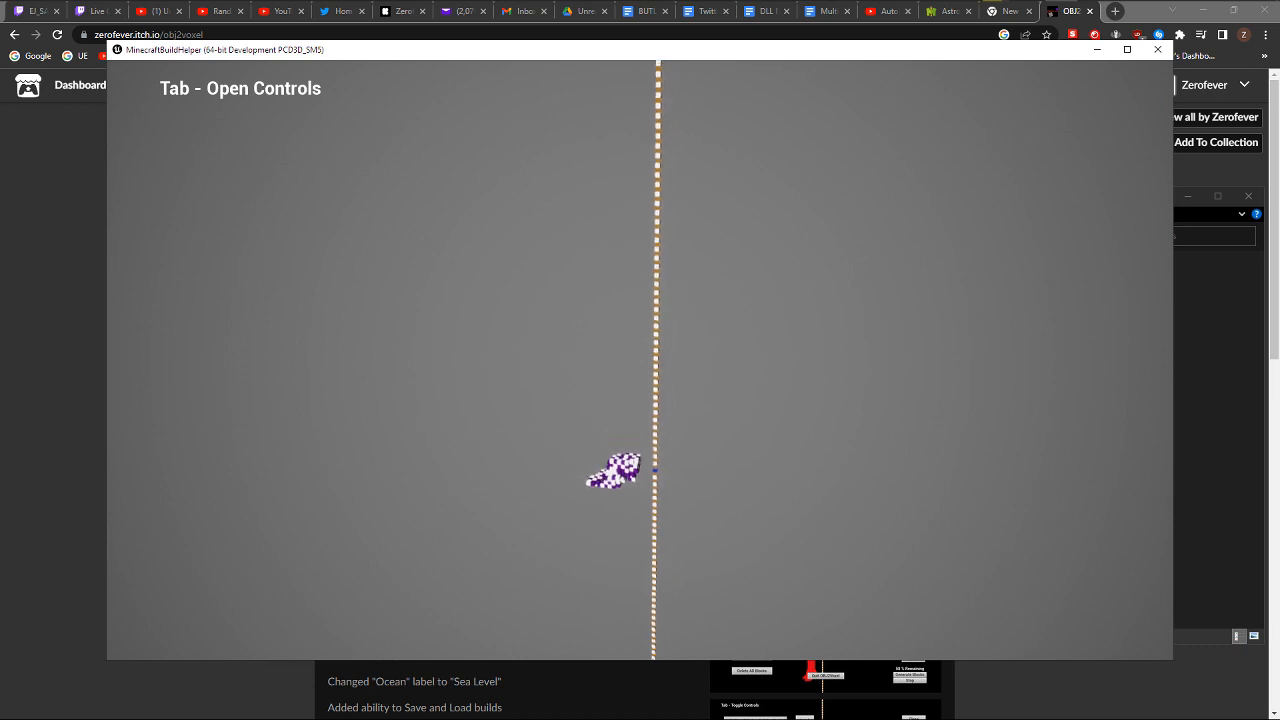
key(Tab)
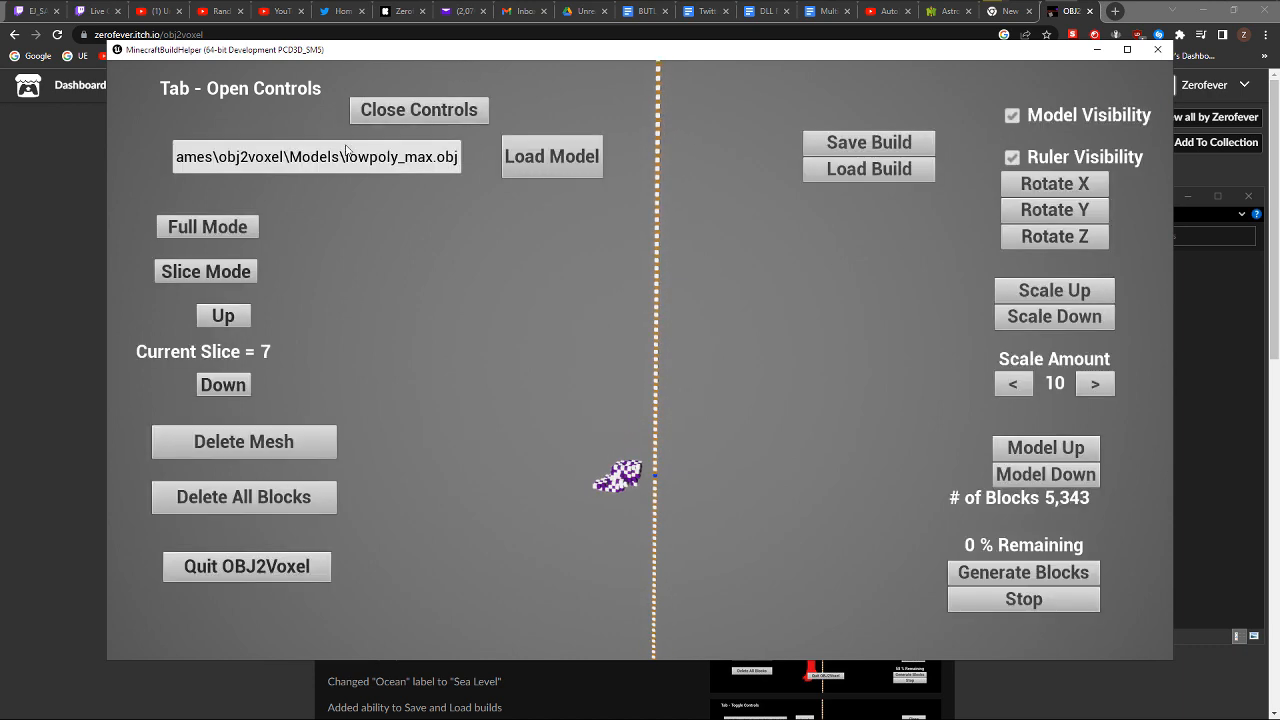
click(242, 316)
click(242, 316)
click(242, 316)
click(242, 316)
click(242, 316)
click(242, 316)
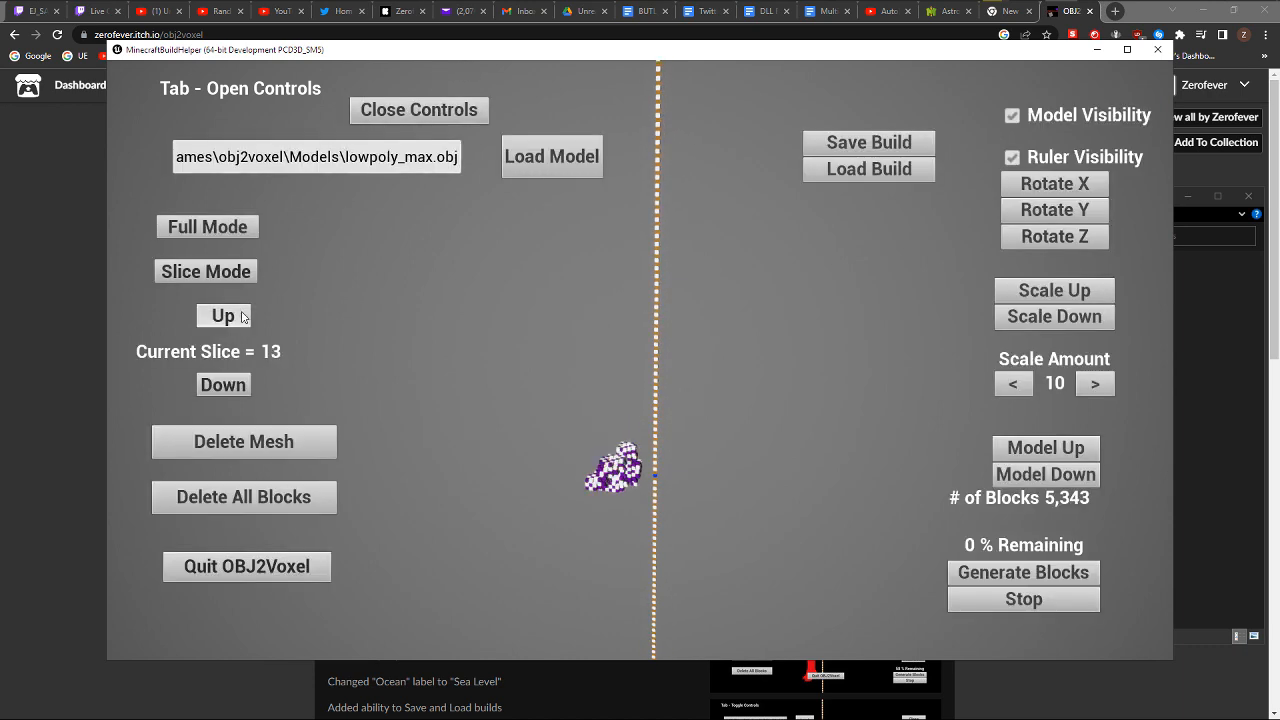
click(242, 316)
click(242, 316)
click(242, 316)
click(242, 316)
click(242, 316)
click(242, 316)
click(242, 316)
click(242, 316)
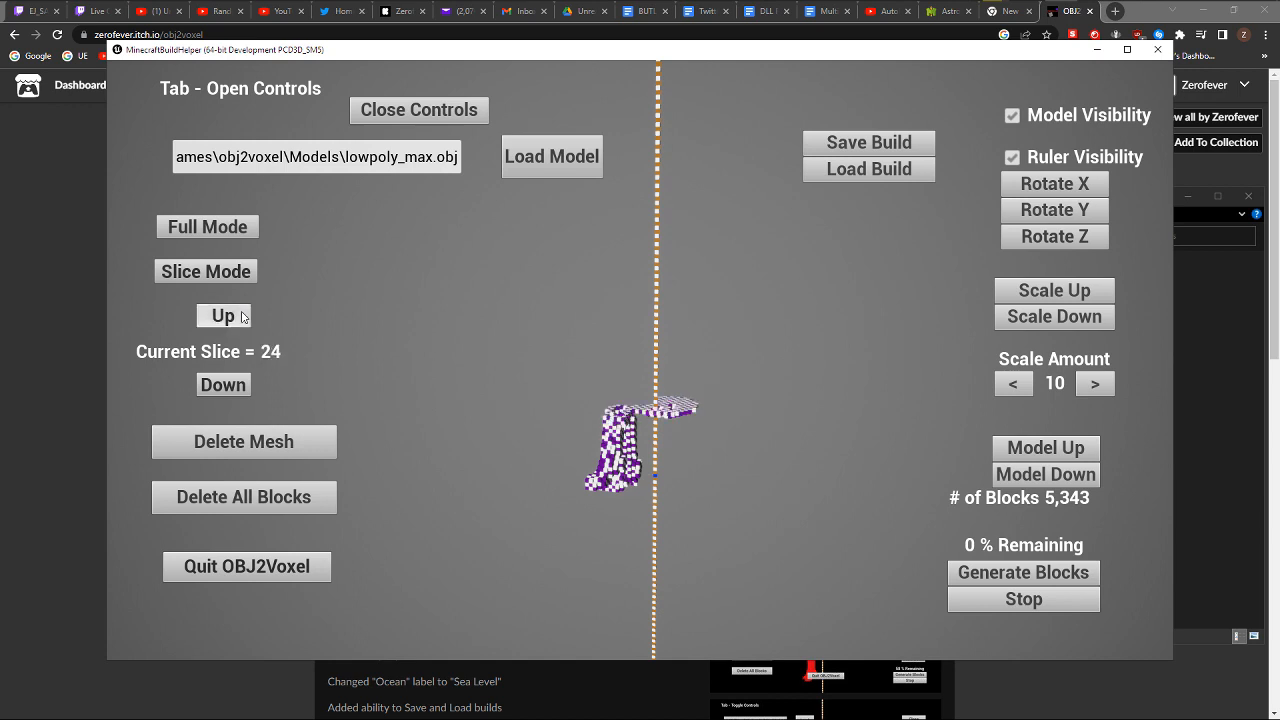
click(242, 316)
click(242, 316)
click(242, 316)
click(242, 316)
click(242, 316)
click(241, 317)
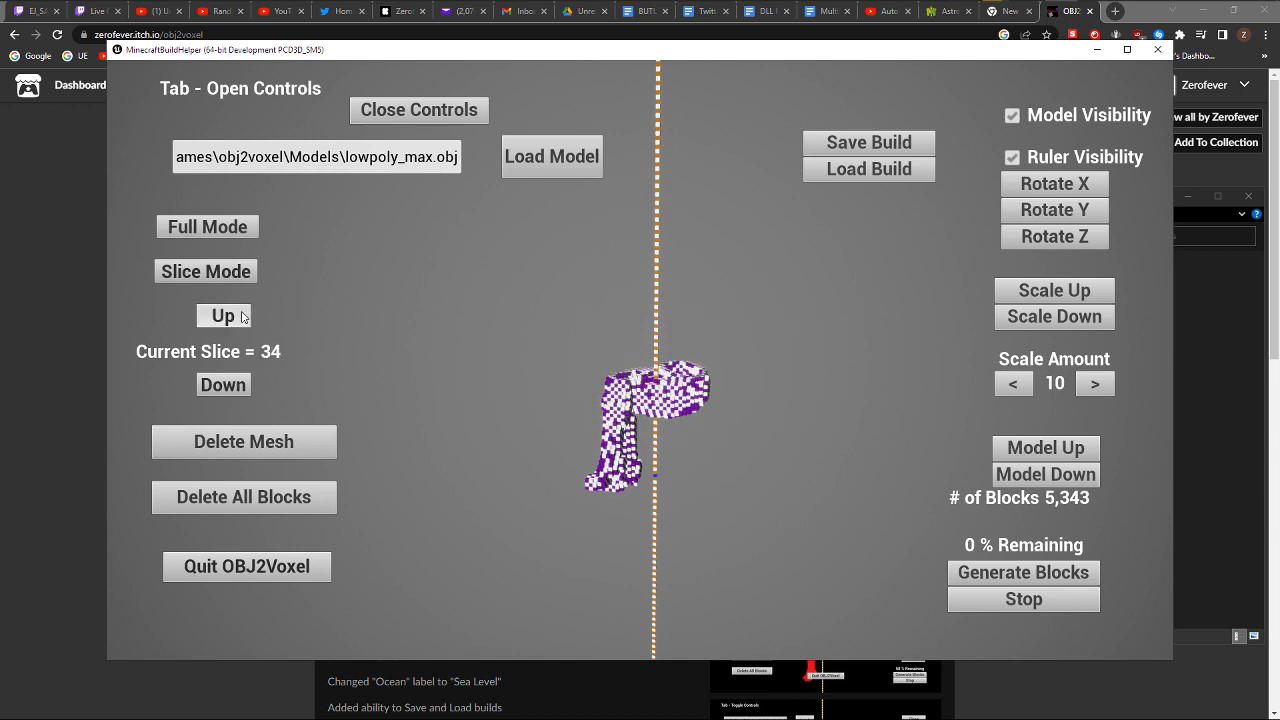
click(242, 316)
click(243, 316)
click(244, 315)
click(243, 316)
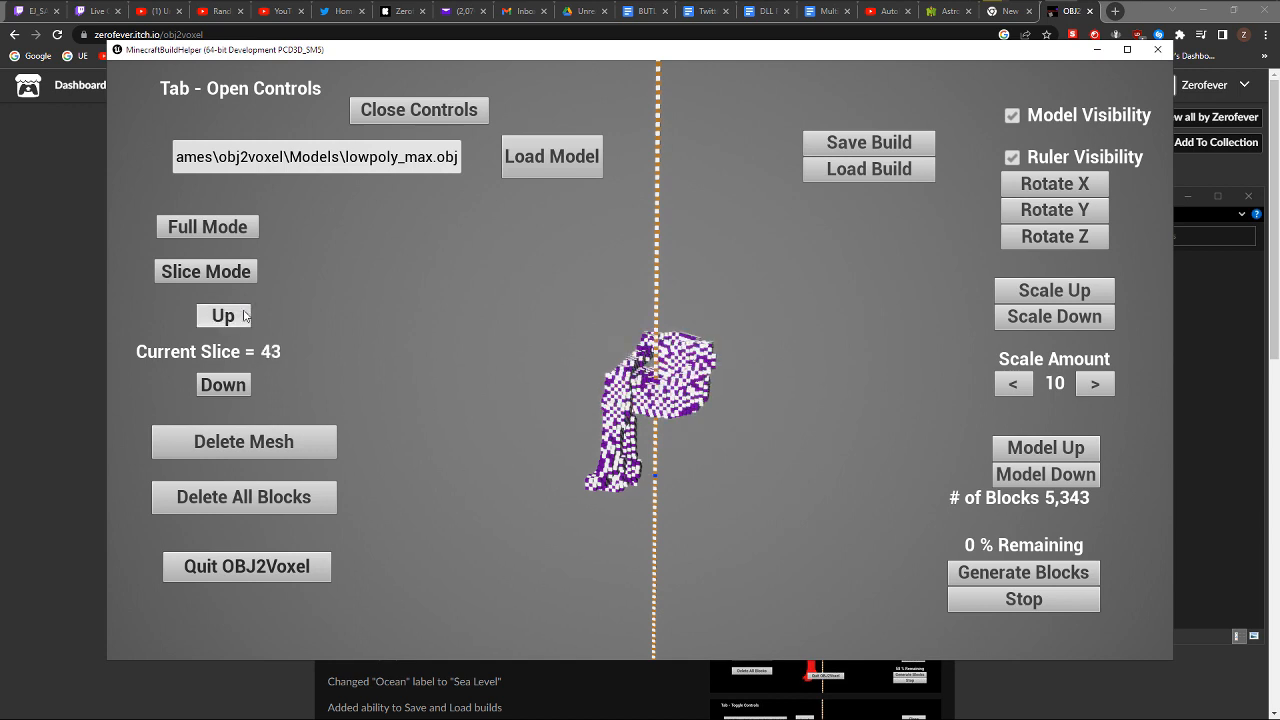
click(243, 316)
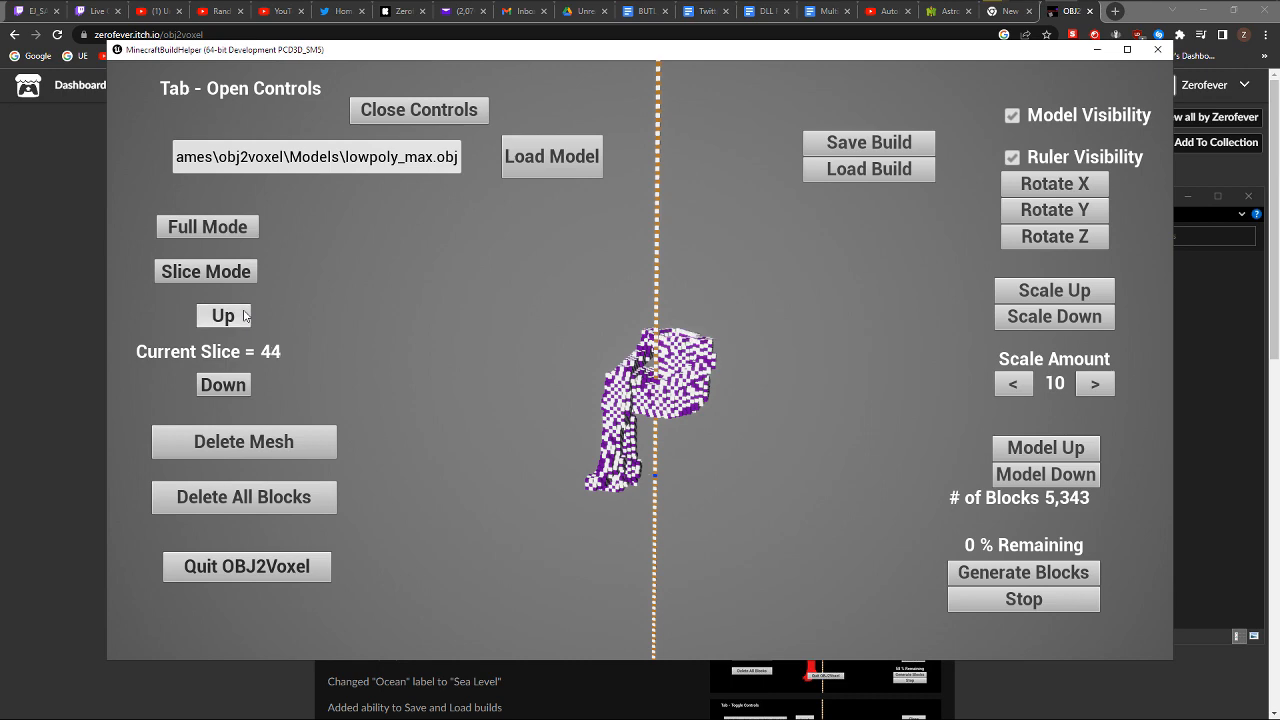
Close the controls and examine the sliced figure's open top and hollow interior, both up close and from a distance
click(415, 112)
key(w)
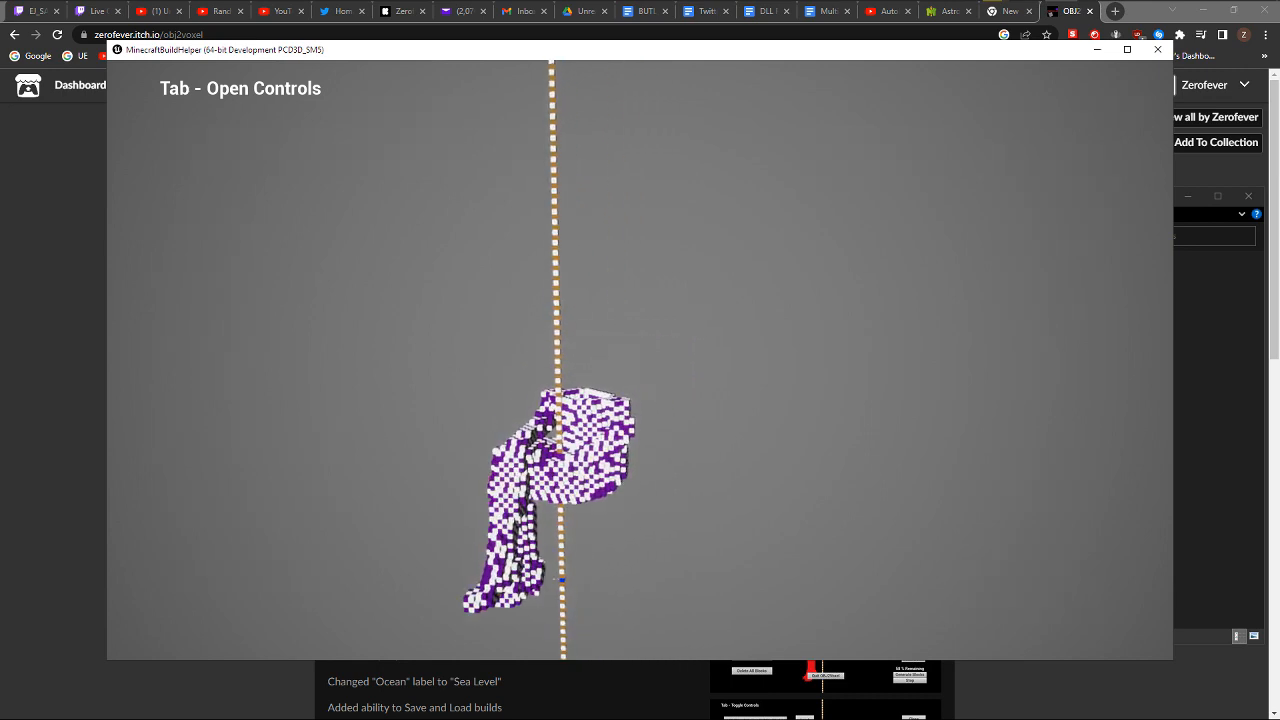
key(w)
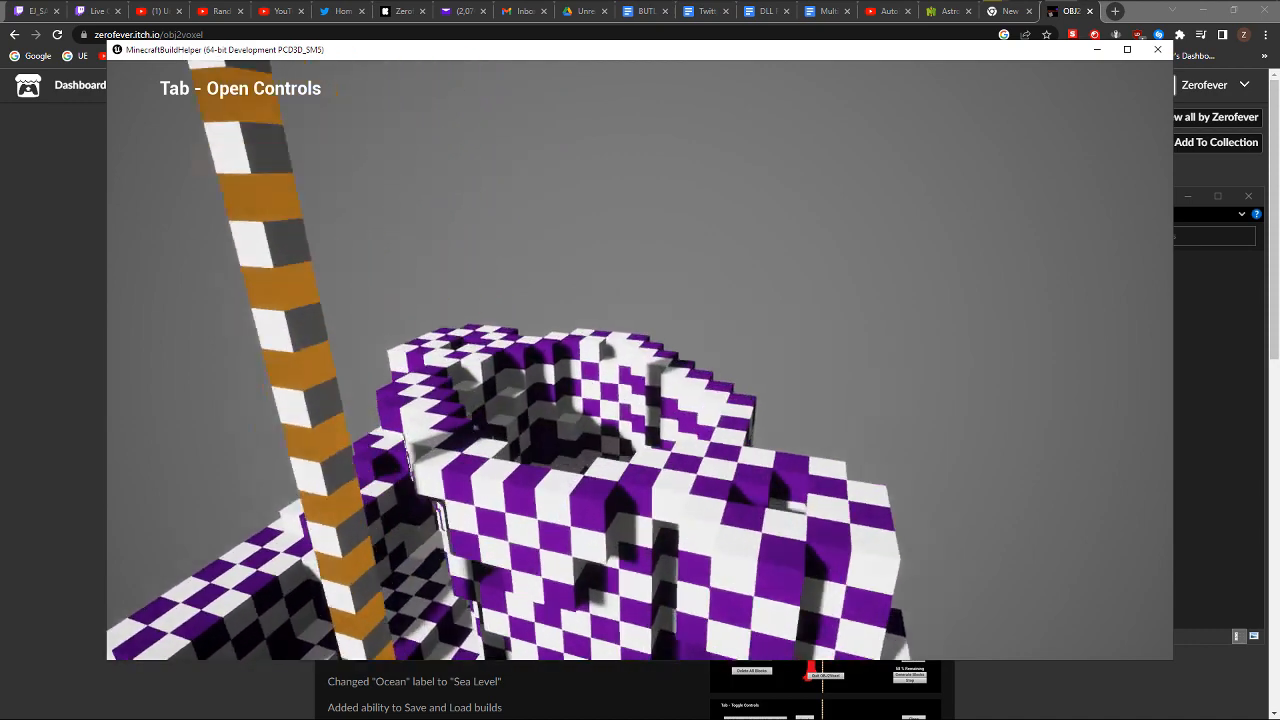
key(s)
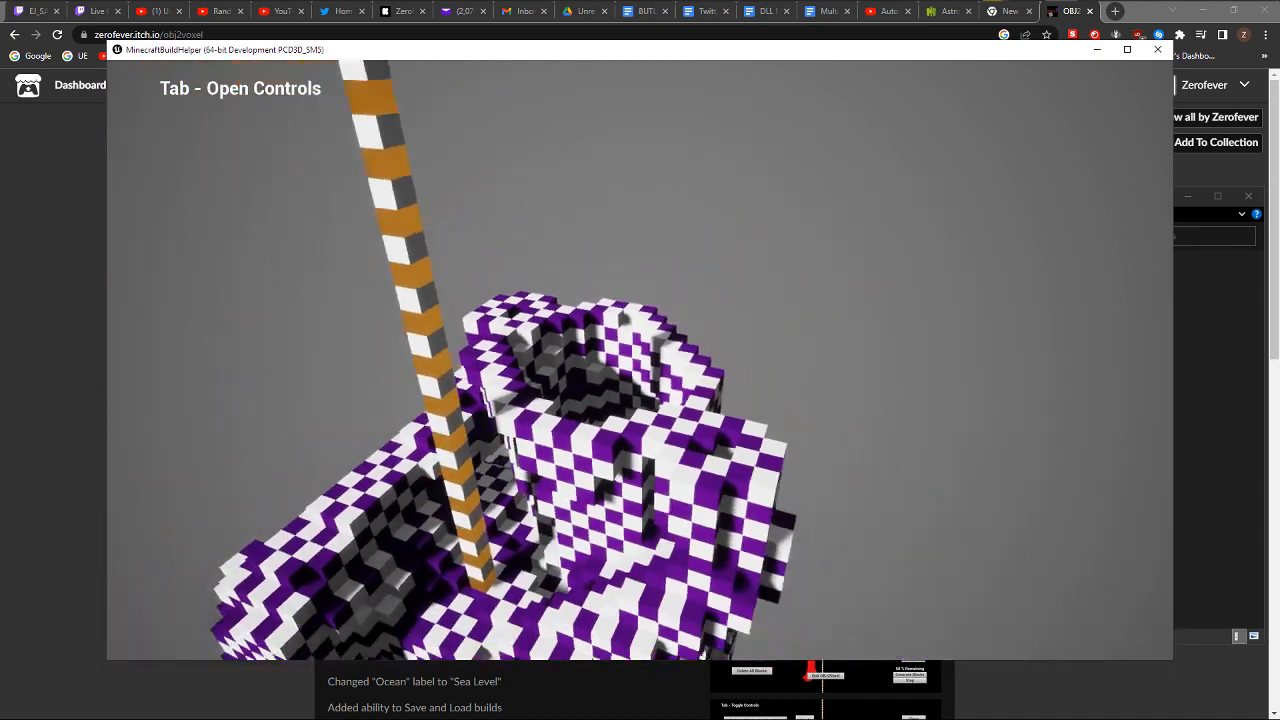
key(s)
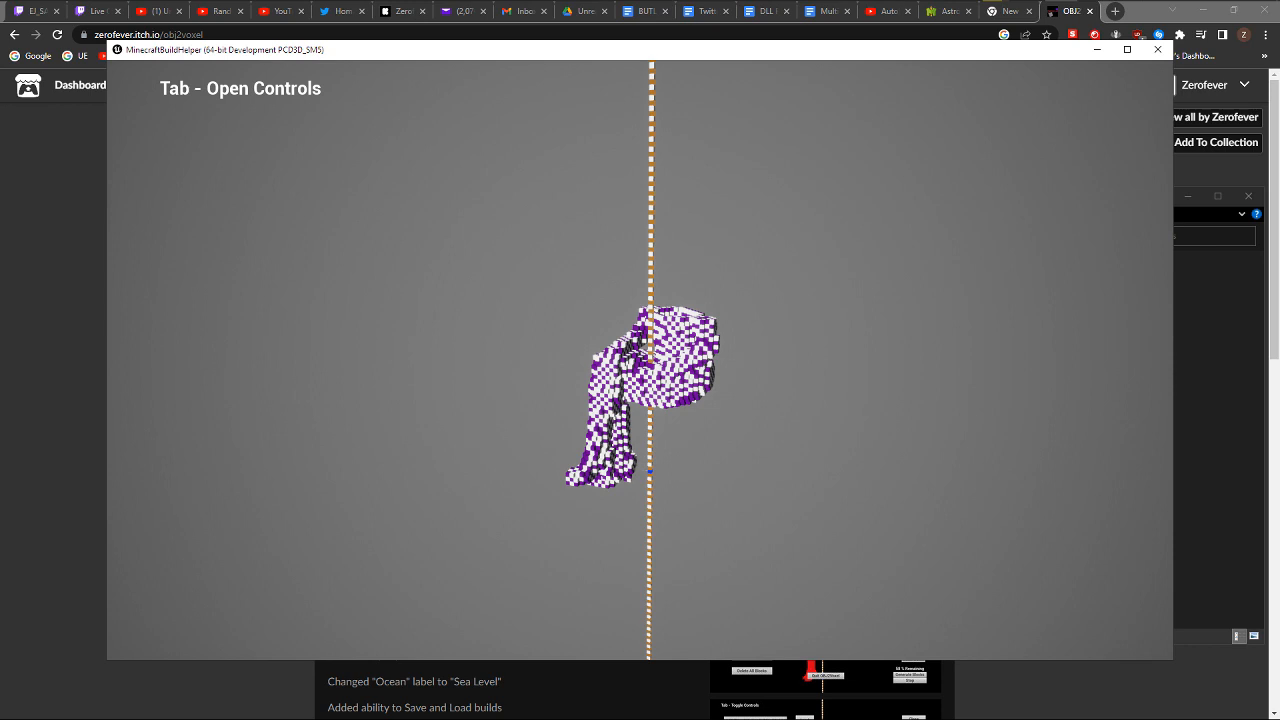
Launch Blender from the taskbar and dismiss its splash screen
key(super)
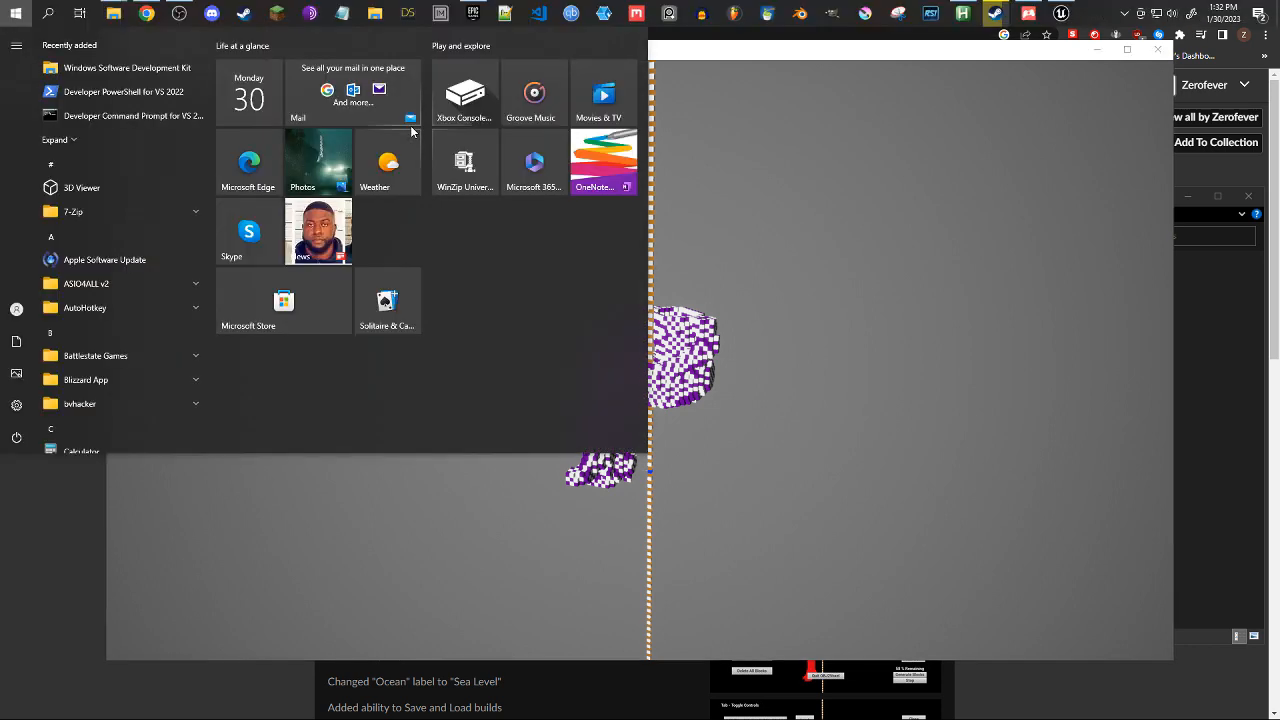
click(799, 16)
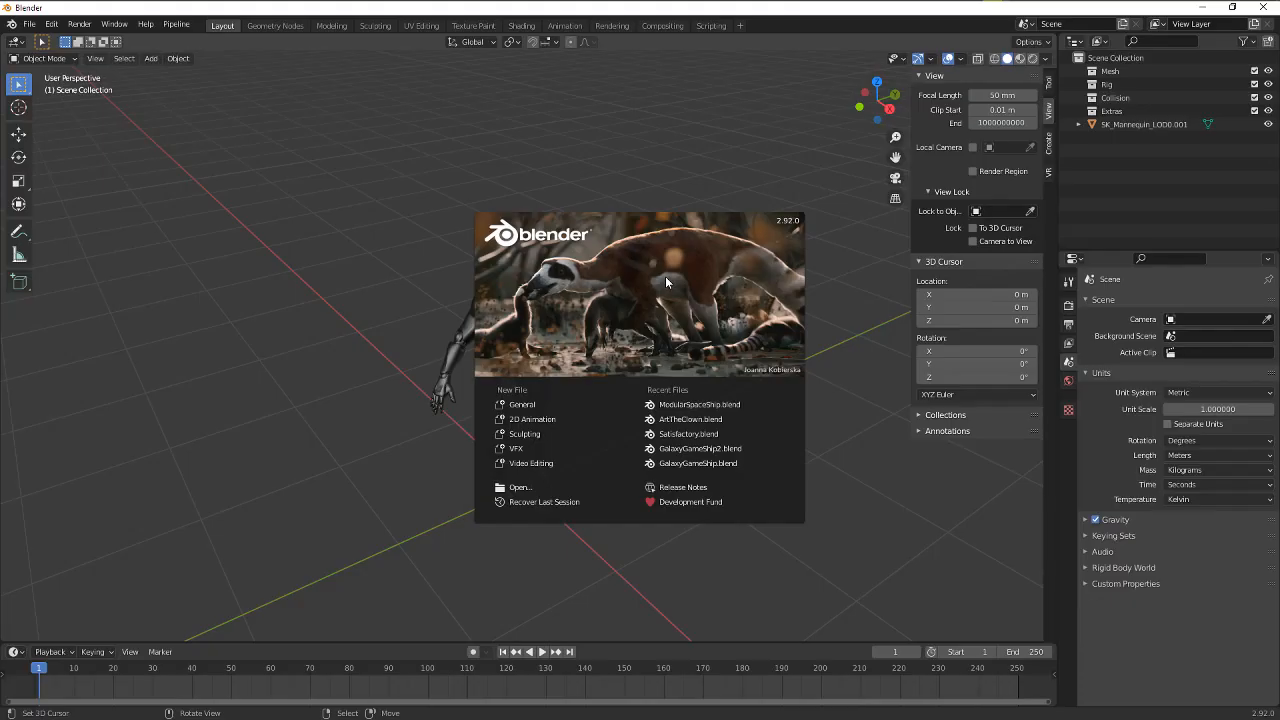
click(701, 199)
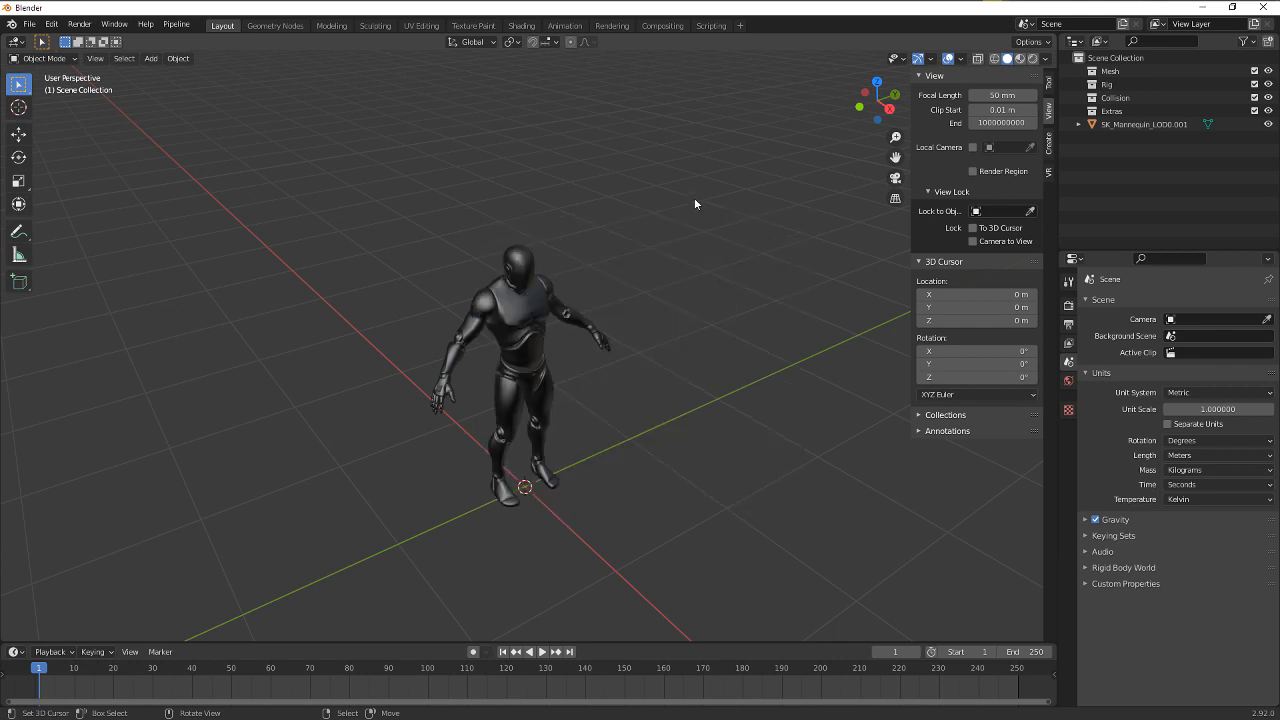
Move the mannequin about 3.02 m in the negative direction along the global Y axis, then deselect it
click(548, 312)
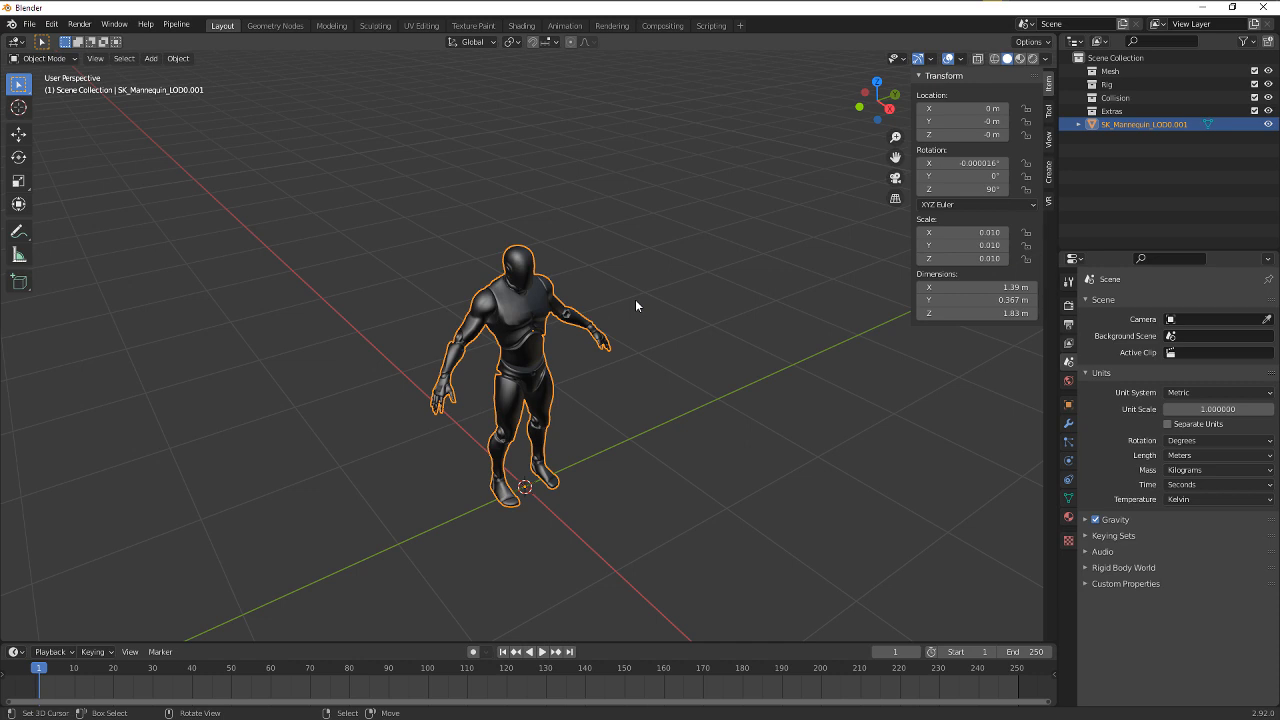
key(g)
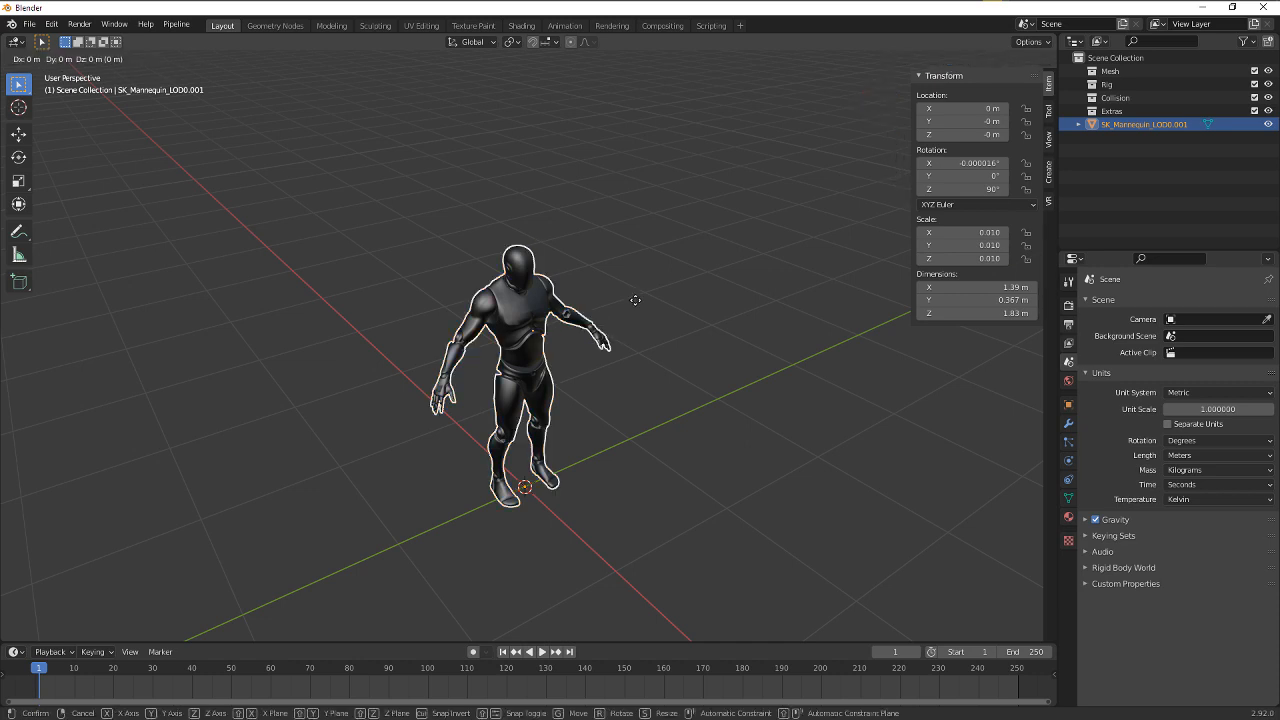
key(y)
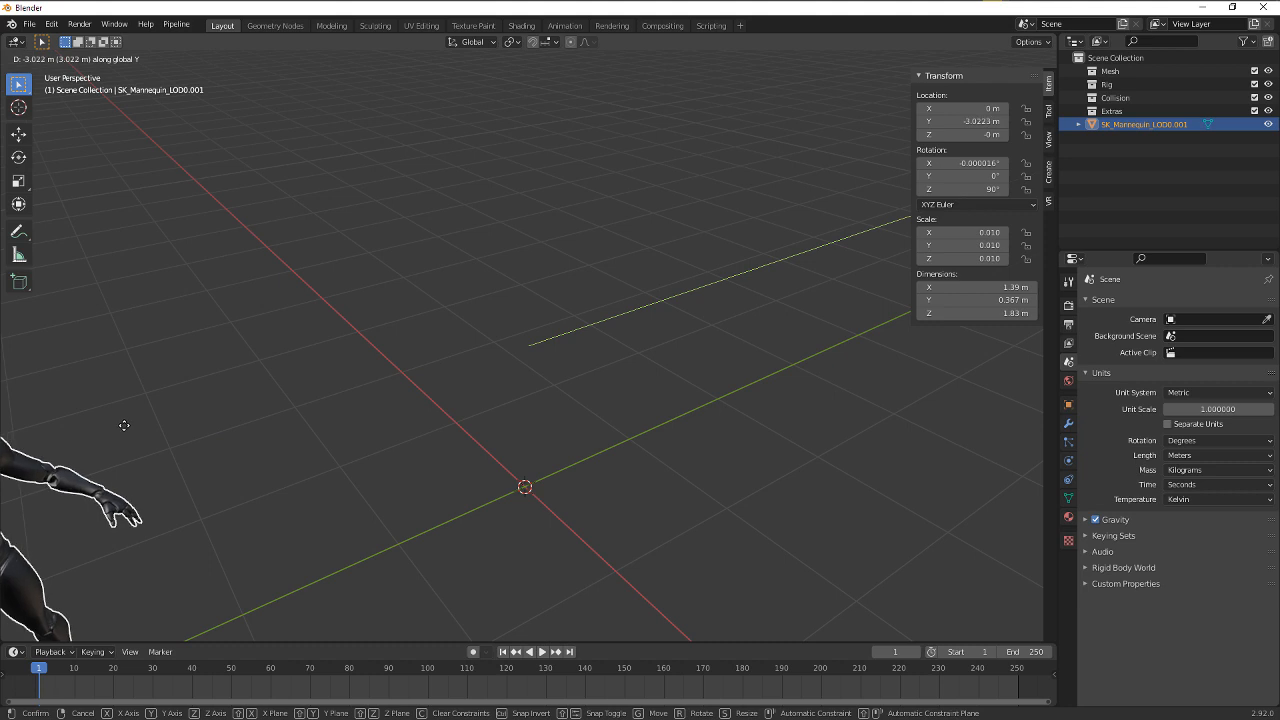
click(123, 425)
scroll(677, 297, down, 4)
scroll(532, 347, up, 2)
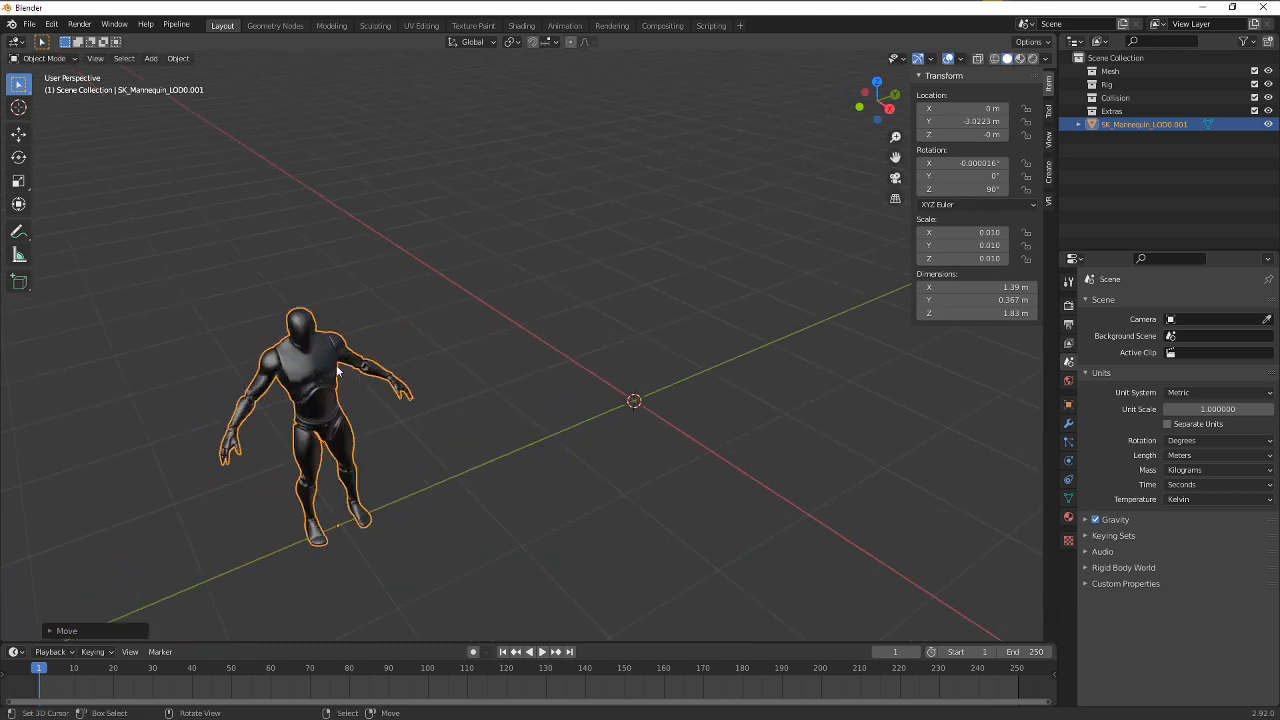
middle_drag(554, 343, 606, 311)
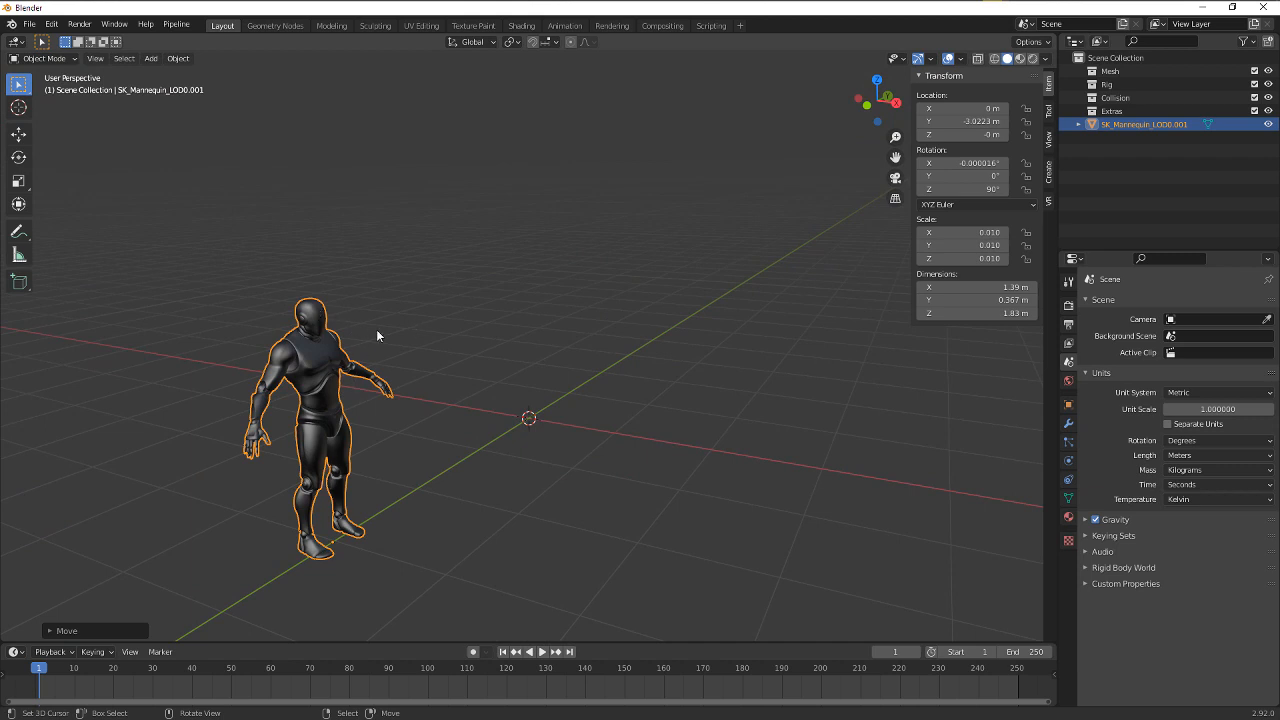
click(497, 318)
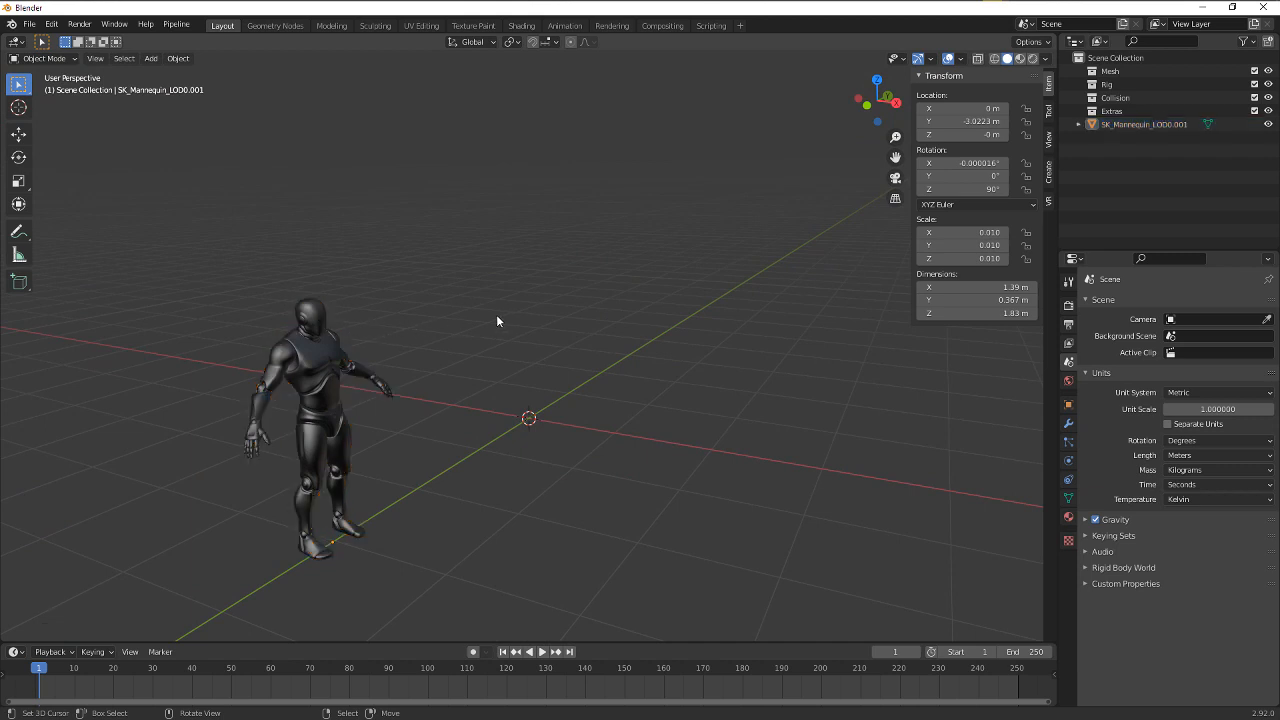
Add a cube mesh at the world origin beside the mannequin
middle_drag(482, 318, 506, 337)
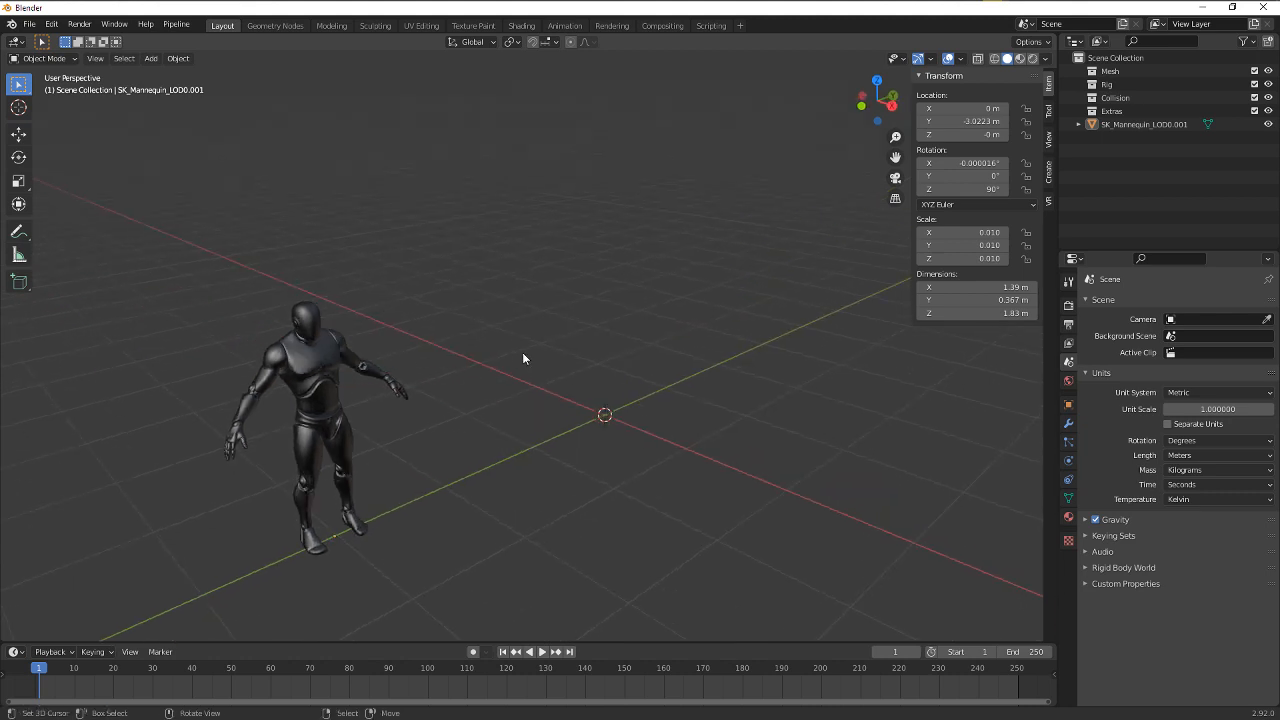
scroll(530, 352, down, 2)
scroll(545, 350, up, 4)
scroll(554, 351, down, 1)
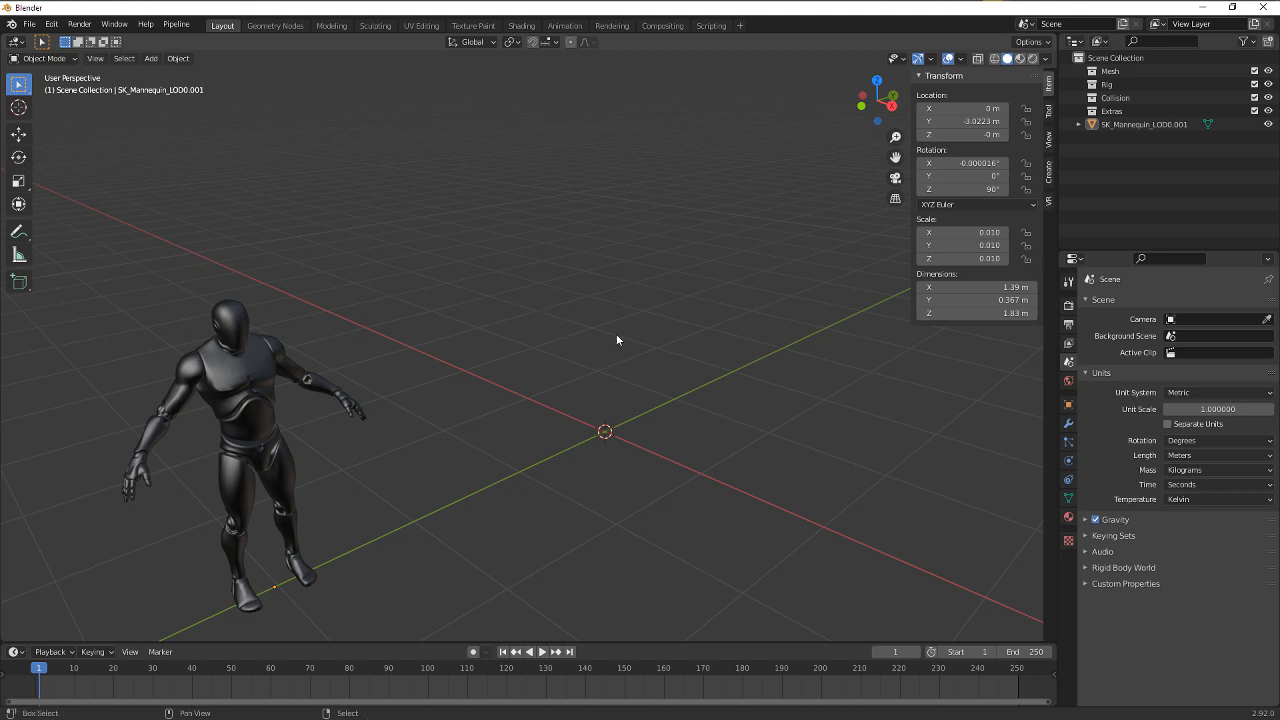
key(shift+a)
click(672, 348)
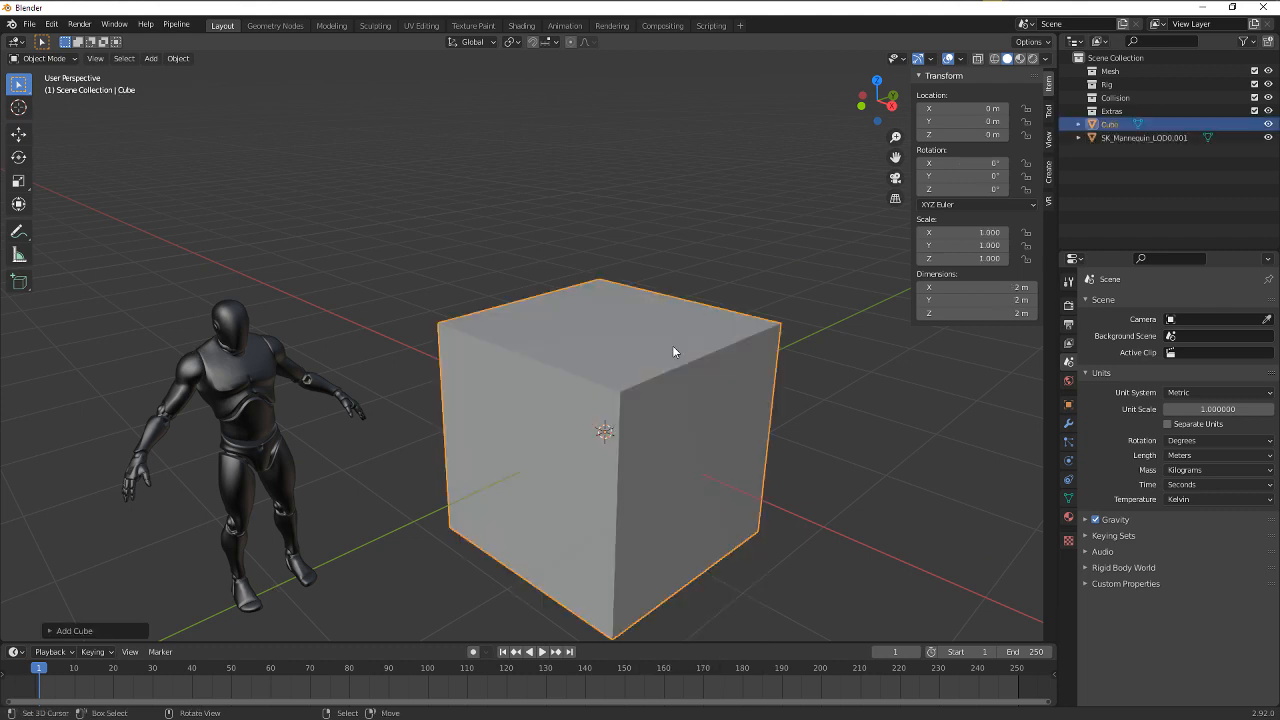
Raise the cube's whole mesh 1 m along Z in Edit Mode so its base sits on the origin, then return to Object Mode
middle_drag(672, 345, 696, 328)
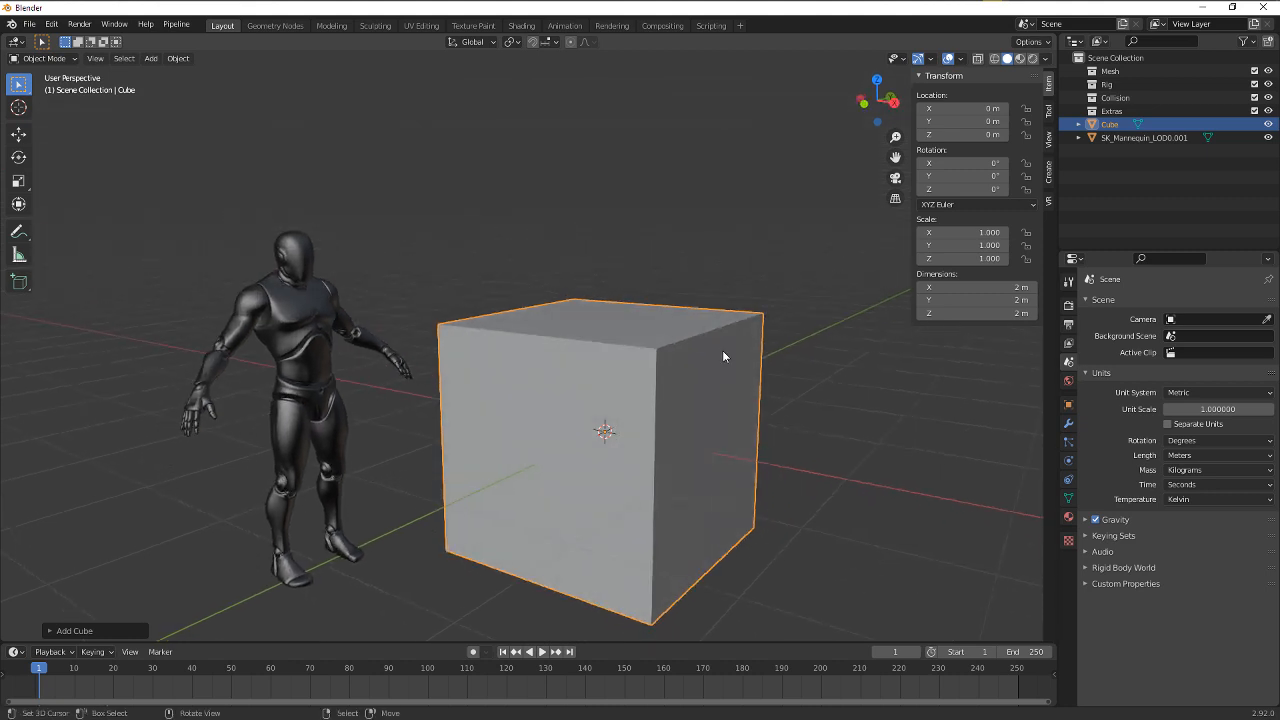
key(Tab)
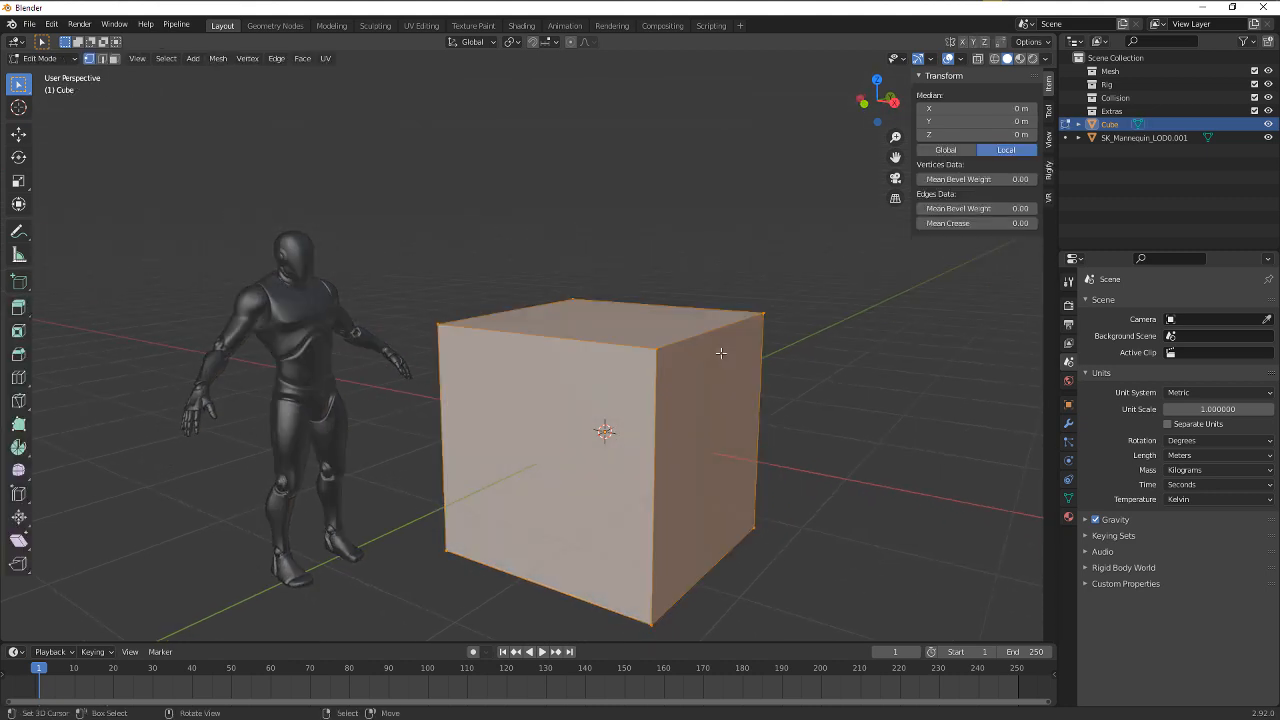
key(g)
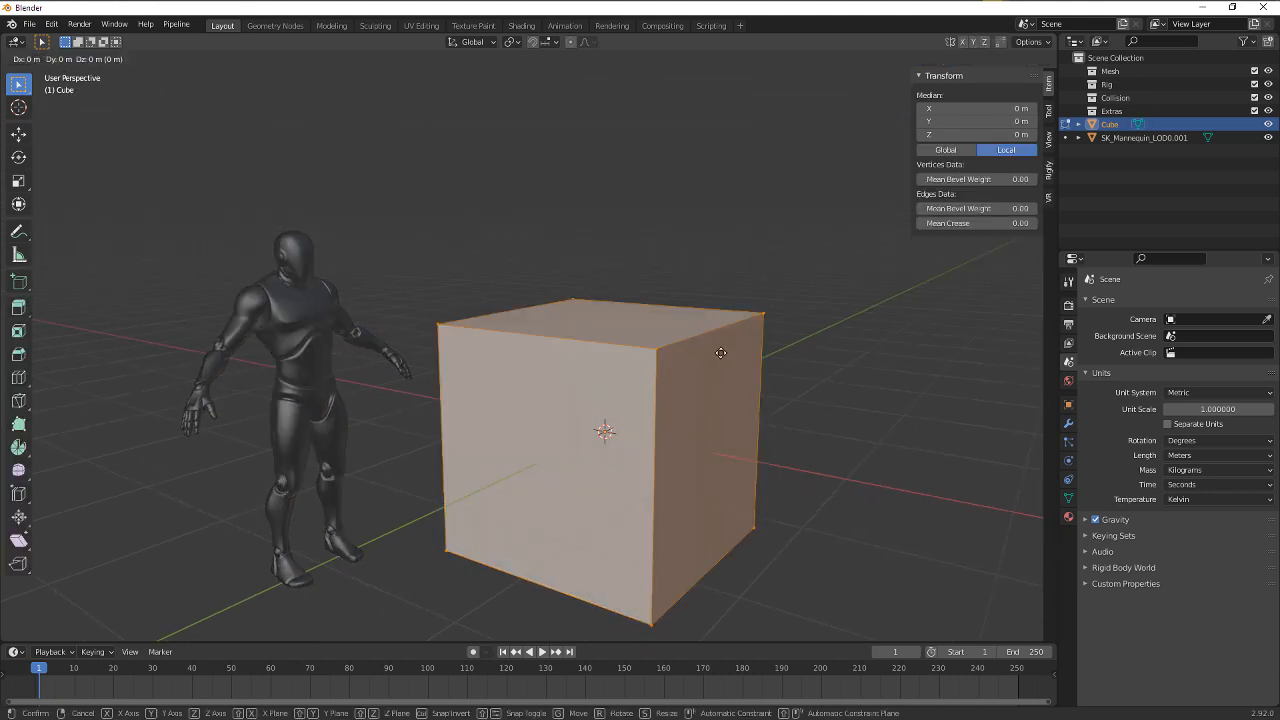
key(z)
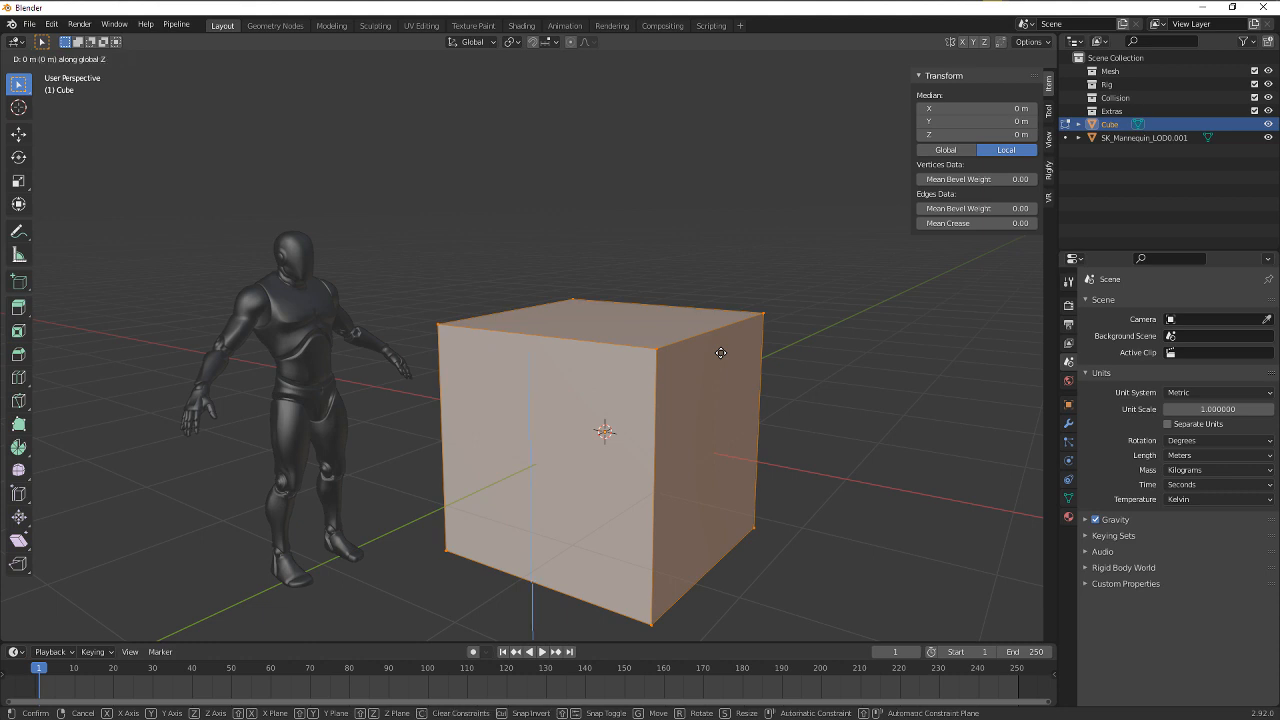
click(712, 275)
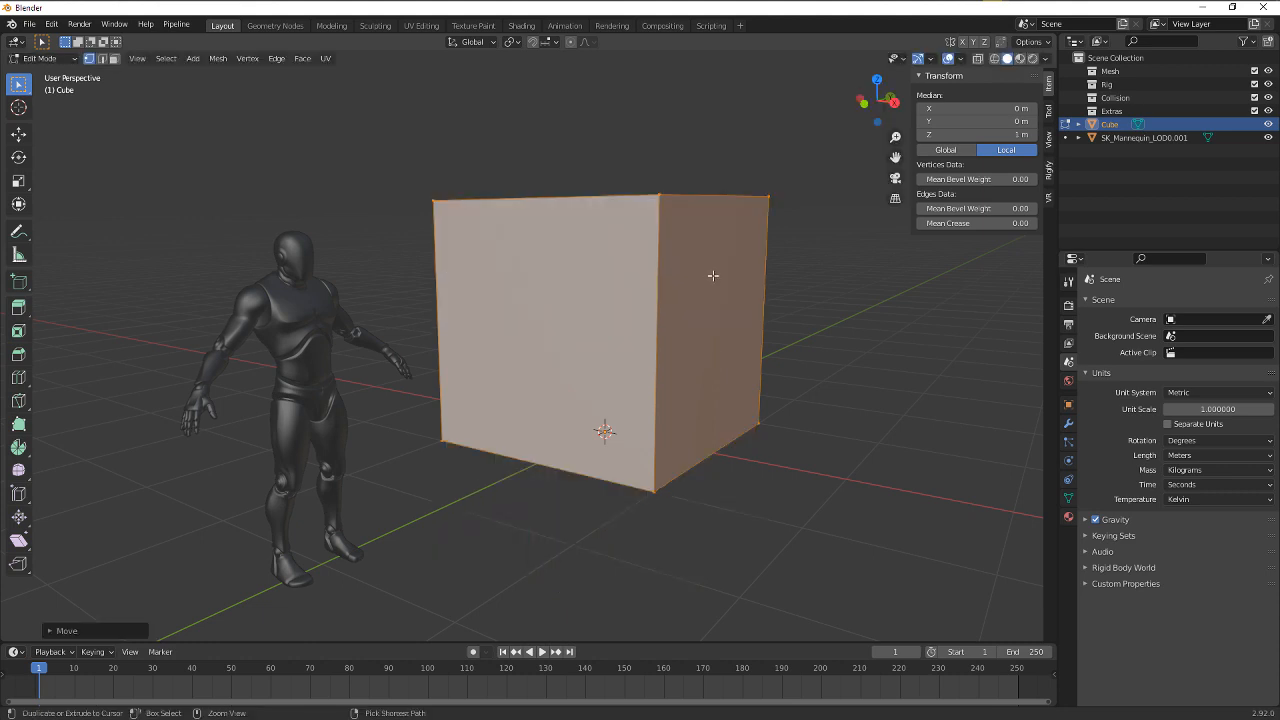
key(Tab)
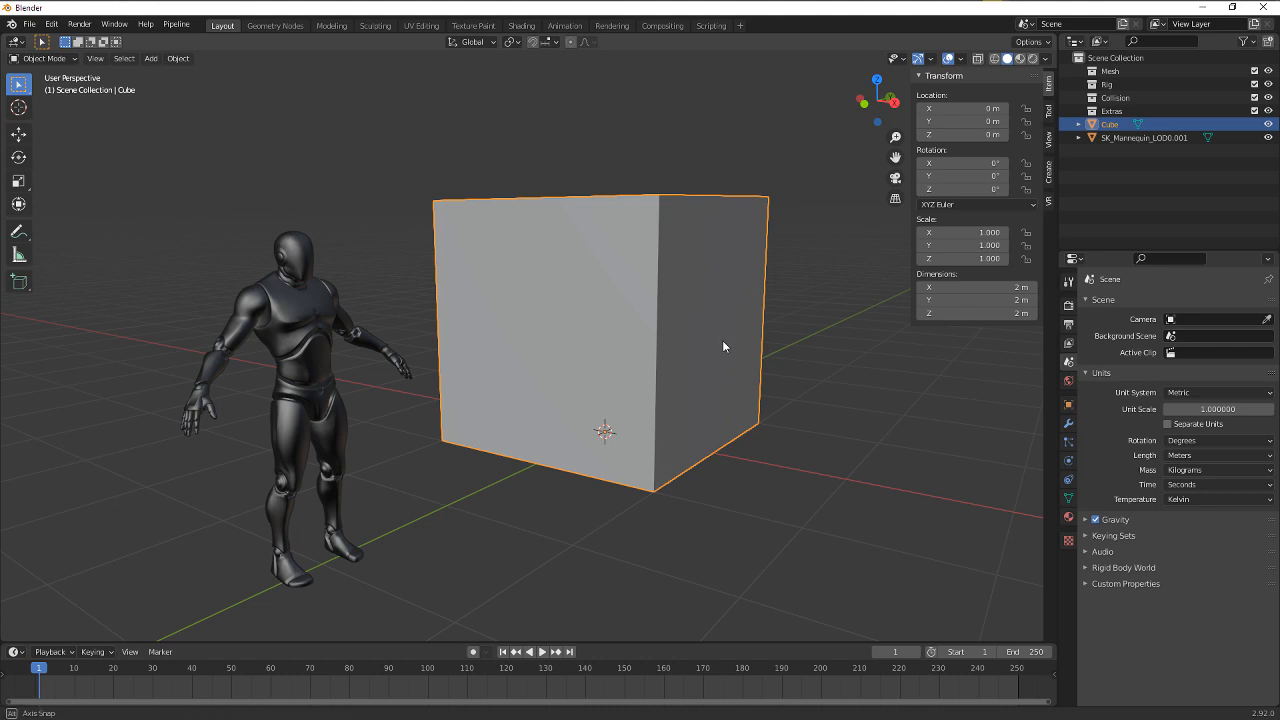
Stretch the cube along the X axis to a scale of about 2.77, making it about 5.53 m long
middle_drag(722, 341, 702, 368)
scroll(738, 361, down, 3)
scroll(546, 313, down, 2)
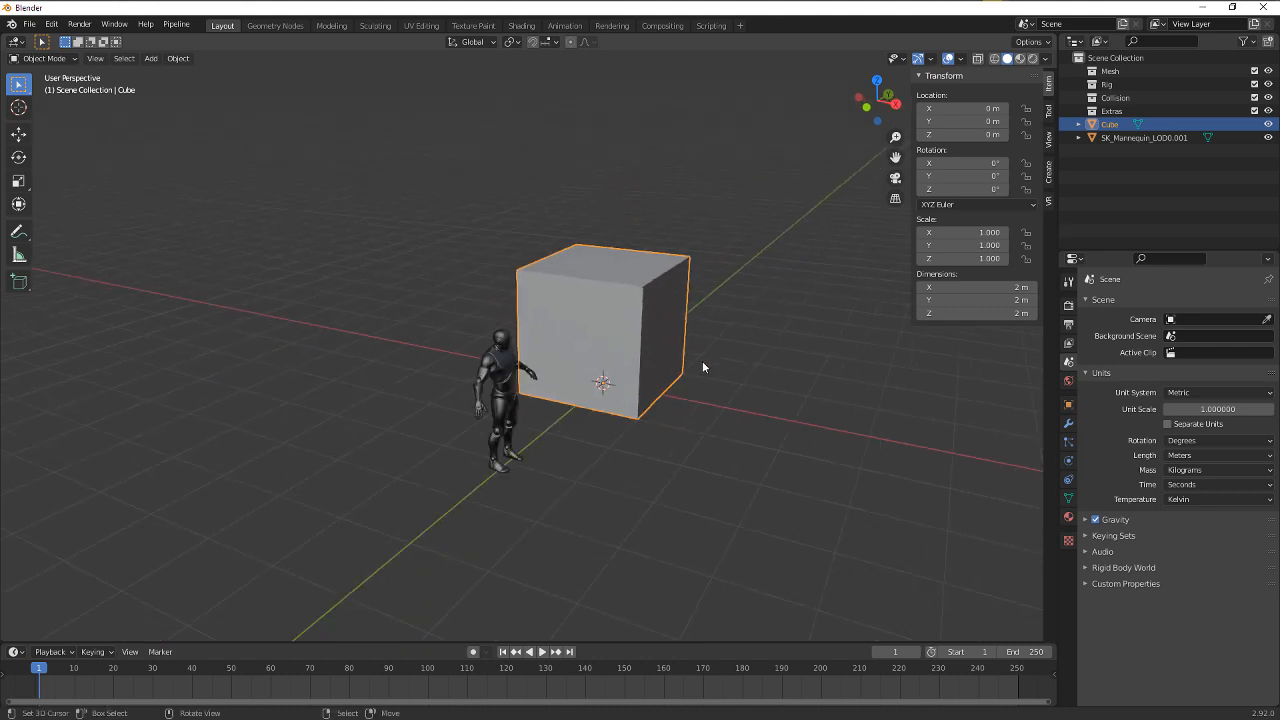
key(s)
key(x)
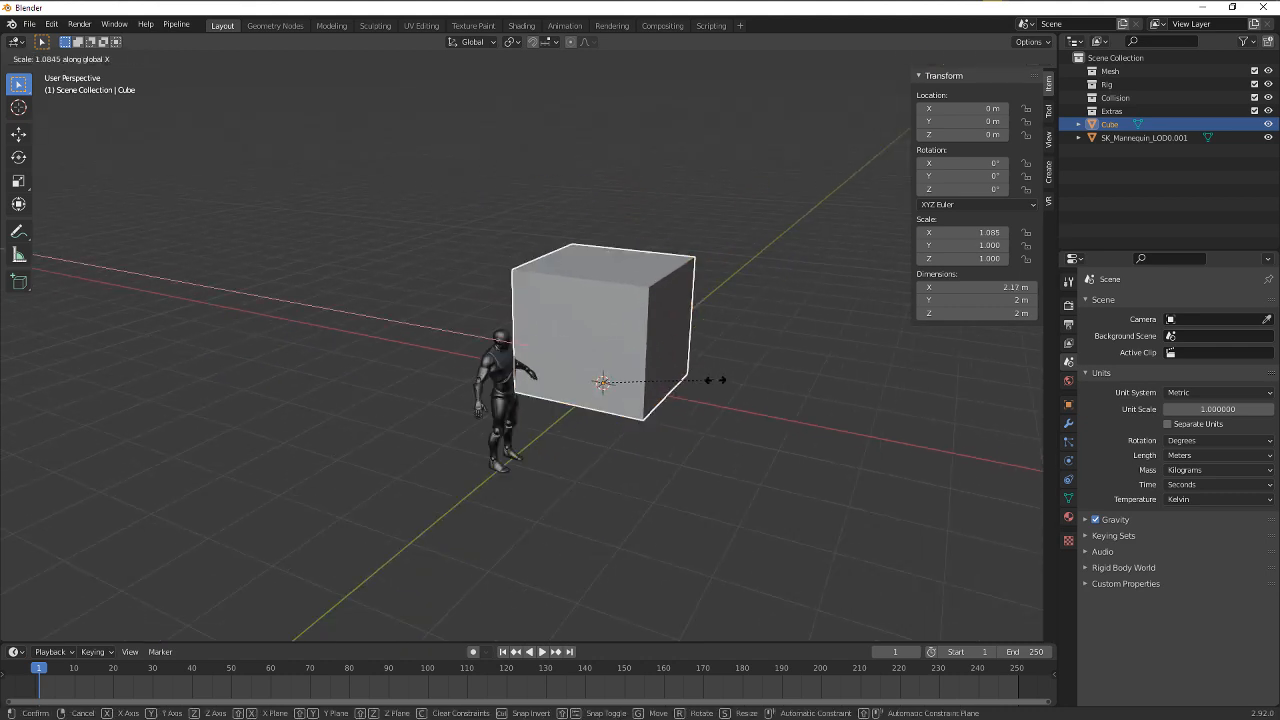
click(867, 400)
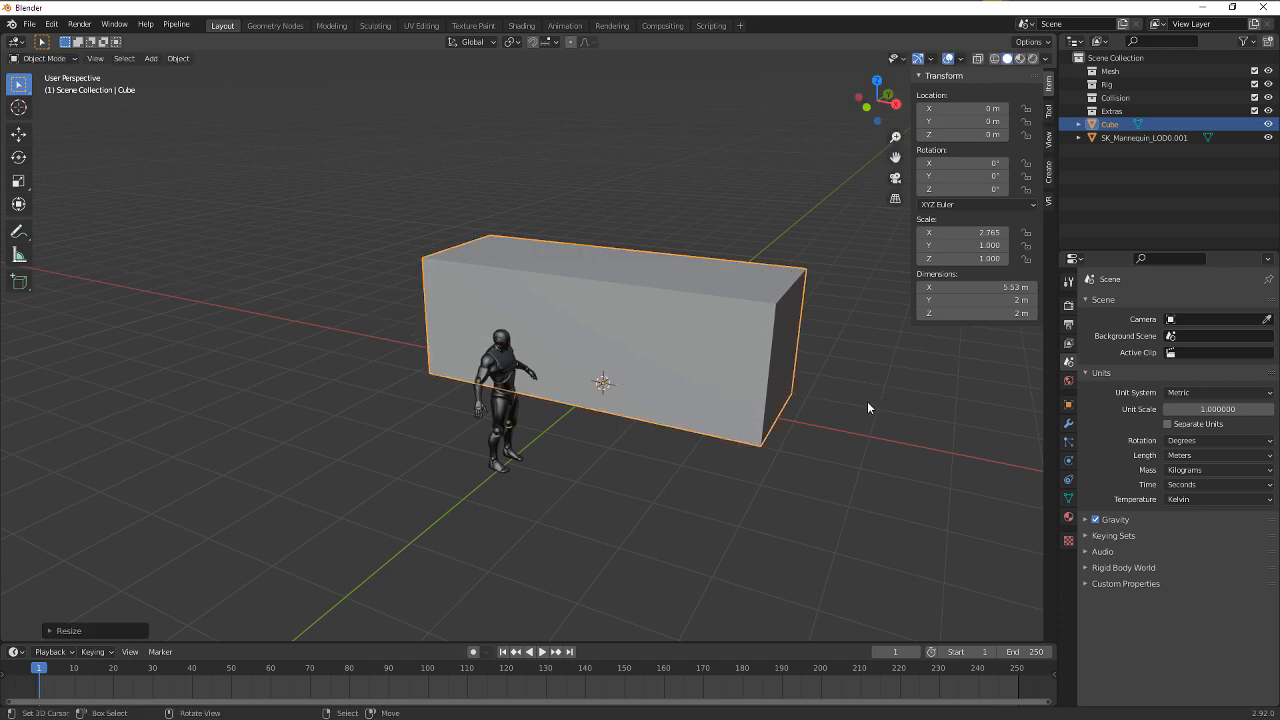
Add two loop cuts across the box's length and spread them apart along X by a factor of about 1.43
key(Tab)
key(ctrl+r)
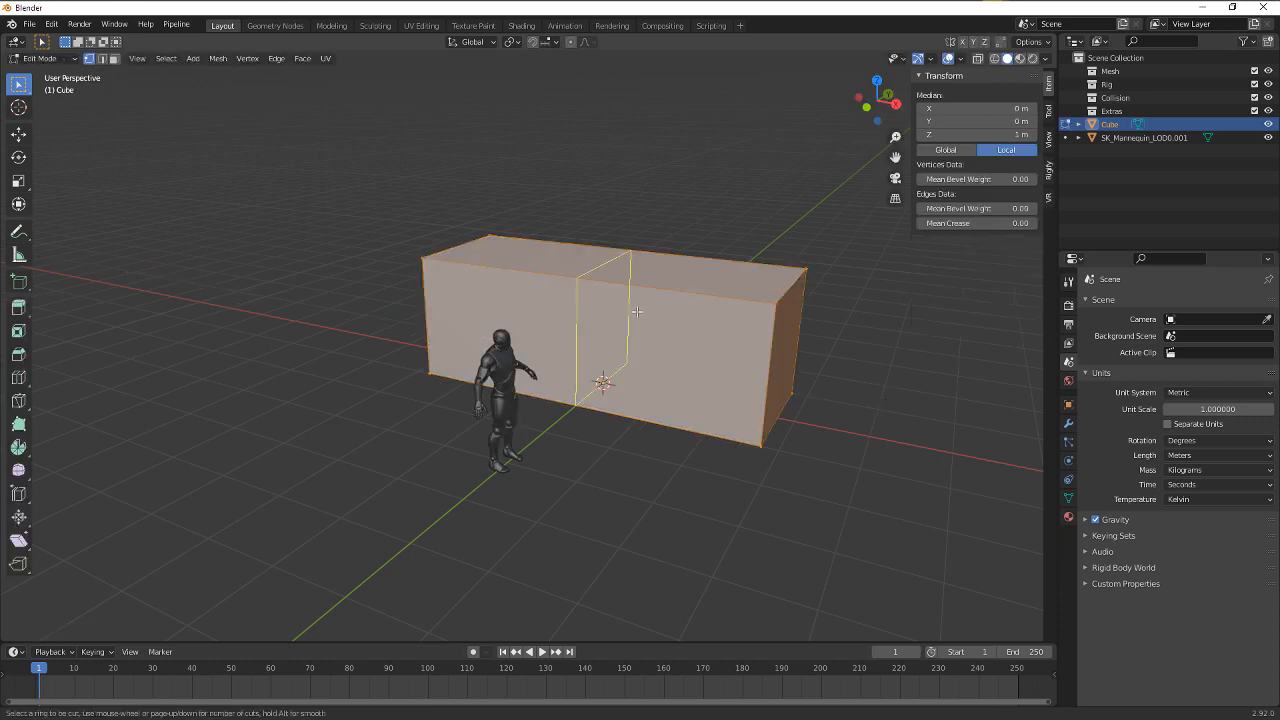
scroll(637, 311, up, 1)
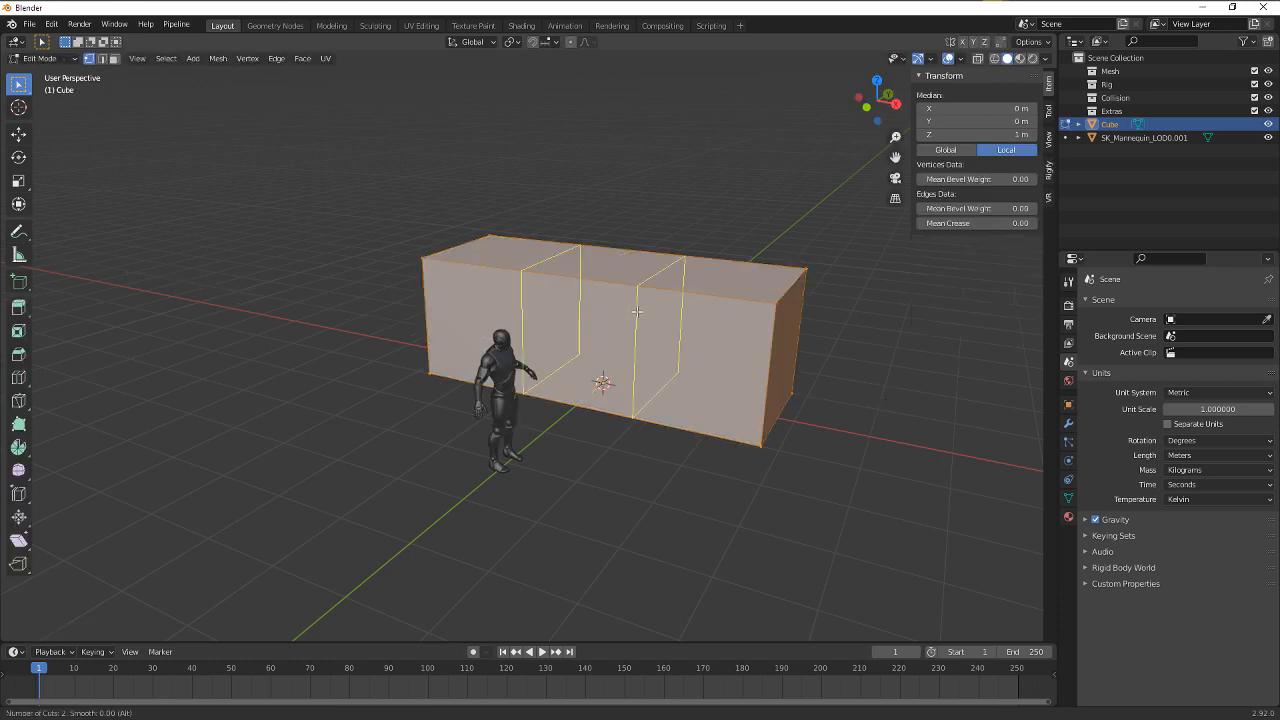
click(637, 311)
right_click(637, 311)
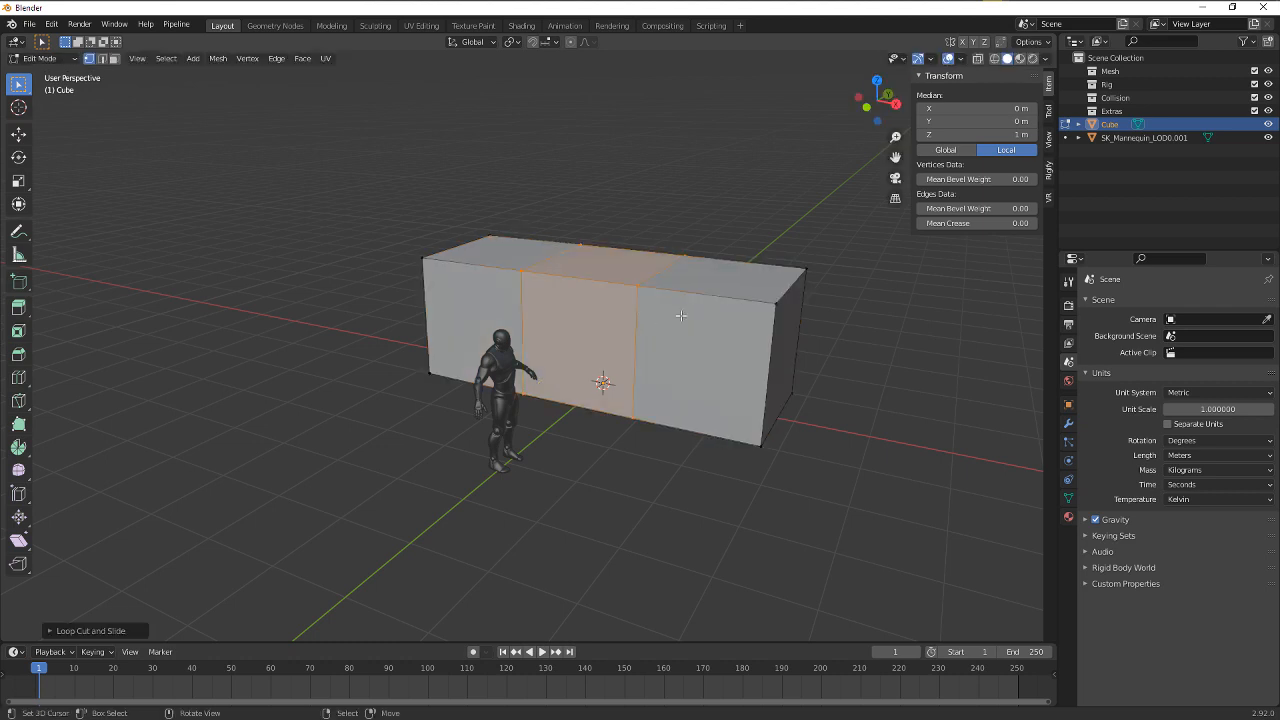
key(s)
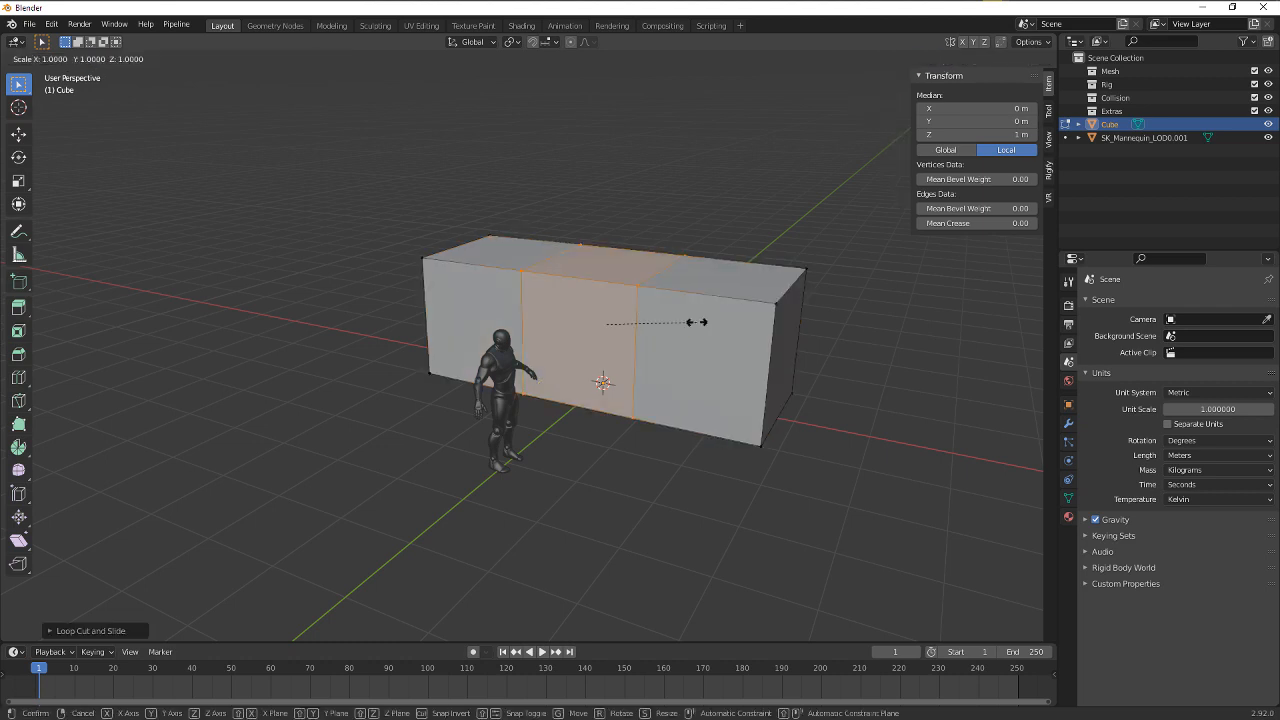
key(x)
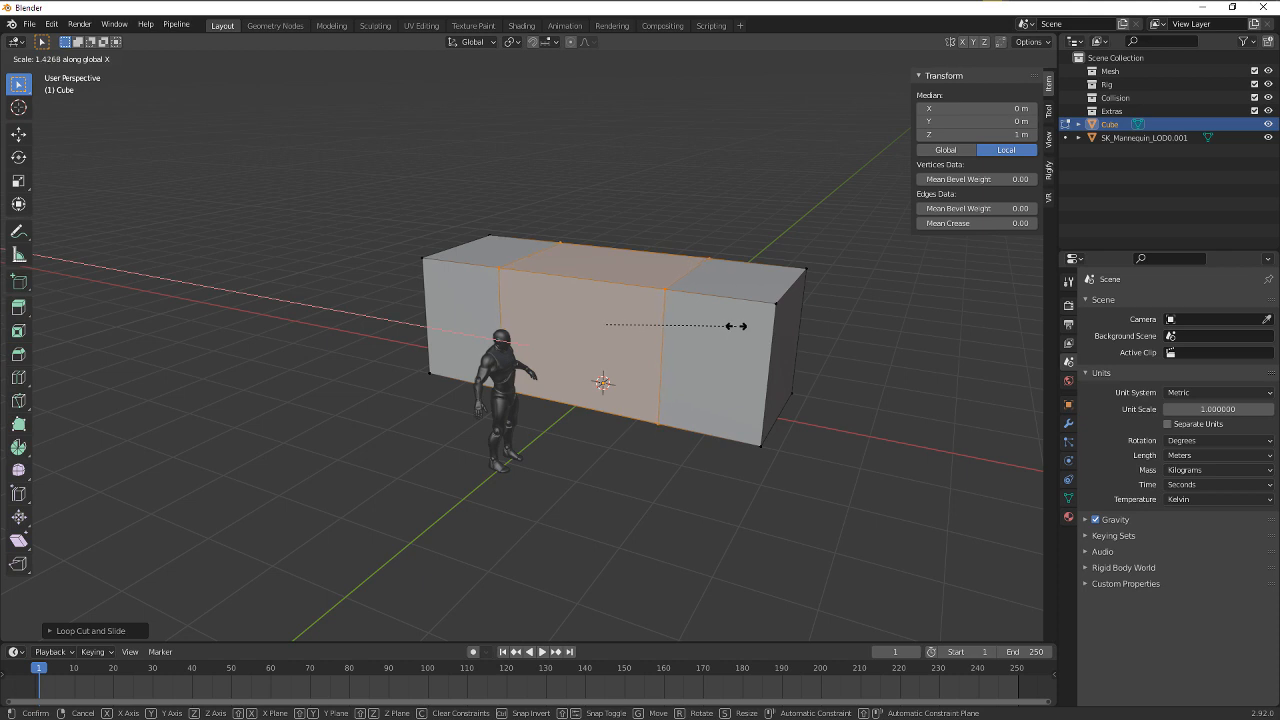
click(735, 327)
Extrude the middle top face of the box upward about 1.39 m to form the car's cabin
key(3)
click(655, 270)
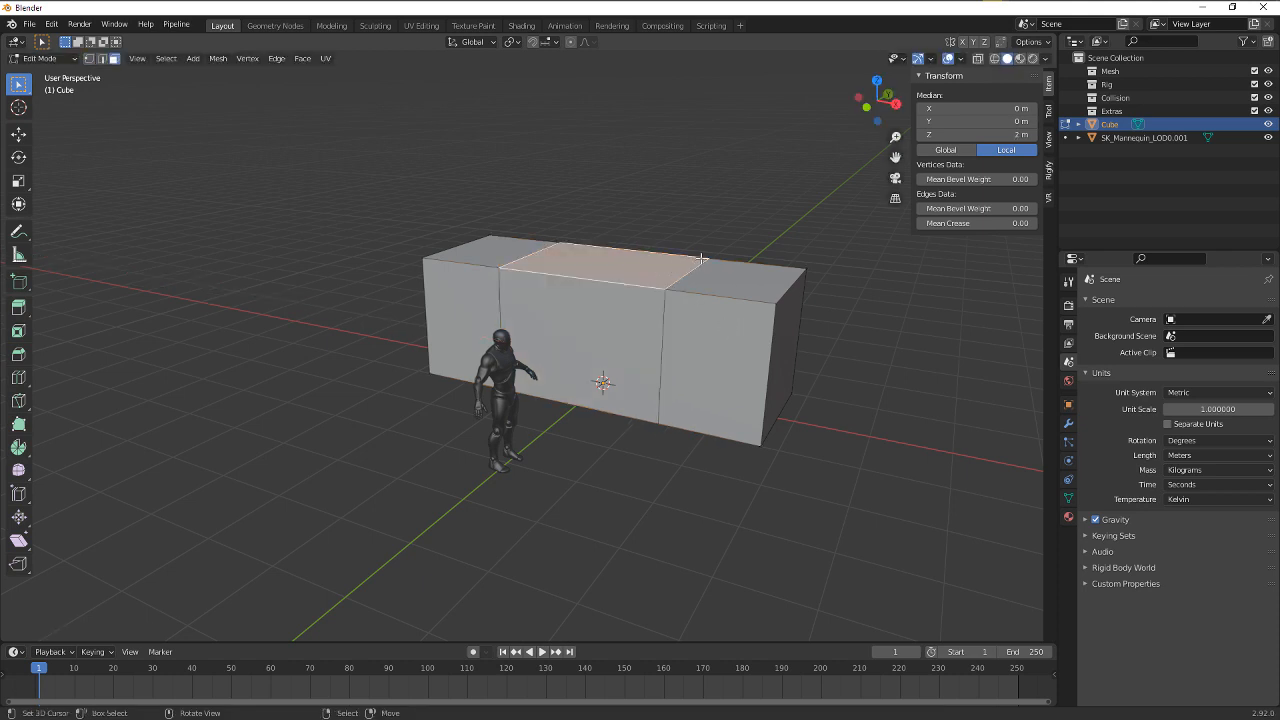
key(e)
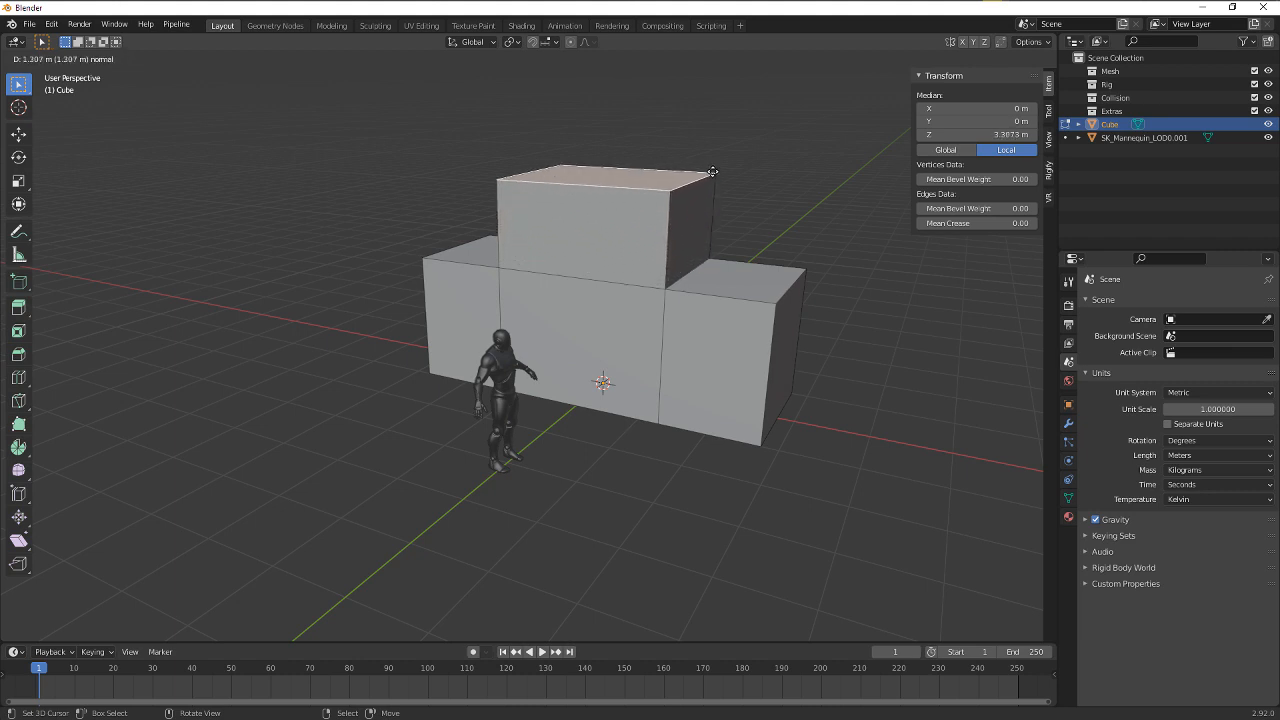
click(714, 167)
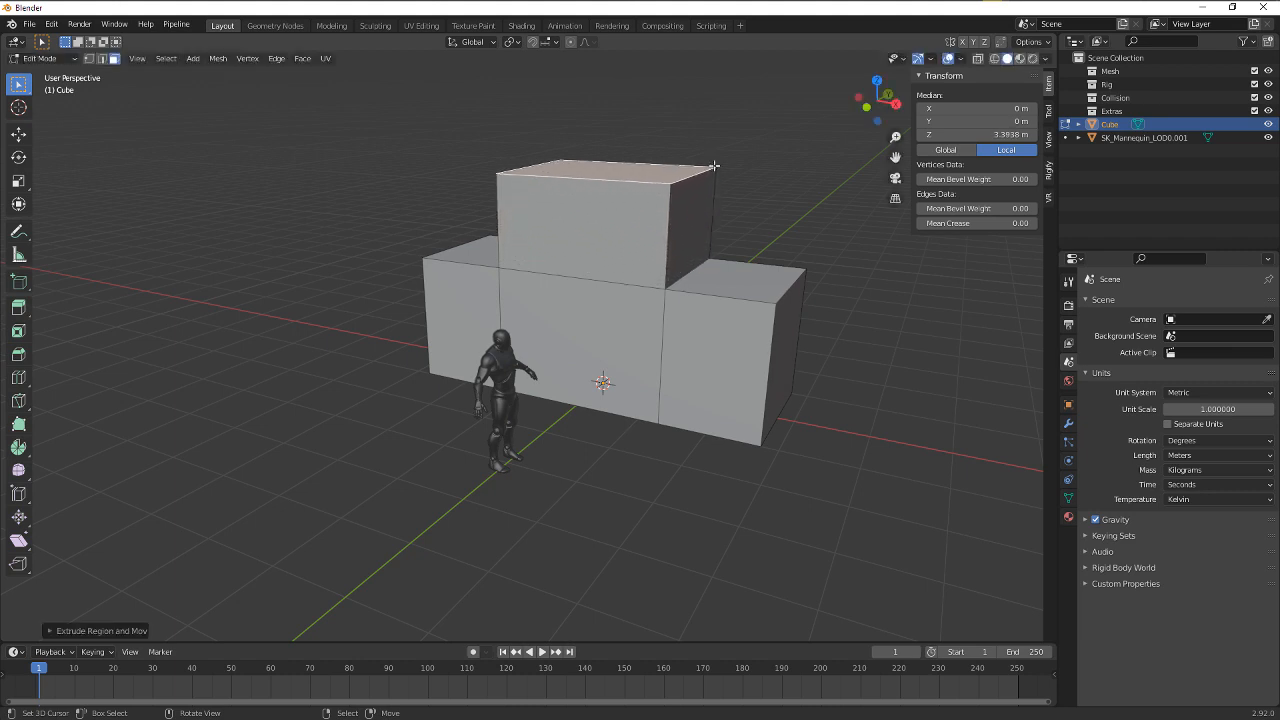
Taper the cabin by scaling its top face along X to about 0.69
middle_drag(734, 195, 746, 215)
key(s)
key(x)
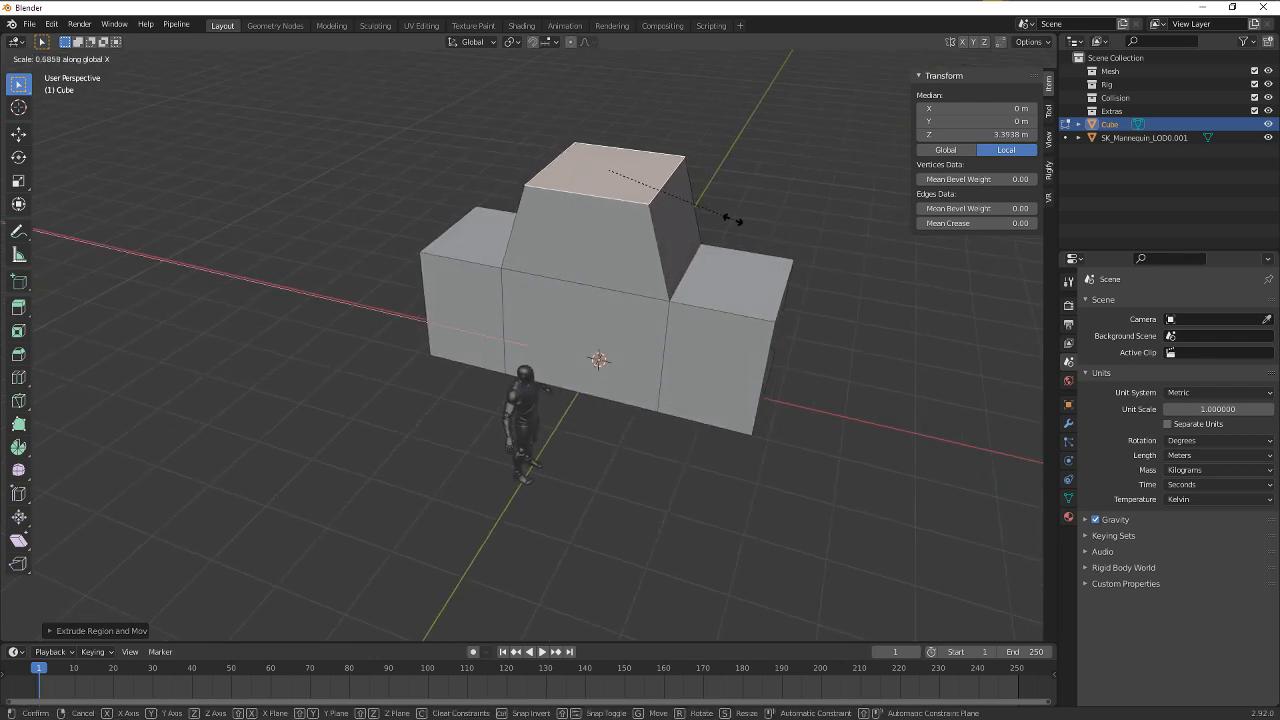
click(732, 218)
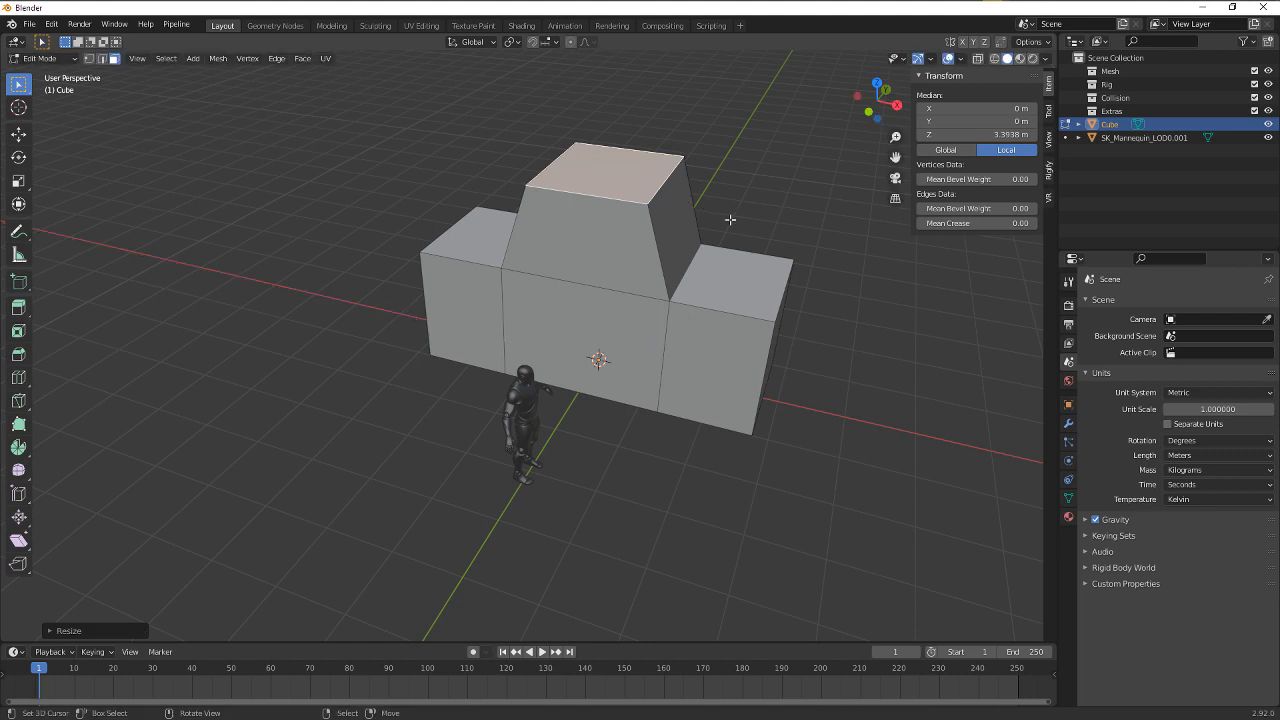
Return to Object Mode and flatten the car body along Z to a scale of about 0.48
key(Tab)
key(s)
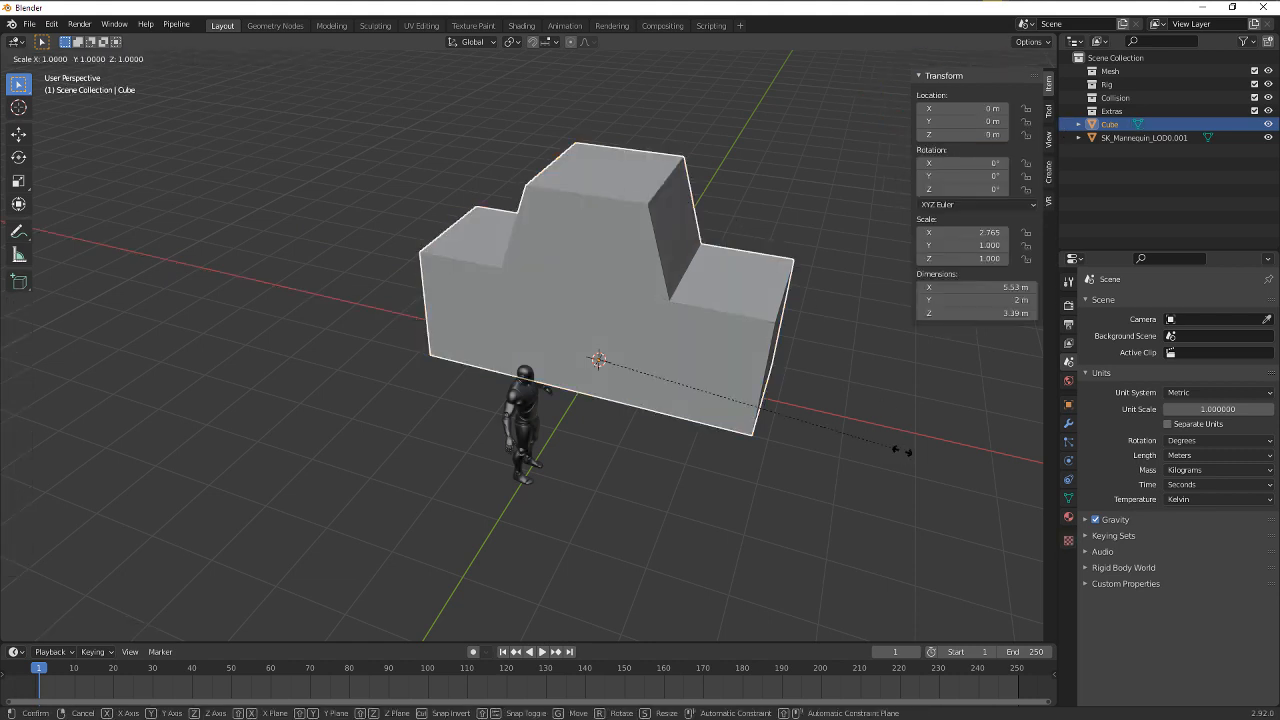
key(z)
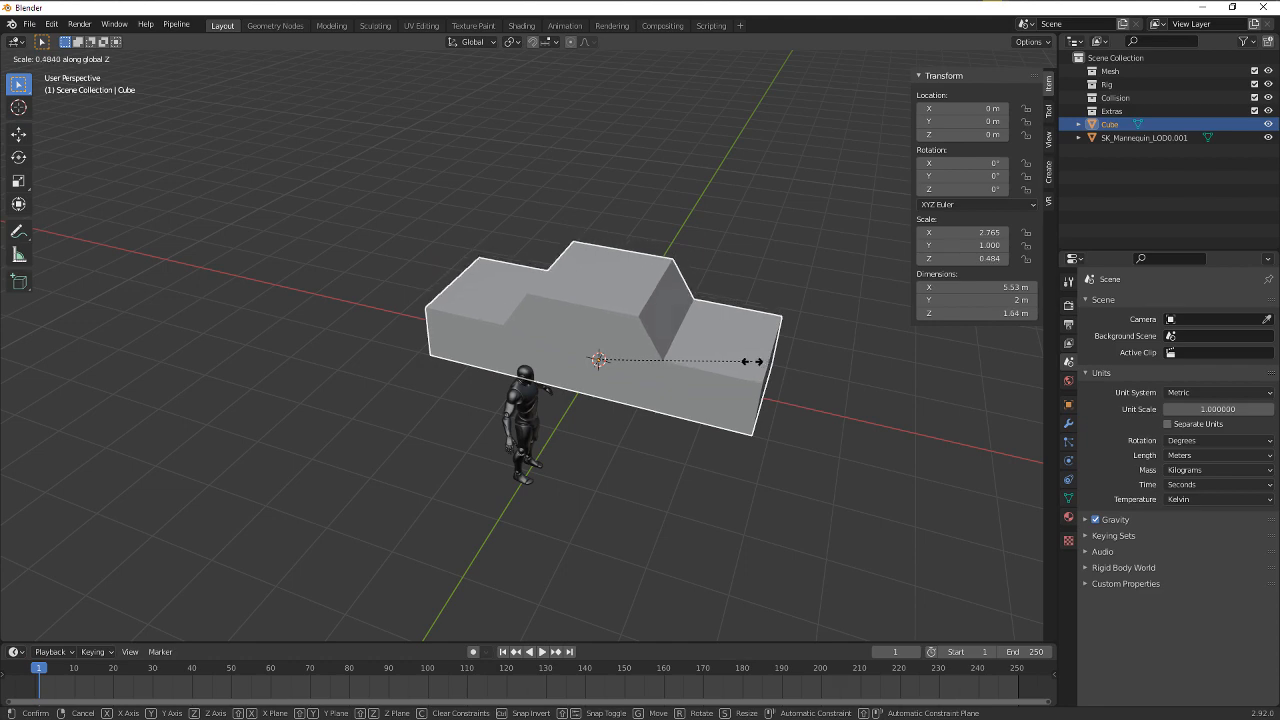
click(750, 360)
Add a mesh cylinder at the origin and rotate it 90° about the X axis to form a wheel pair
middle_drag(750, 360, 824, 342)
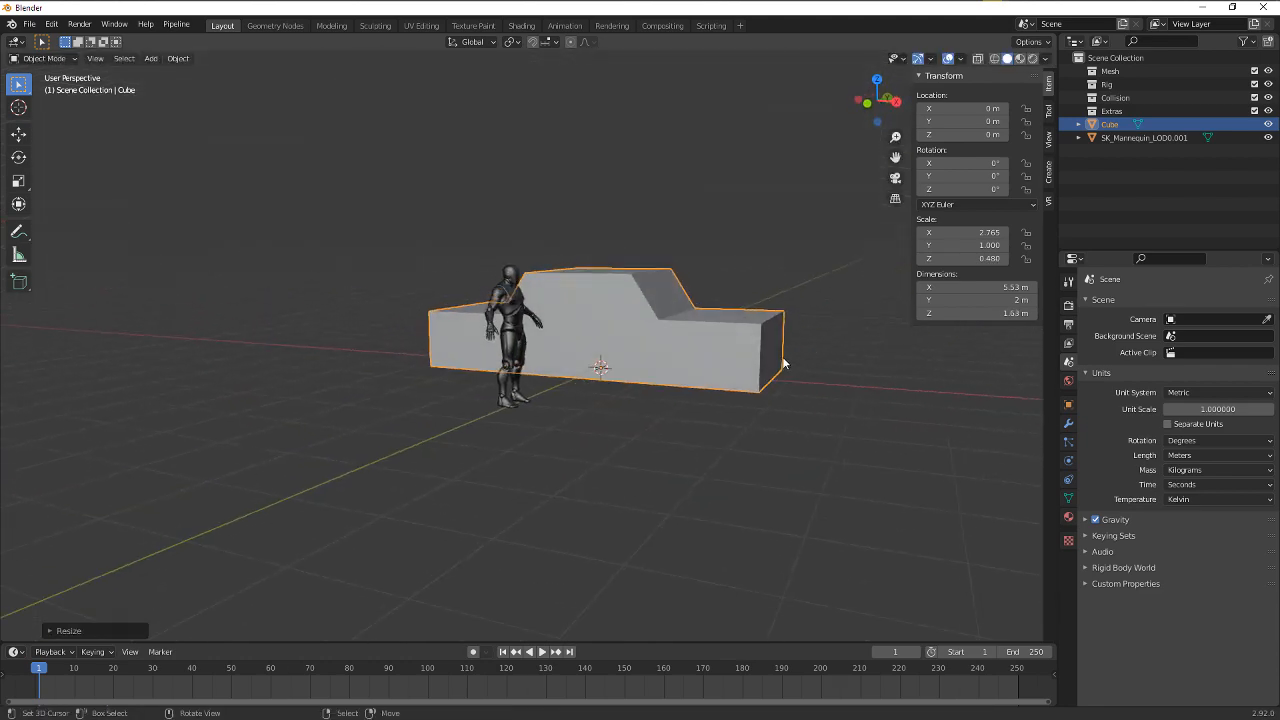
key(shift+a)
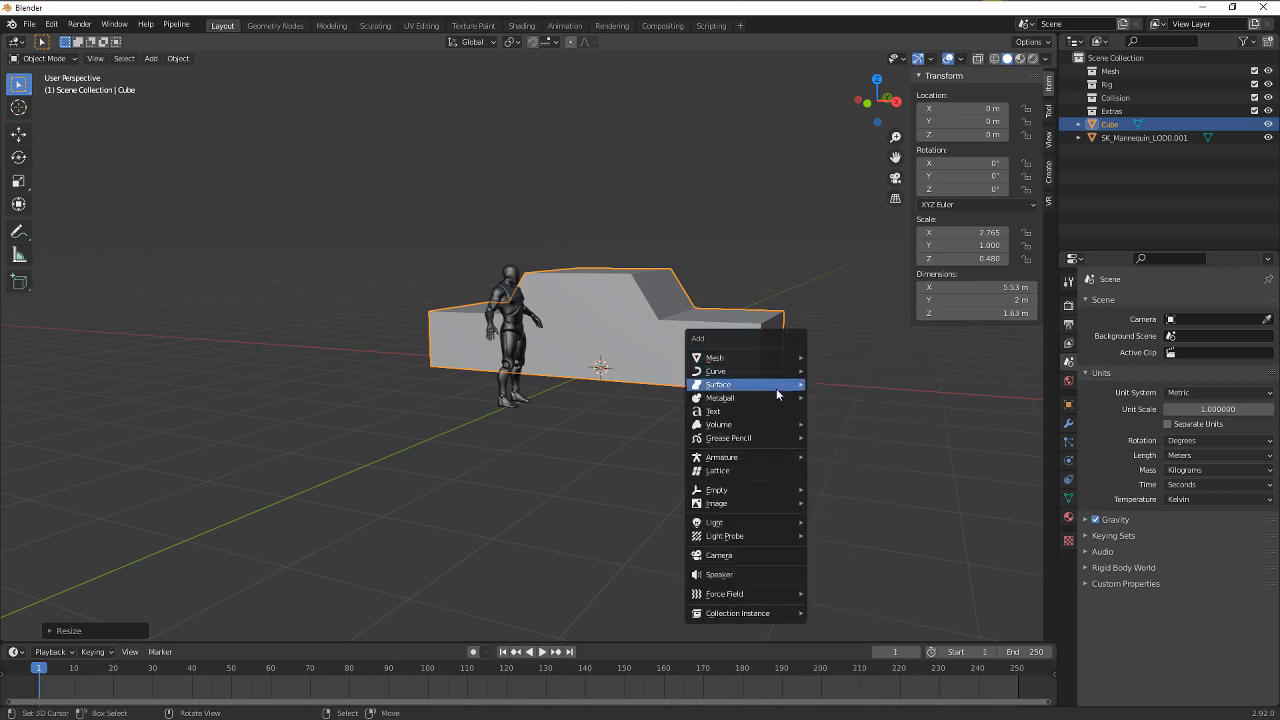
mouse_move(778, 379)
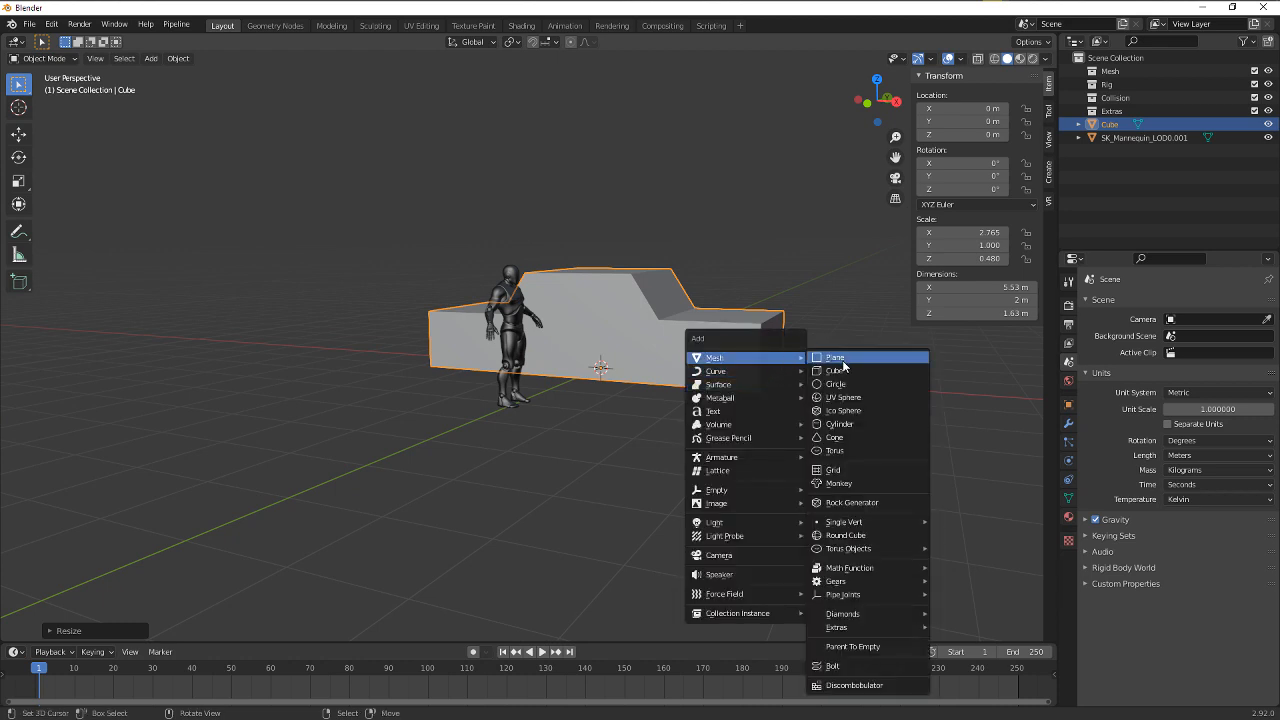
click(845, 424)
middle_drag(850, 396, 774, 407)
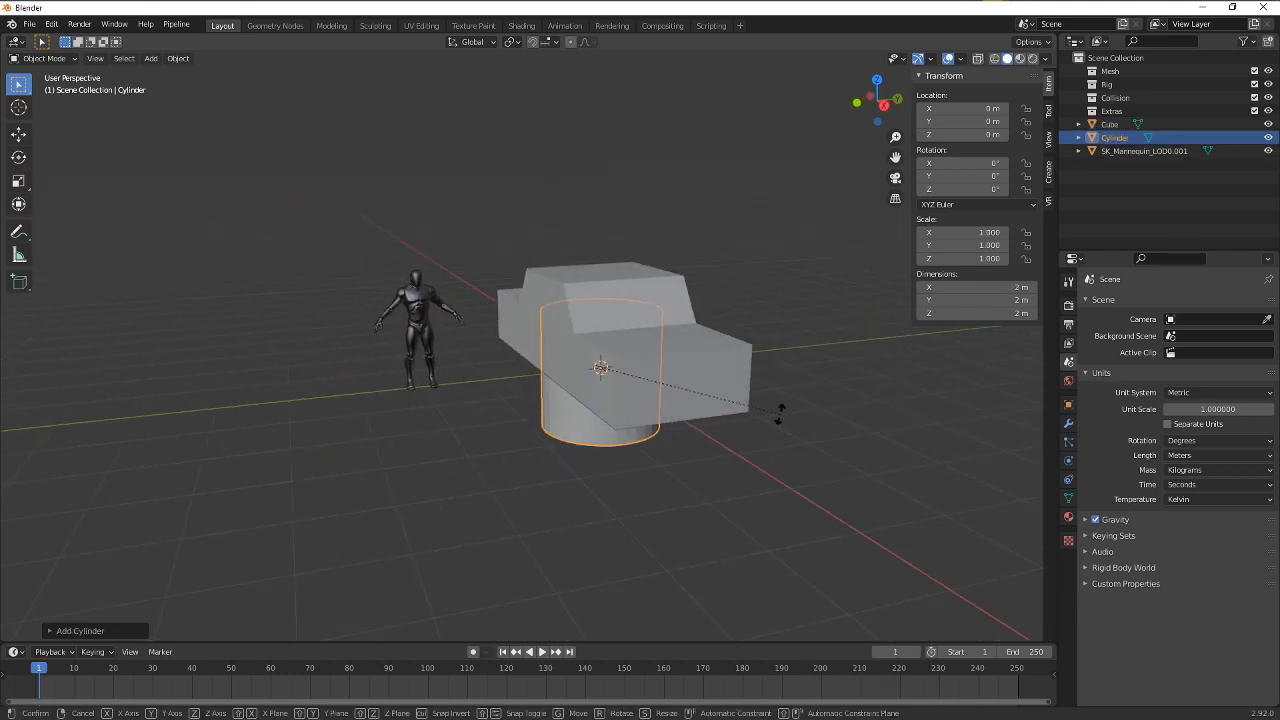
text(rx90)
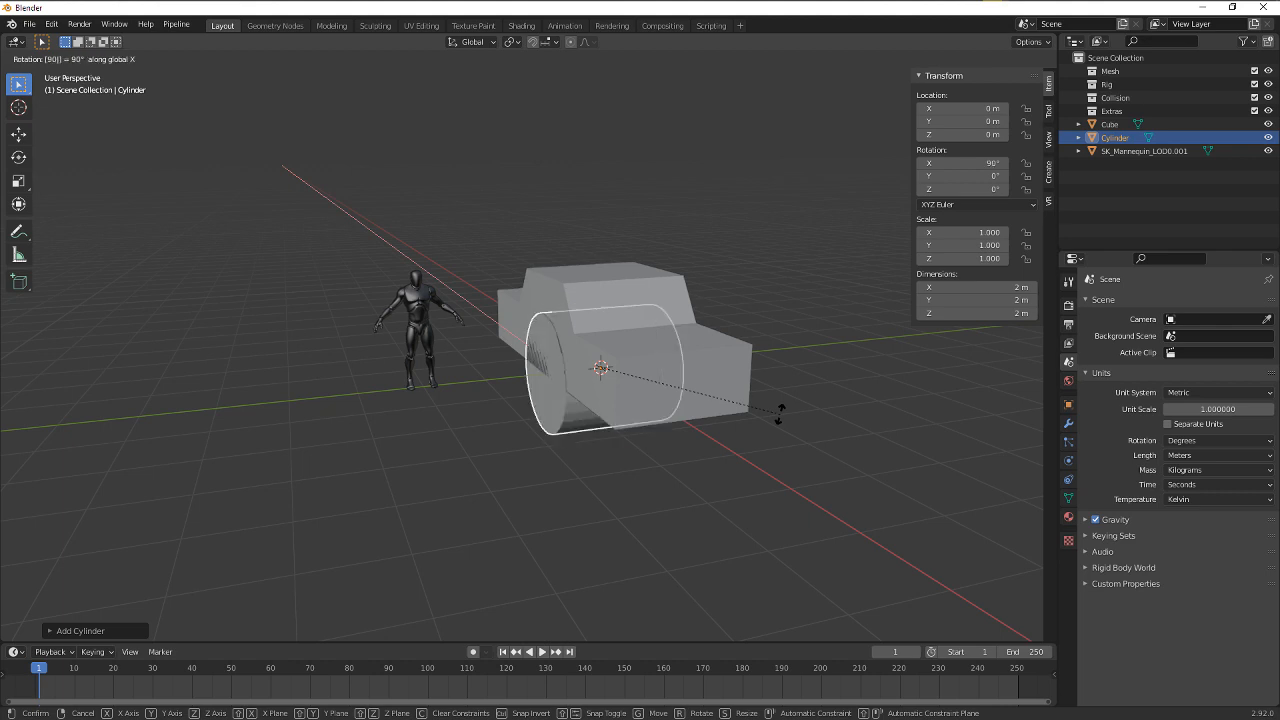
key(Return)
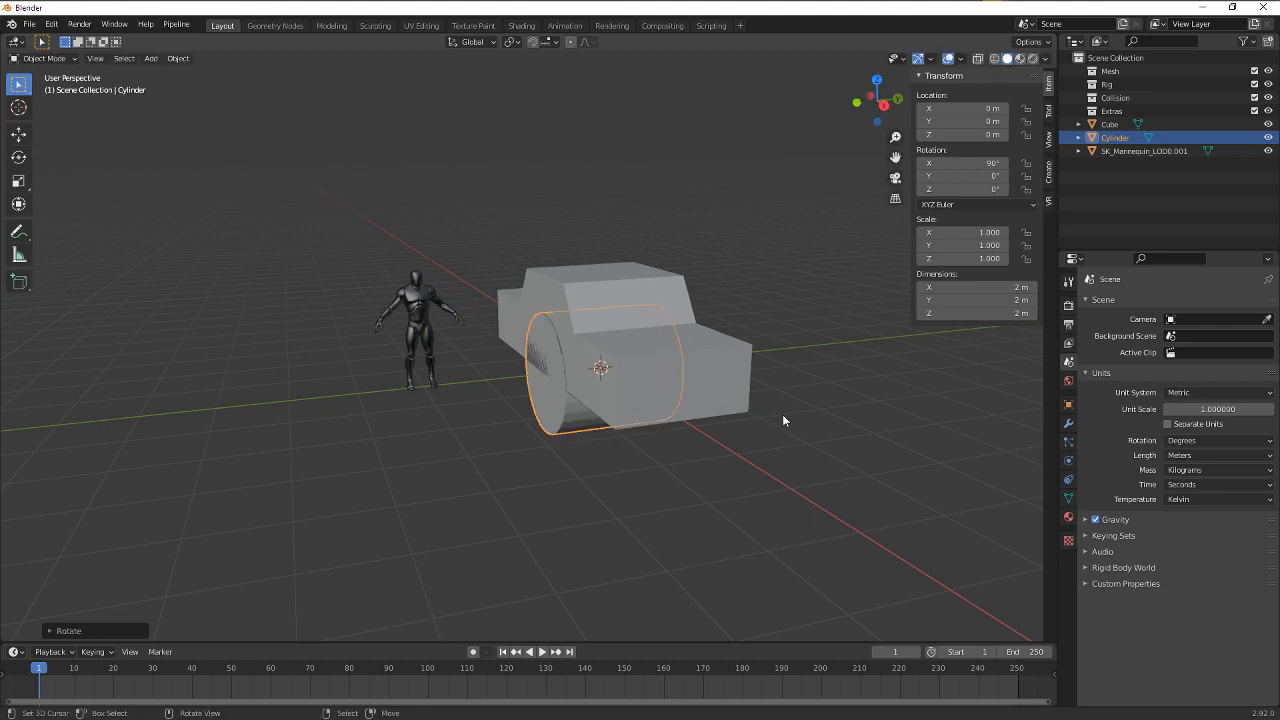
Scale the cylinder to about 0.55 on all axes except global Y, and stretch it along global Y to about 1.15
middle_drag(782, 420, 816, 421)
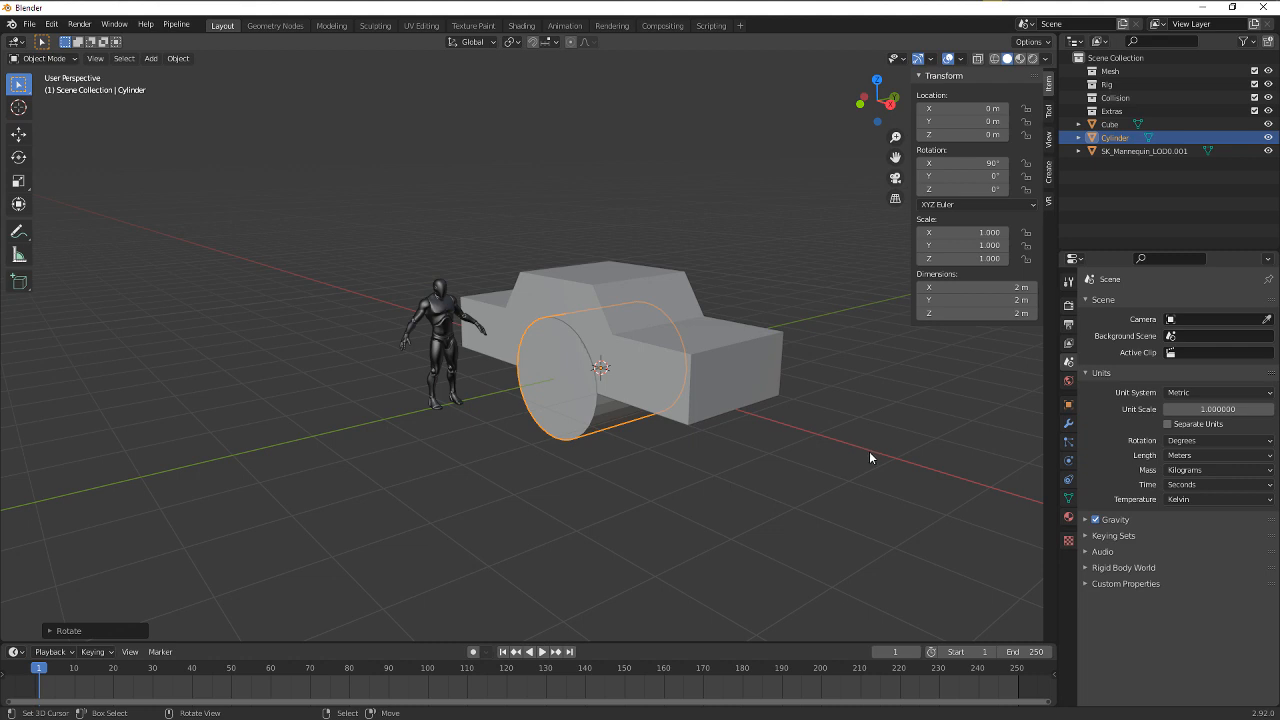
key(s)
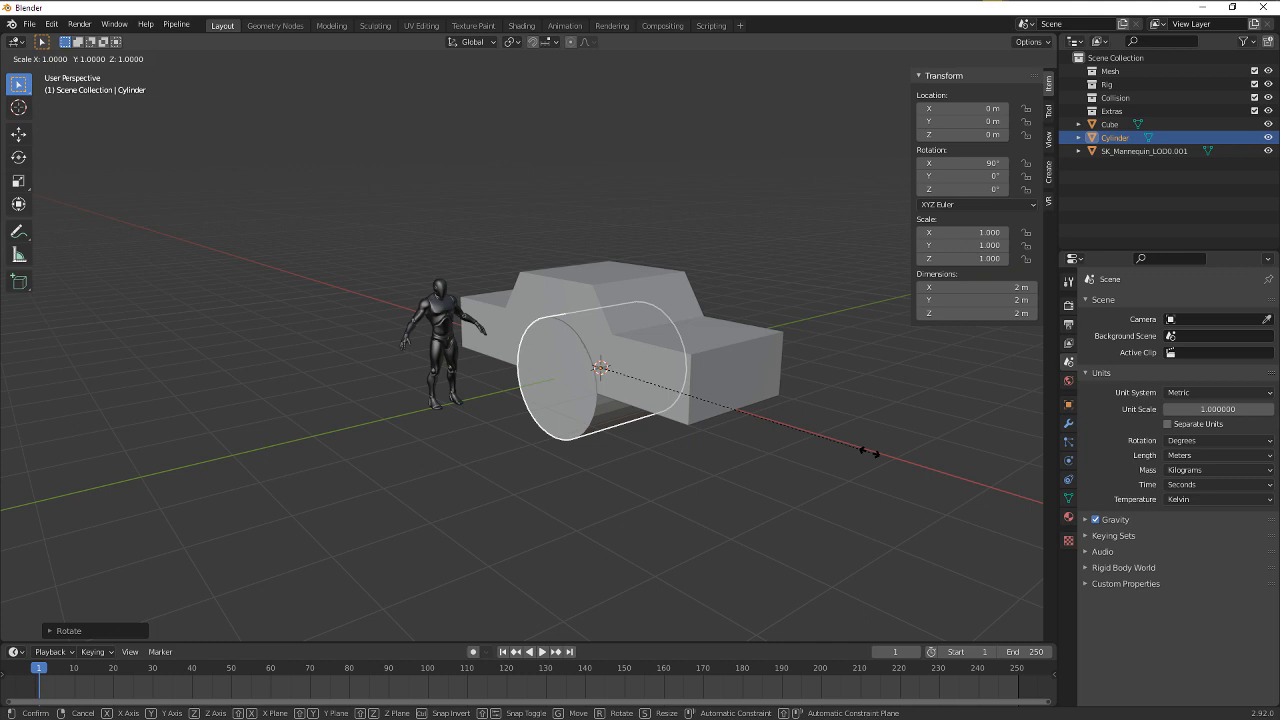
key(shift+y)
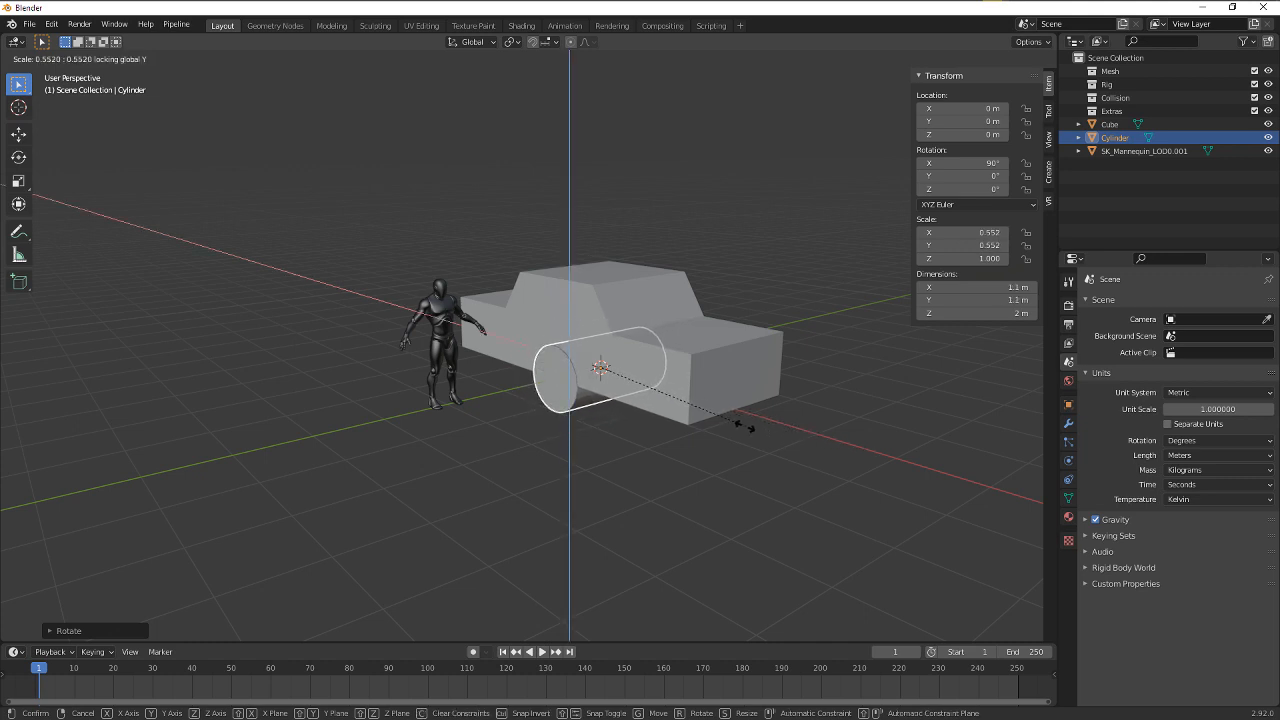
click(745, 427)
key(s)
key(y)
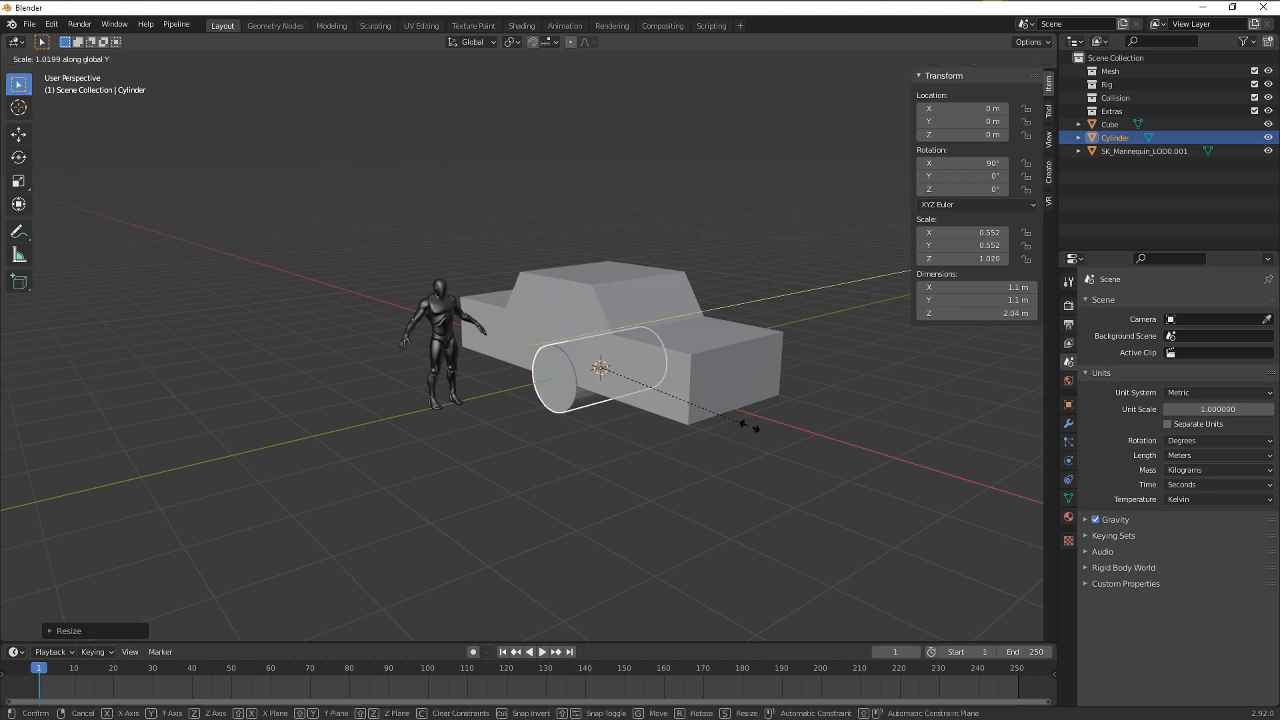
click(768, 428)
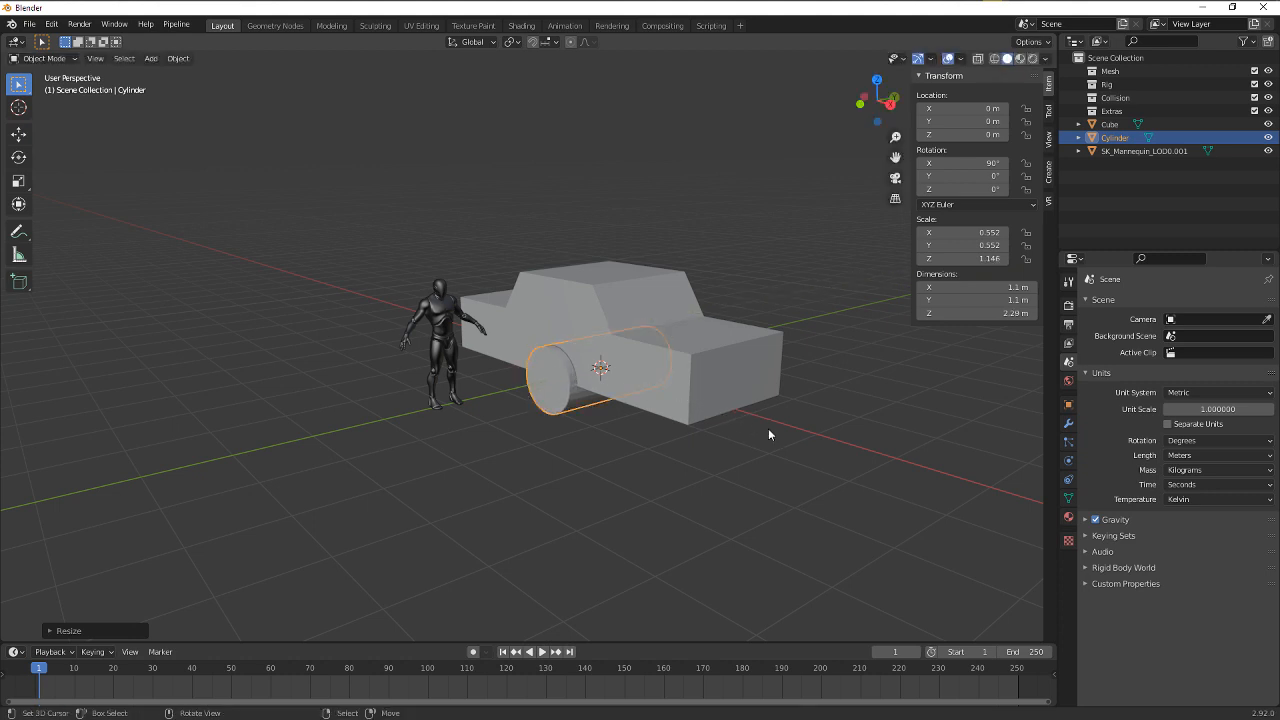
Move the wheel cylinder along X to about 1.7 m, under one end of the car body
middle_drag(768, 428, 818, 430)
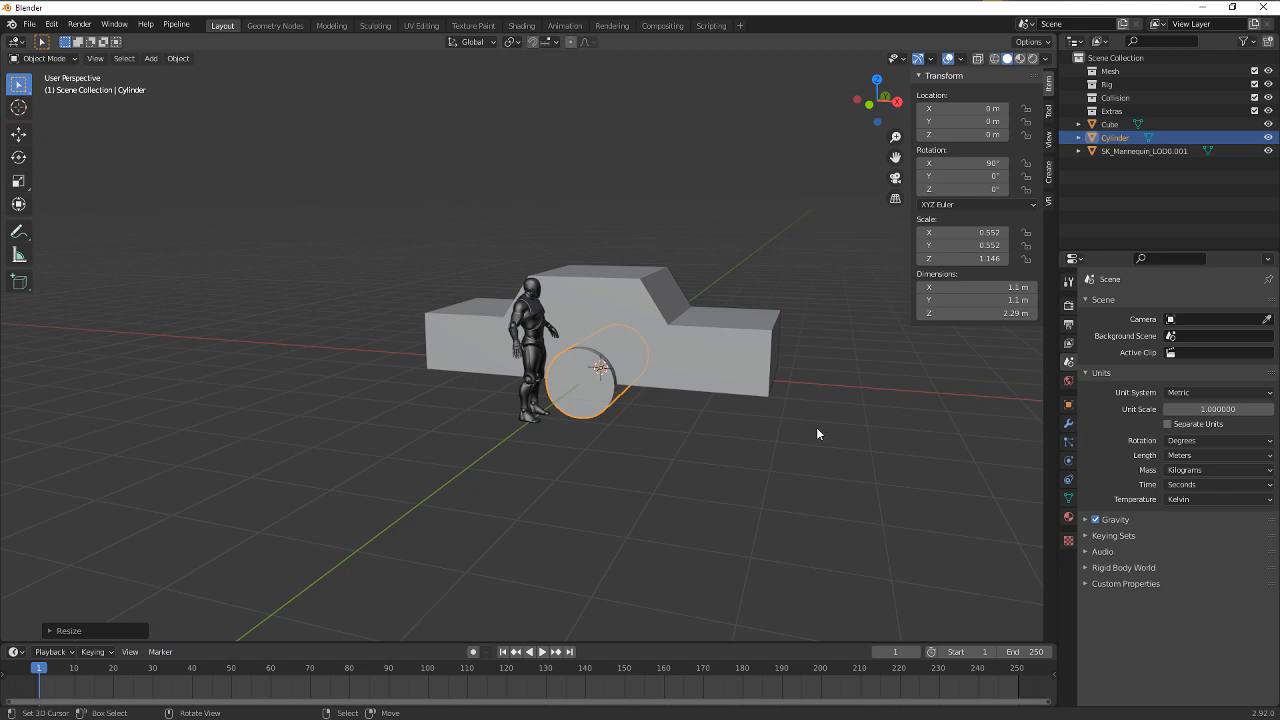
key(g)
key(x)
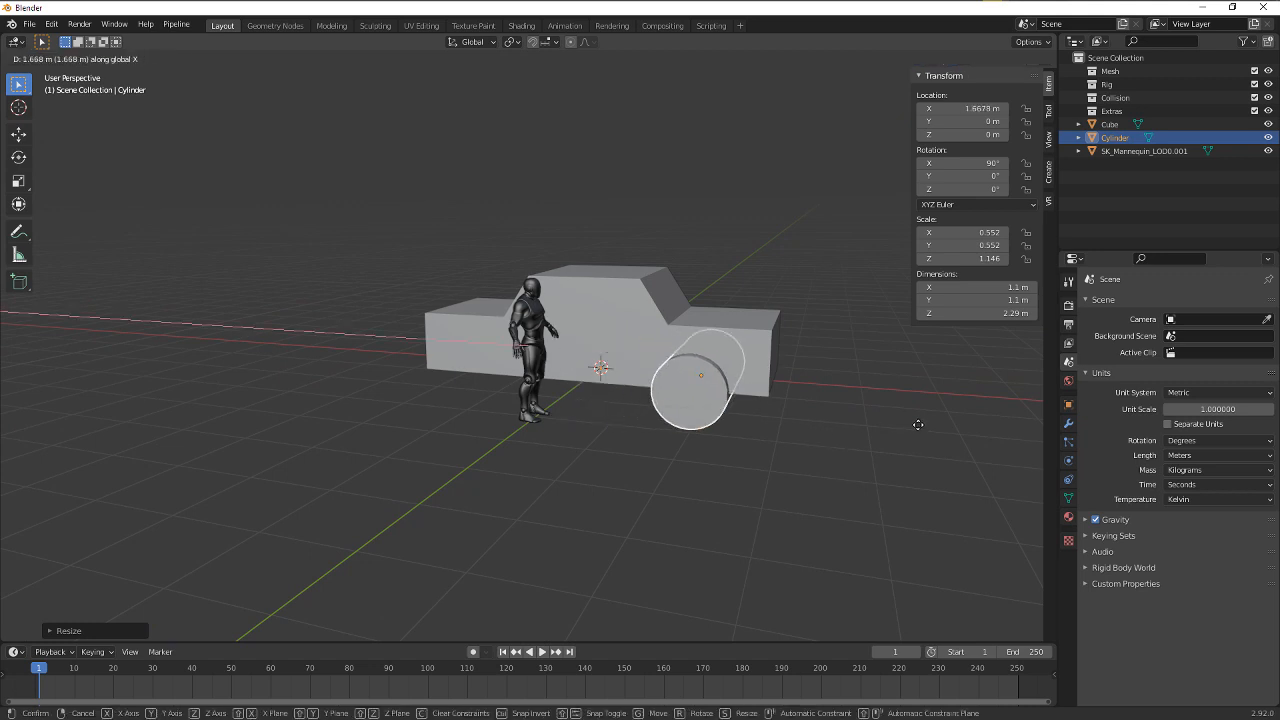
click(921, 430)
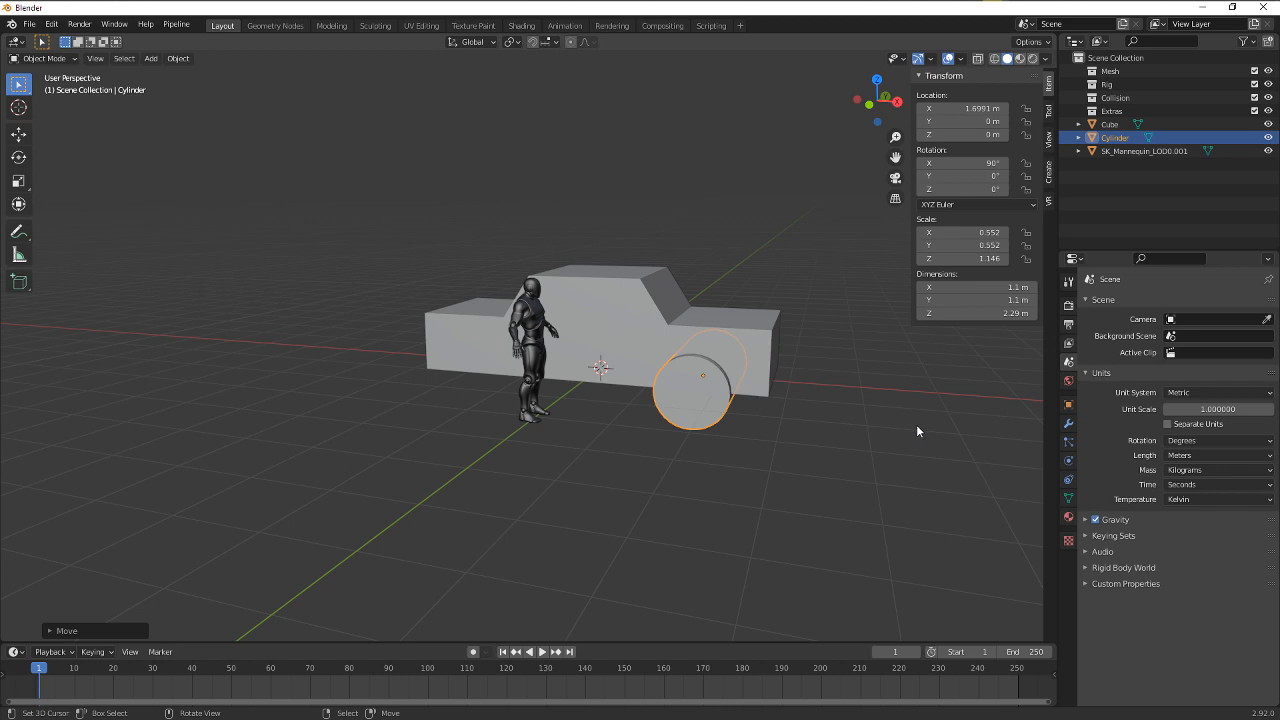
Duplicate the wheel cylinder and move the copy about 3.4 m along negative X to the car's other end
key(shift)
key(shift+d)
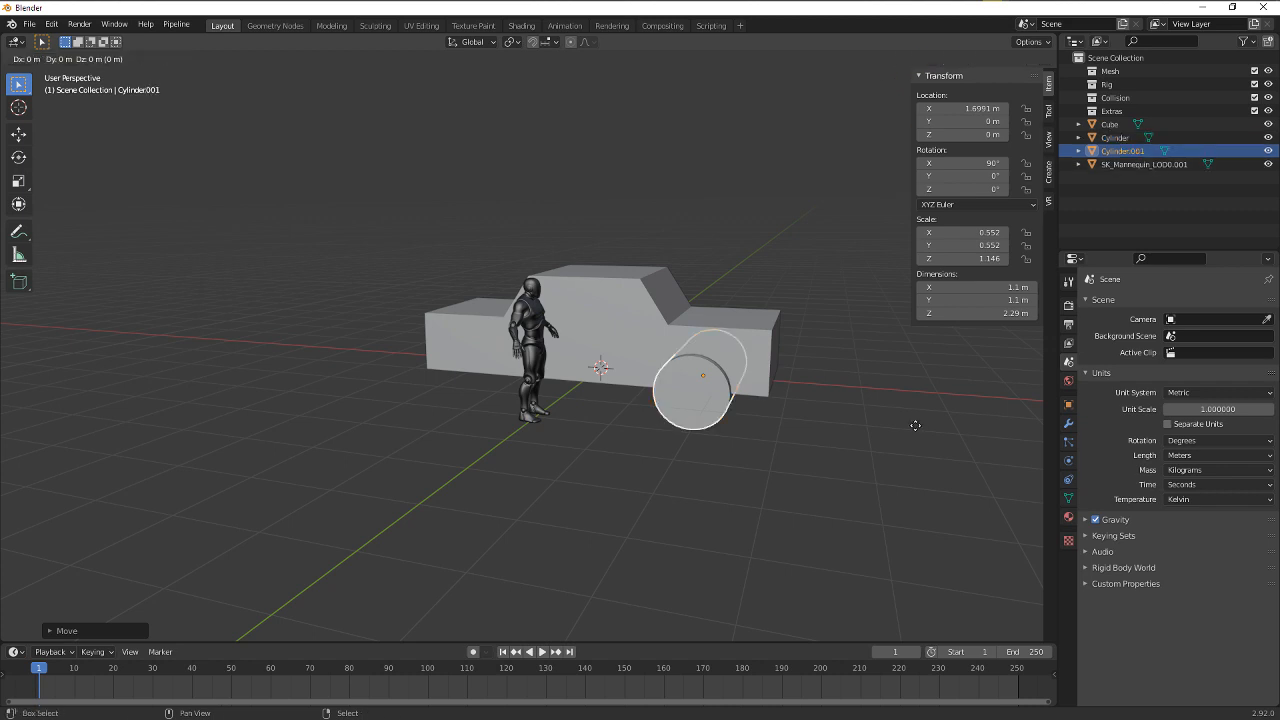
key(x)
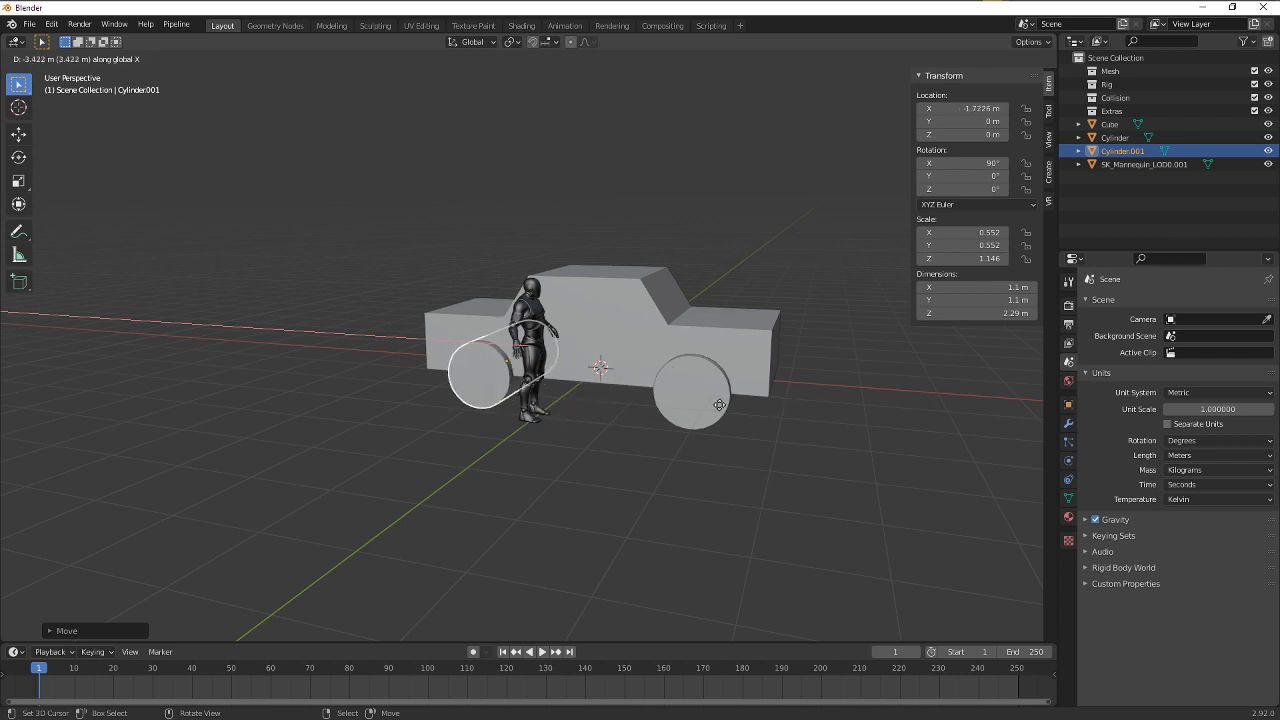
click(725, 405)
Select both wheel cylinders and raise them about 0.3 m along Z
middle_drag(728, 405, 863, 404)
shift+click(684, 387)
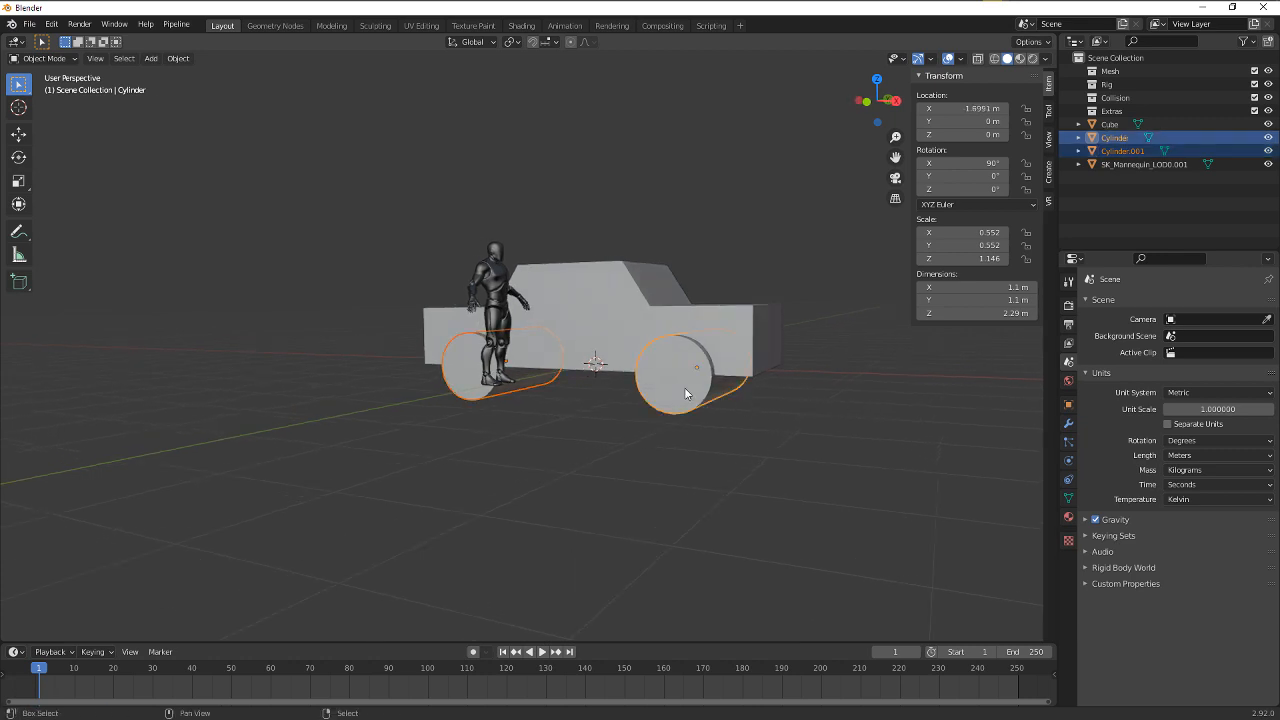
key(g)
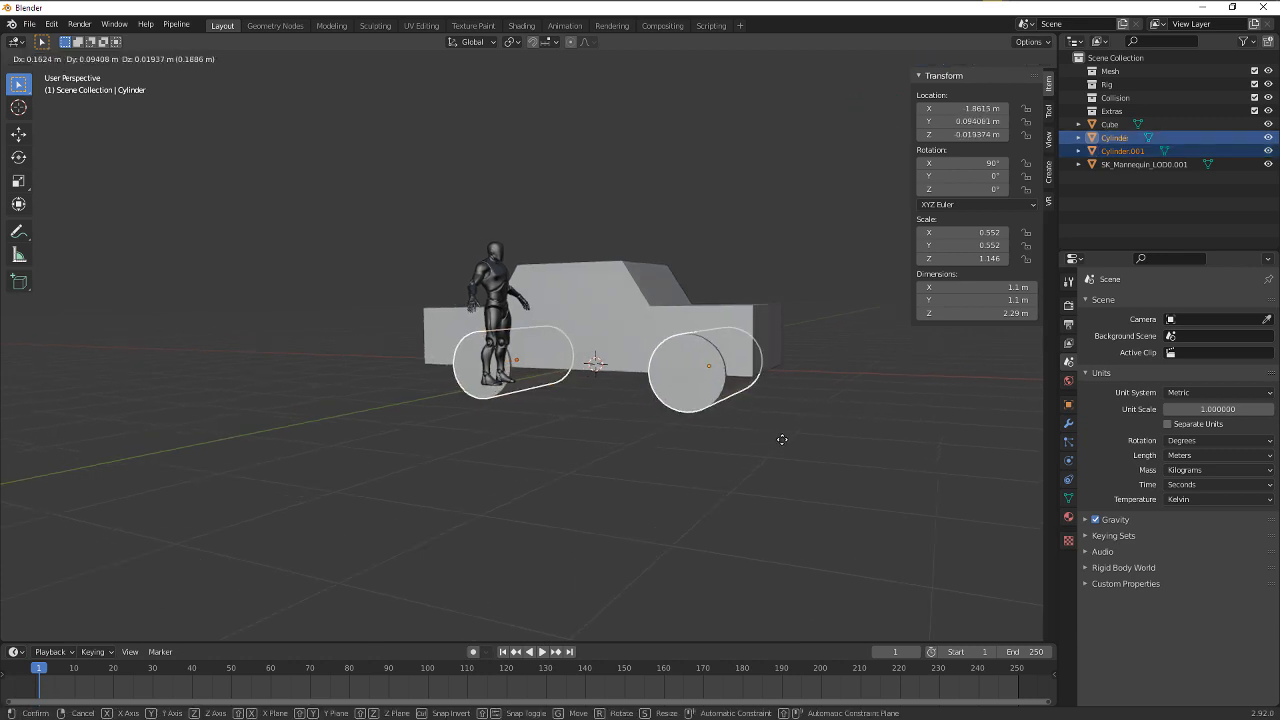
key(z)
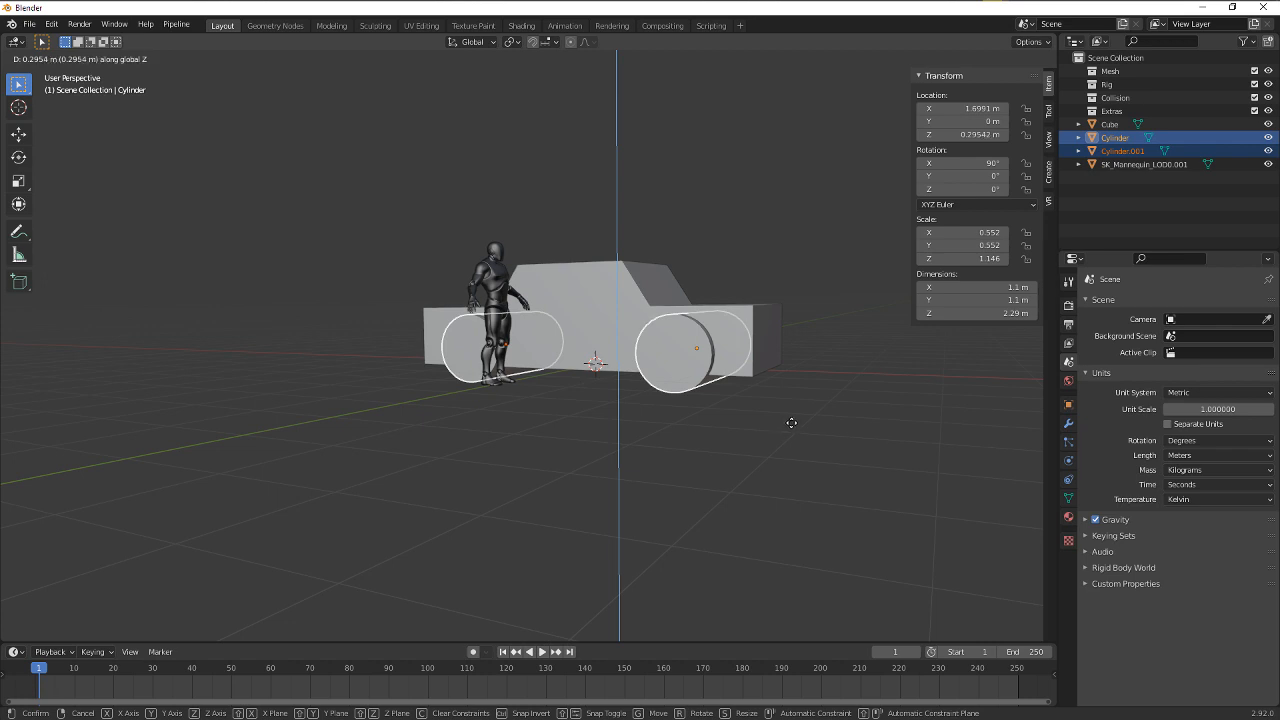
click(791, 422)
Add the car body to the wheel selection and join all three into one object
middle_drag(791, 422, 762, 470)
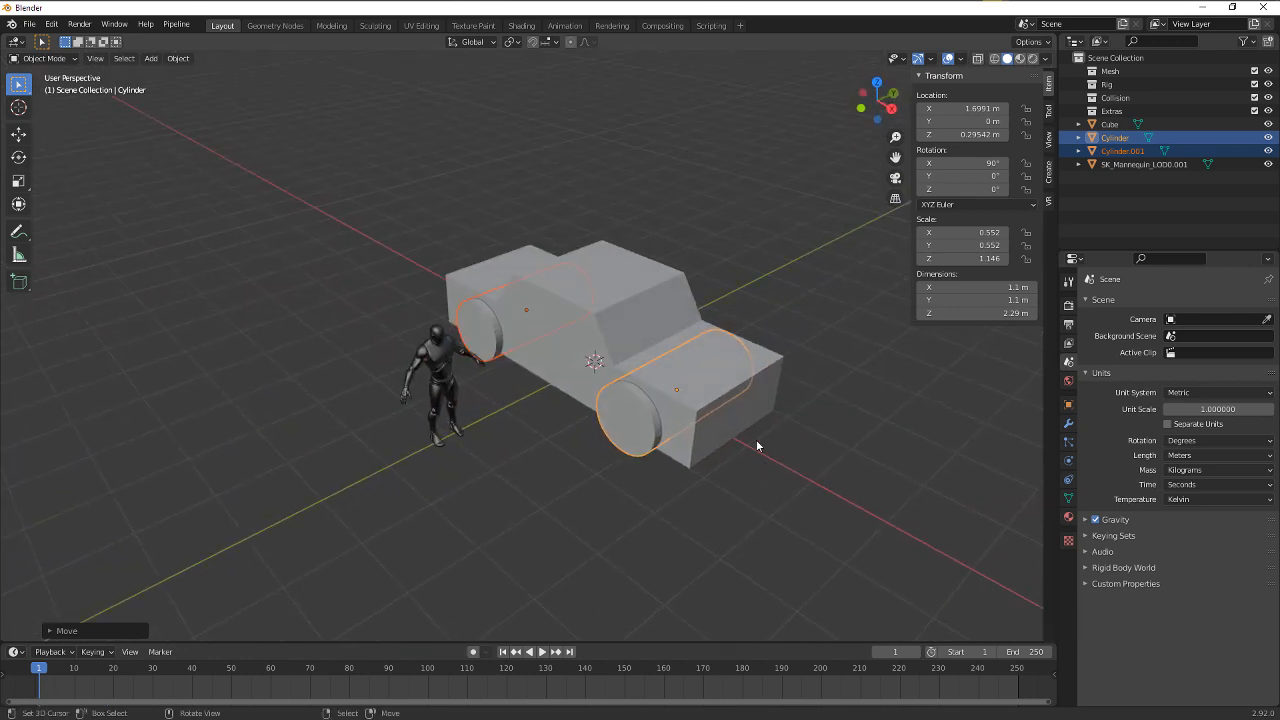
shift+click(626, 327)
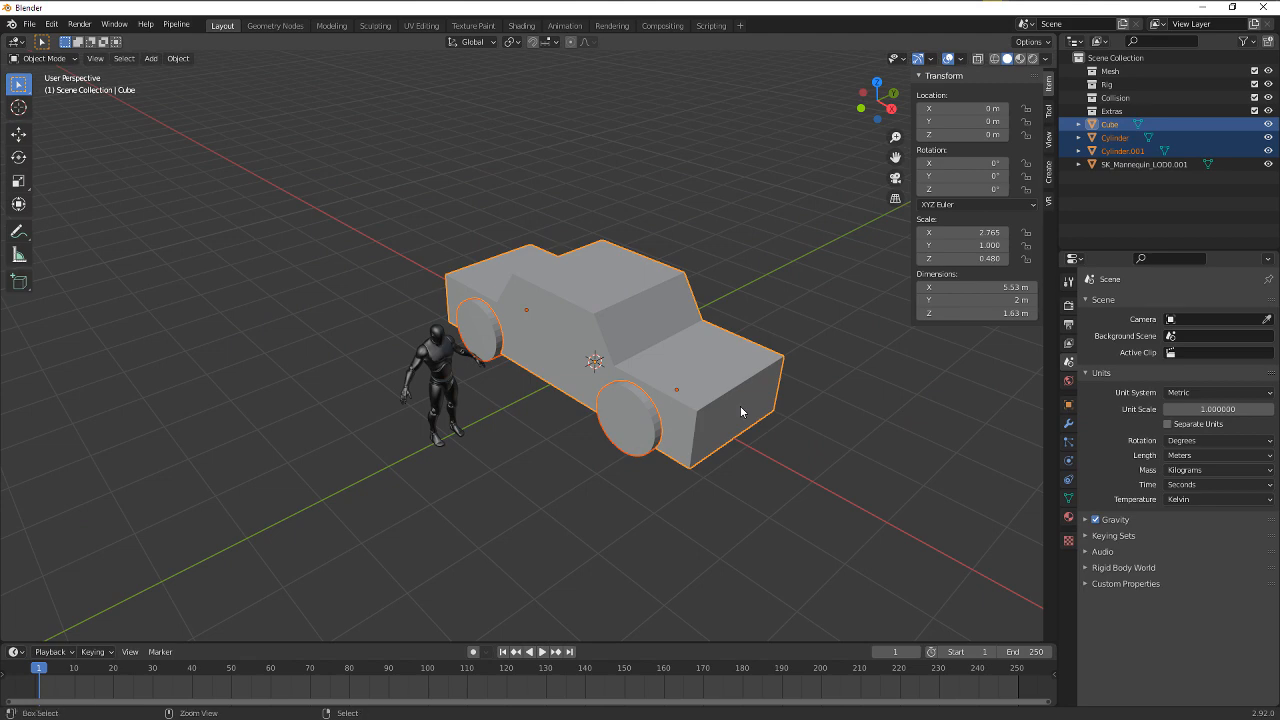
key(ctrl+j)
middle_drag(724, 416, 815, 371)
middle_drag(737, 394, 725, 394)
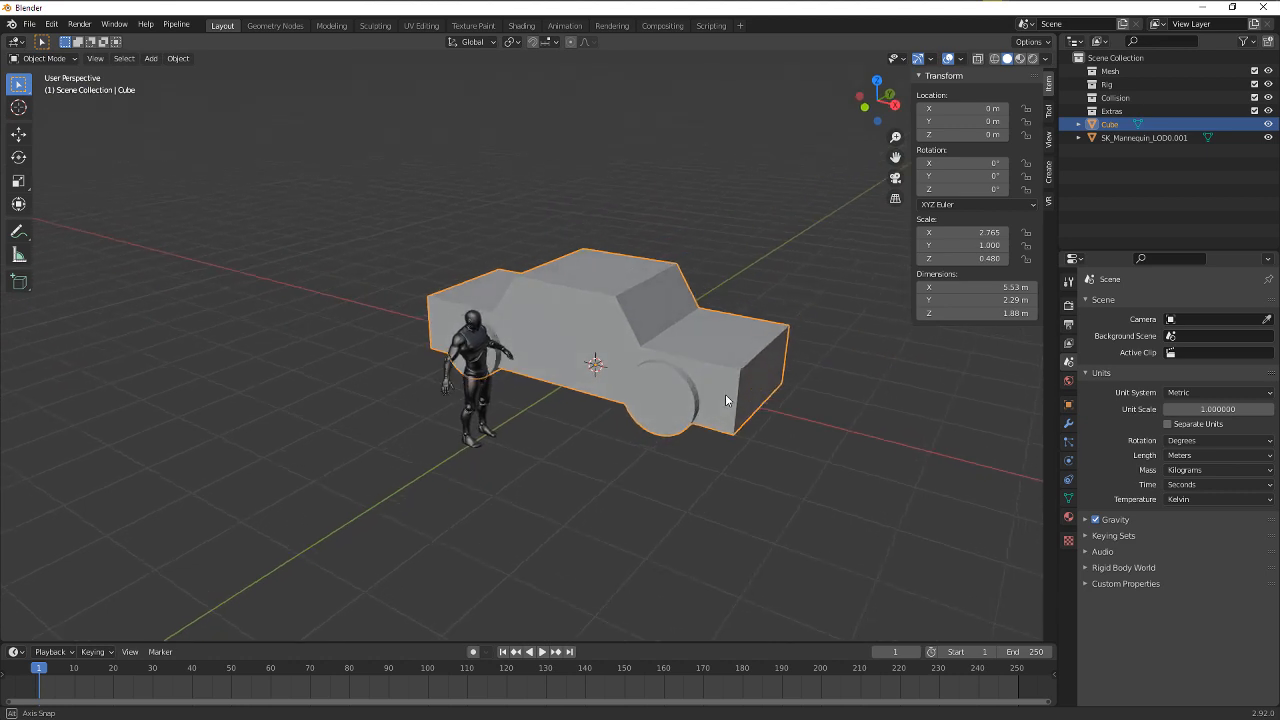
Start a Wavefront OBJ export and name the file carobj.obj
click(40, 26)
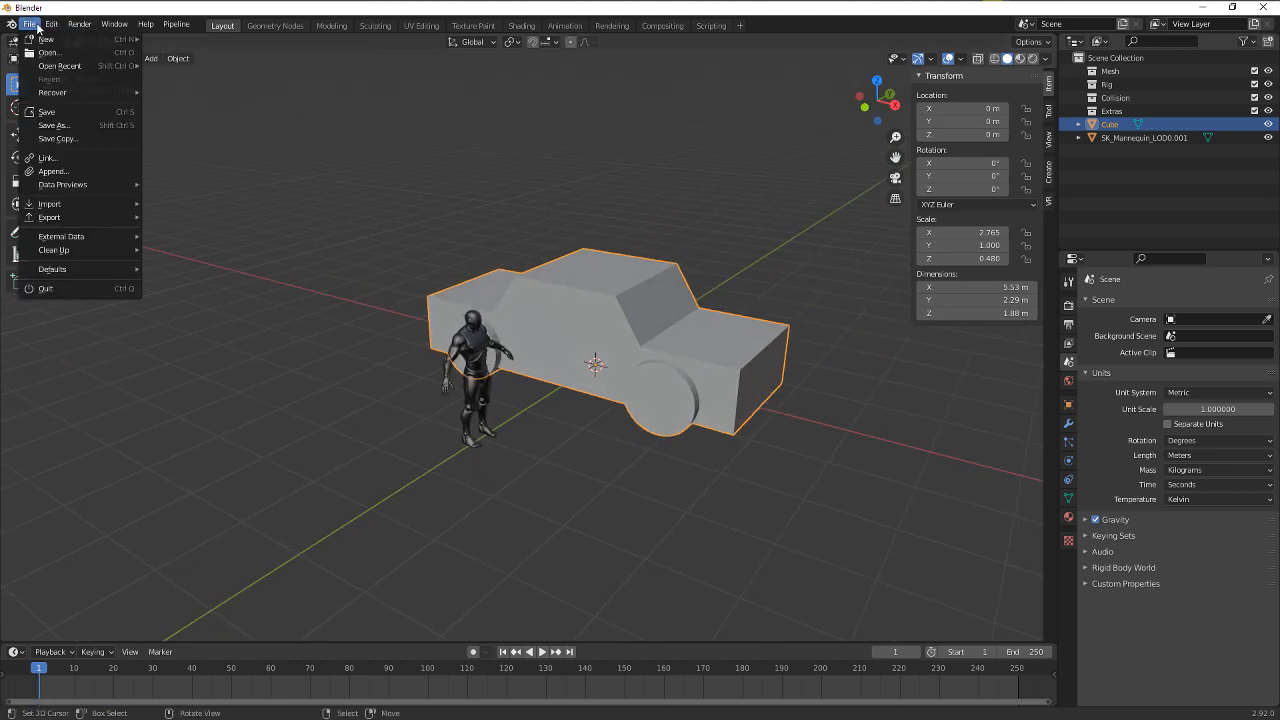
mouse_move(75, 217)
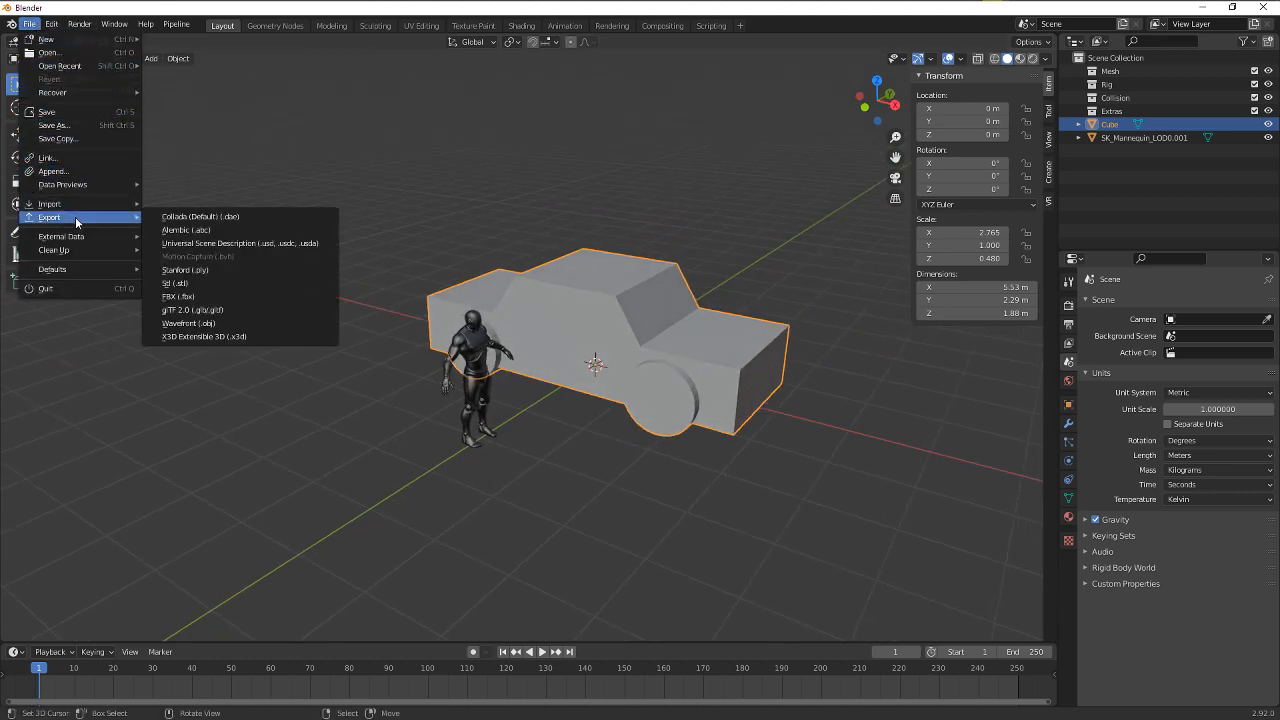
click(220, 325)
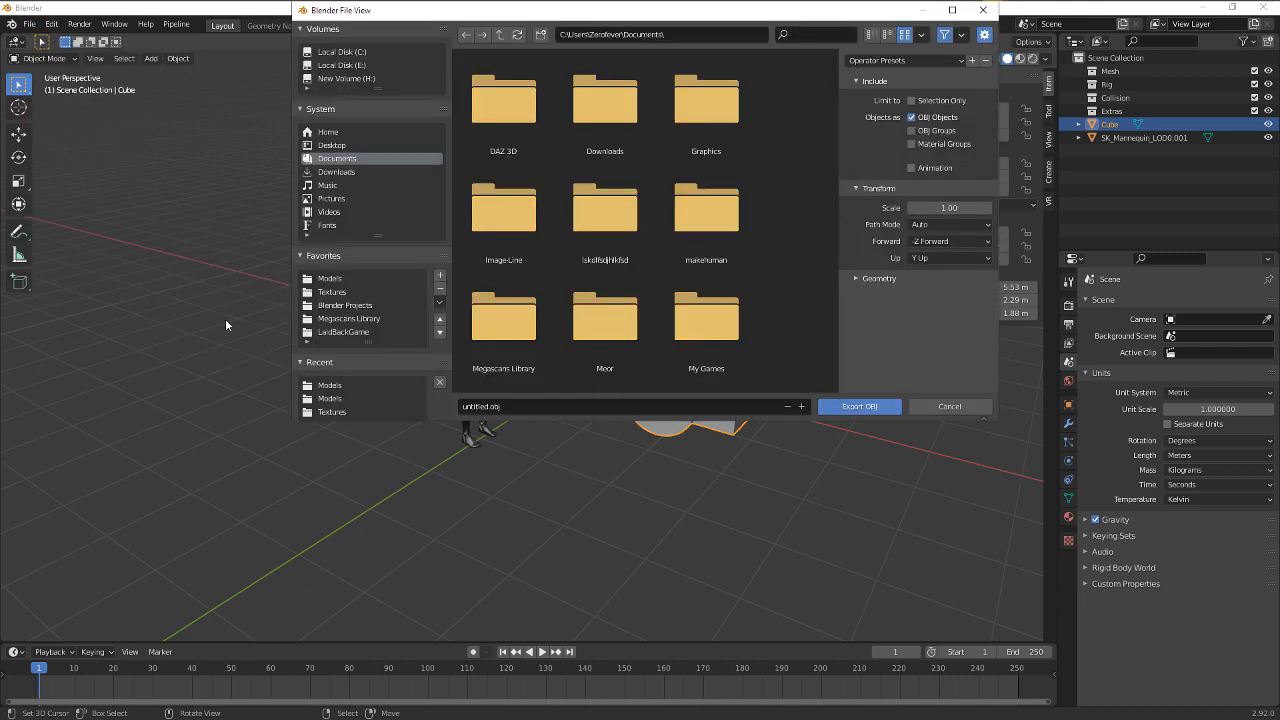
click(493, 408)
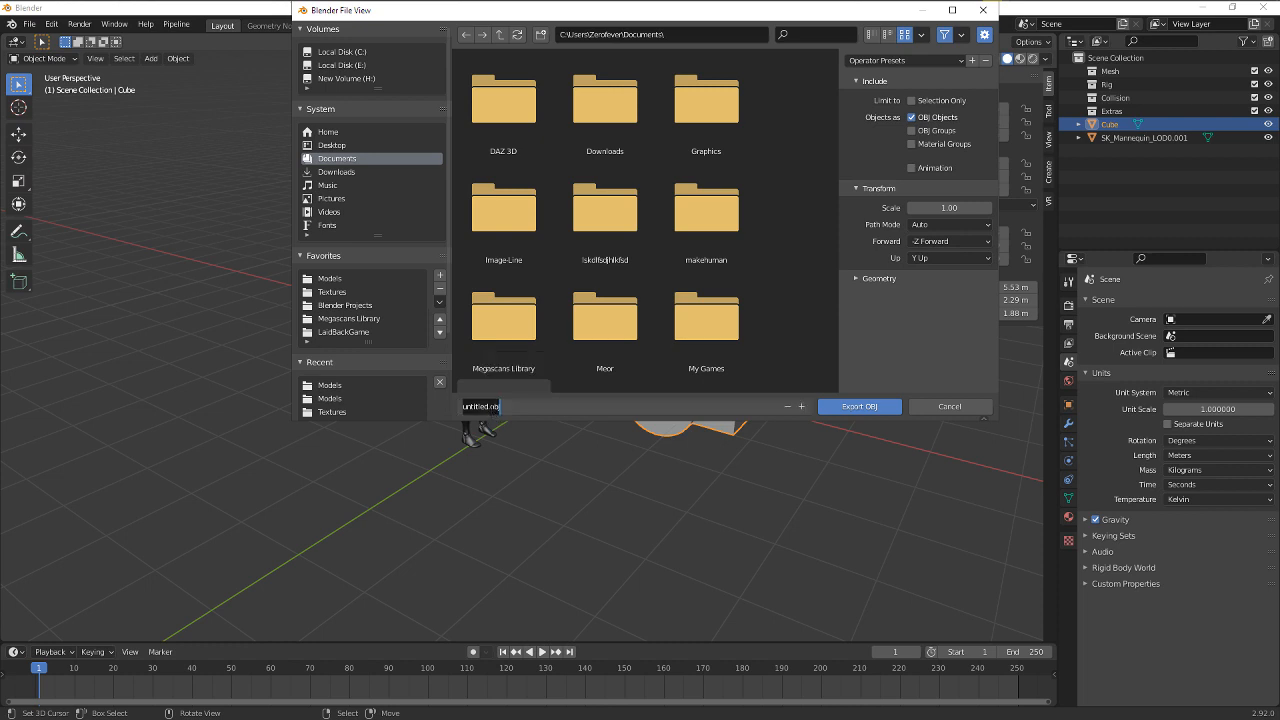
click(553, 407)
key(BackSpace)
key(BackSpace)
key(BackSpace)
key(BackSpace)
key(BackSpace)
key(BackSpace)
key(BackSpace)
key(BackSpace)
text(carolbj)
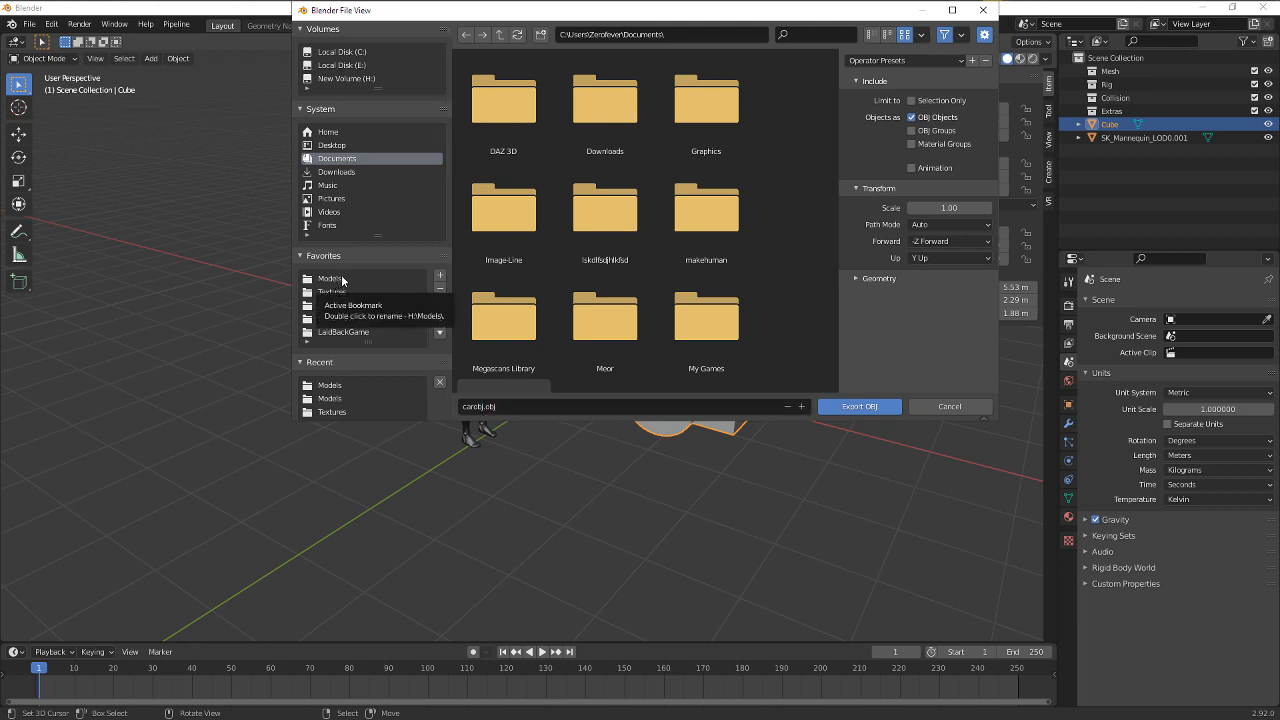
Set the export folder to H:\itchio games\obj2voxel\Models and export the OBJ
click(356, 79)
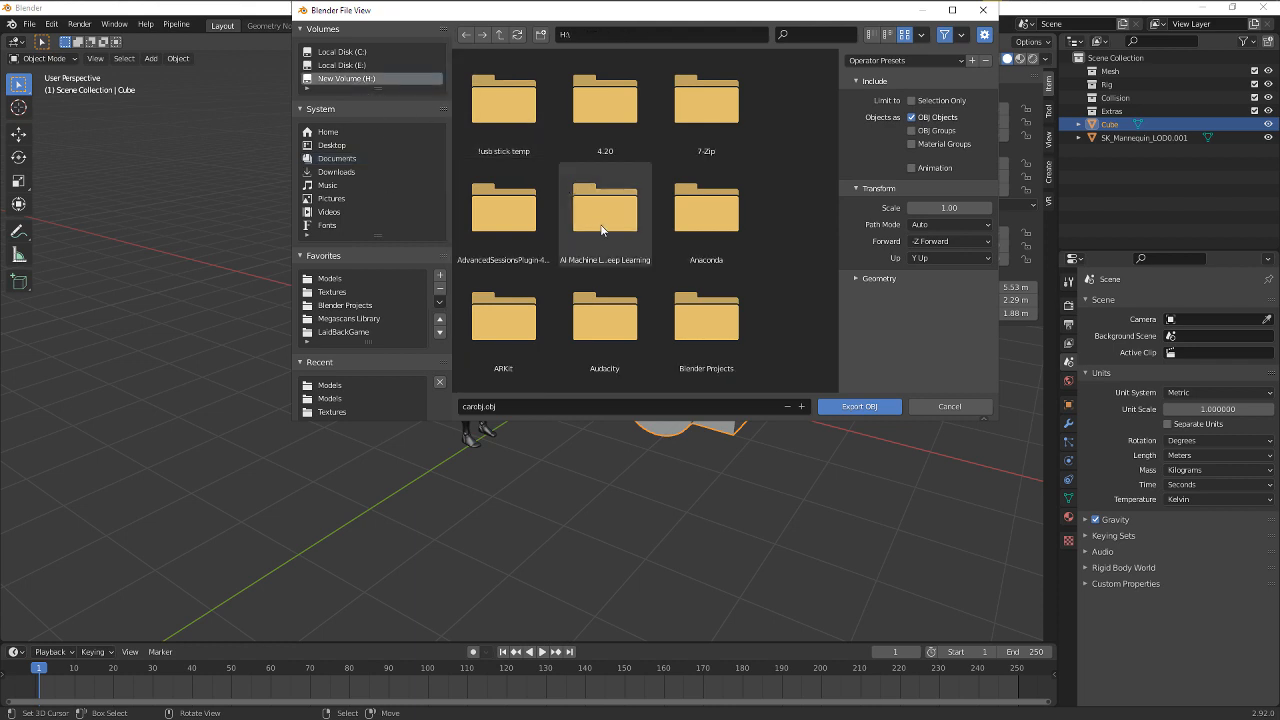
scroll(604, 235, down, 10)
scroll(614, 272, down, 15)
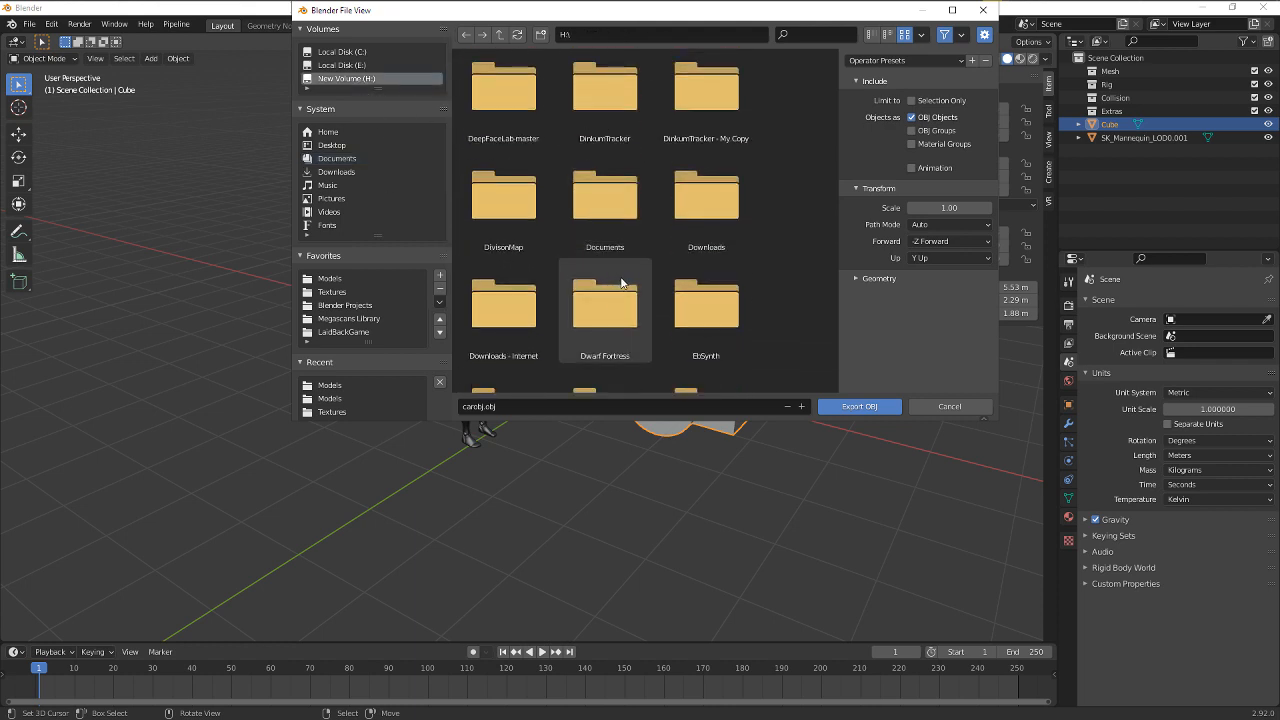
scroll(624, 305, down, 10)
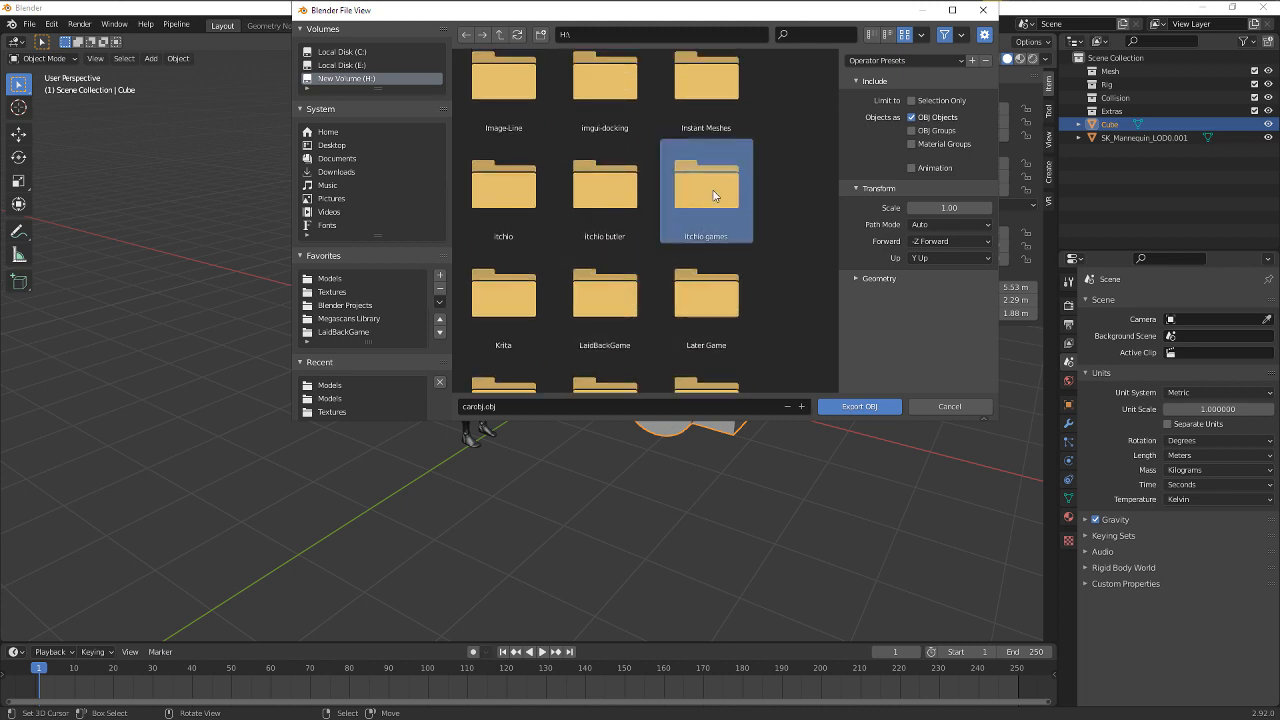
double_click(693, 230)
scroll(687, 231, down, 1)
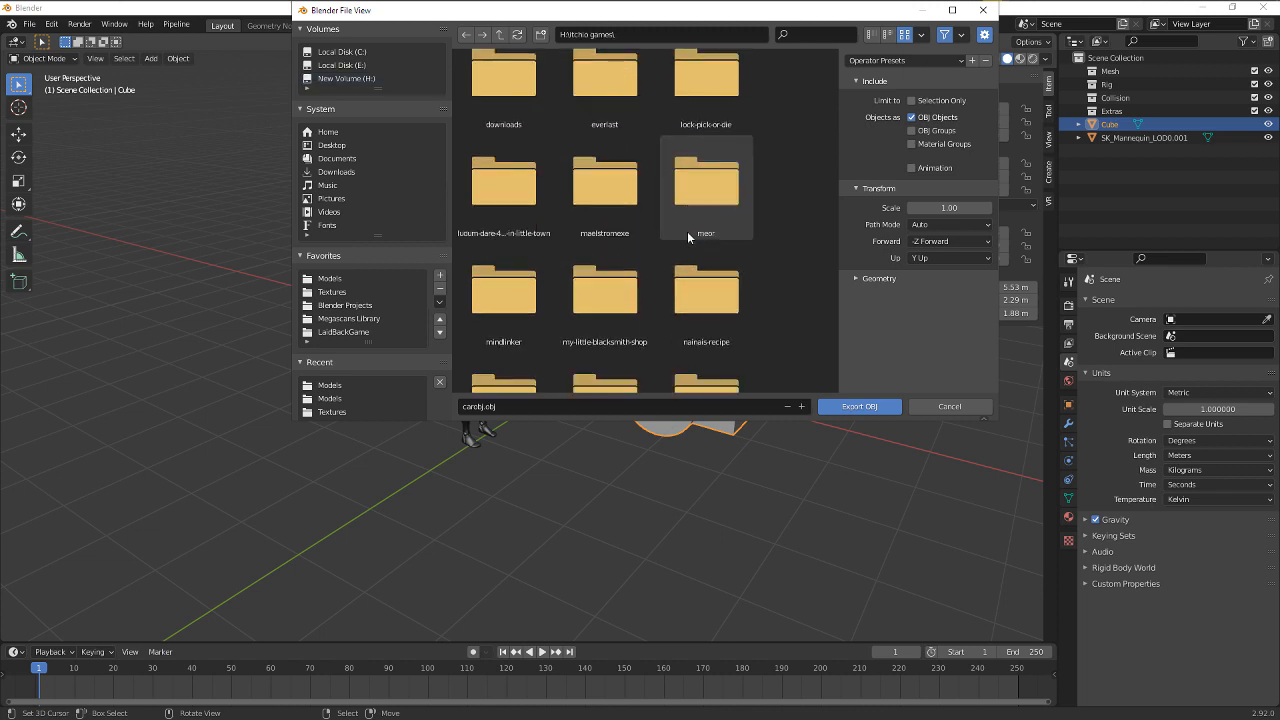
scroll(687, 232, down, 4)
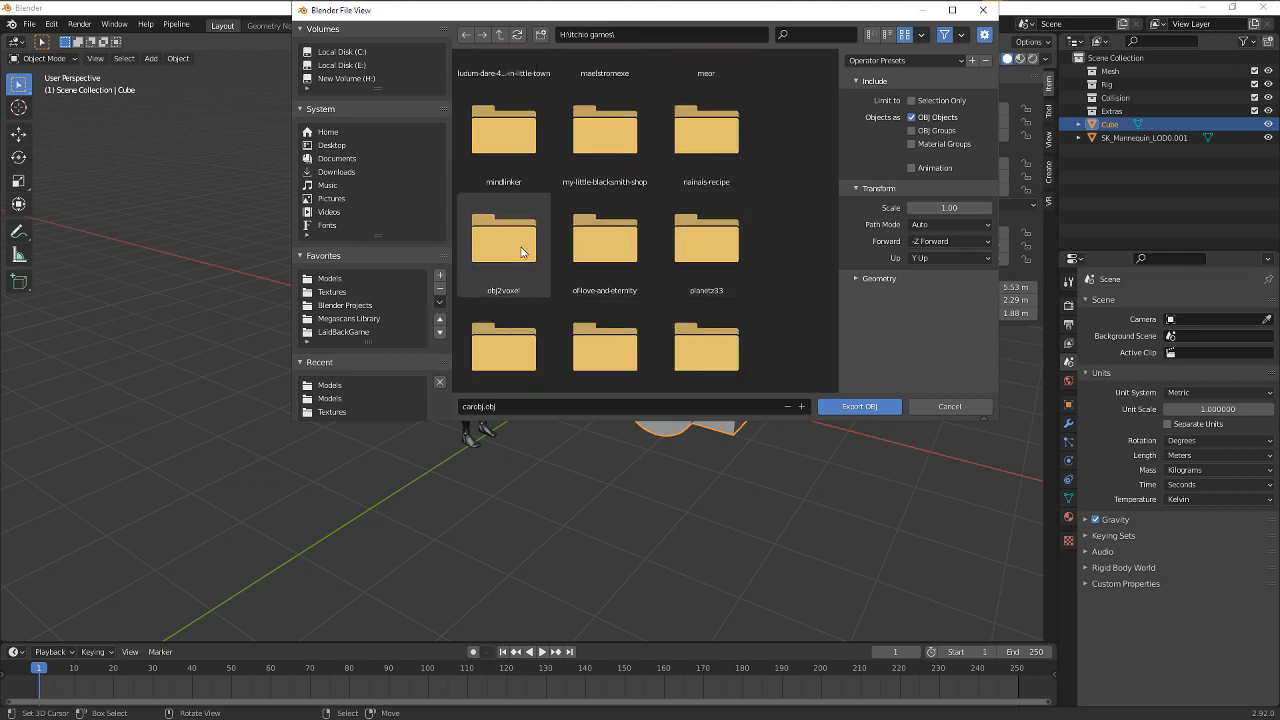
double_click(495, 252)
double_click(522, 222)
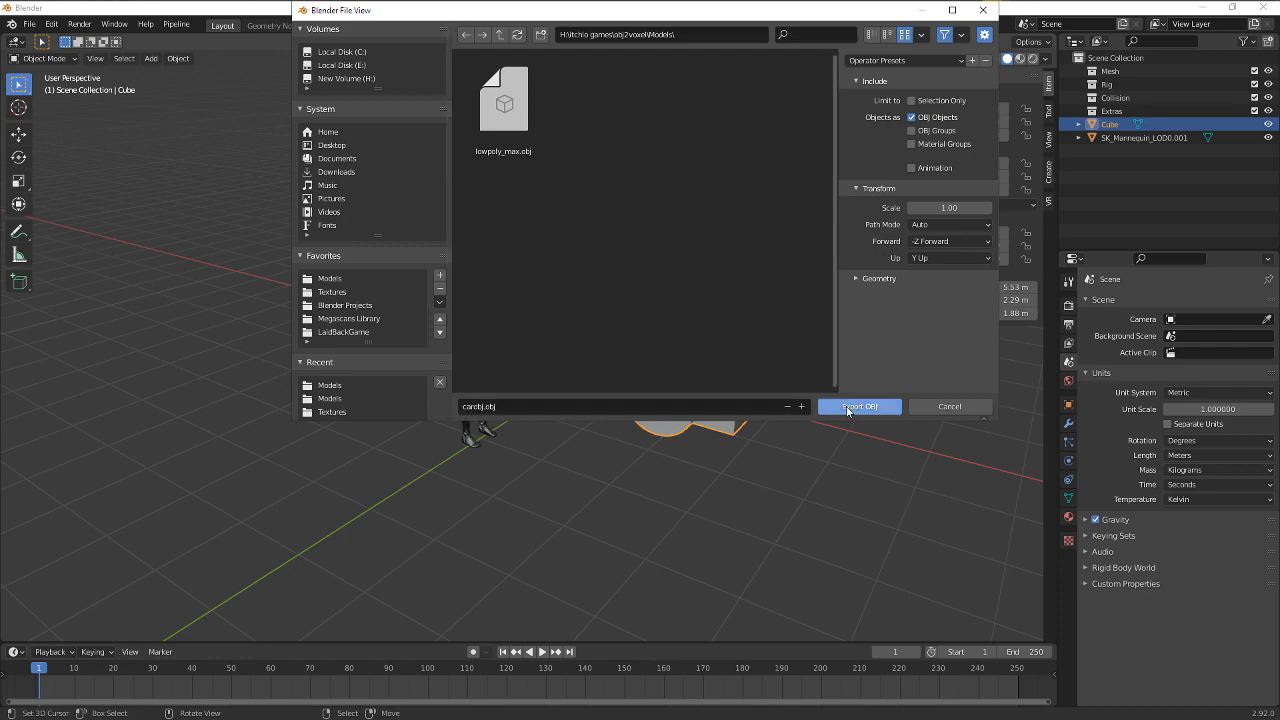
click(852, 406)
Switch to OBJ2Voxel (MinecraftBuildHelper) and delete all blocks of the existing build
key(alt+Tab)
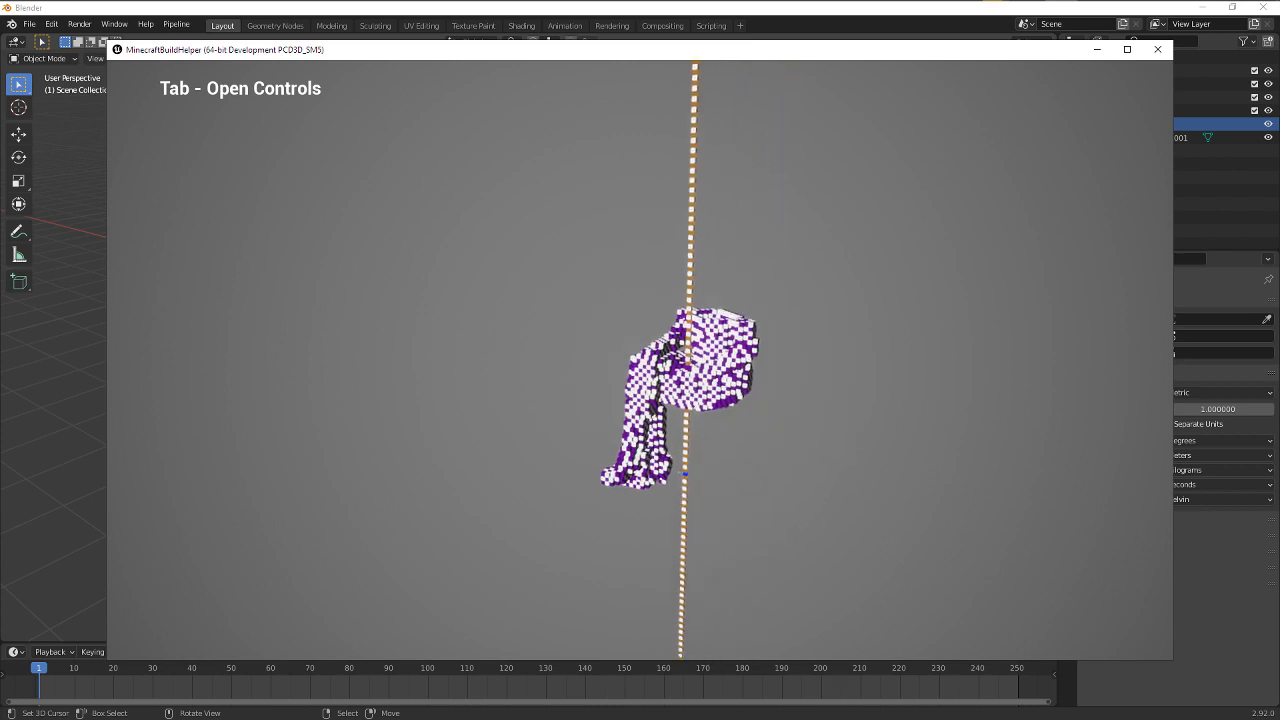
key(Tab)
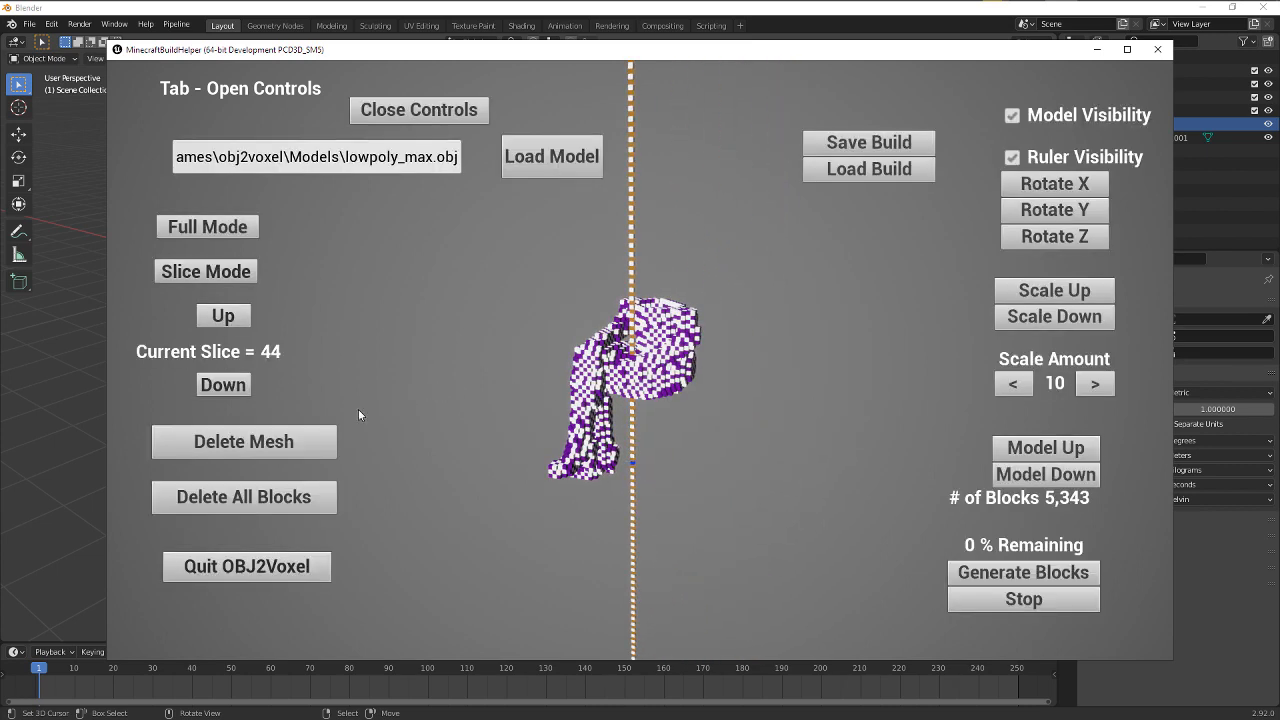
click(257, 503)
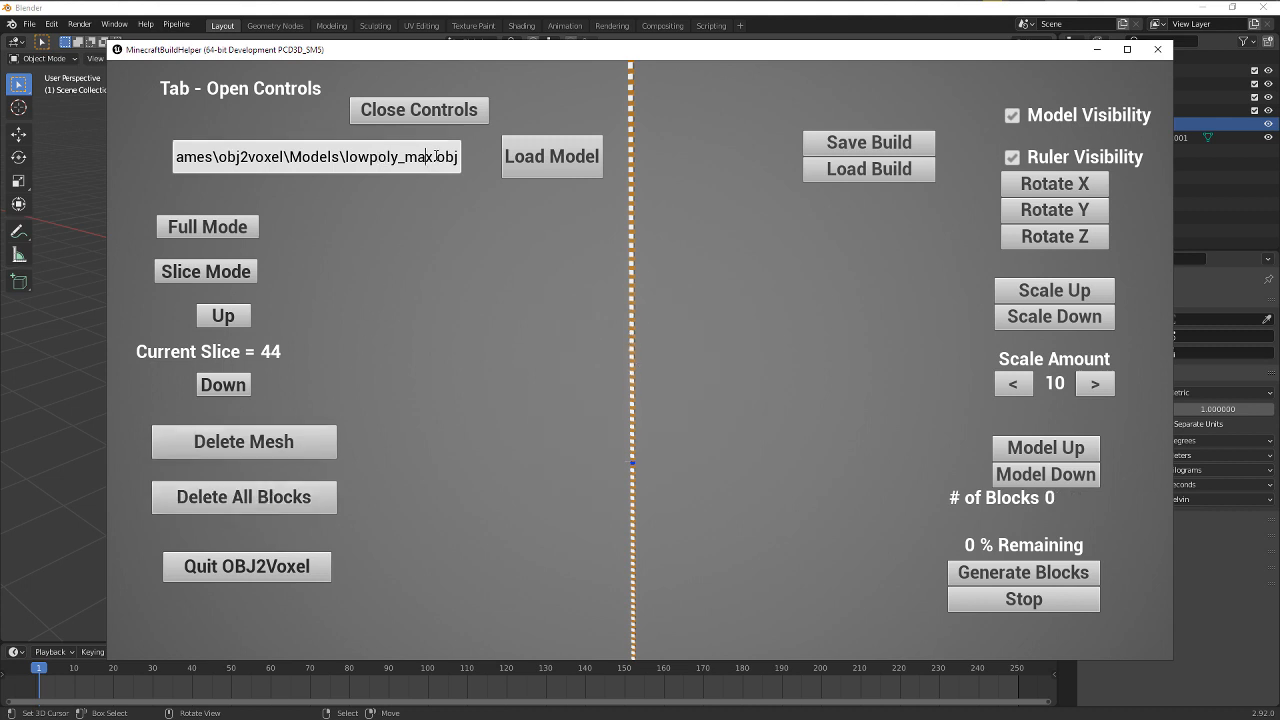
Set the model path to H:\itchio games\obj2voxel\Models\carobj.obj and load the car model
key(BackSpace)
key(BackSpace)
key(BackSpace)
key(BackSpace)
key(BackSpace)
key(BackSpace)
key(BackSpace)
key(BackSpace)
key(BackSpace)
key(BackSpace)
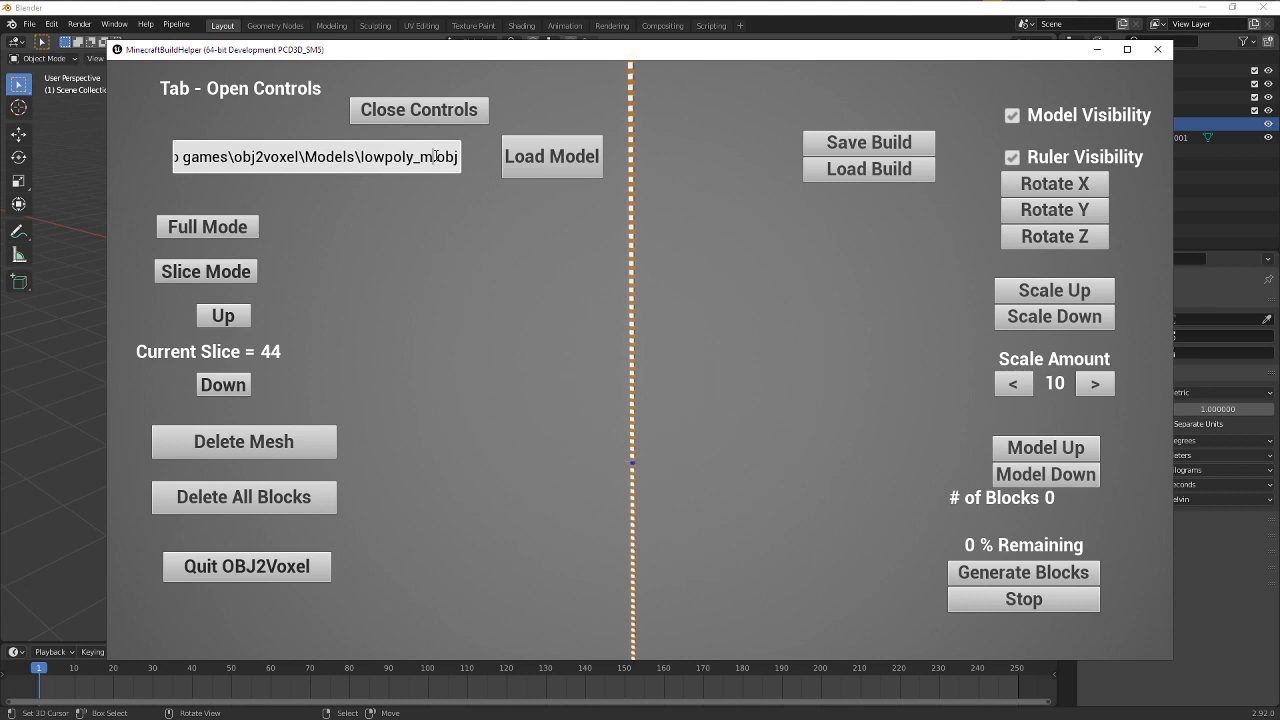
key(BackSpace)
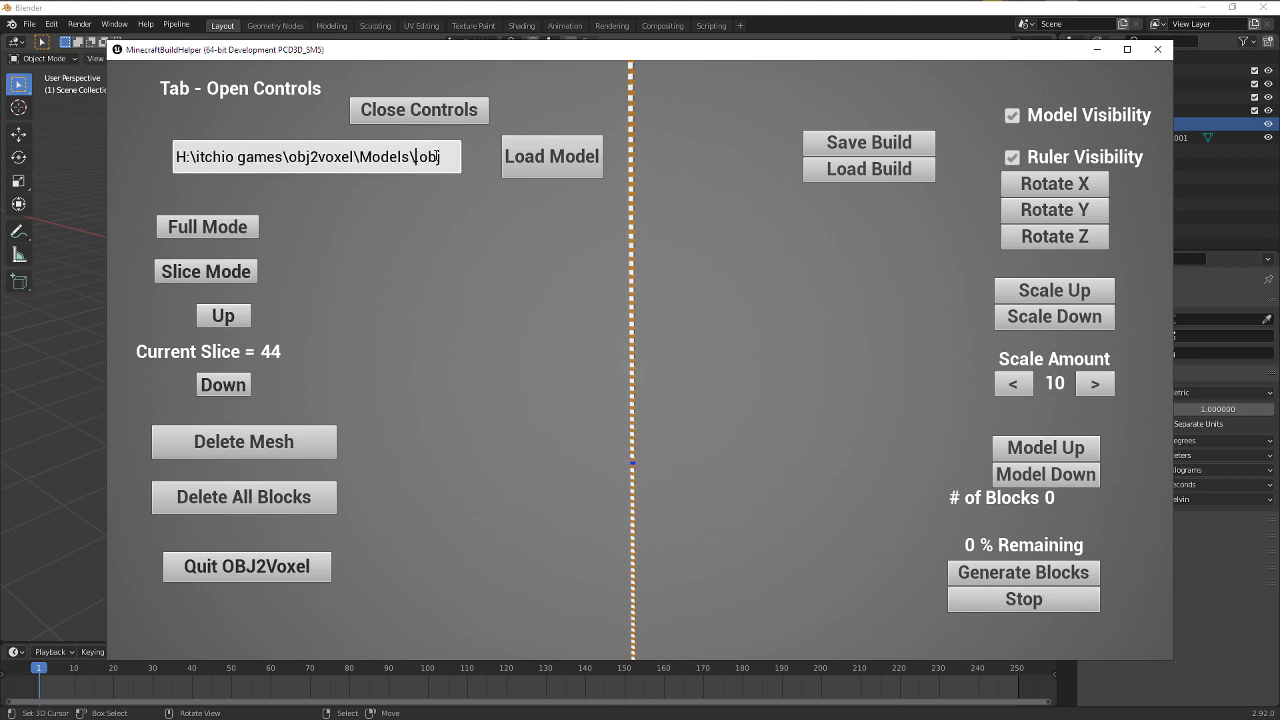
text(carobj.obj)
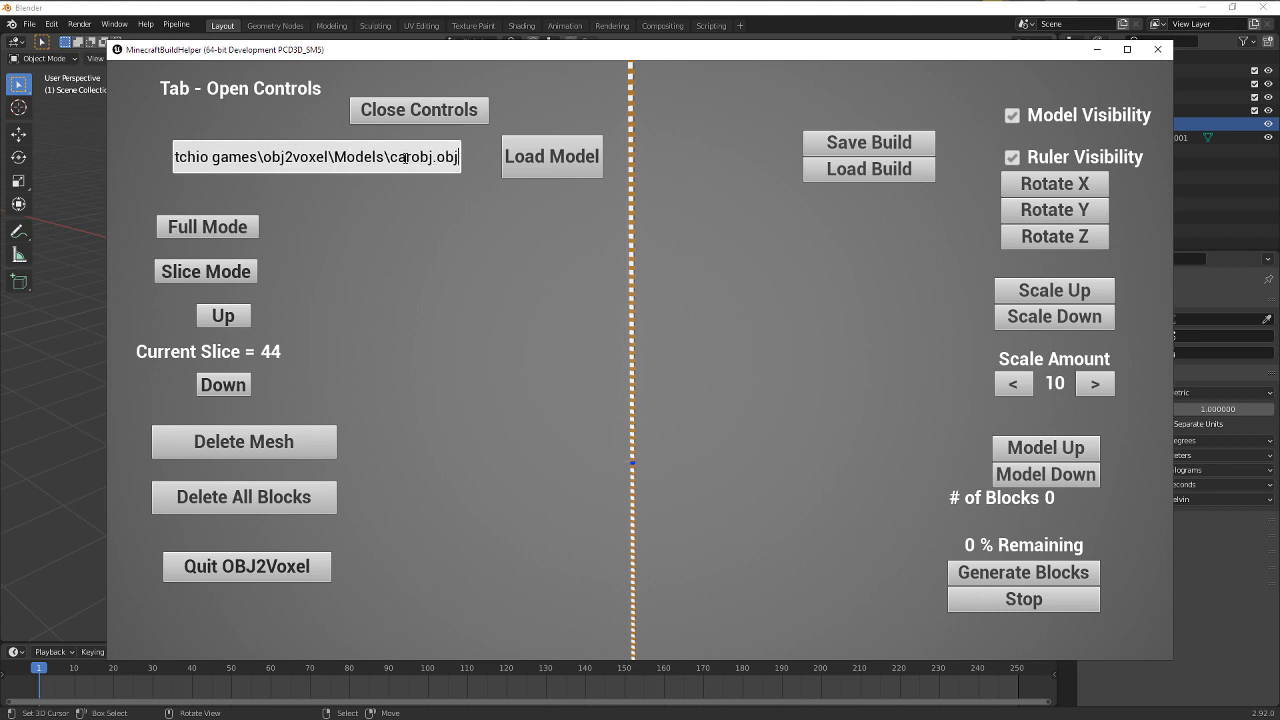
click(553, 157)
Scale the car model up ten times with the scale amount at 10
click(1061, 298)
click(1061, 298)
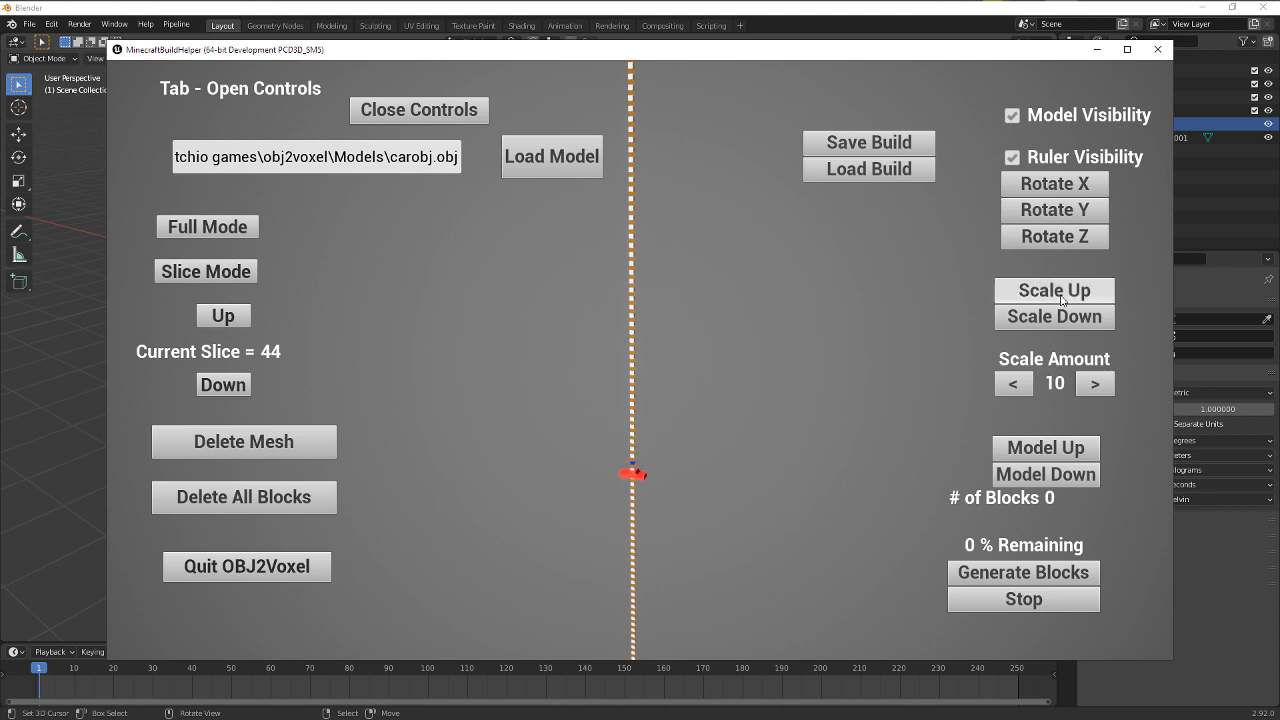
click(1061, 298)
click(1061, 298)
click(1061, 298)
click(1061, 298)
click(1061, 298)
click(1061, 298)
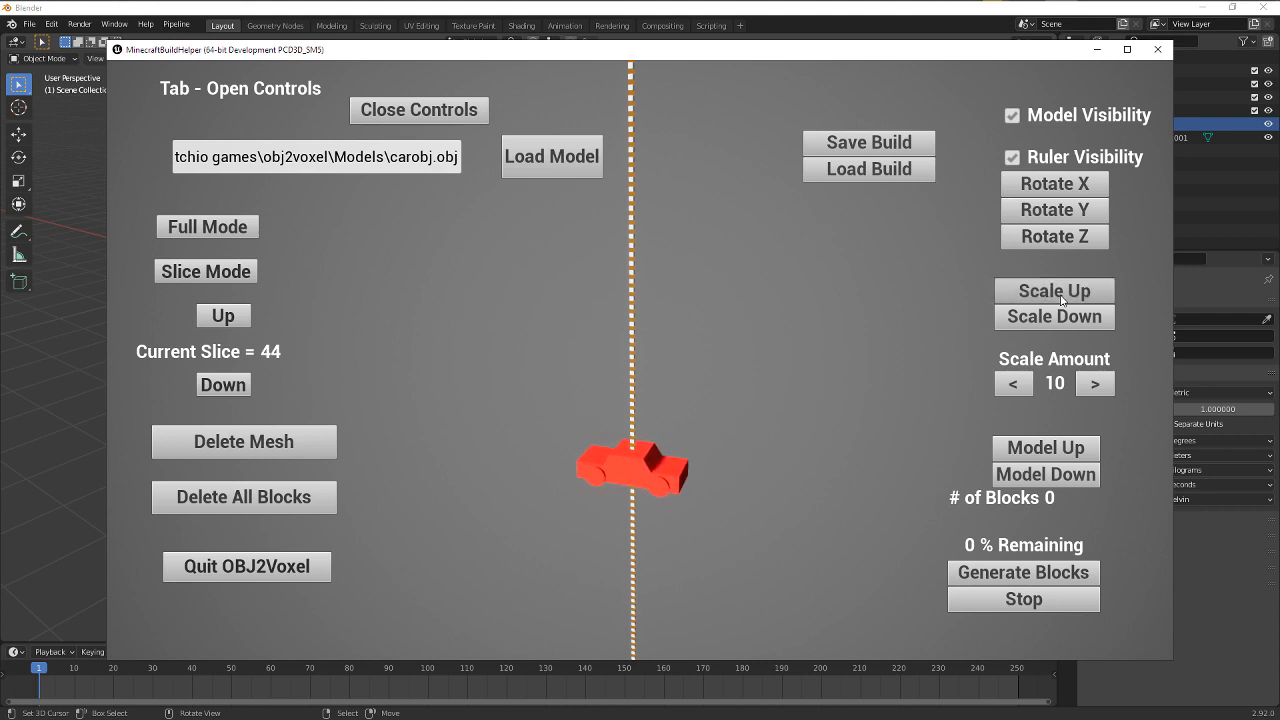
click(1061, 298)
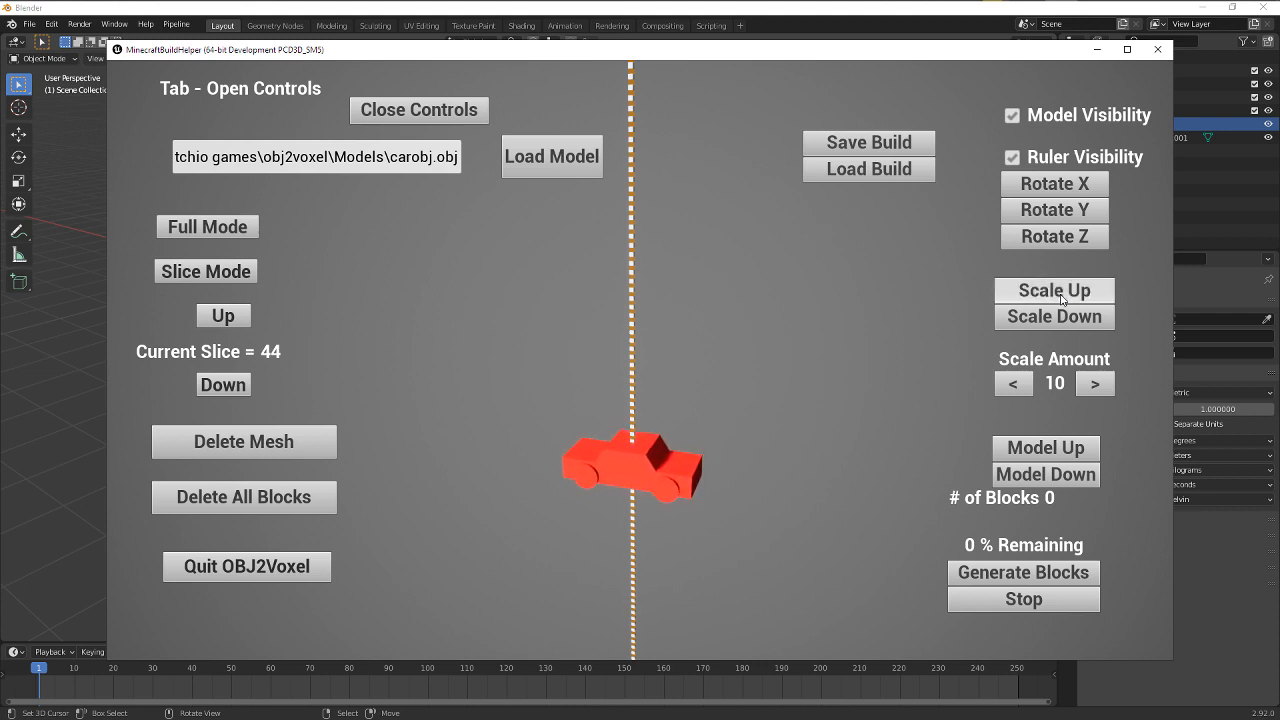
click(1062, 298)
Raise the car model three increments and generate its blocks
click(1058, 450)
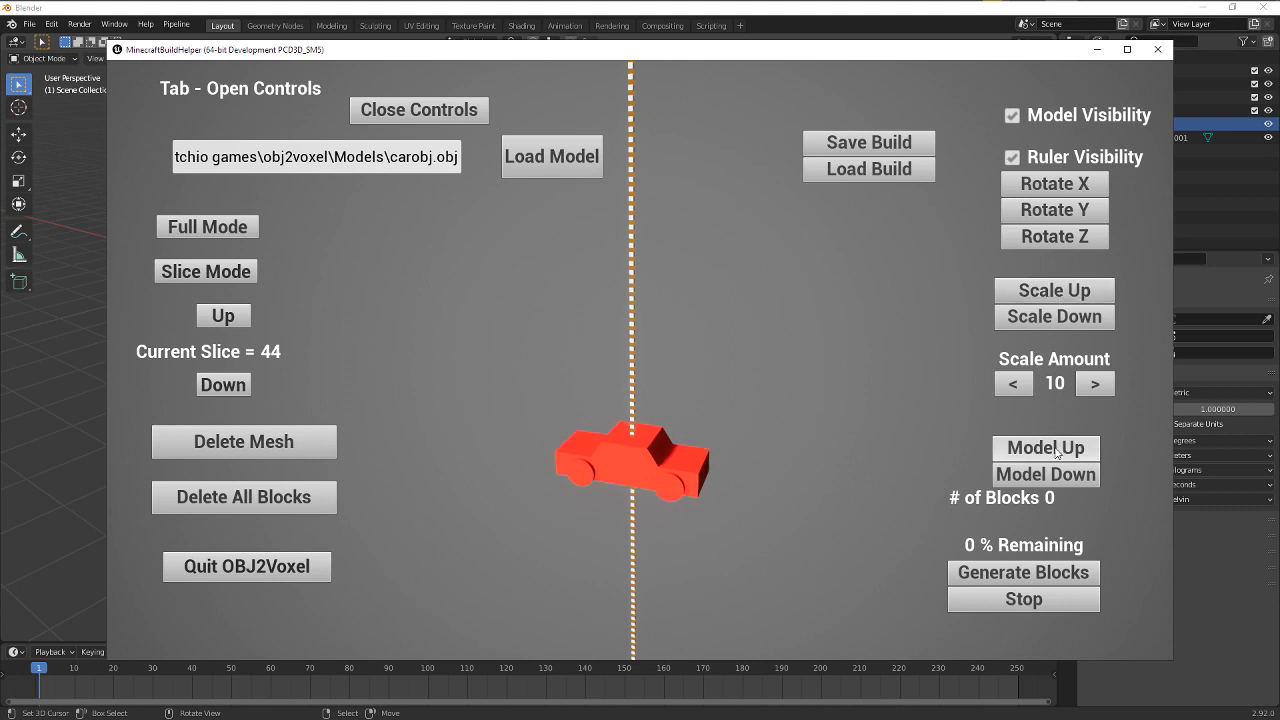
click(1058, 450)
click(1058, 450)
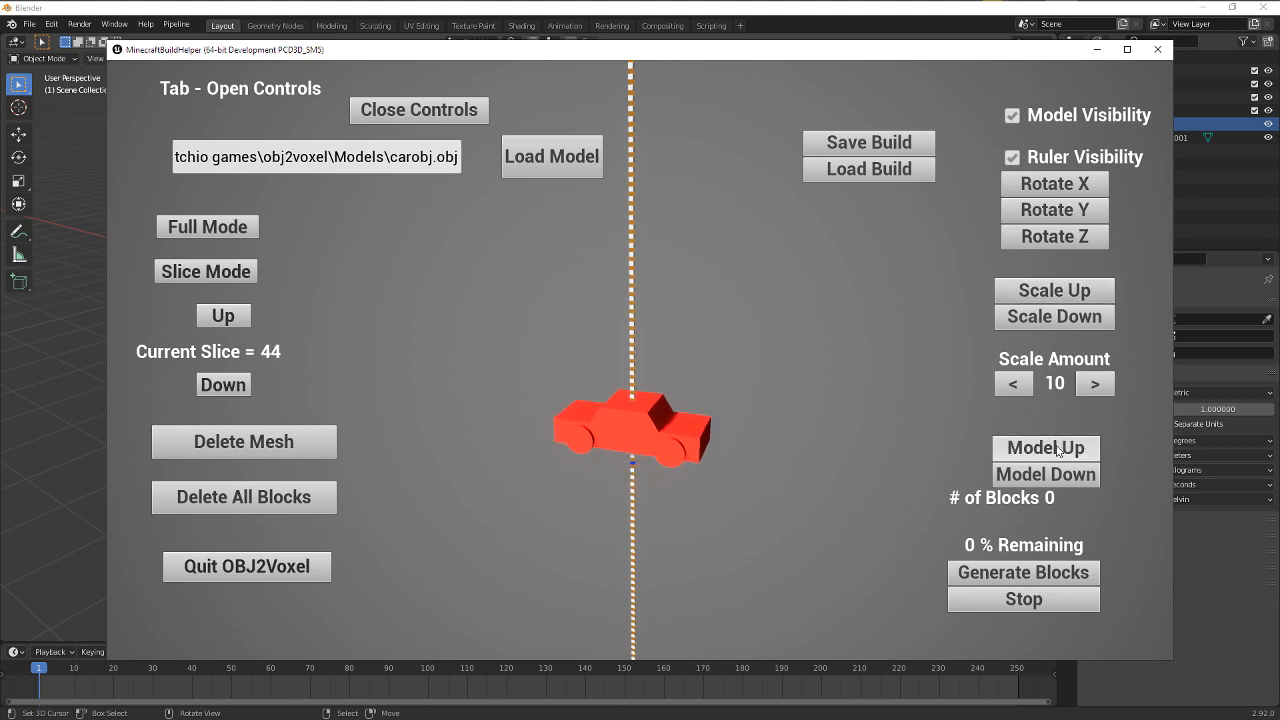
click(1015, 578)
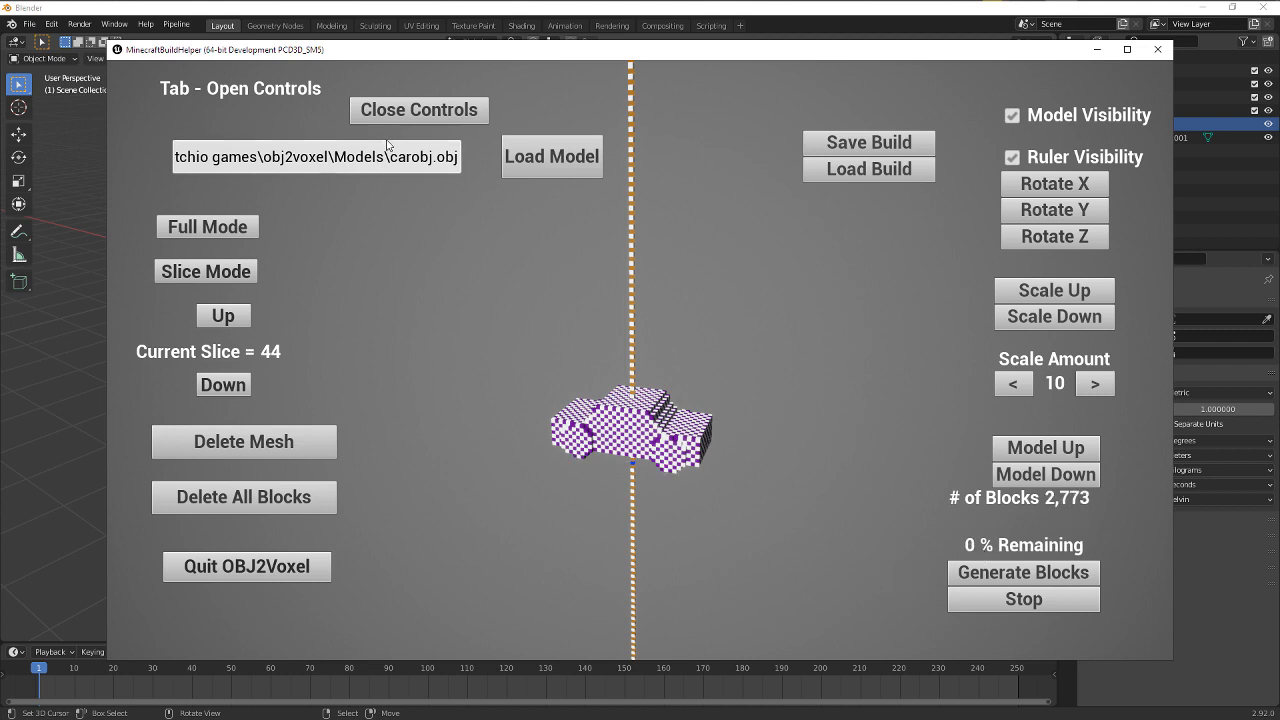
View the voxel car without the controls and save the build under the name car
click(419, 110)
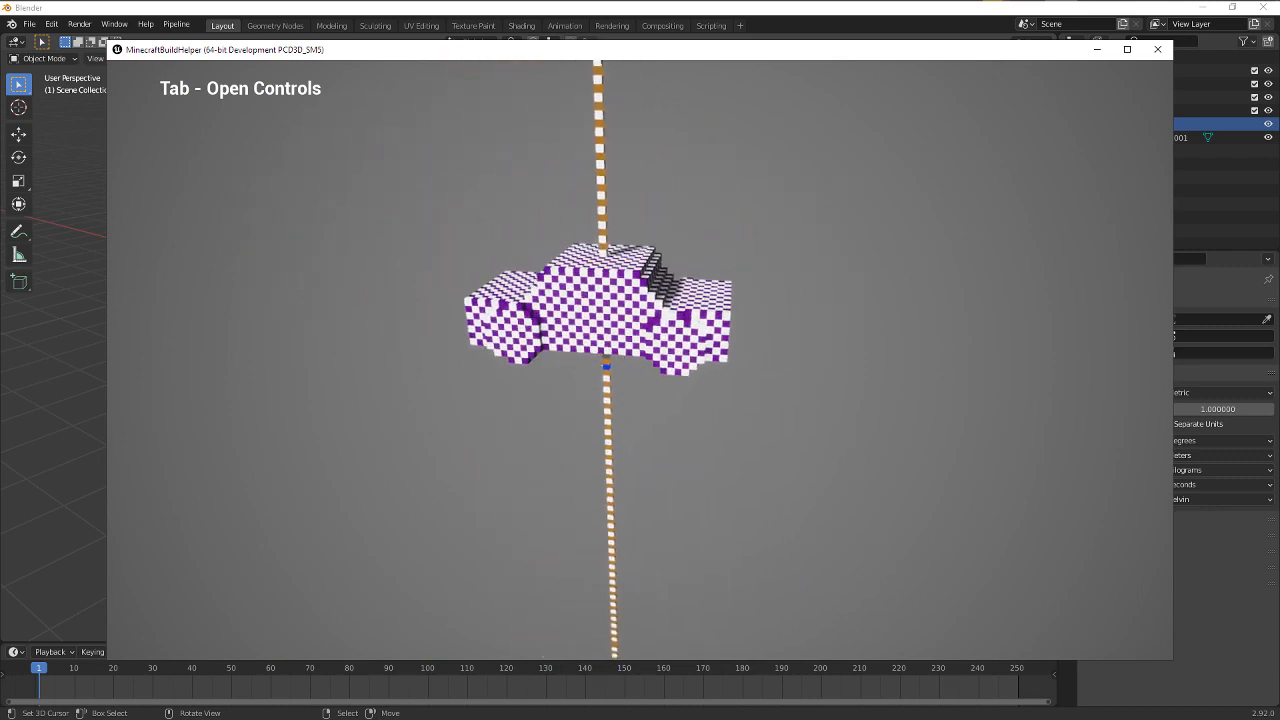
key(Tab)
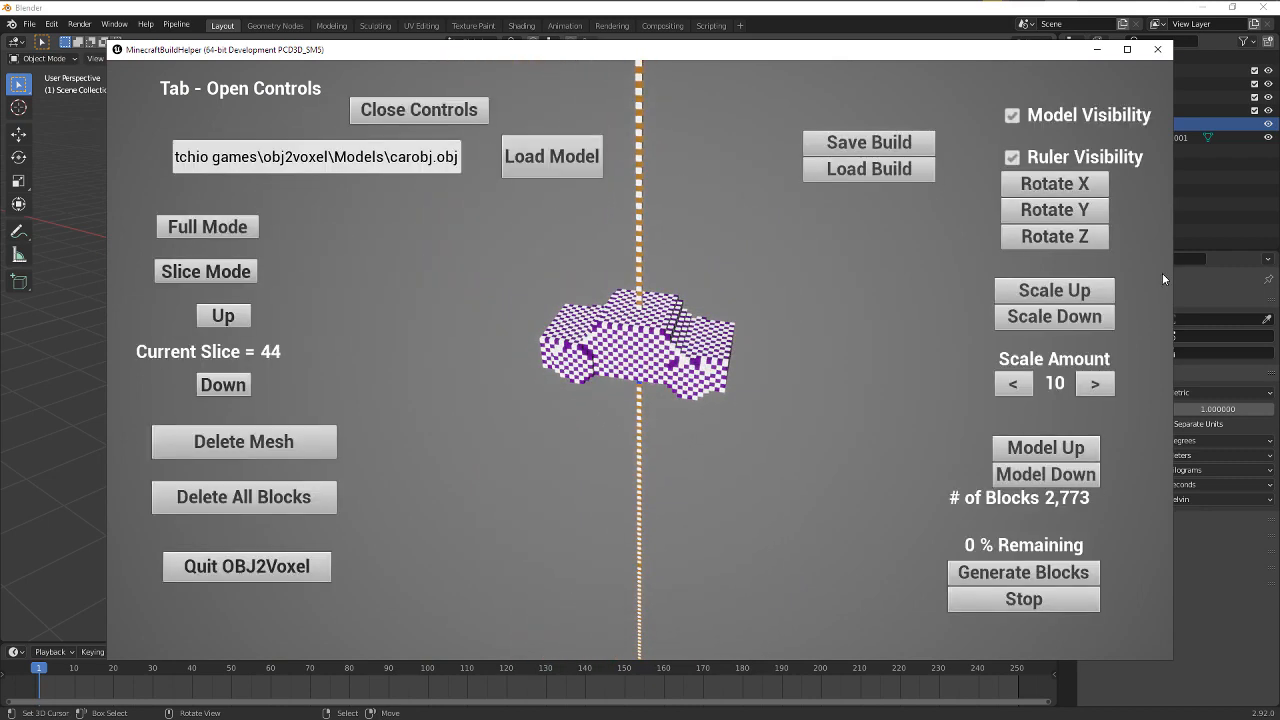
click(926, 148)
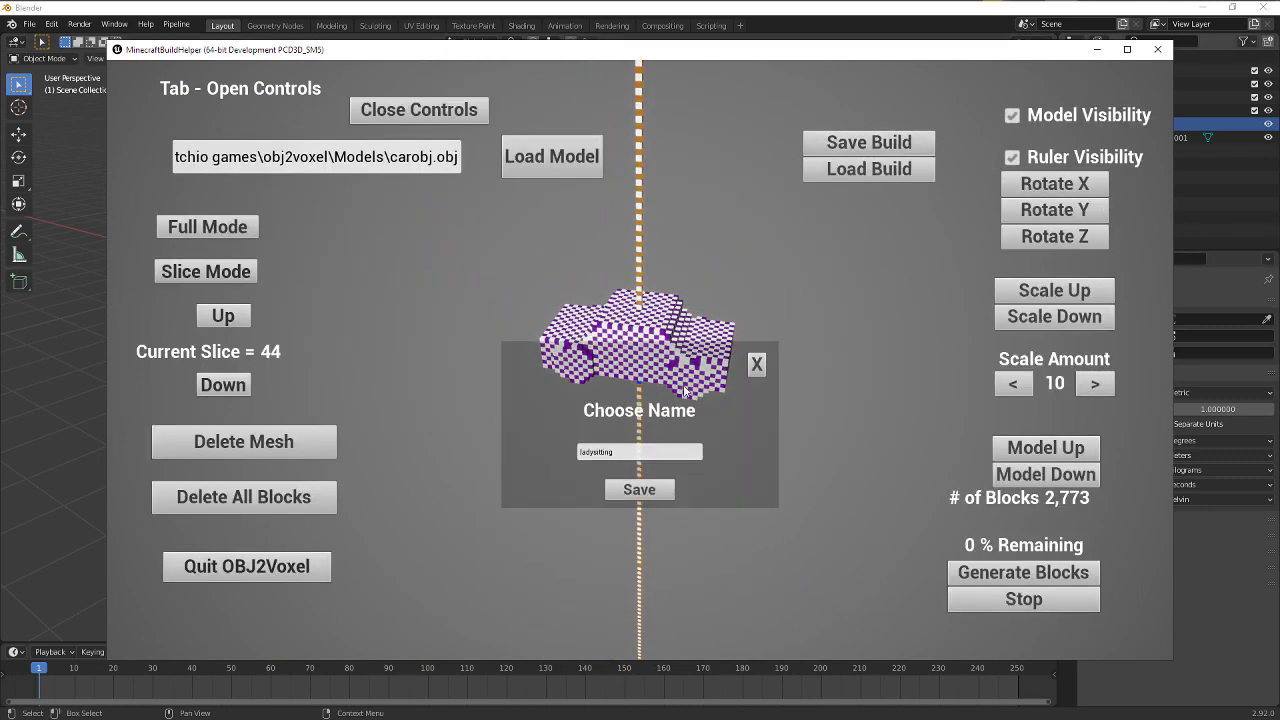
click(628, 450)
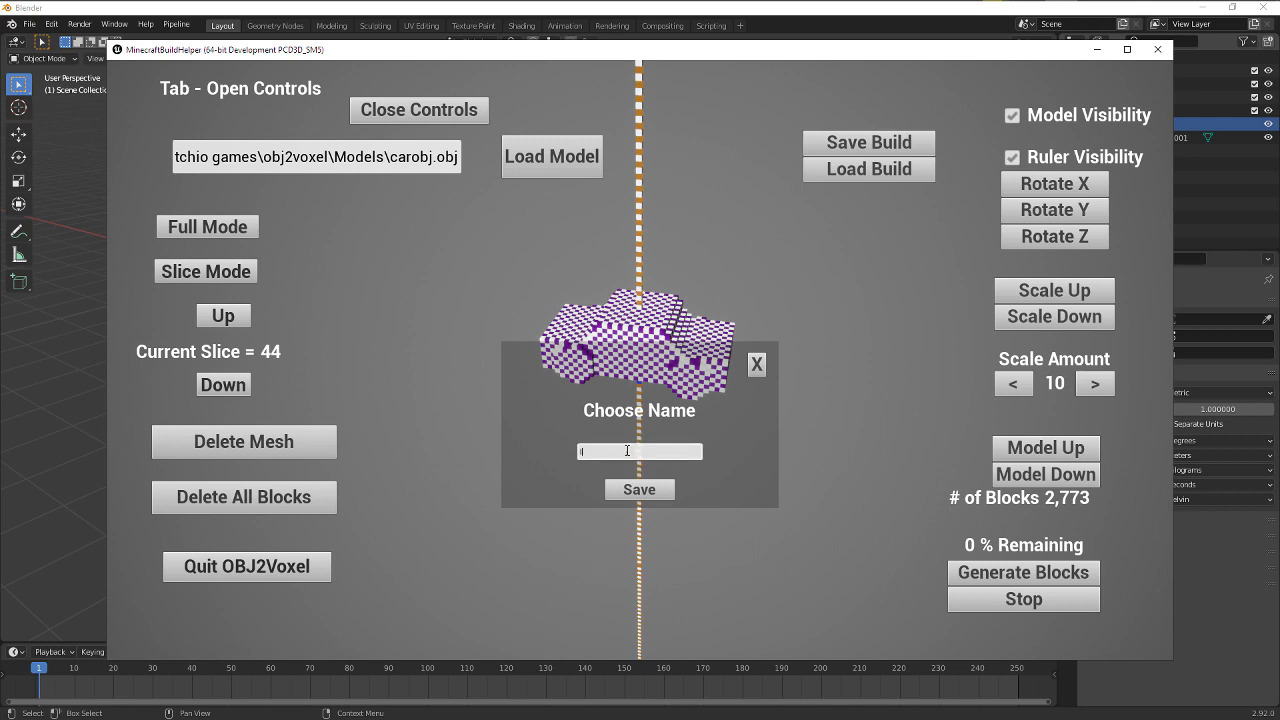
text(car)
click(640, 490)
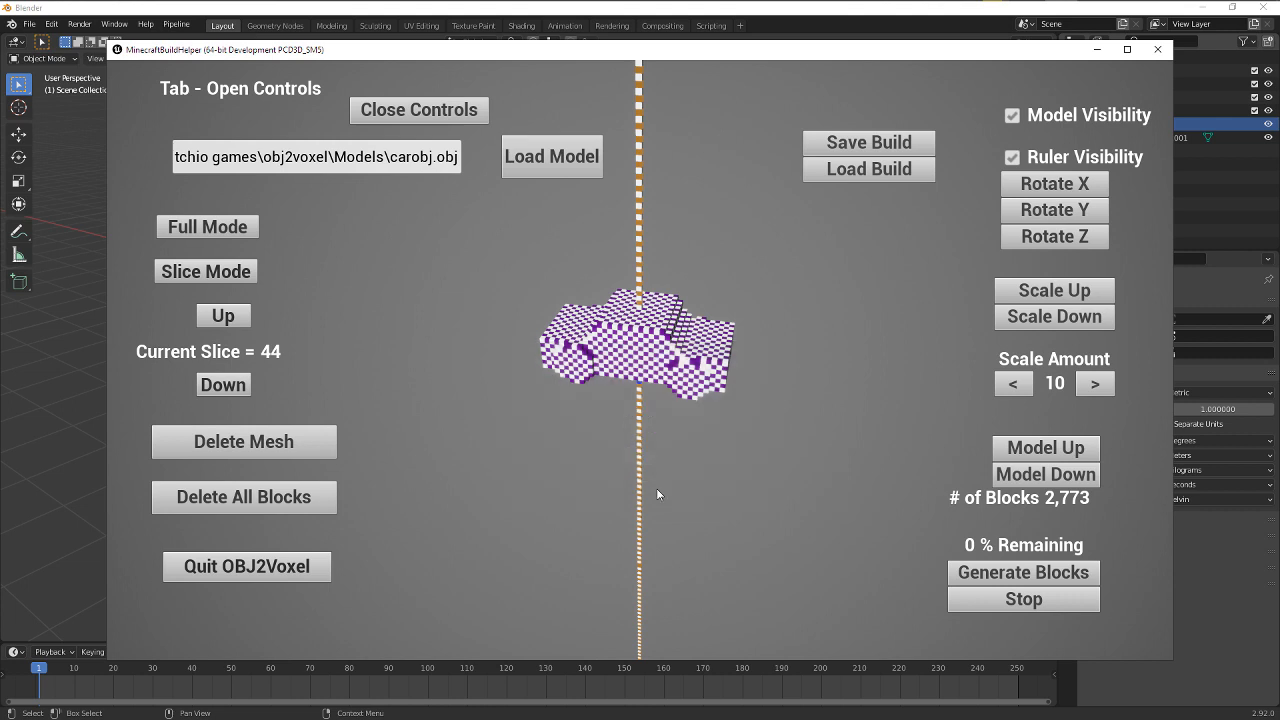
Check the list of saved builds for the car entry and close it without loading anything
click(914, 171)
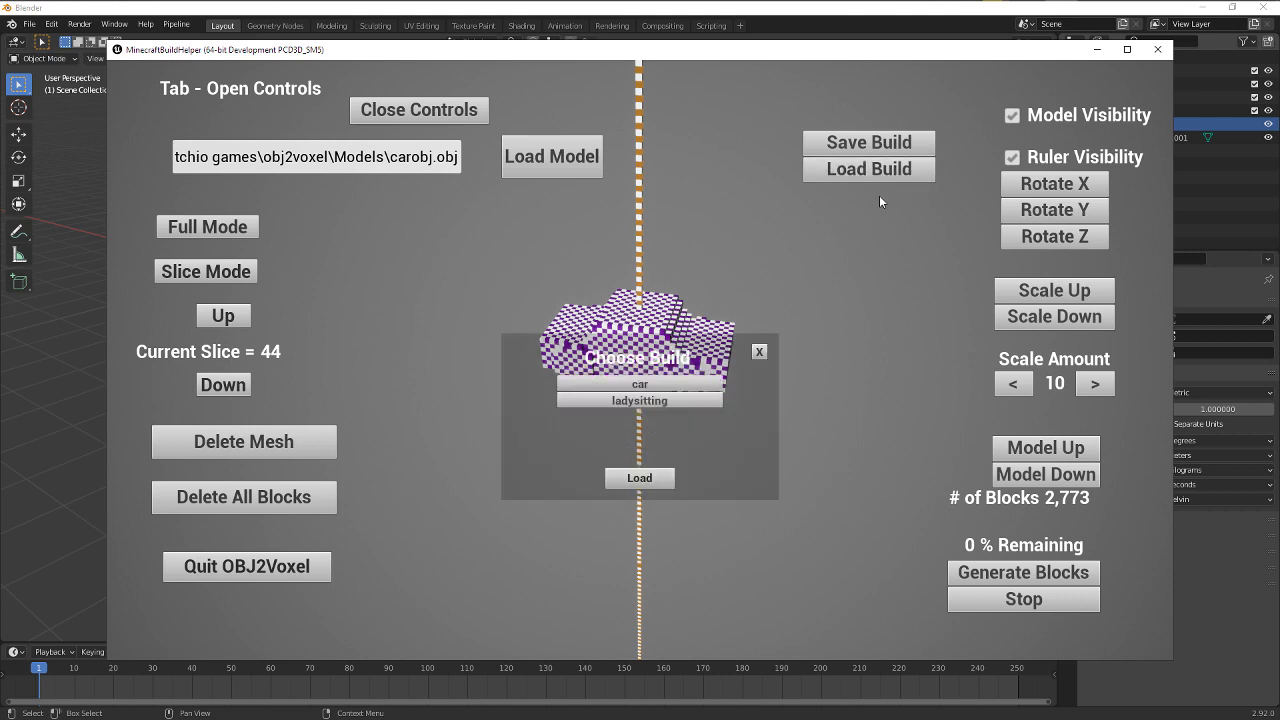
click(671, 386)
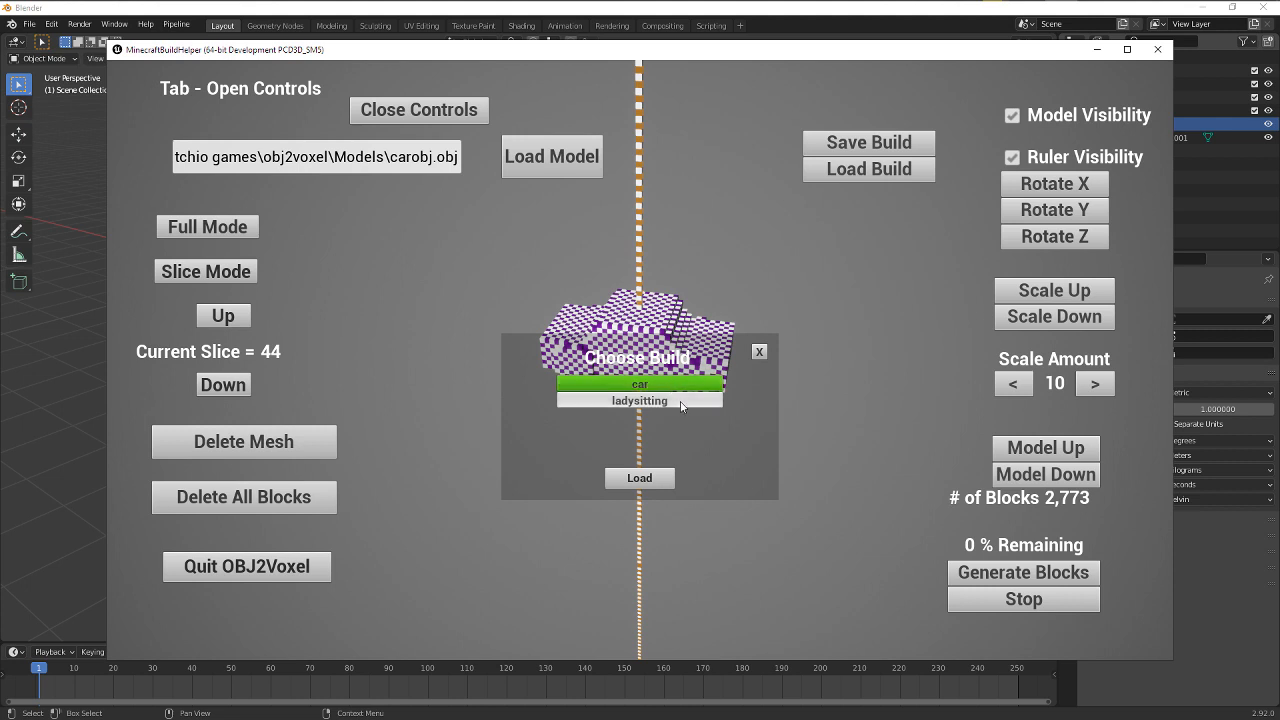
click(680, 401)
click(684, 386)
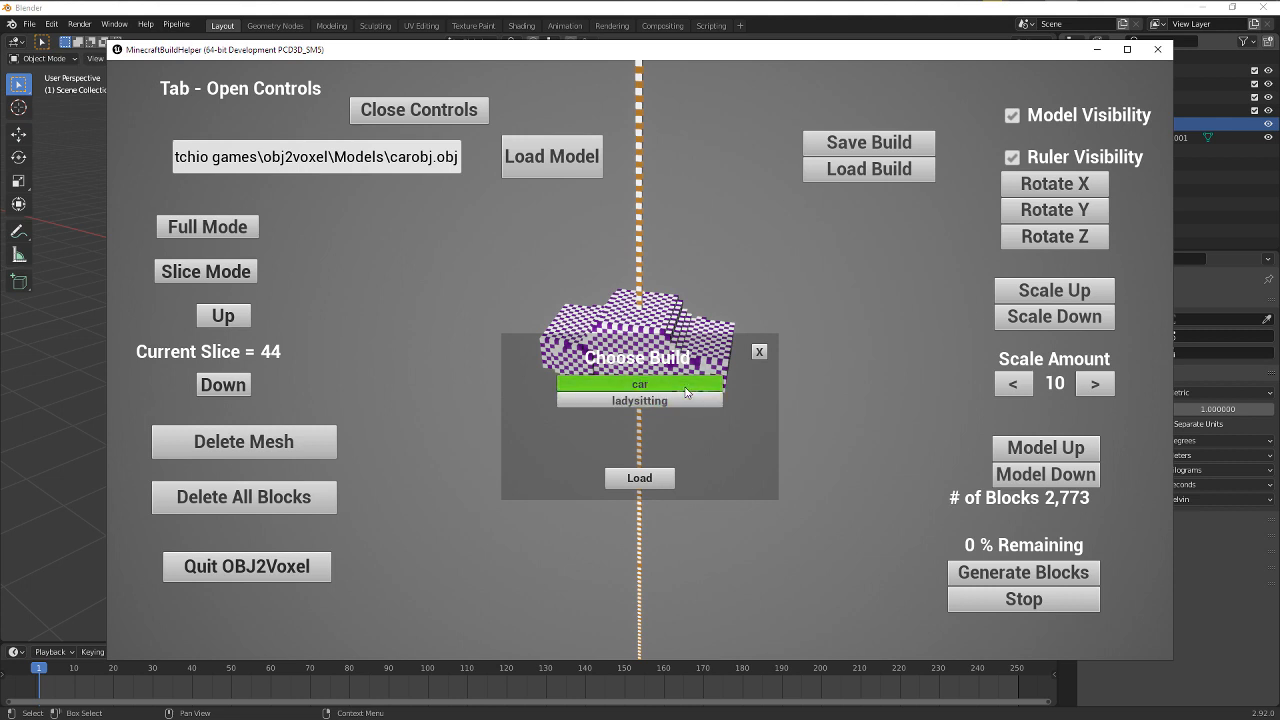
click(760, 352)
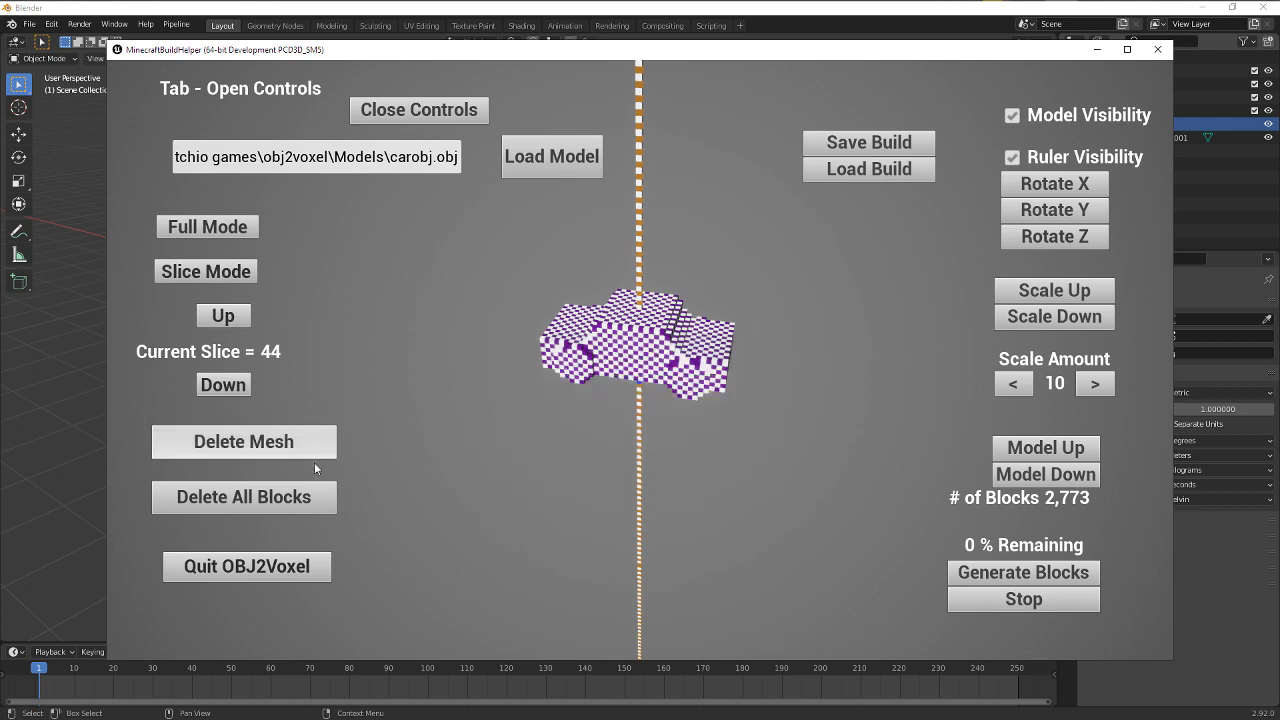
Delete all blocks and load the saved car build
click(268, 497)
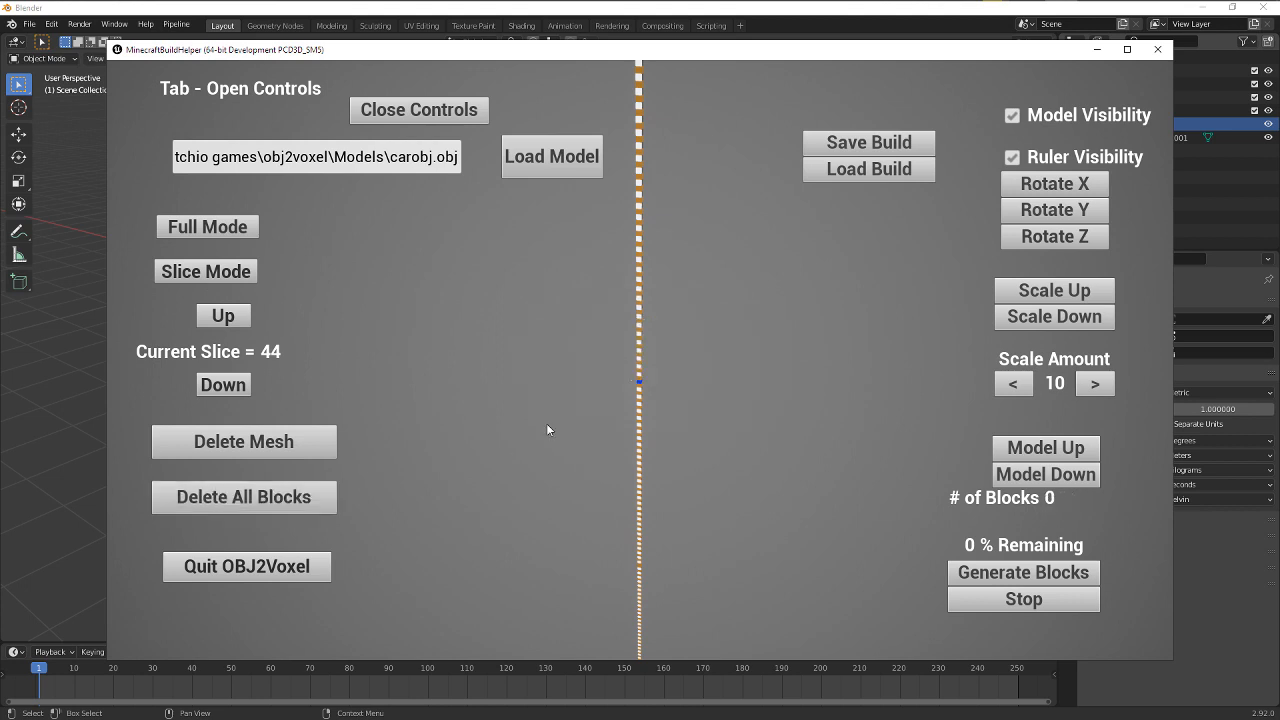
click(868, 169)
click(660, 385)
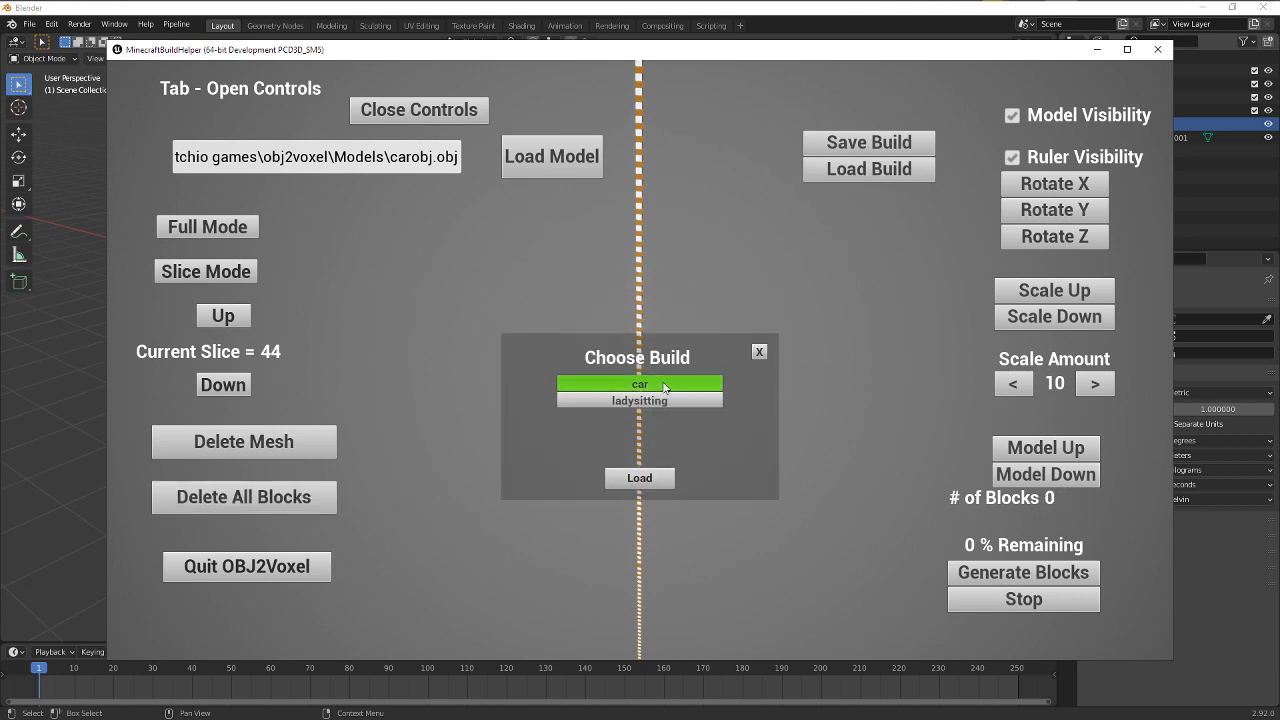
click(652, 480)
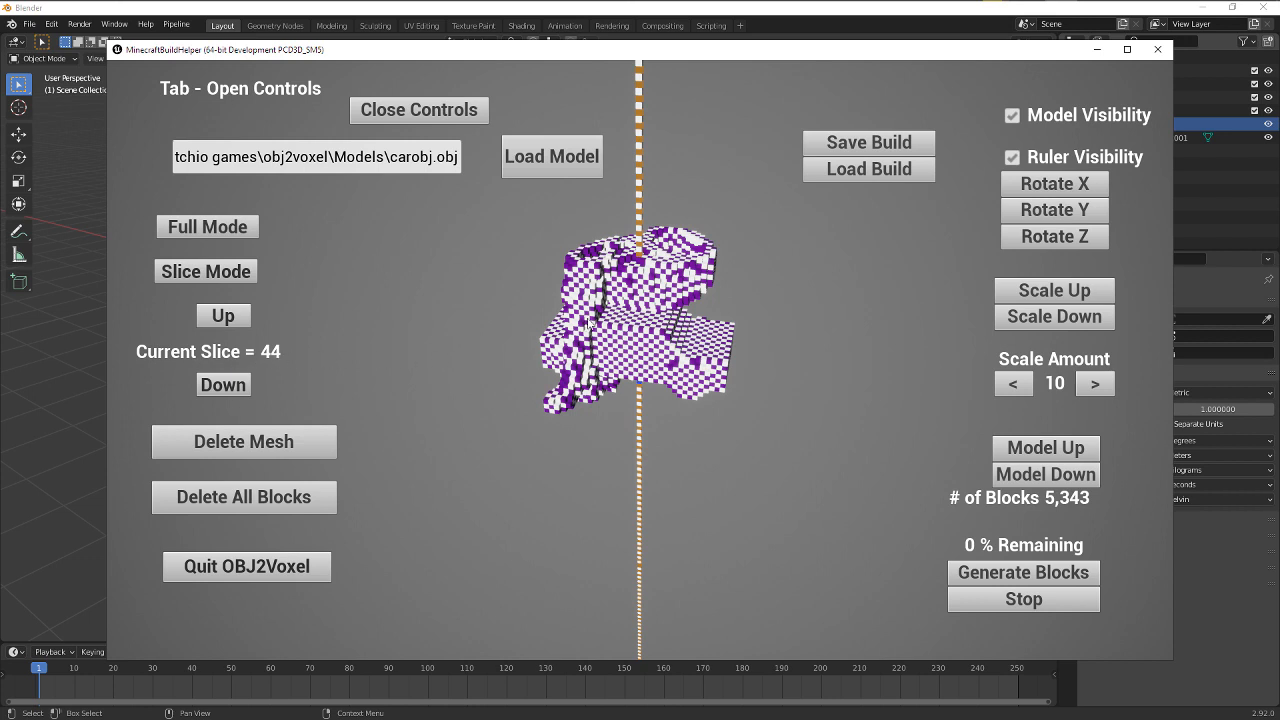
Delete all blocks of the overlapping car and sitting-lady builds
click(281, 503)
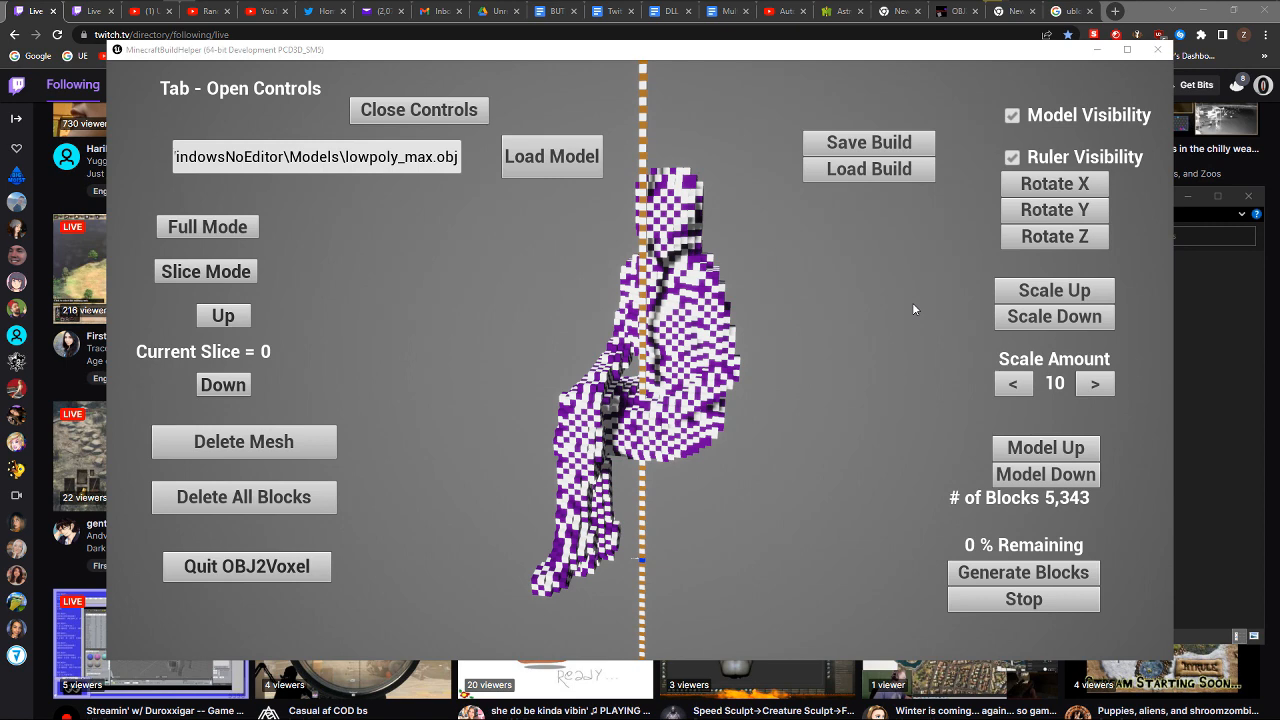
Save the voxelized sitting figure as a build named lady
click(896, 150)
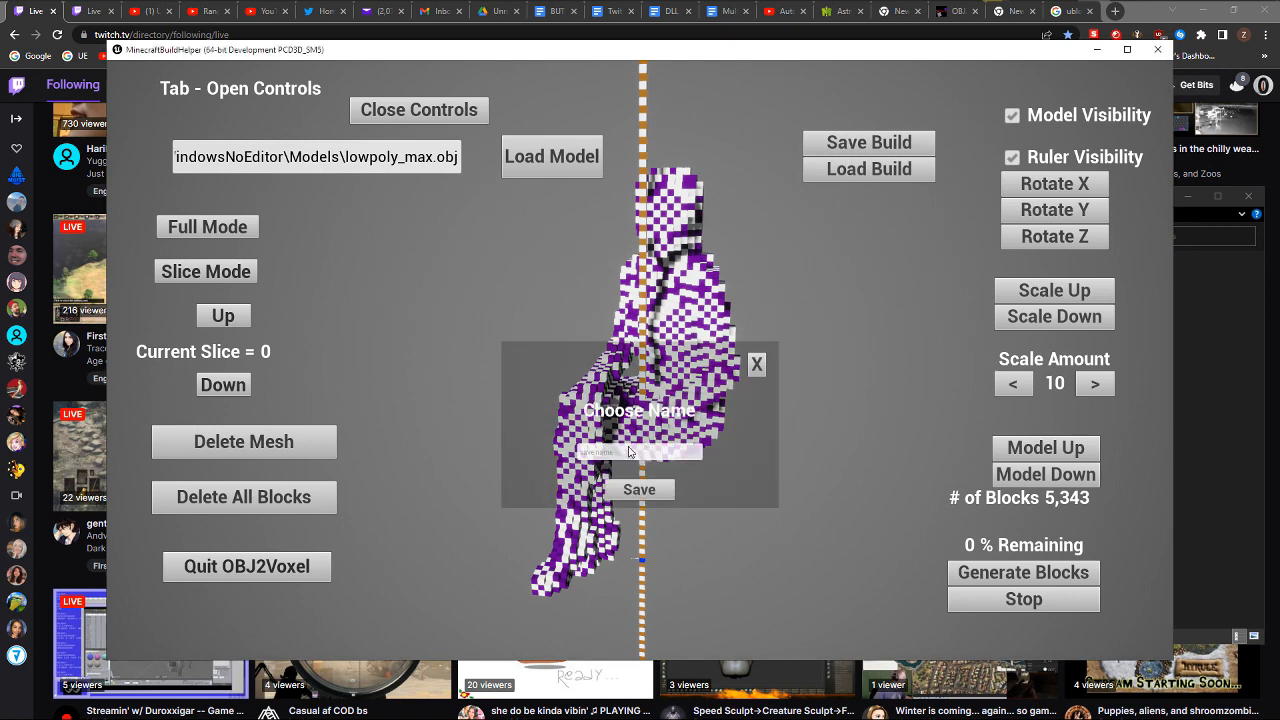
click(596, 453)
text(lady)
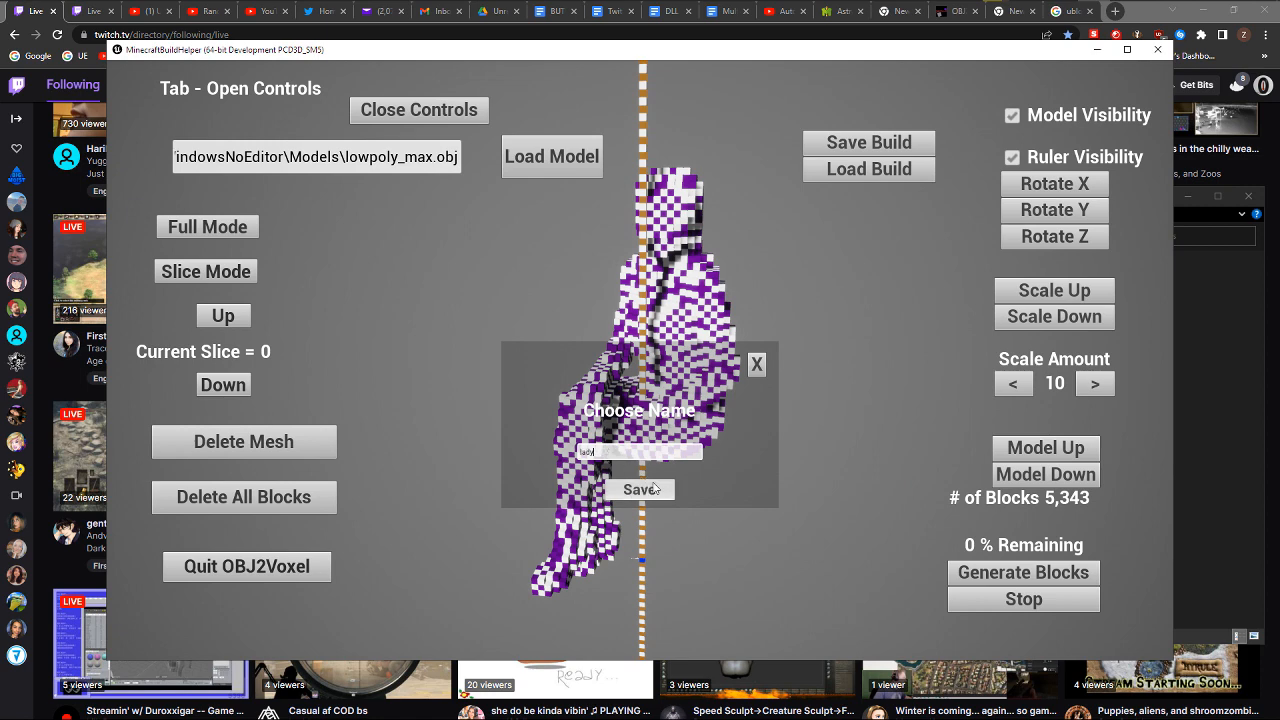
click(655, 490)
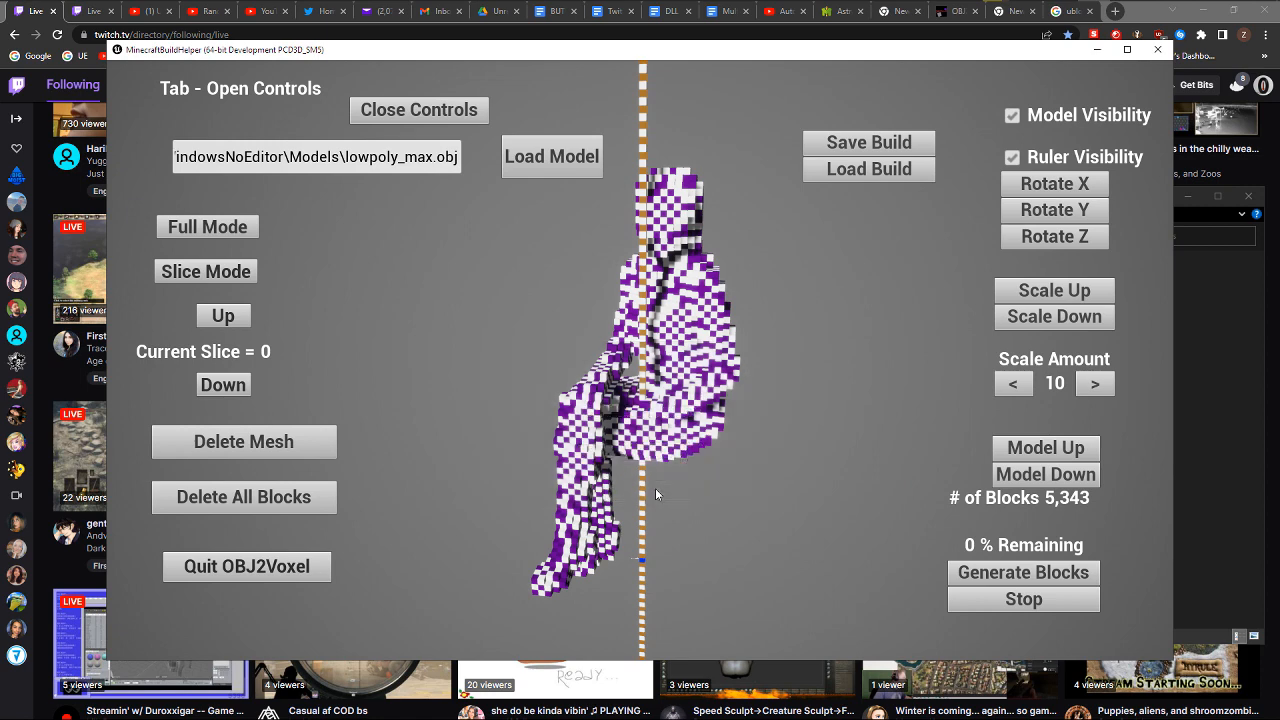
Delete all blocks of the sitting figure and load the saved lady build
click(306, 502)
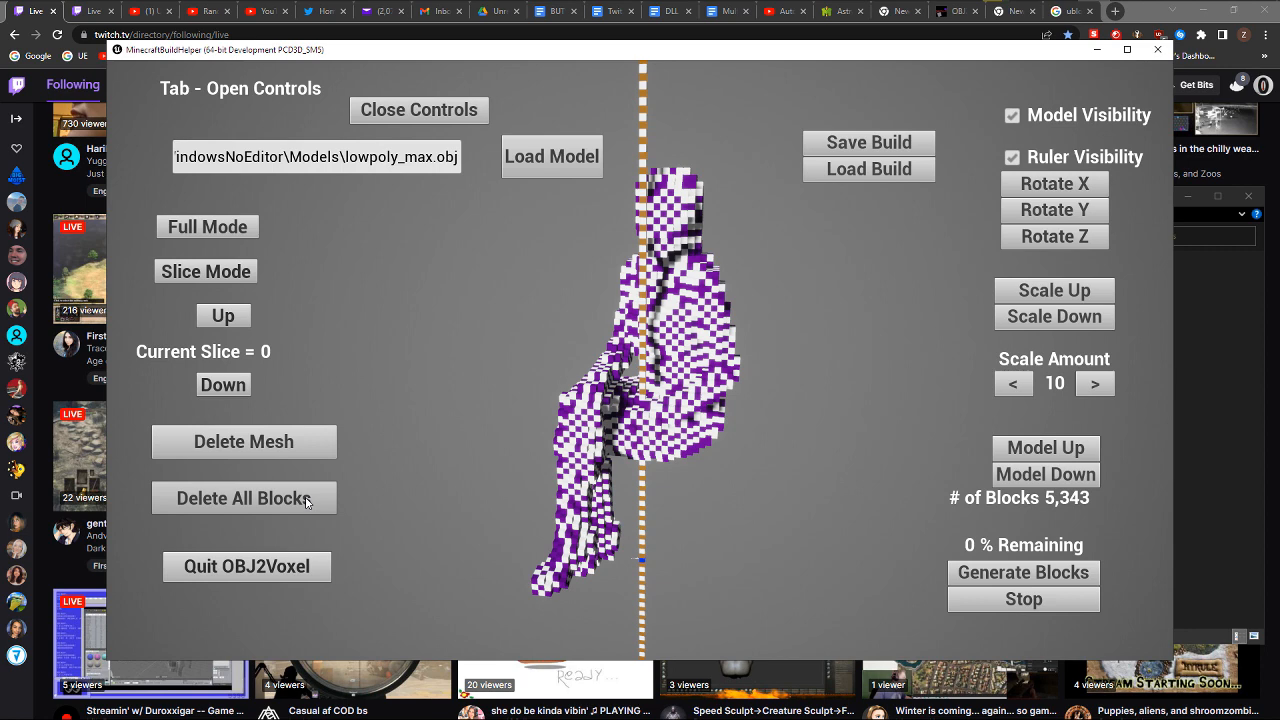
click(927, 172)
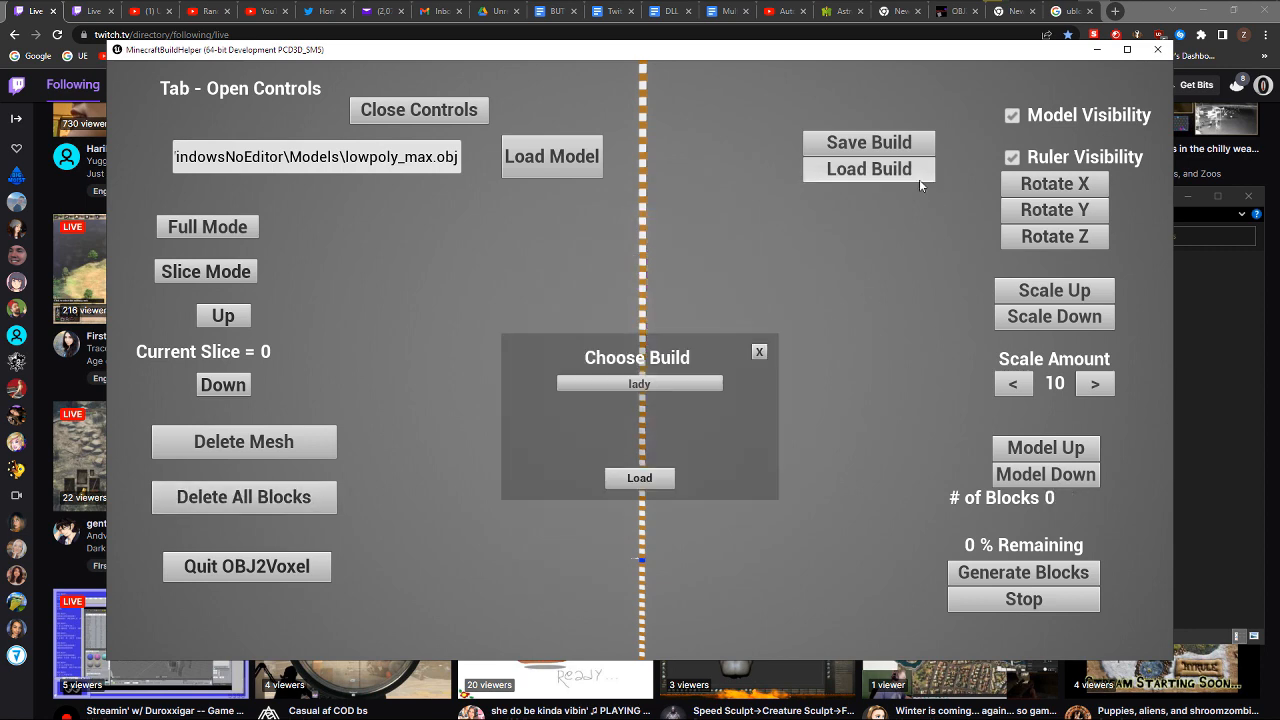
click(664, 386)
click(658, 478)
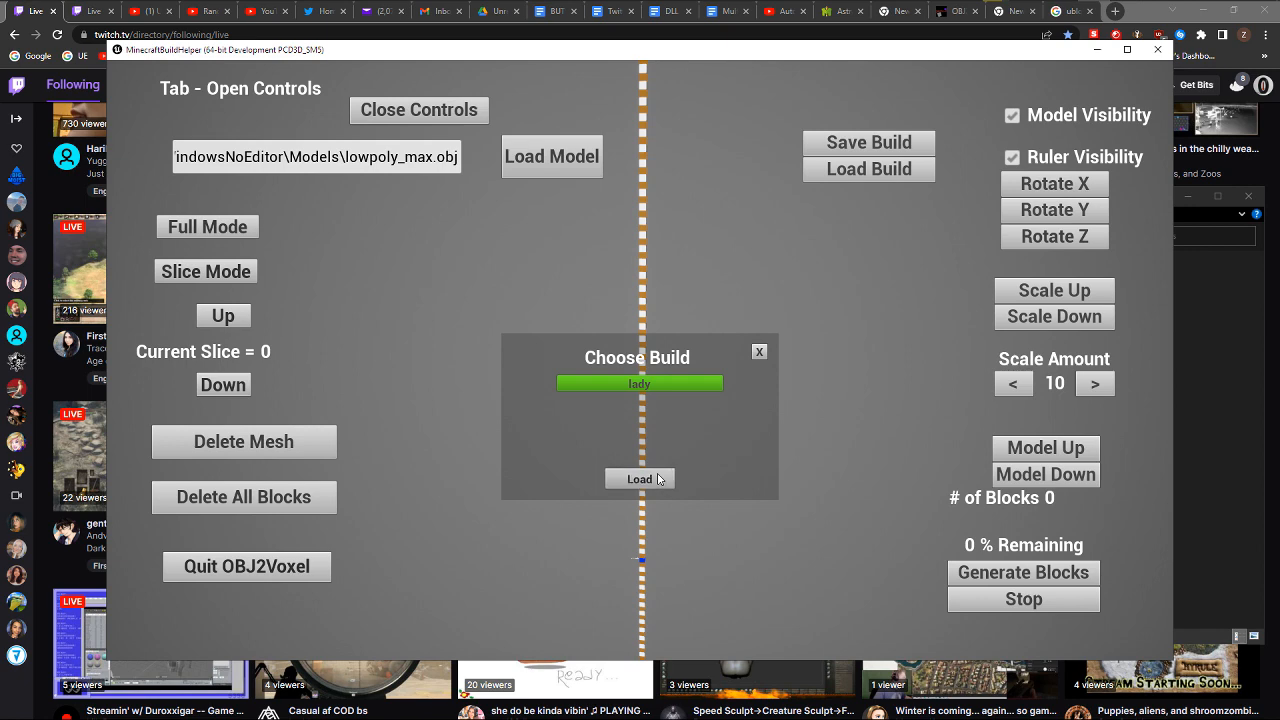
Show the lady build in slice mode and step up through its layers to slice 44
click(238, 270)
click(237, 321)
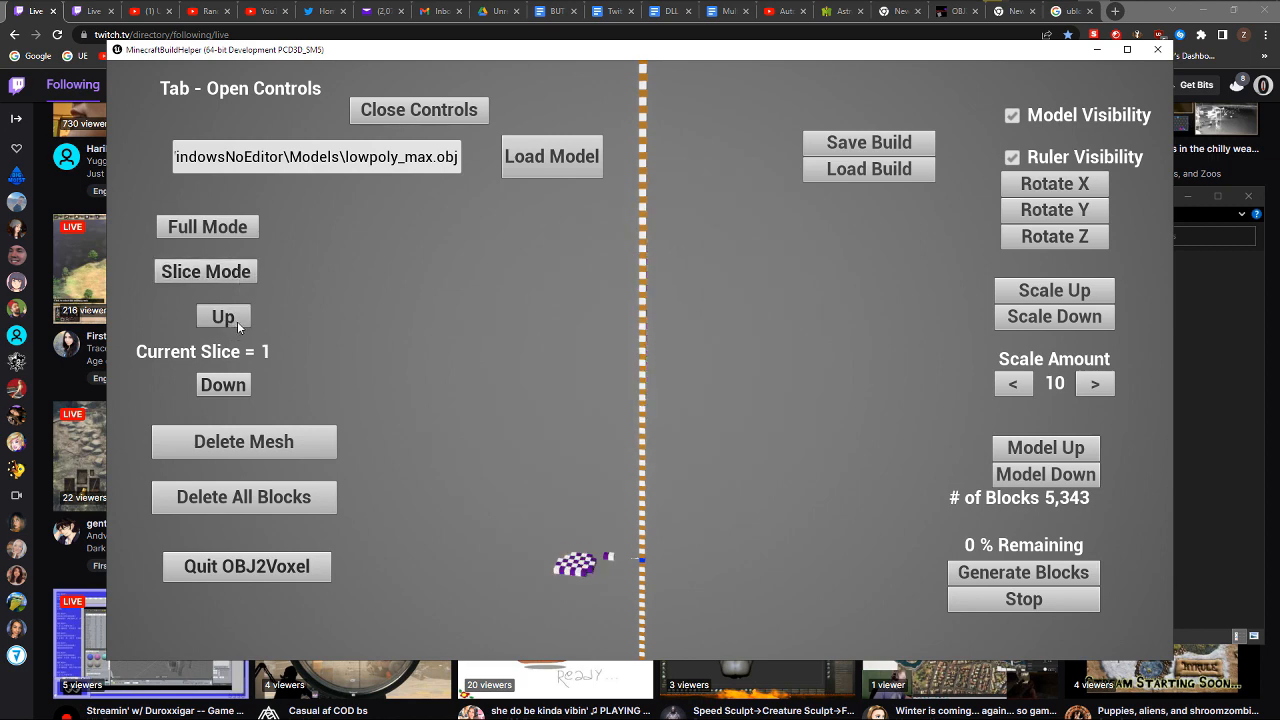
triple_click(237, 321)
triple_click(237, 321)
triple_click(237, 321)
double_click(237, 321)
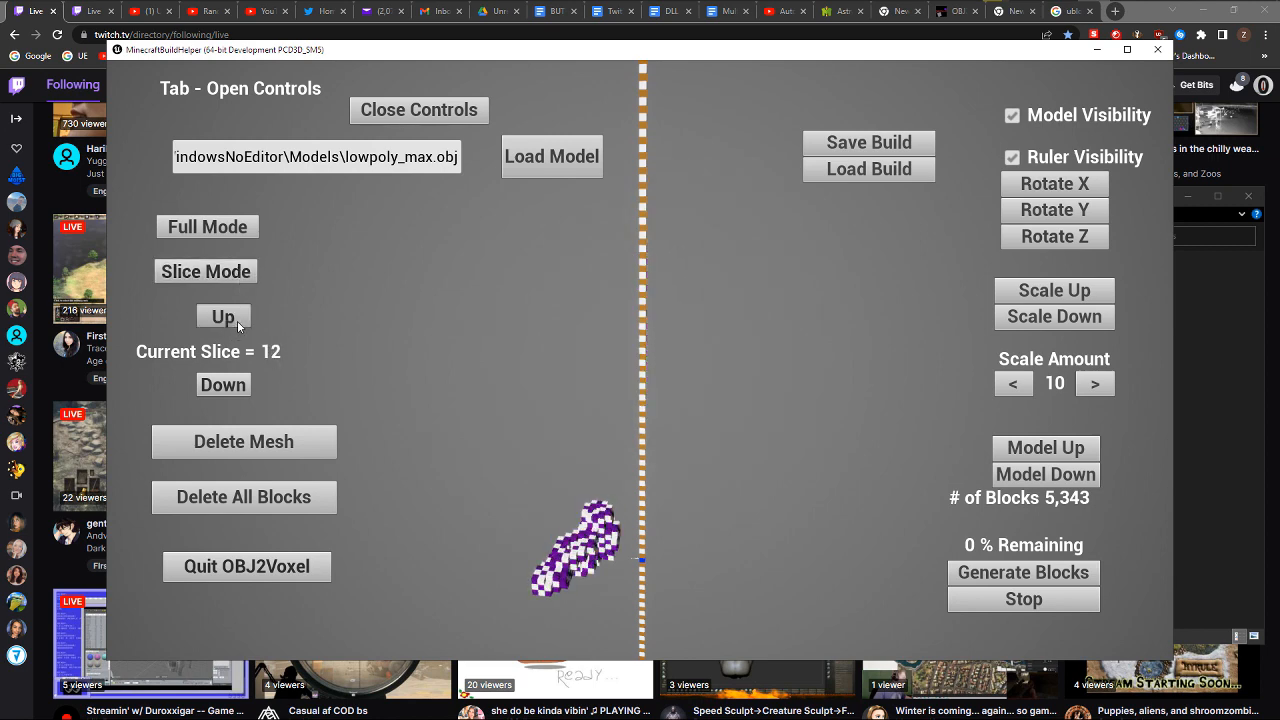
triple_click(237, 321)
double_click(237, 321)
triple_click(237, 321)
triple_click(237, 320)
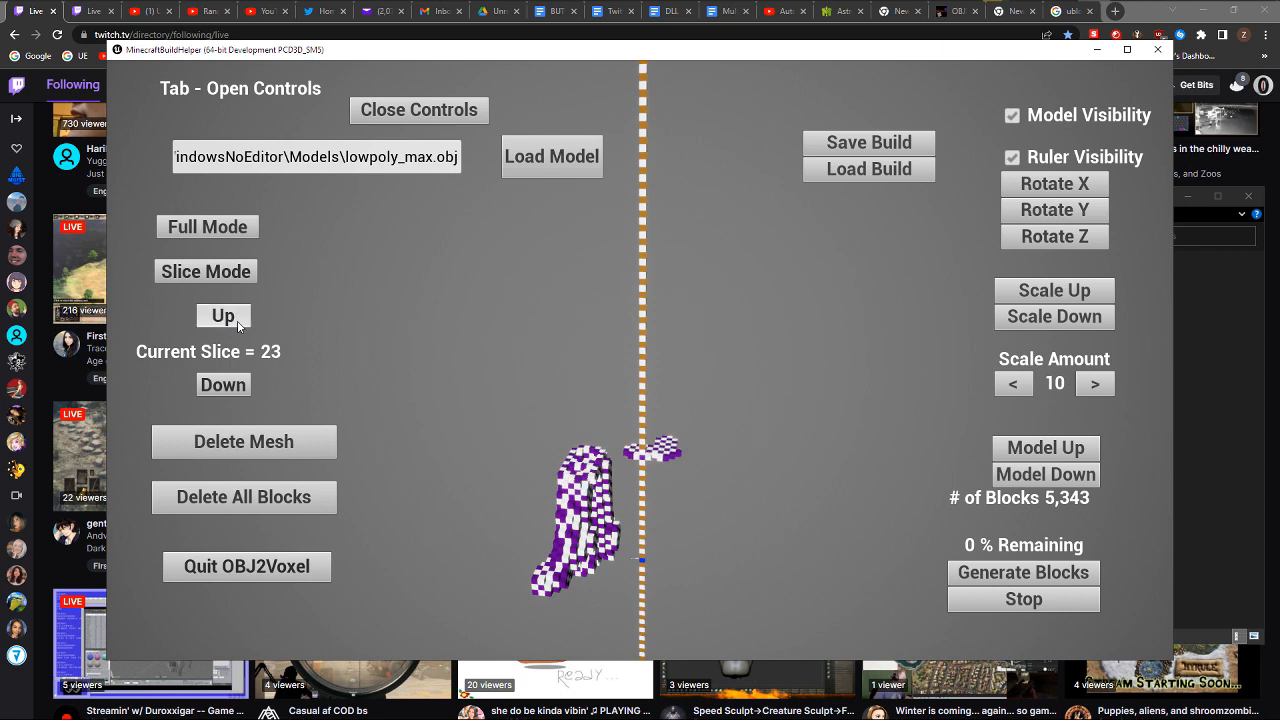
double_click(237, 320)
double_click(237, 320)
triple_click(237, 320)
double_click(237, 320)
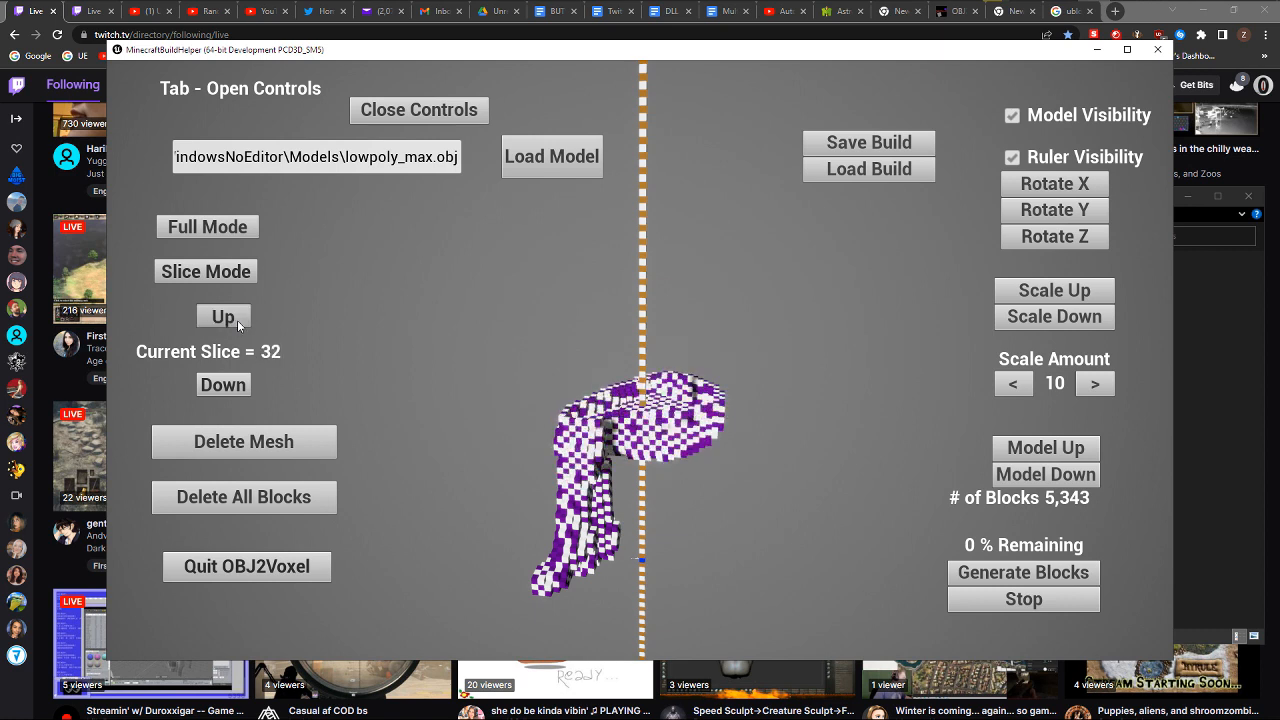
double_click(237, 320)
double_click(237, 320)
triple_click(237, 320)
click(237, 320)
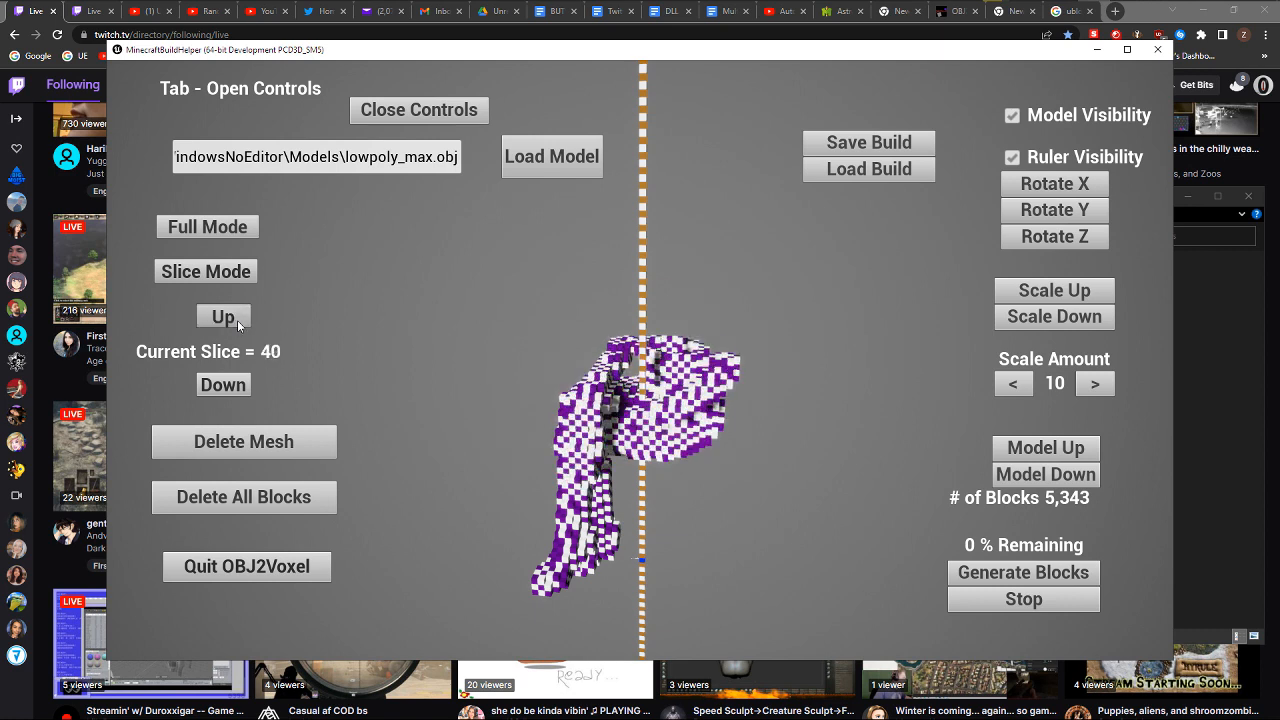
double_click(237, 320)
double_click(237, 320)
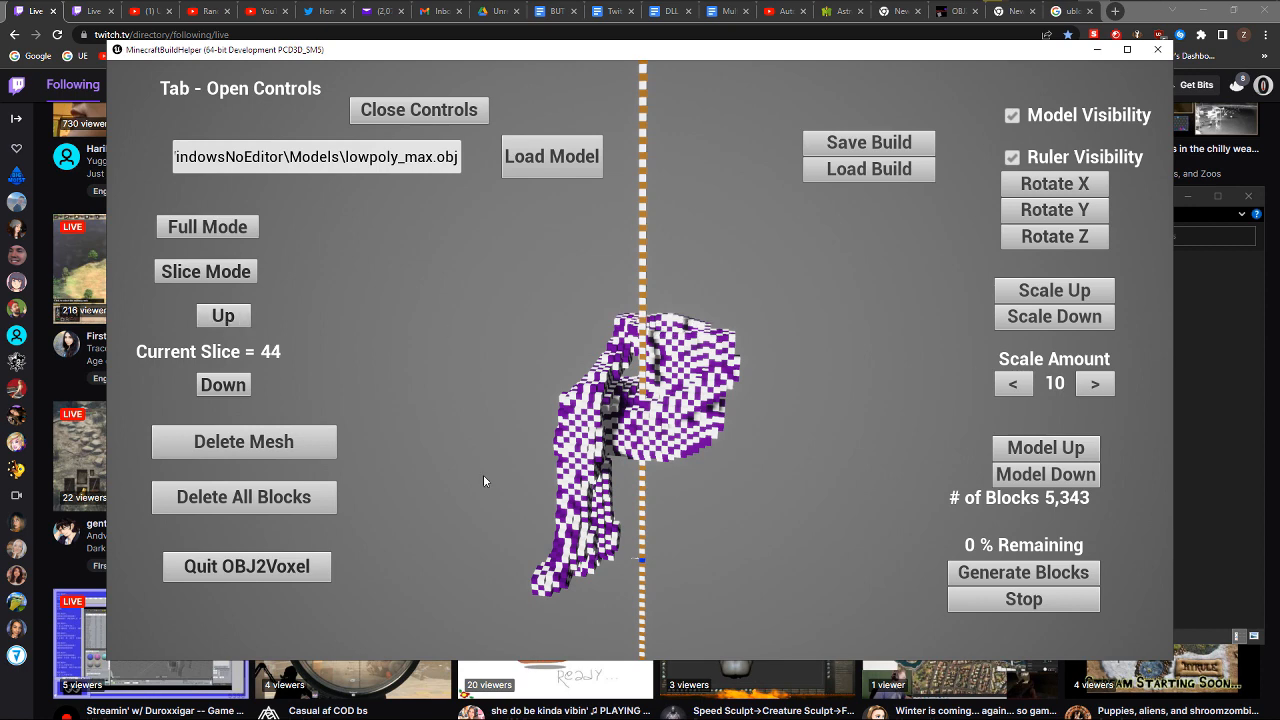
Delete all blocks of the lady build and load the model carobj.obj from the Models folder
click(275, 499)
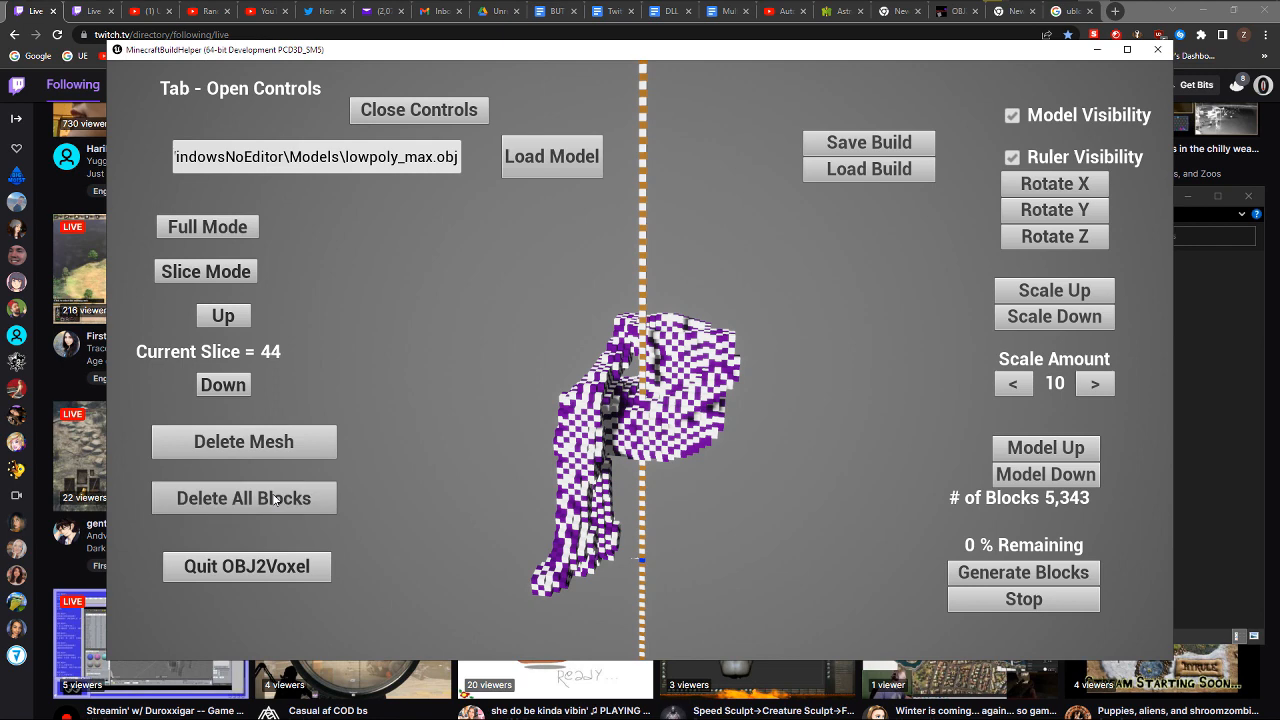
click(435, 157)
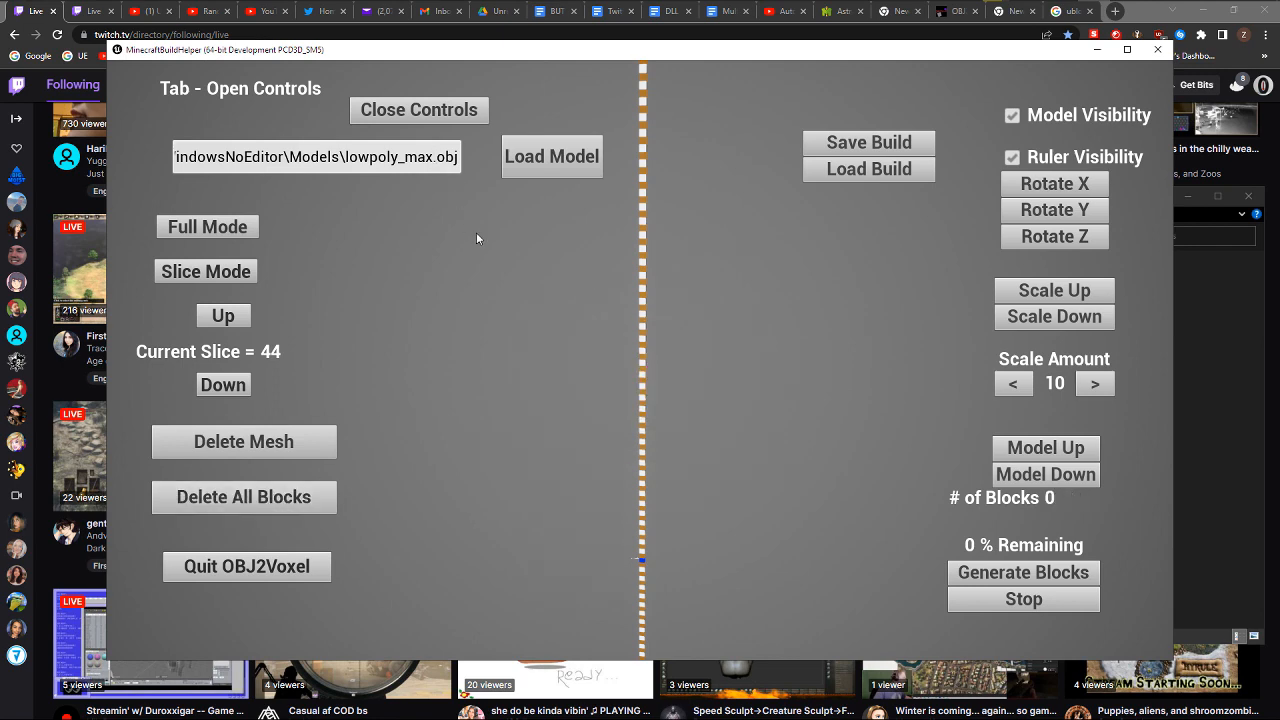
key(BackSpace)
key(BackSpace)
key(BackSpace)
key(BackSpace)
key(BackSpace)
key(BackSpace)
key(BackSpace)
key(BackSpace)
key(BackSpace)
key(BackSpace)
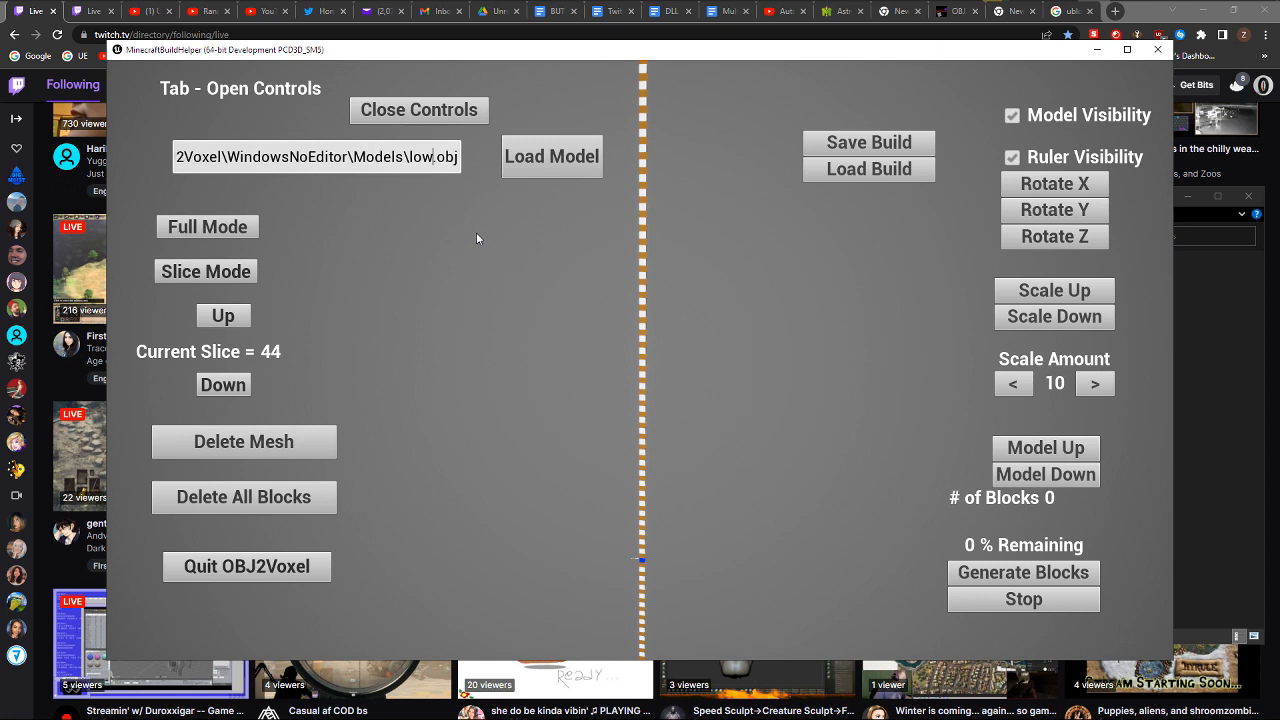
key(BackSpace)
text(caro)
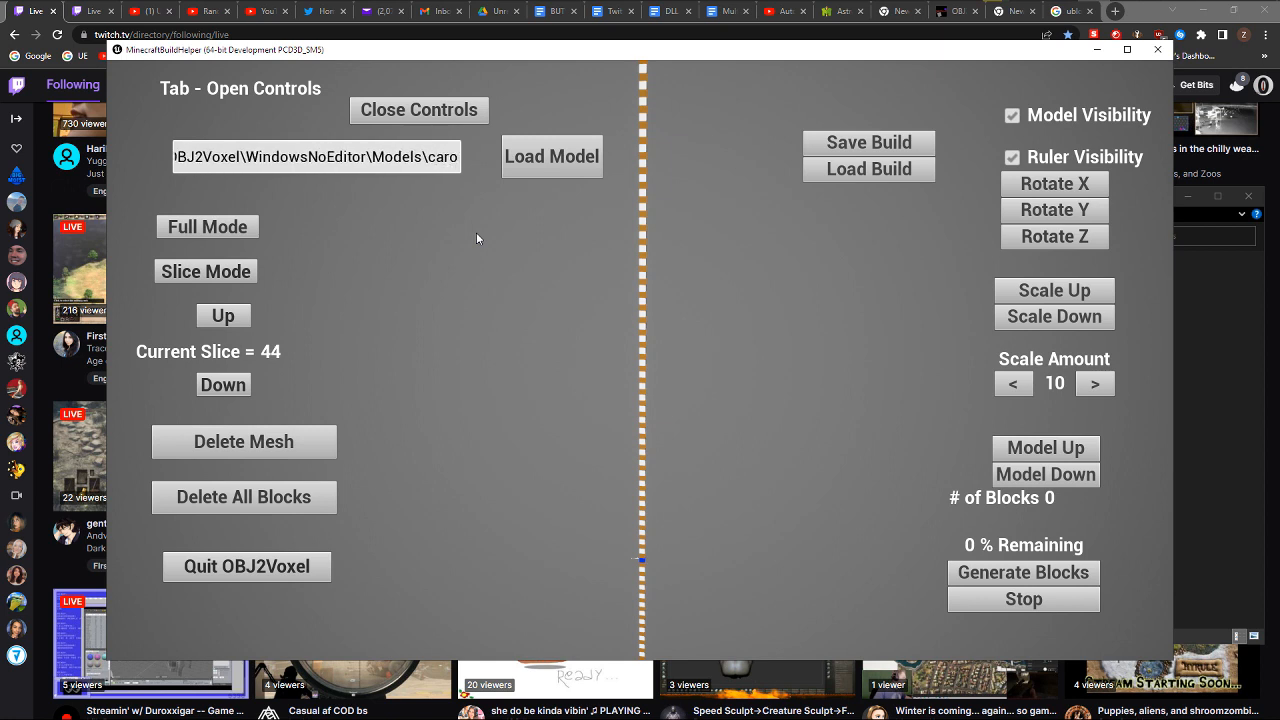
text(bj)
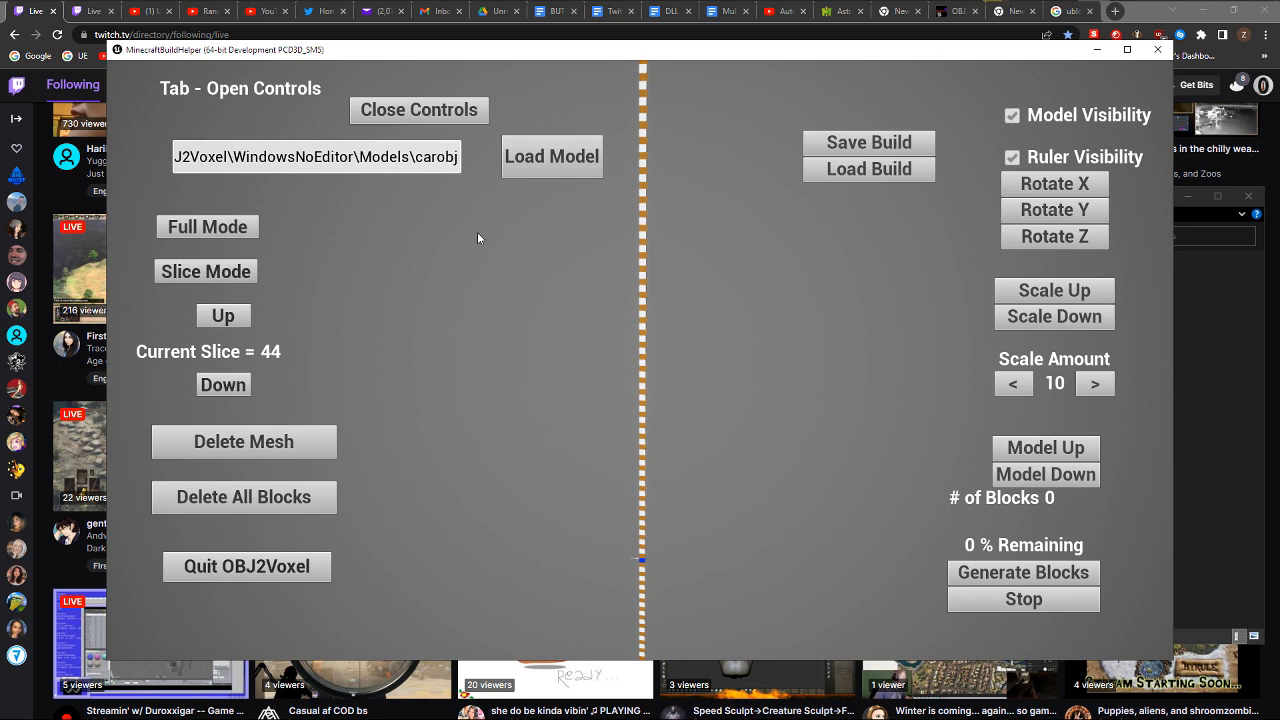
text(.obj)
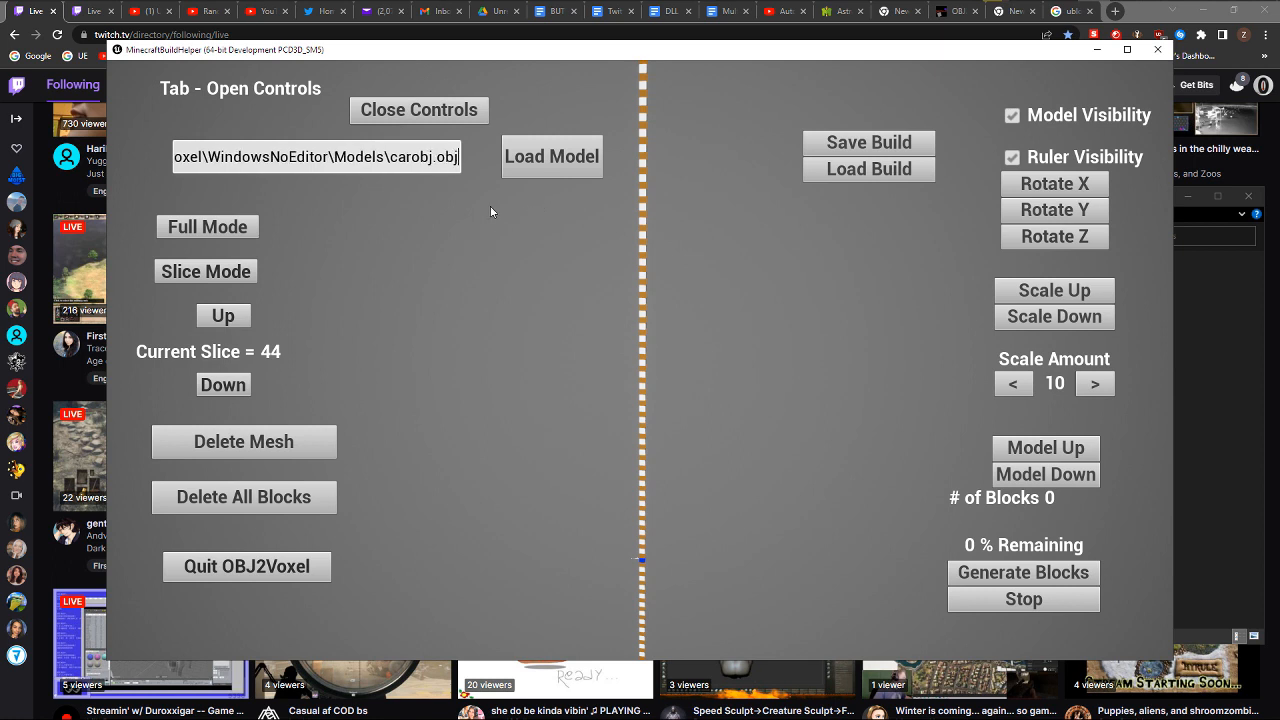
click(575, 167)
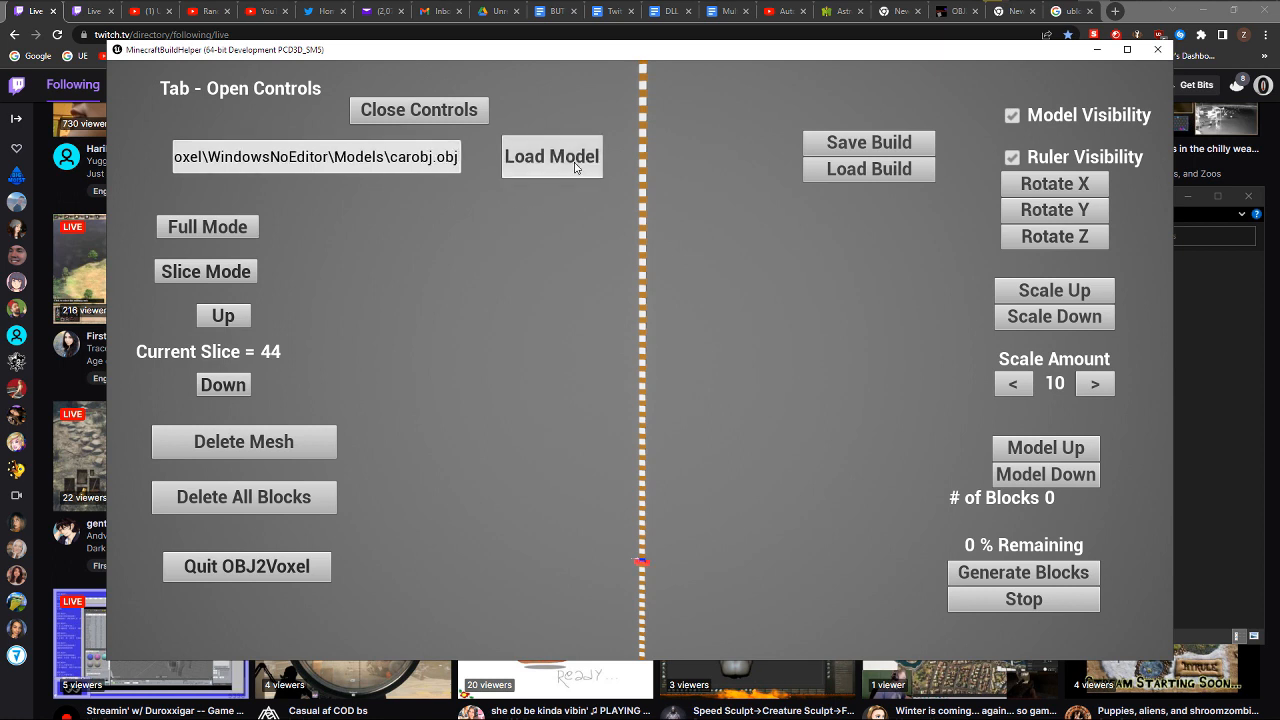
Scale up the car model repeatedly with the scale amount of 10
click(1045, 293)
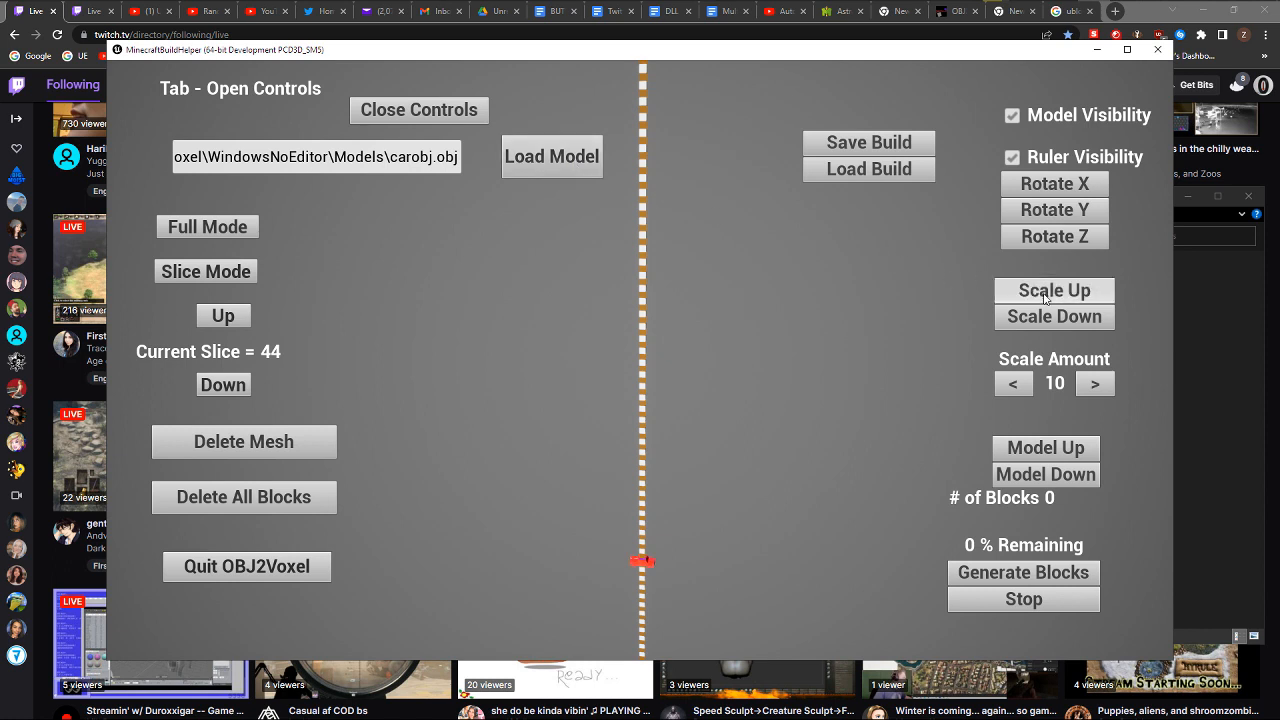
click(1045, 294)
click(1045, 296)
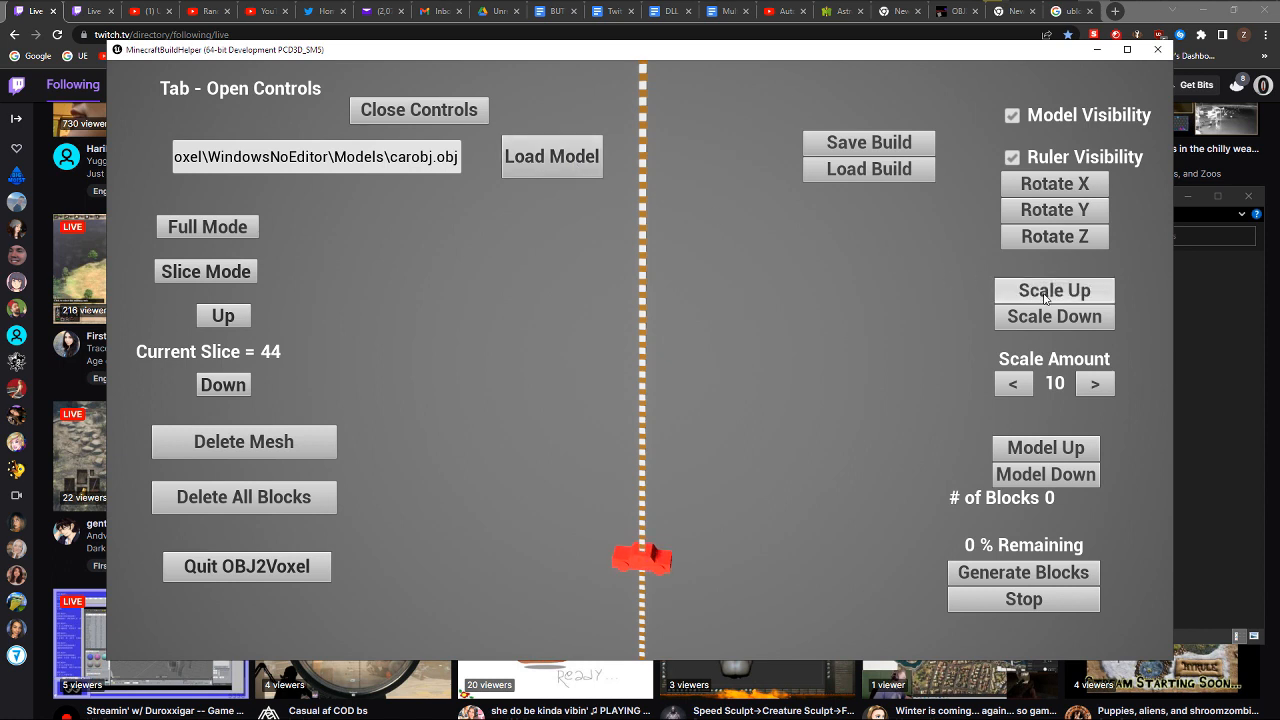
click(1045, 296)
click(1045, 296)
Increase the scale amount to 100 and enlarge the car model further
click(1090, 383)
click(1090, 383)
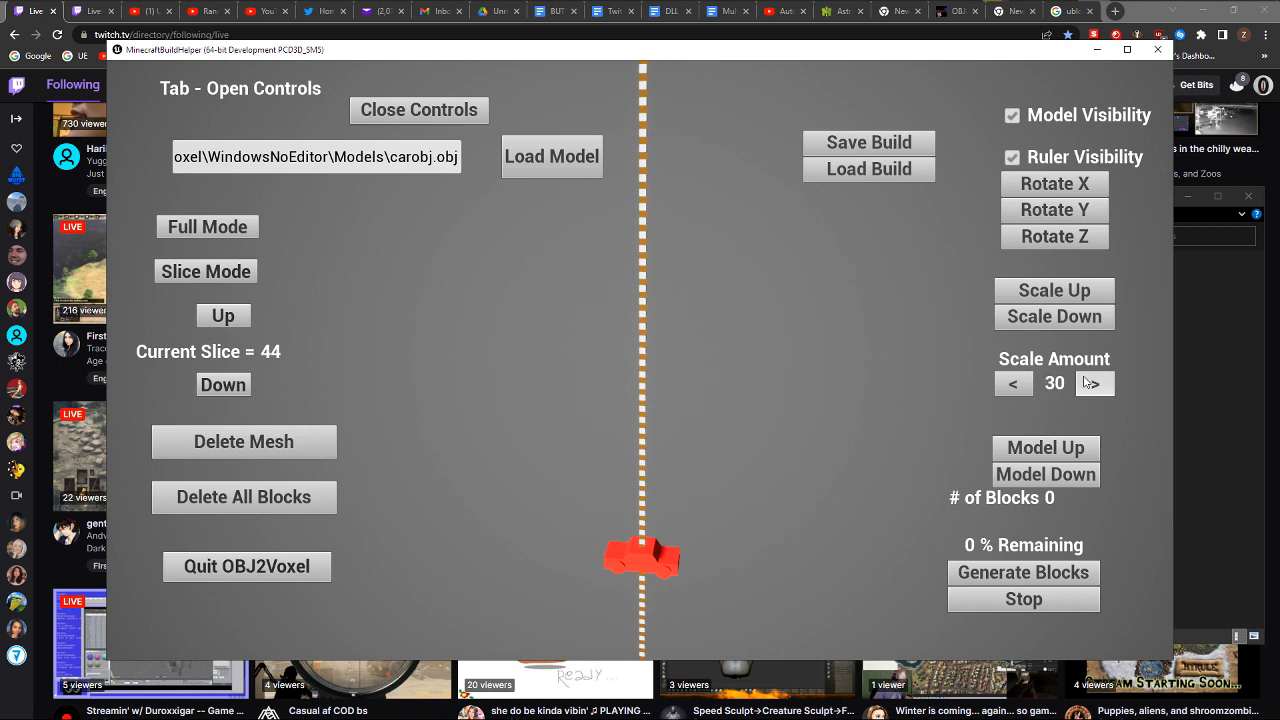
click(1090, 383)
click(1090, 383)
click(1090, 383)
click(1090, 383)
click(1090, 383)
click(1090, 383)
click(1090, 383)
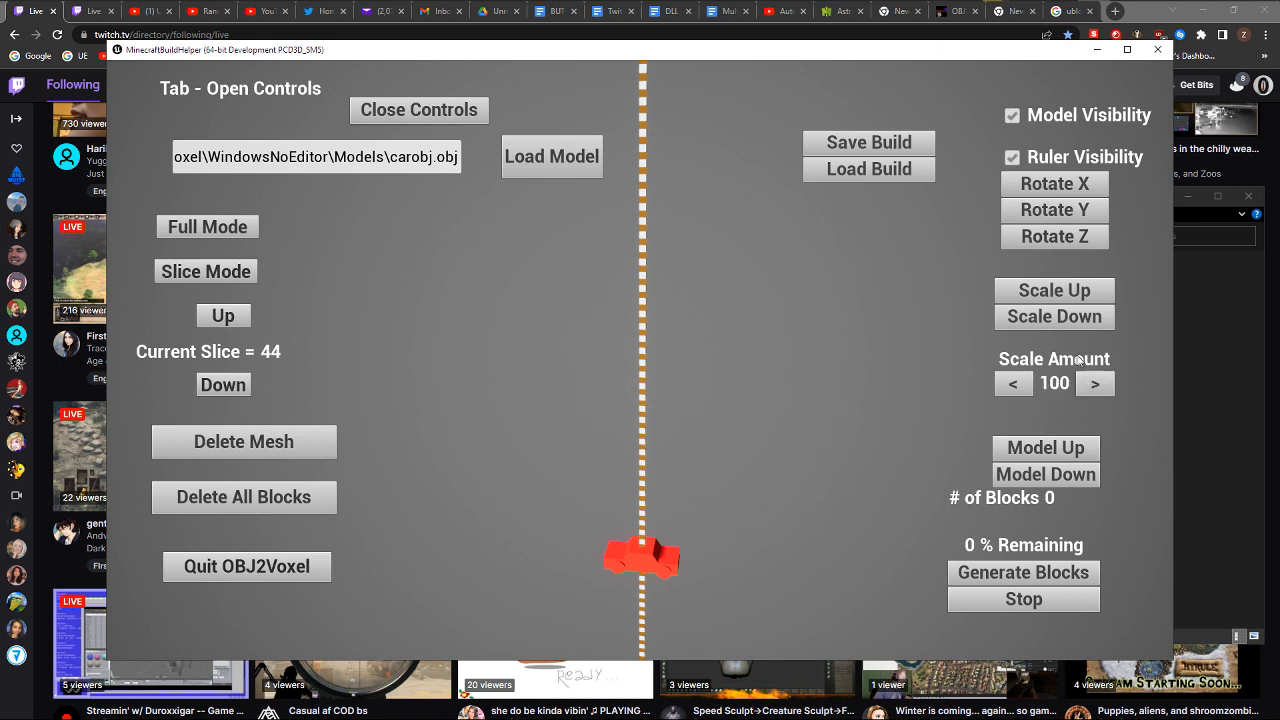
click(1050, 293)
click(1051, 294)
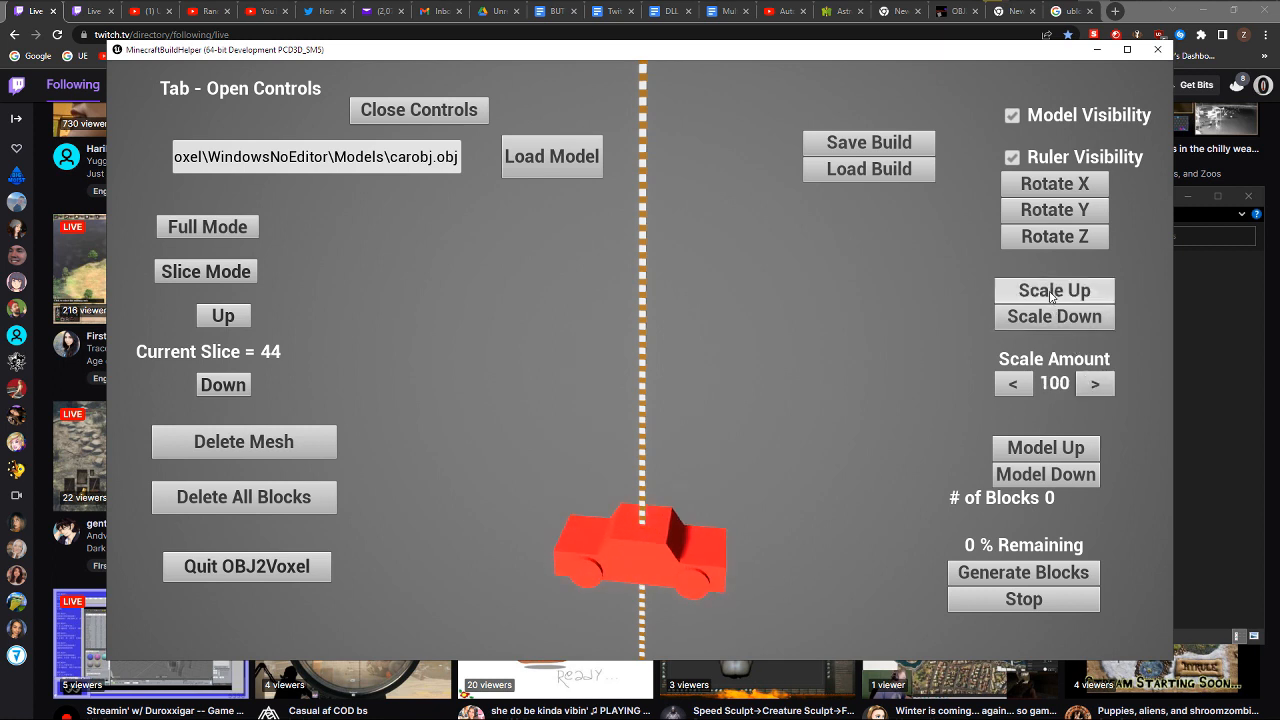
Raise the car model above the ruler's base marker and generate its blocks
click(1057, 453)
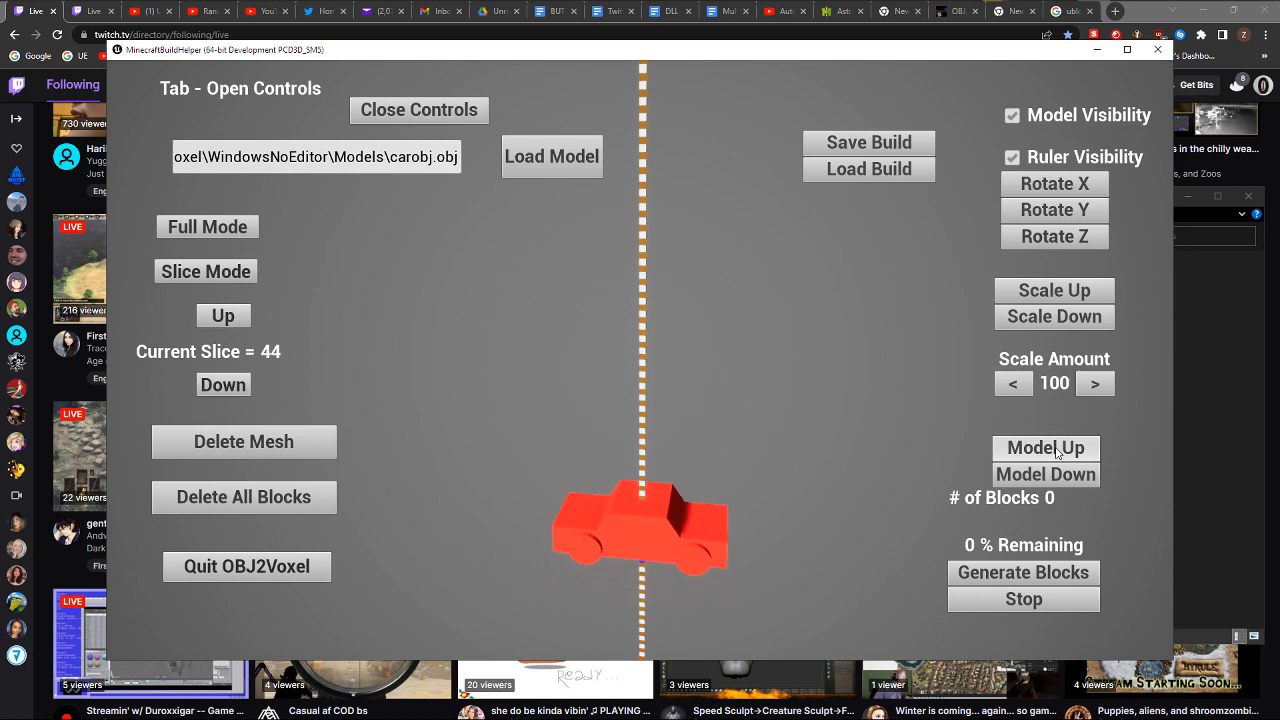
click(1057, 453)
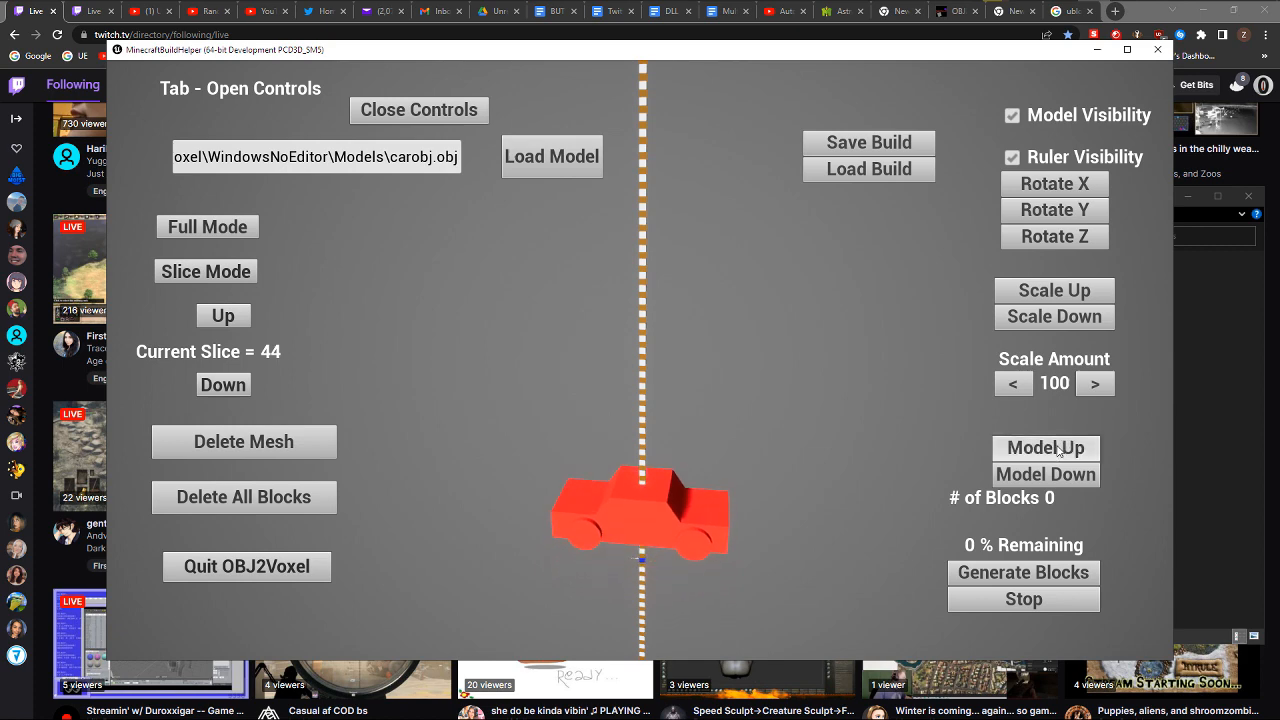
click(1017, 578)
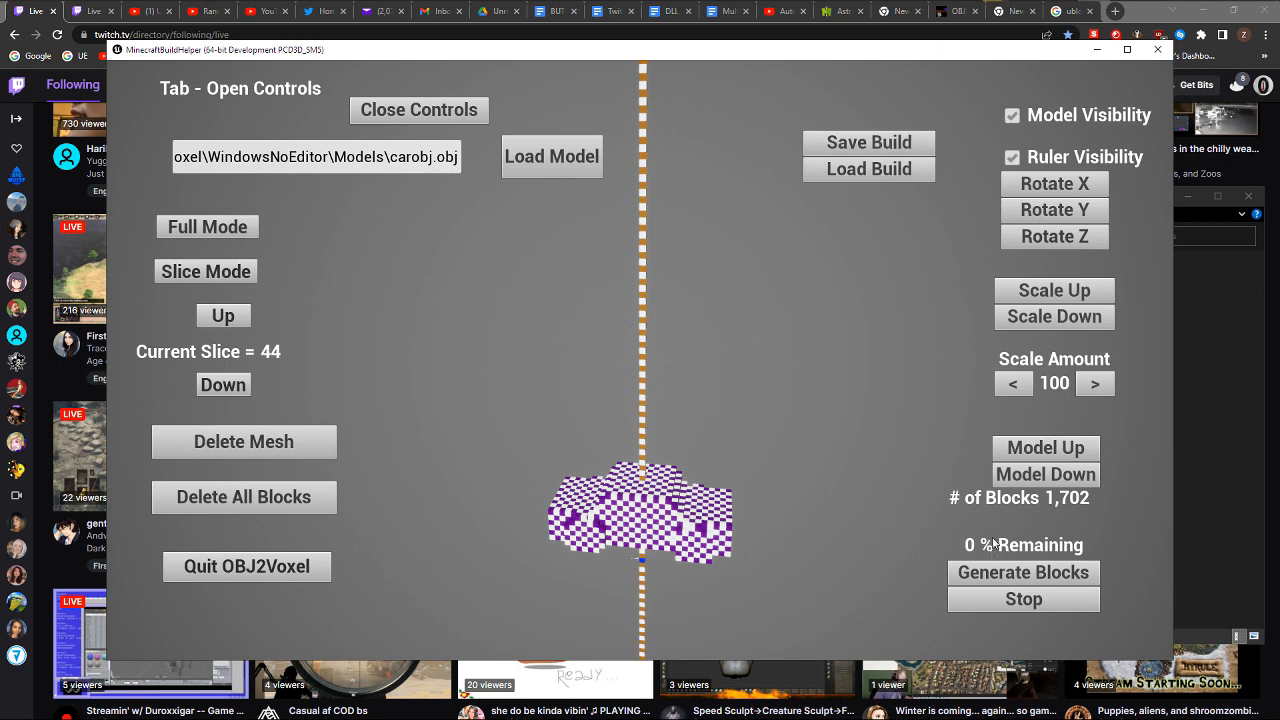
Save the voxelized car as a build named car
click(875, 143)
text(lady)
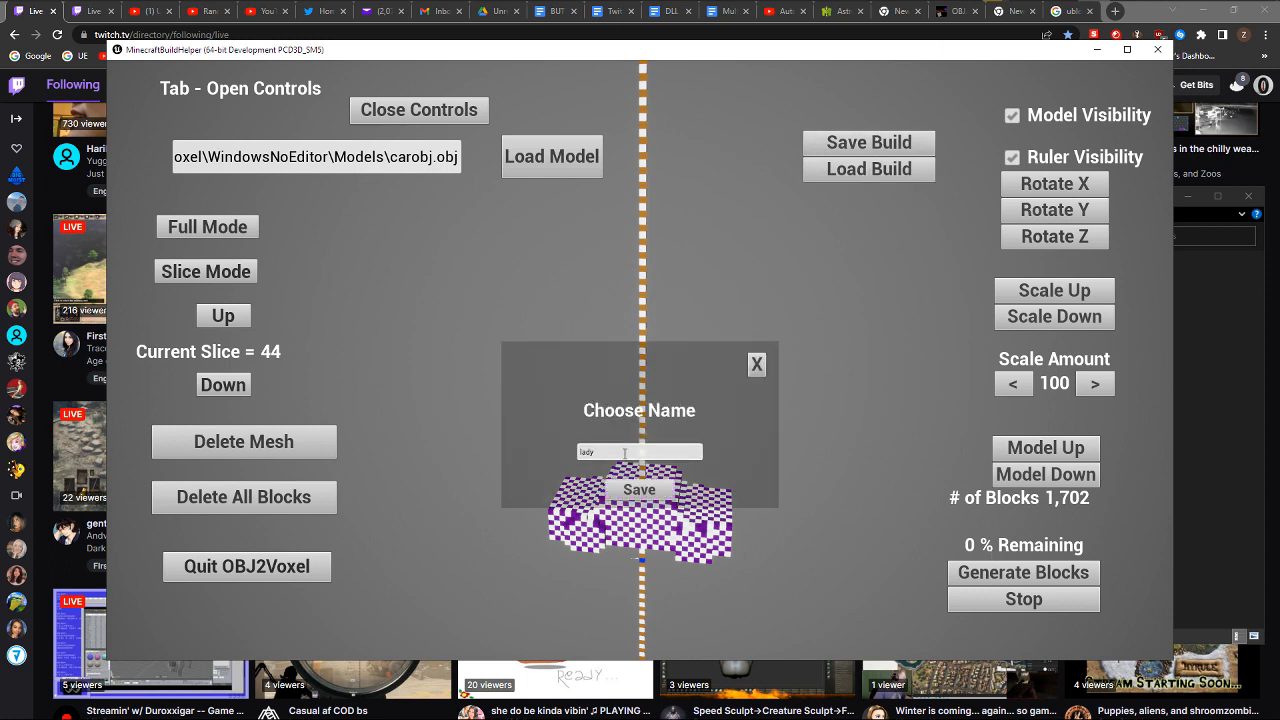
key(BackSpace)
key(BackSpace)
key(BackSpace)
key(BackSpace)
text(car)
click(663, 490)
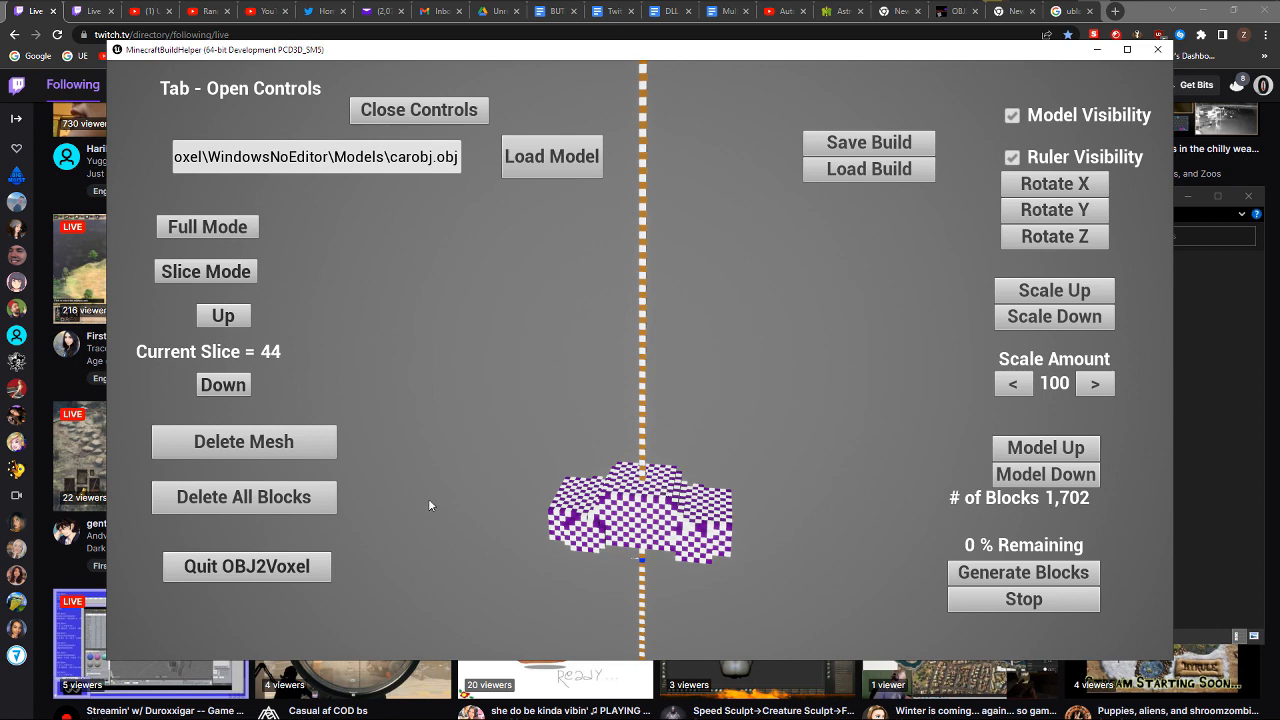
Delete all blocks of the car and load the saved car build
click(322, 508)
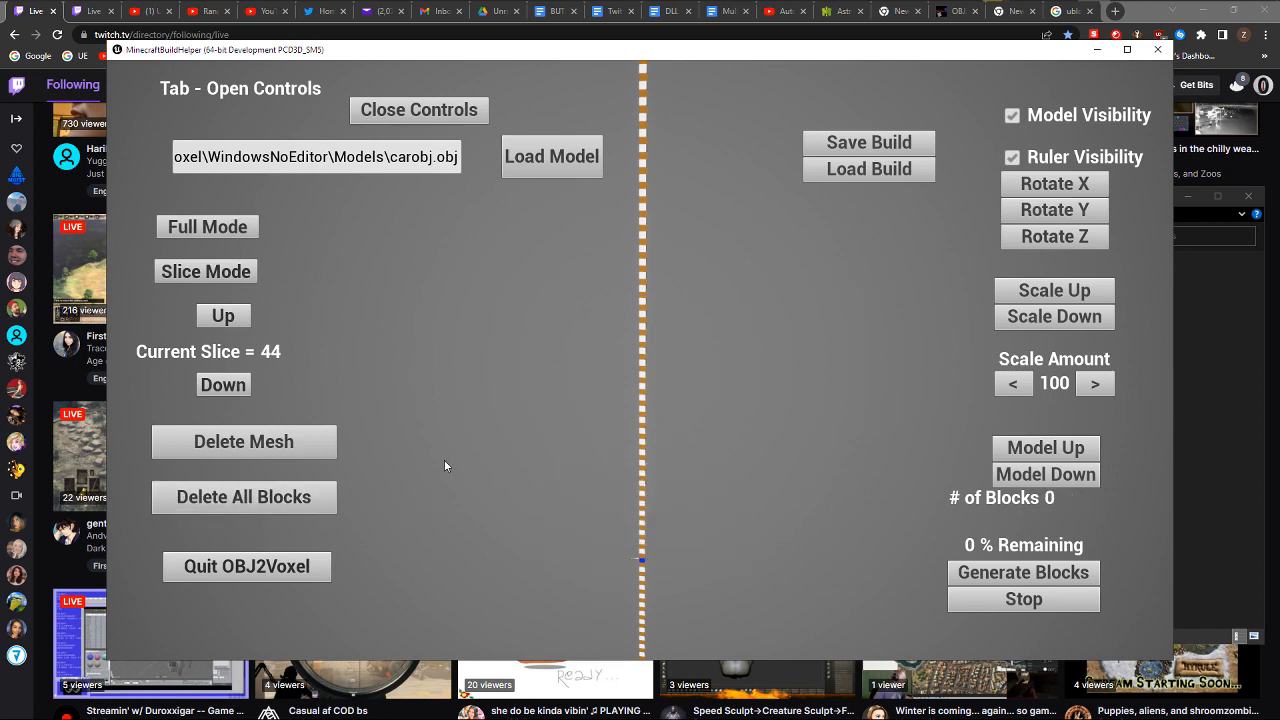
click(922, 169)
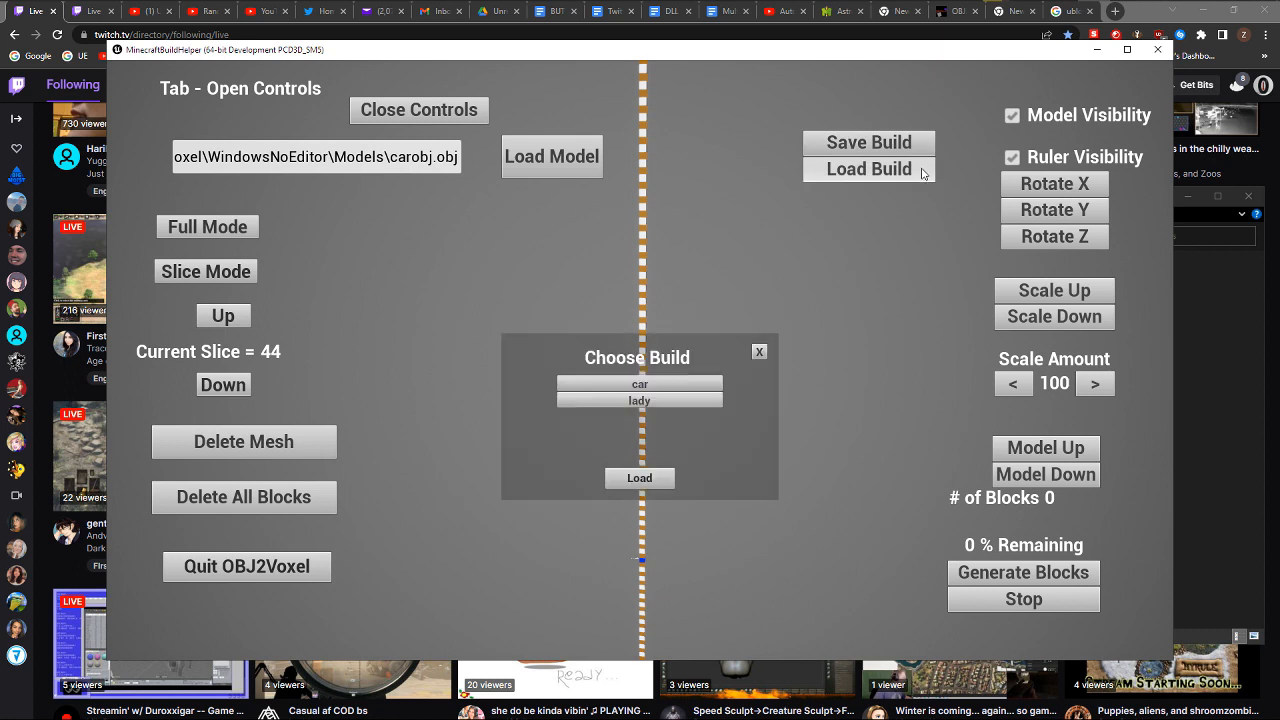
click(687, 388)
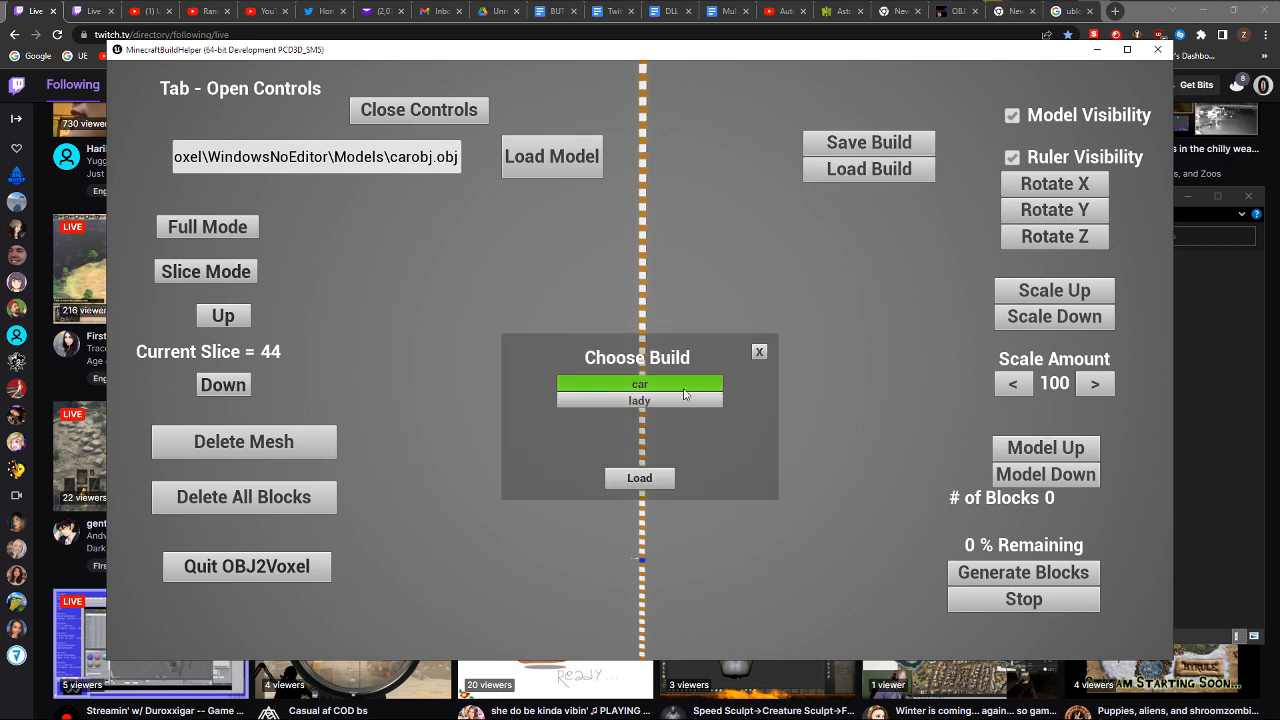
click(660, 482)
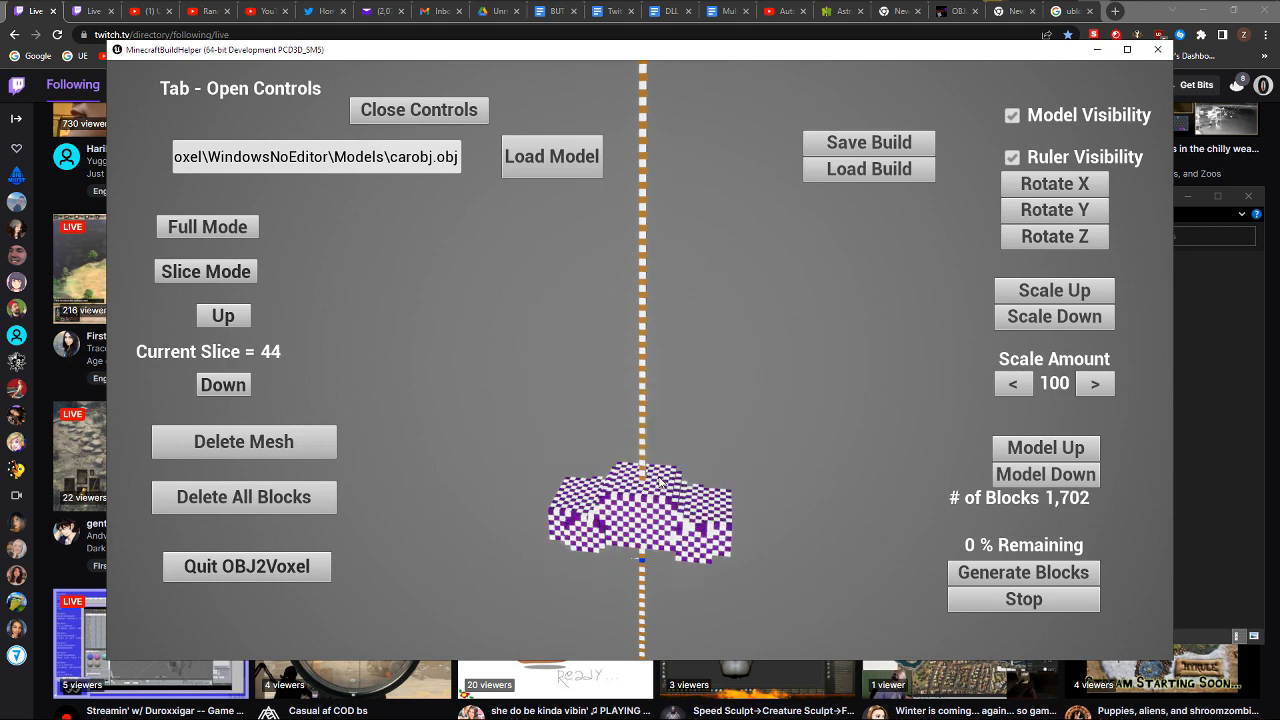
Step down through the layers of the loaded car build to slice 0
double_click(237, 388)
triple_click(237, 388)
triple_click(237, 388)
double_click(237, 388)
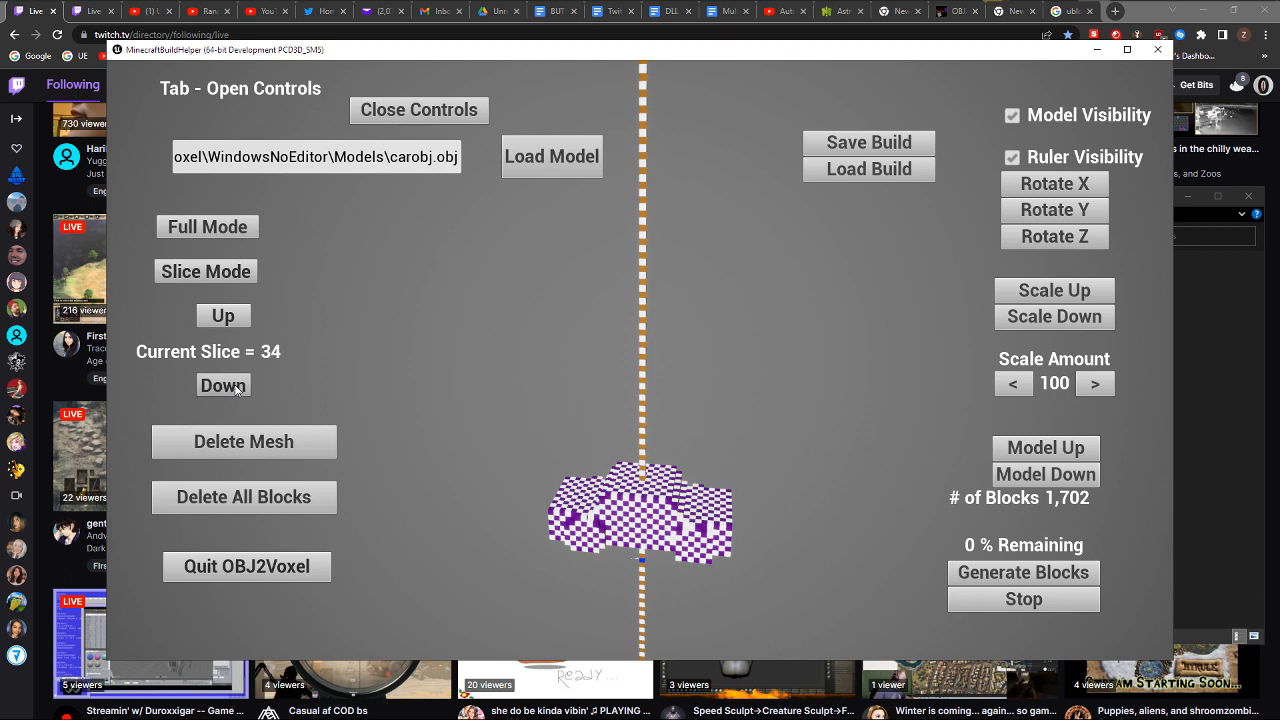
triple_click(237, 388)
triple_click(237, 388)
double_click(237, 388)
triple_click(237, 388)
triple_click(237, 388)
triple_click(237, 388)
double_click(237, 388)
click(237, 388)
double_click(237, 388)
click(237, 388)
click(237, 388)
click(237, 388)
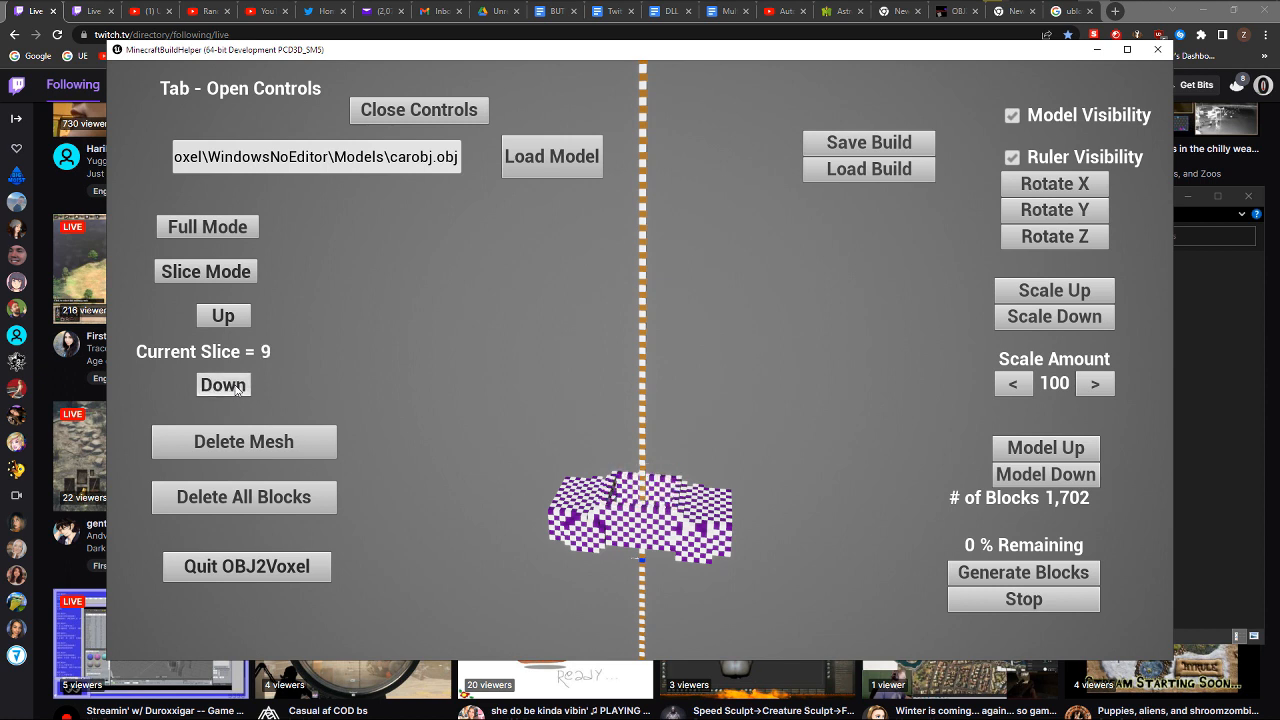
click(237, 388)
click(237, 388)
click(237, 388)
click(237, 388)
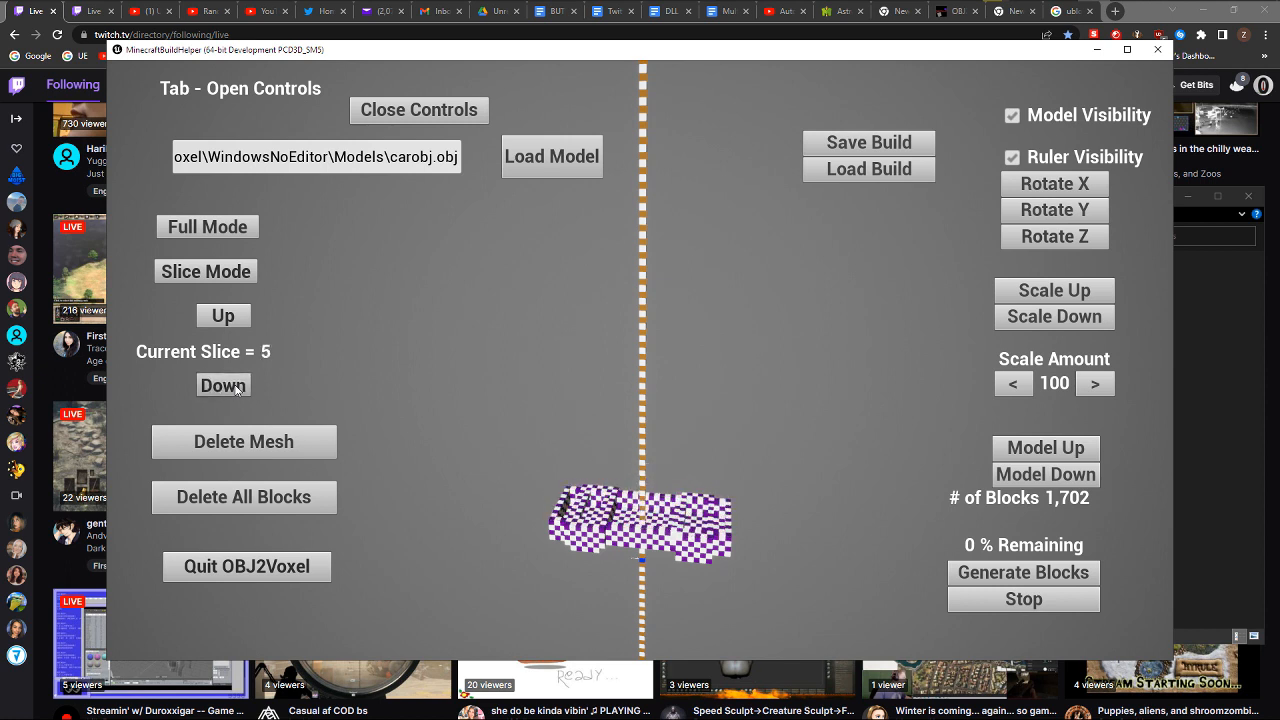
double_click(237, 388)
click(237, 388)
click(237, 388)
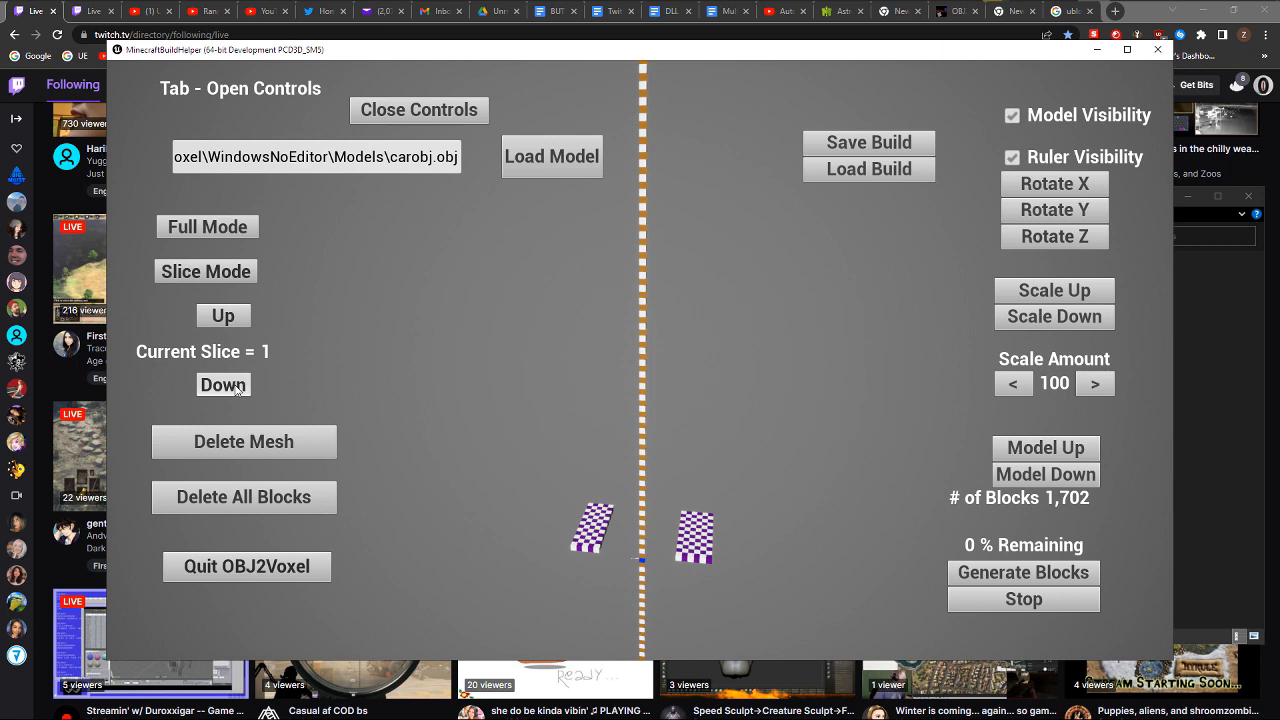
click(237, 388)
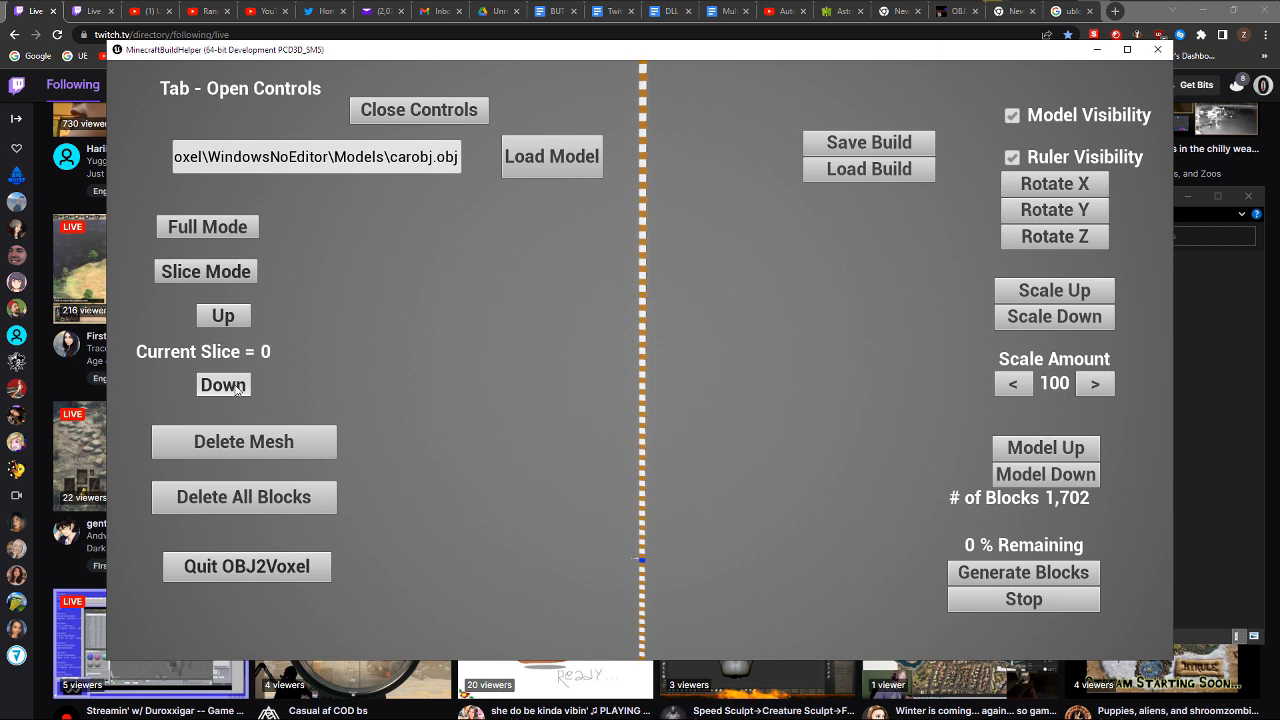
Step back up through the car build's layers to slice 13
click(241, 320)
double_click(241, 320)
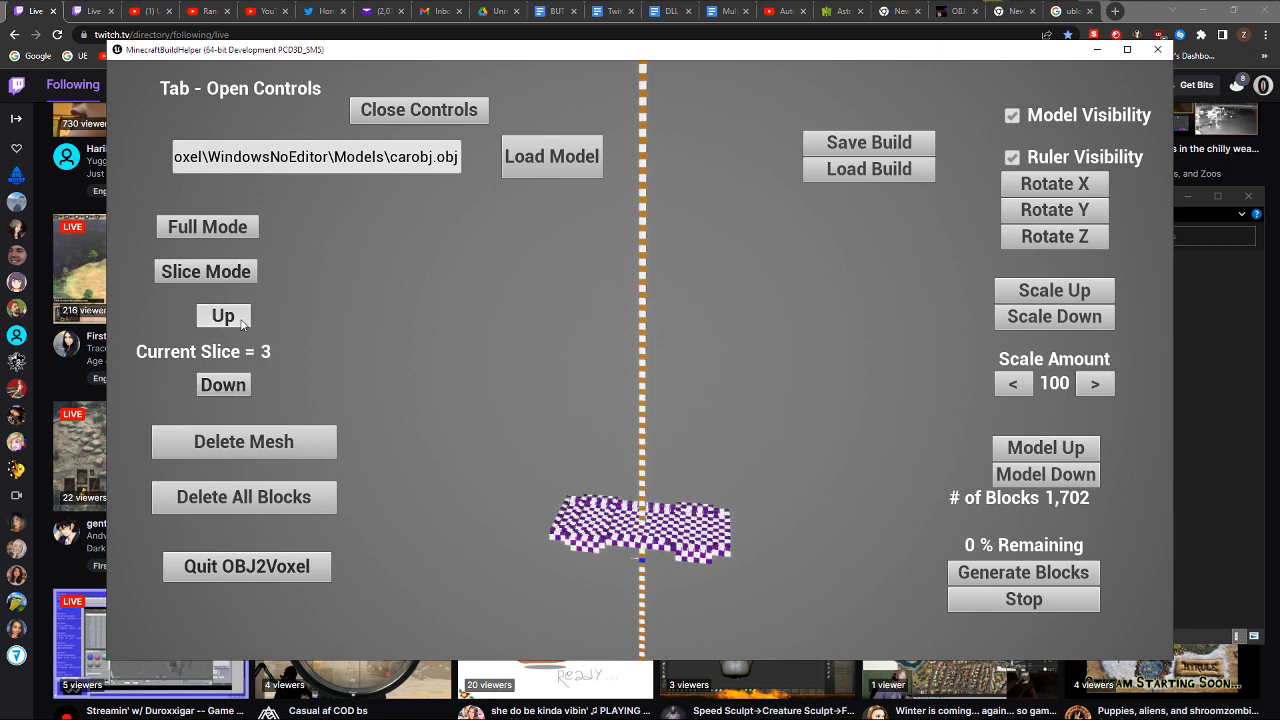
click(241, 320)
triple_click(241, 320)
triple_click(241, 320)
triple_click(241, 320)
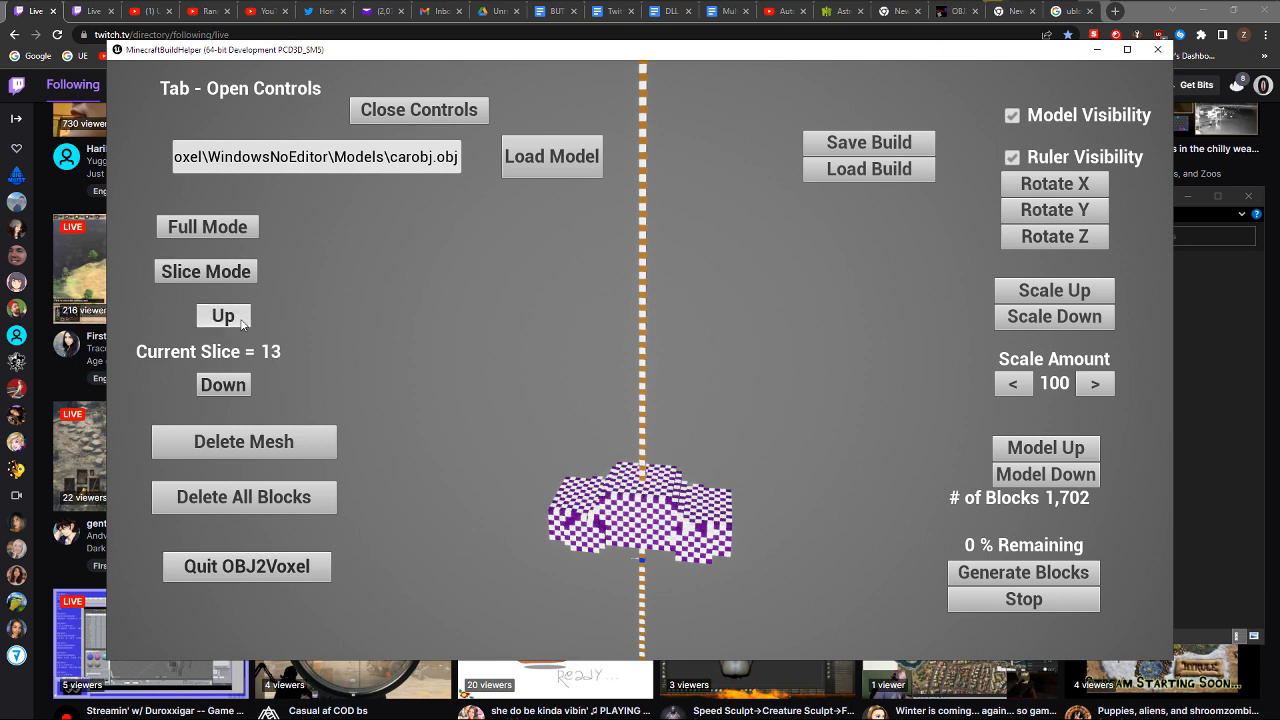